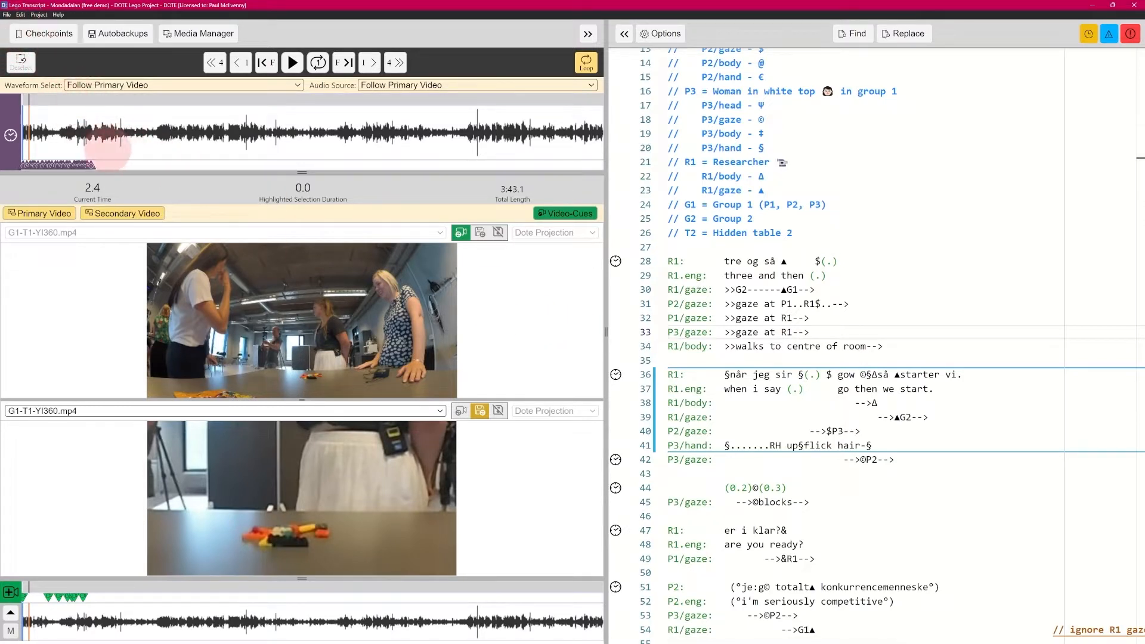
Create a project named "Mondadaian version" with a transcript named Main and the Mondadaian convention in Y:\My Dote Projects
left_click(6, 15)
left_click(25, 28)
left_click(437, 285)
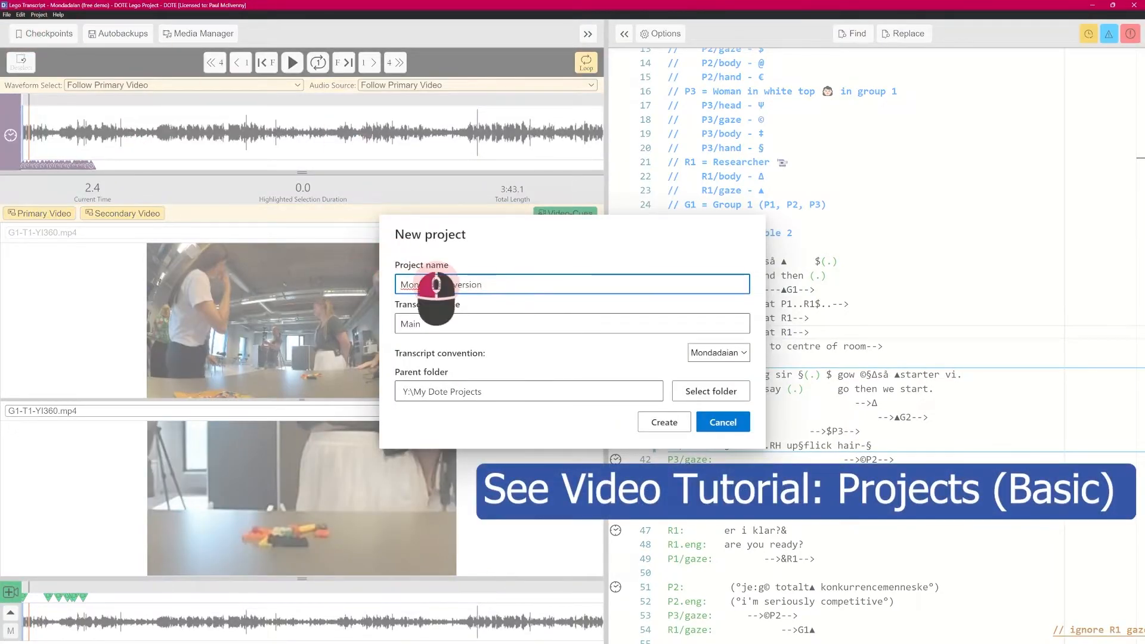
left_click_drag(483, 284, 398, 286)
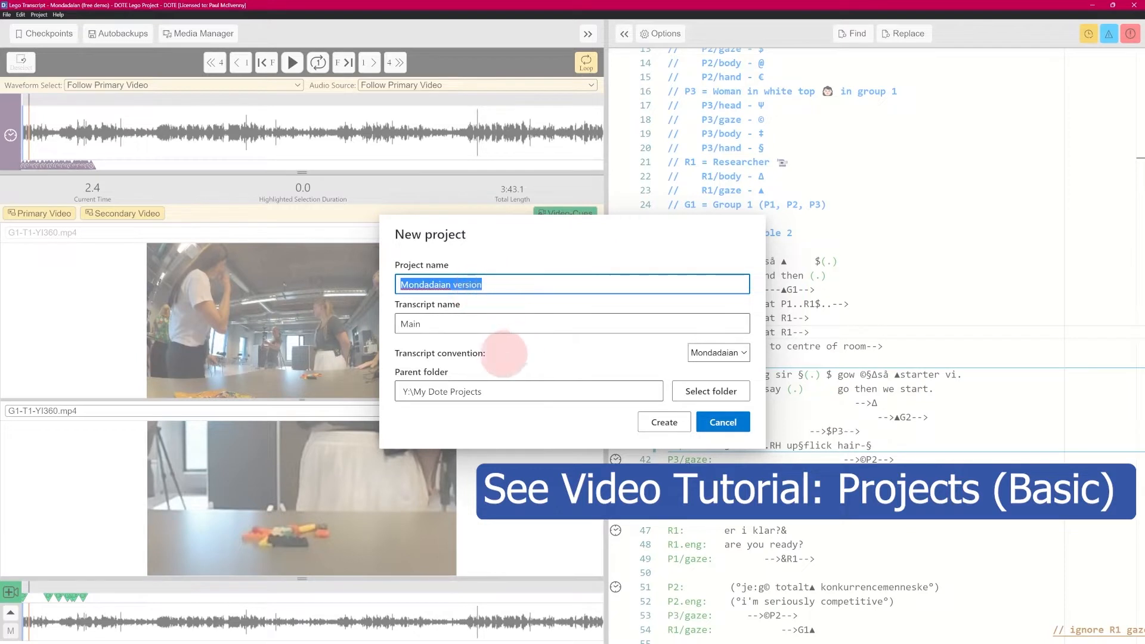
left_click(426, 325)
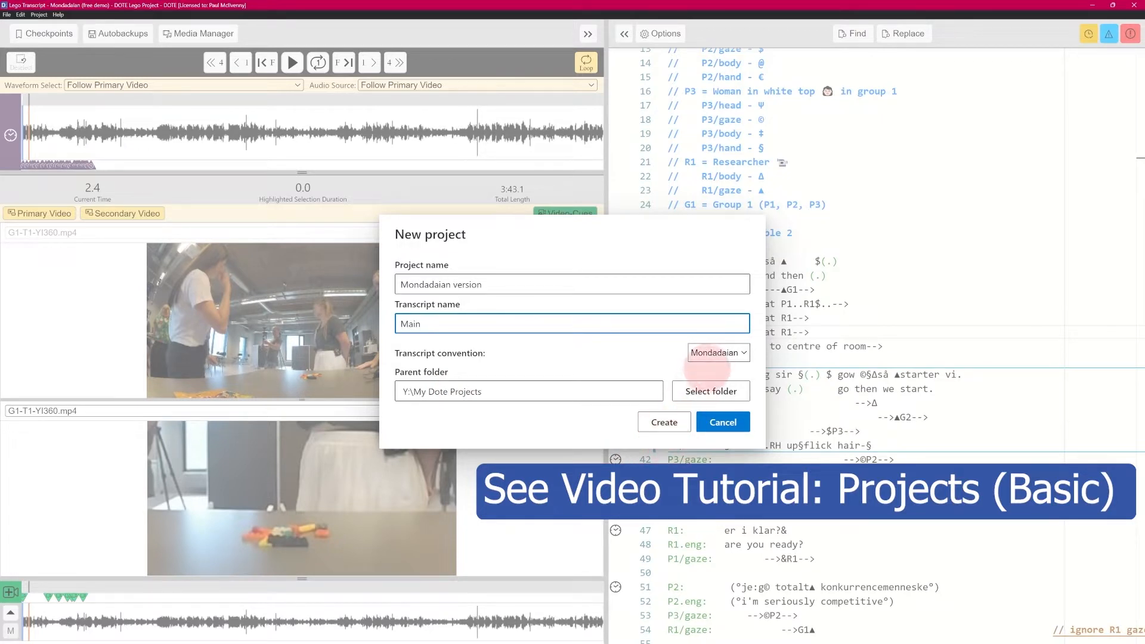
left_click(720, 352)
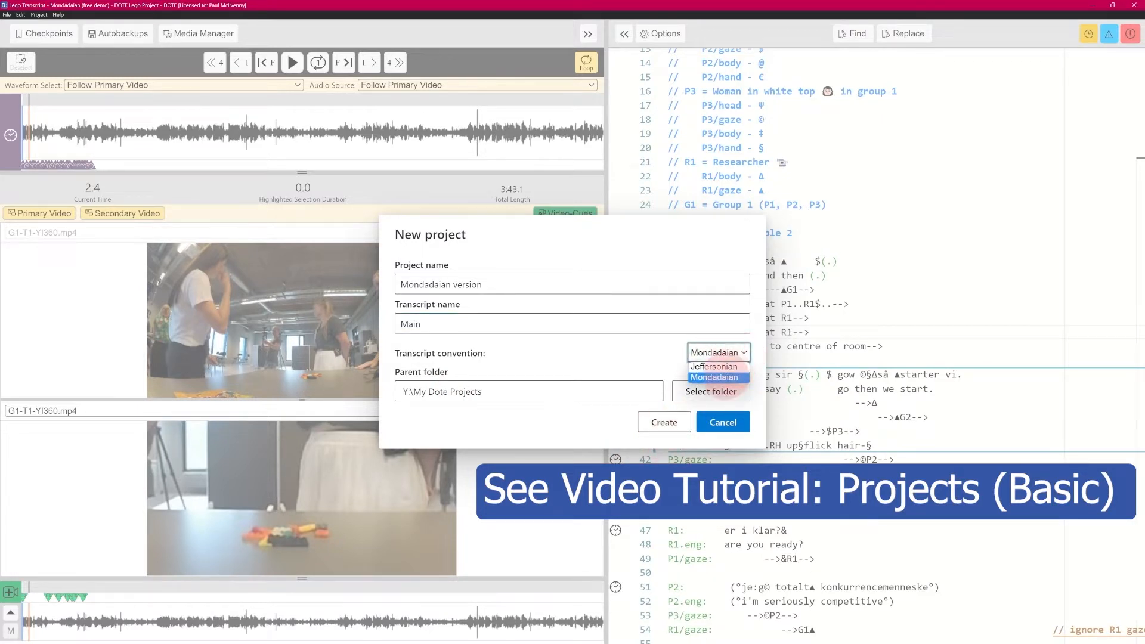
left_click(718, 377)
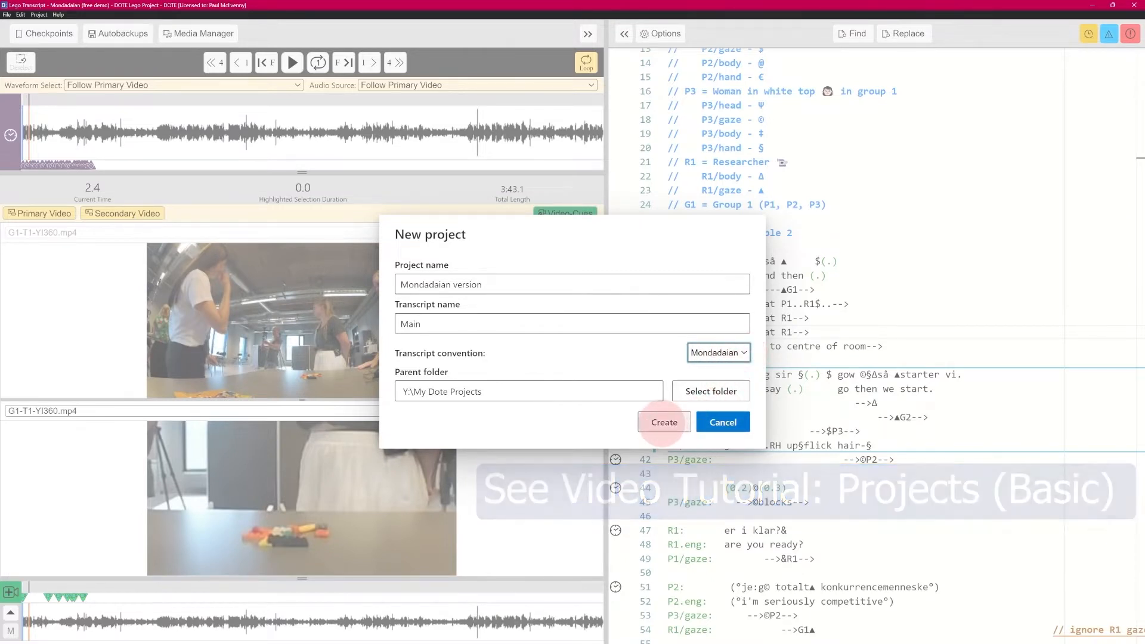
left_click(664, 423)
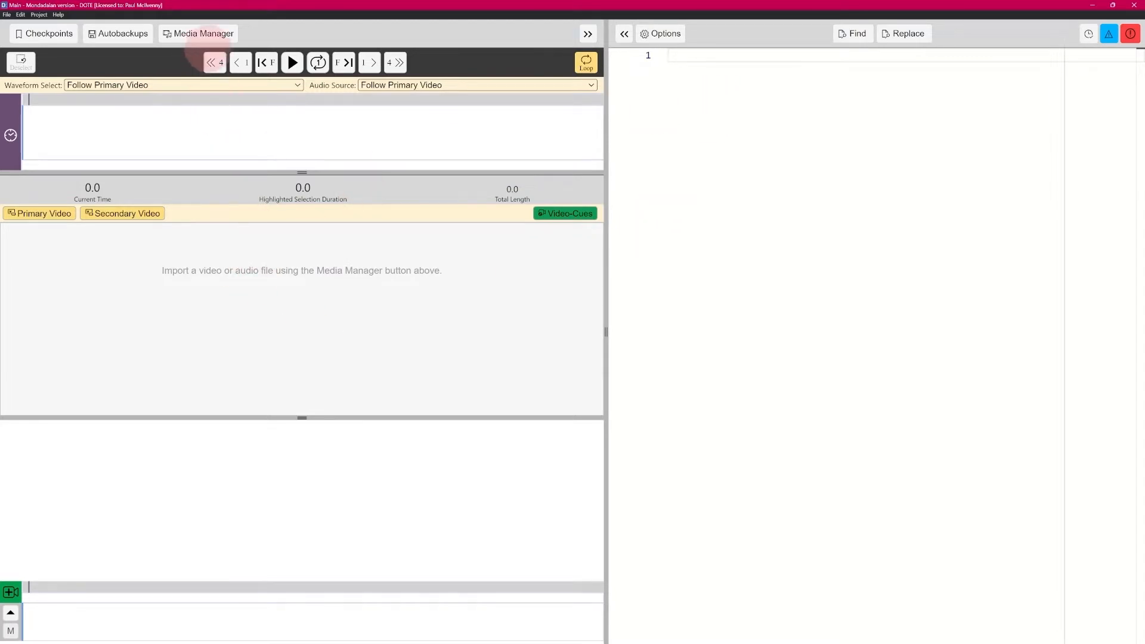
Add G1-T1-YI360.mp4 from the DOTE Lego Project folder to the project's media
left_click(208, 32)
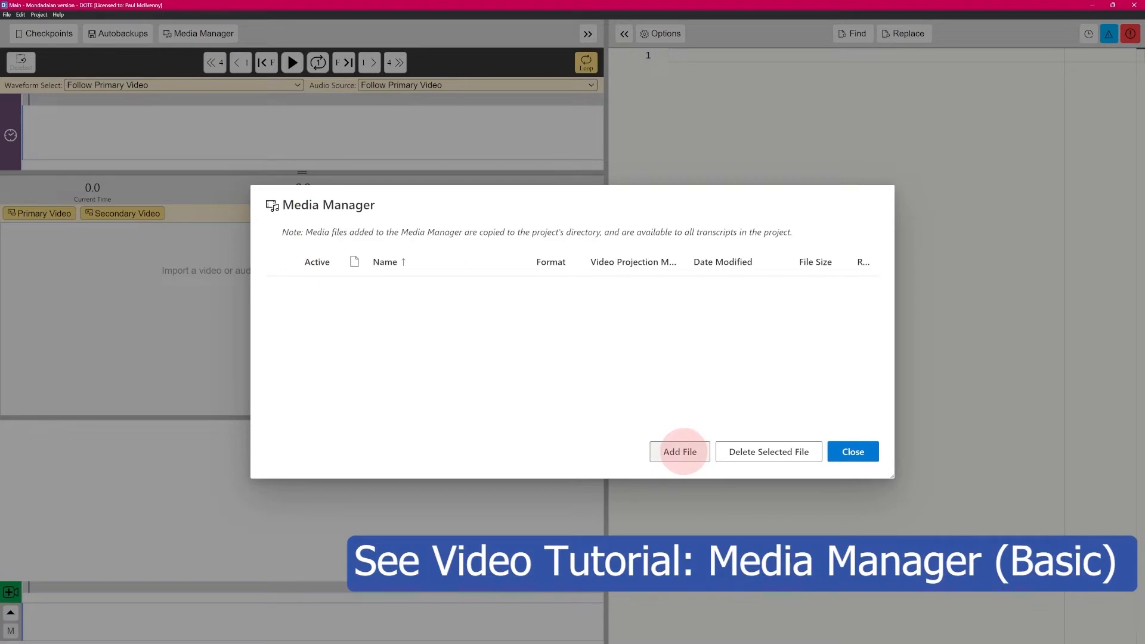
left_click(680, 452)
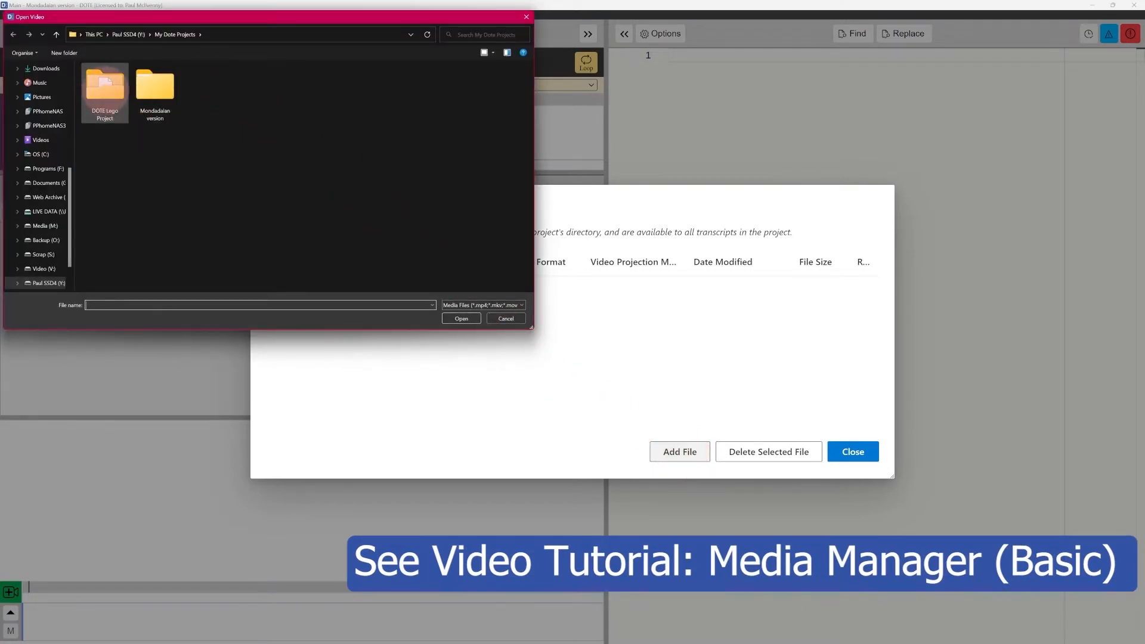
double_click(105, 84)
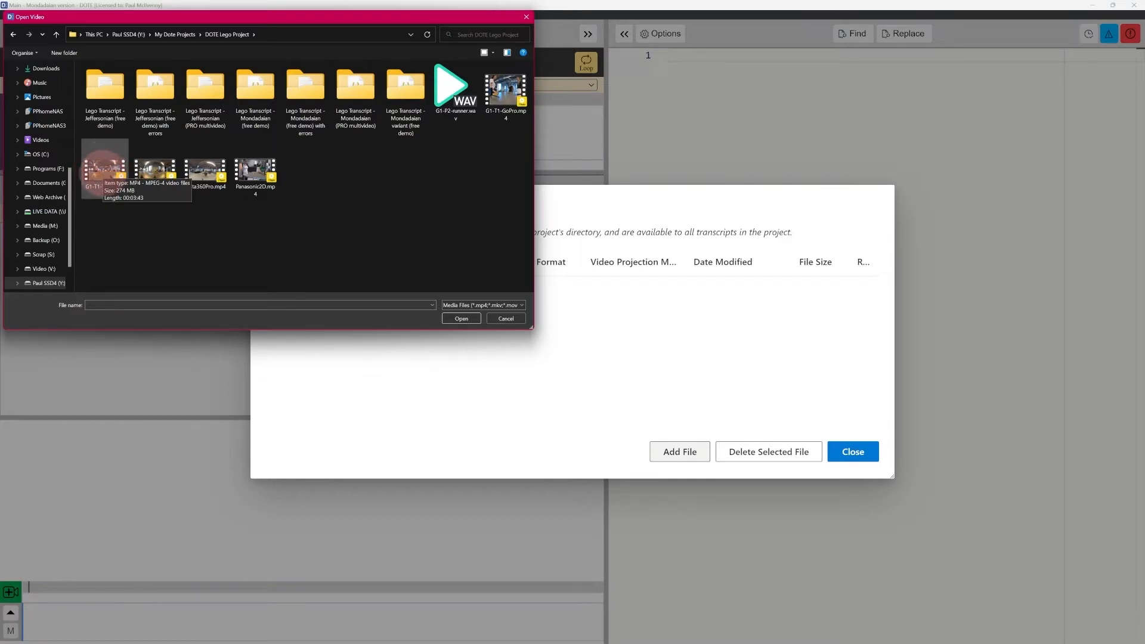
left_click(104, 165)
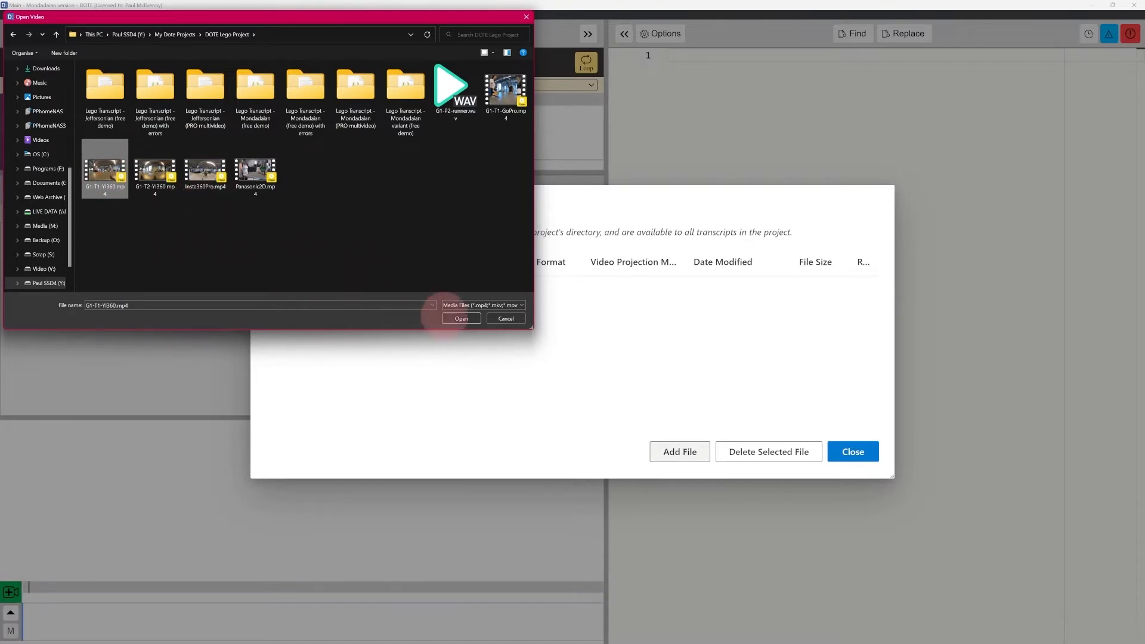
left_click(461, 319)
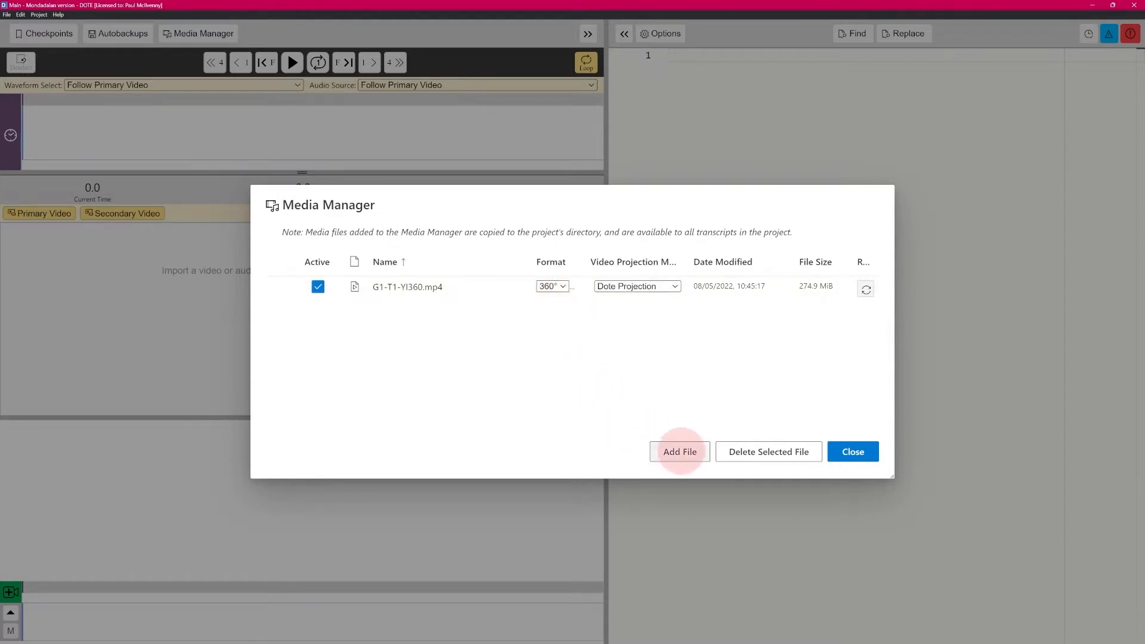
Add Insta360Pro.mp4 to the project's media as well and close the Media Manager
left_click(680, 451)
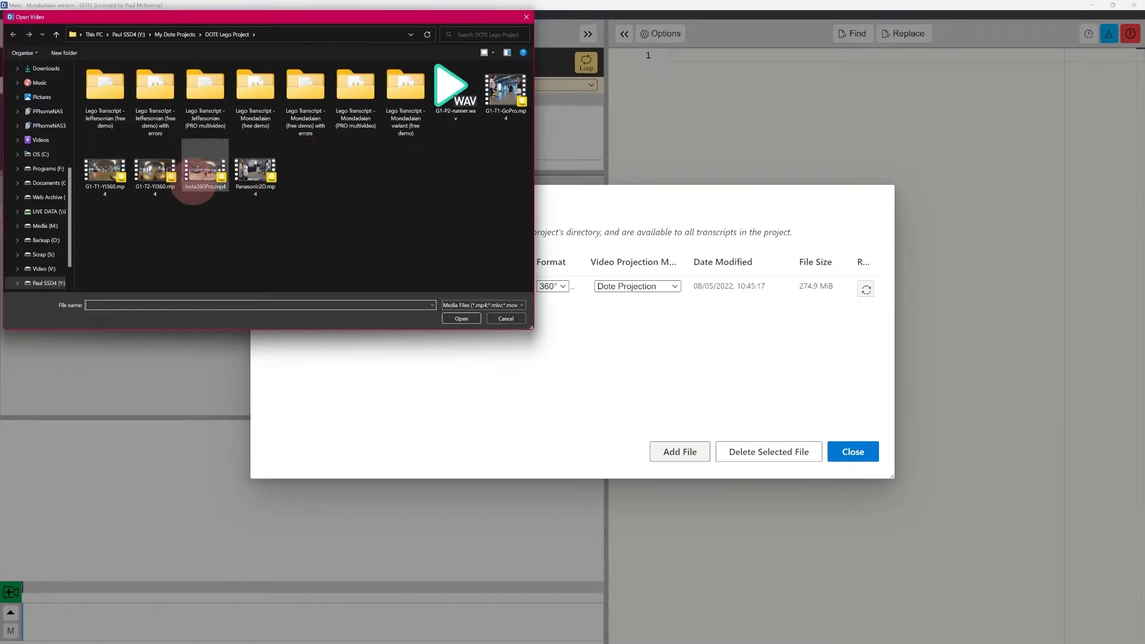
left_click(203, 170)
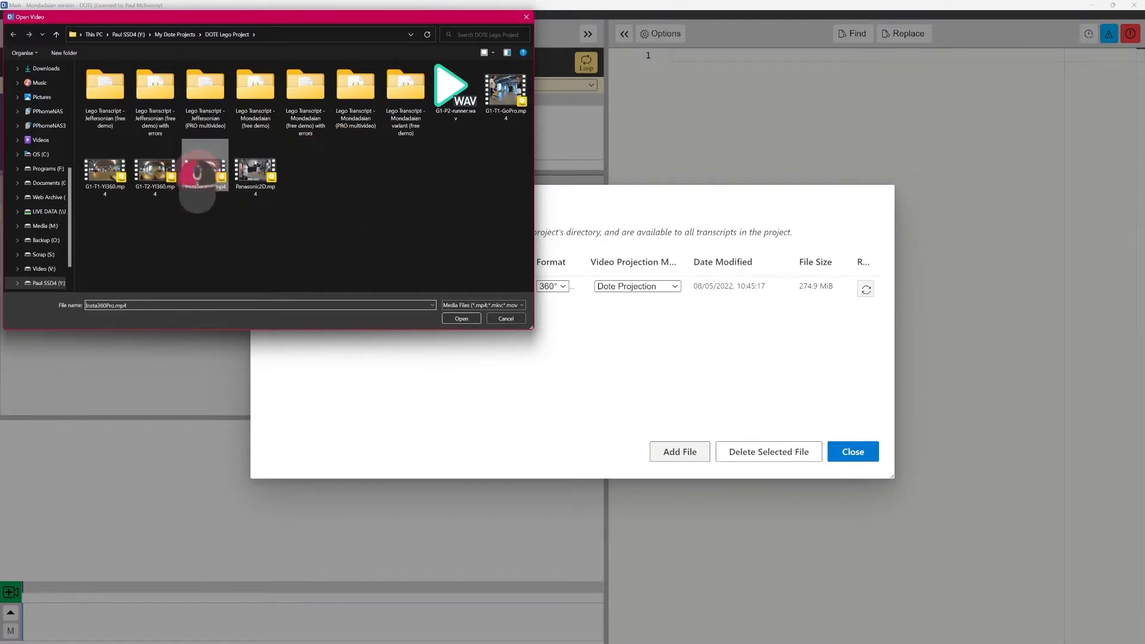
left_click(462, 318)
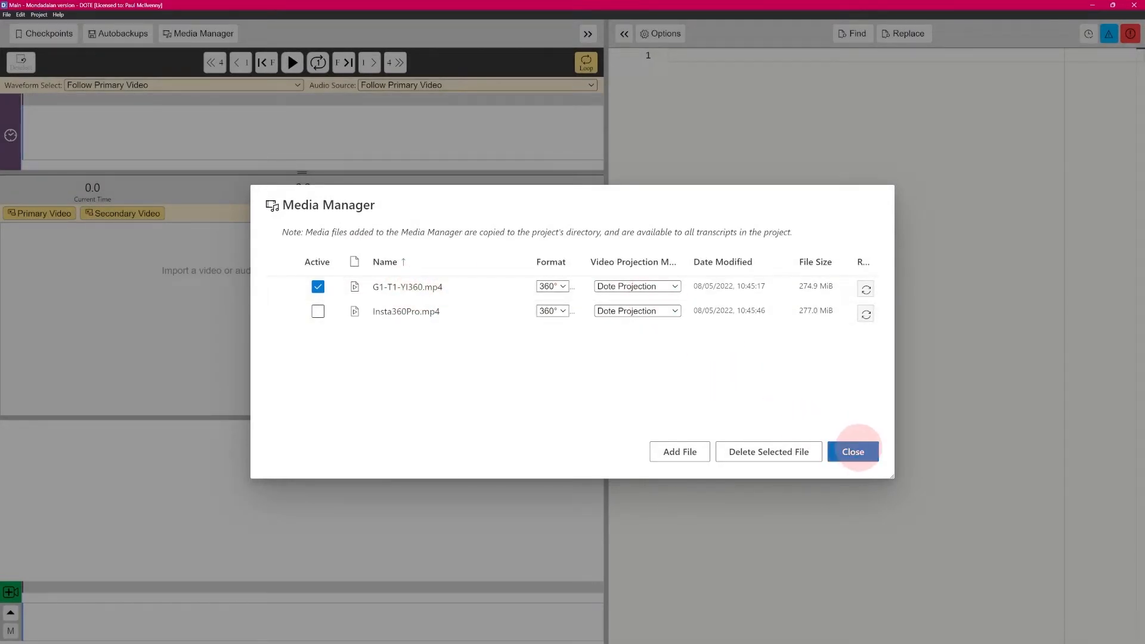
left_click(852, 452)
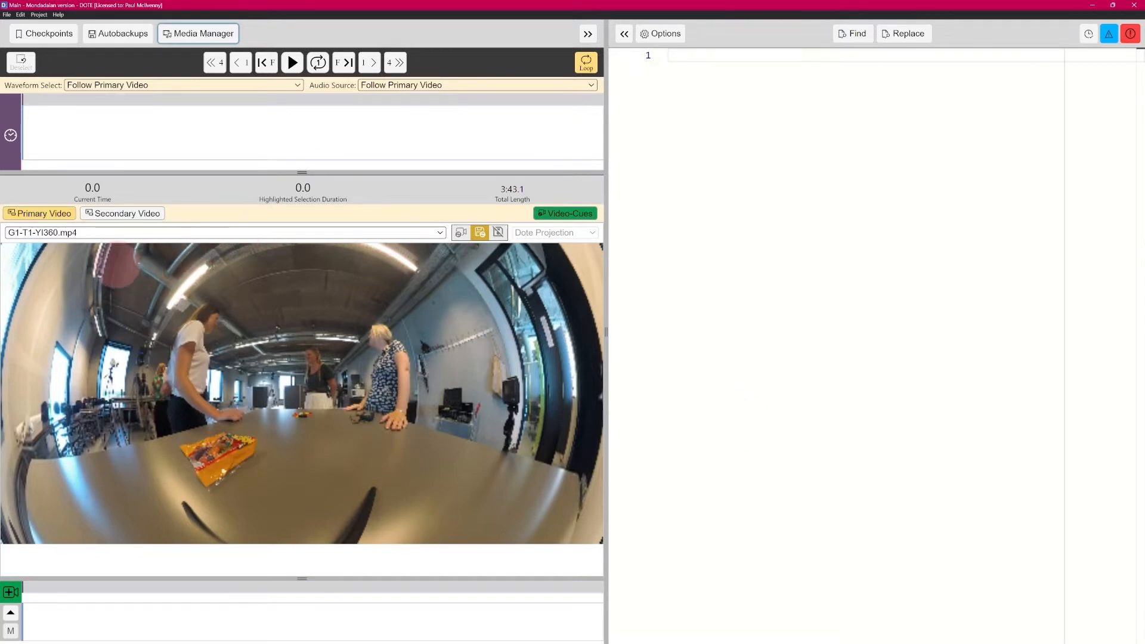
Turn and zoom the primary 360° video so the group around the table fills the frame
mouse_move(317, 402)
left_mouse_down()
mouse_move(315, 389)
mouse_move(308, 404)
mouse_move(296, 387)
mouse_move(322, 421)
mouse_move(334, 409)
mouse_move(313, 409)
left_mouse_up()
scroll(310, 401, "up", 5)
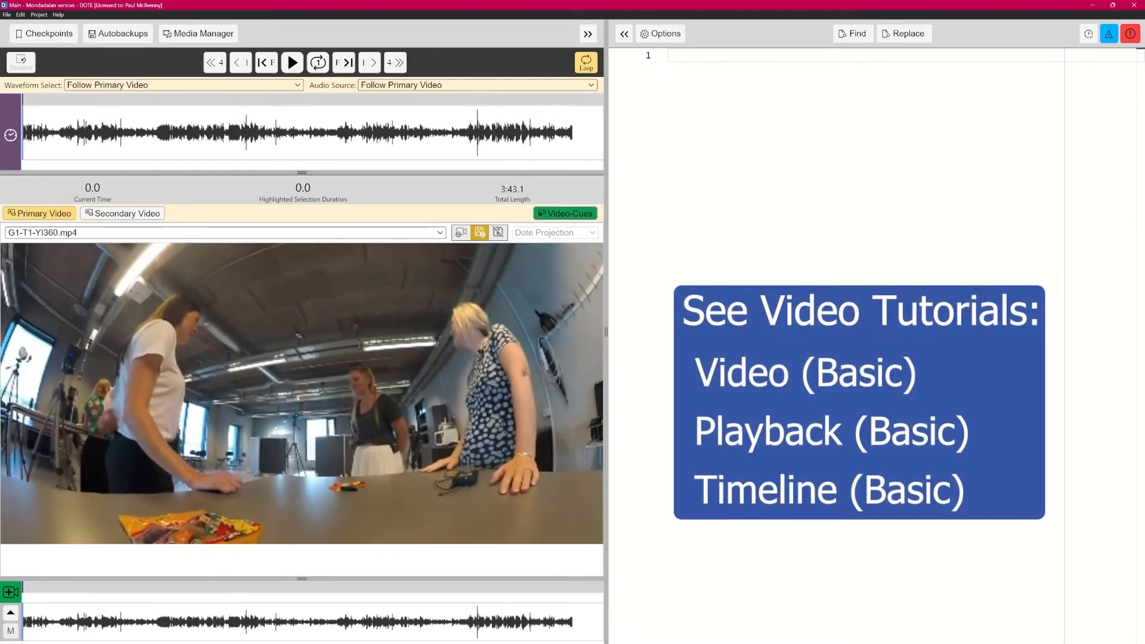
right_click(323, 422)
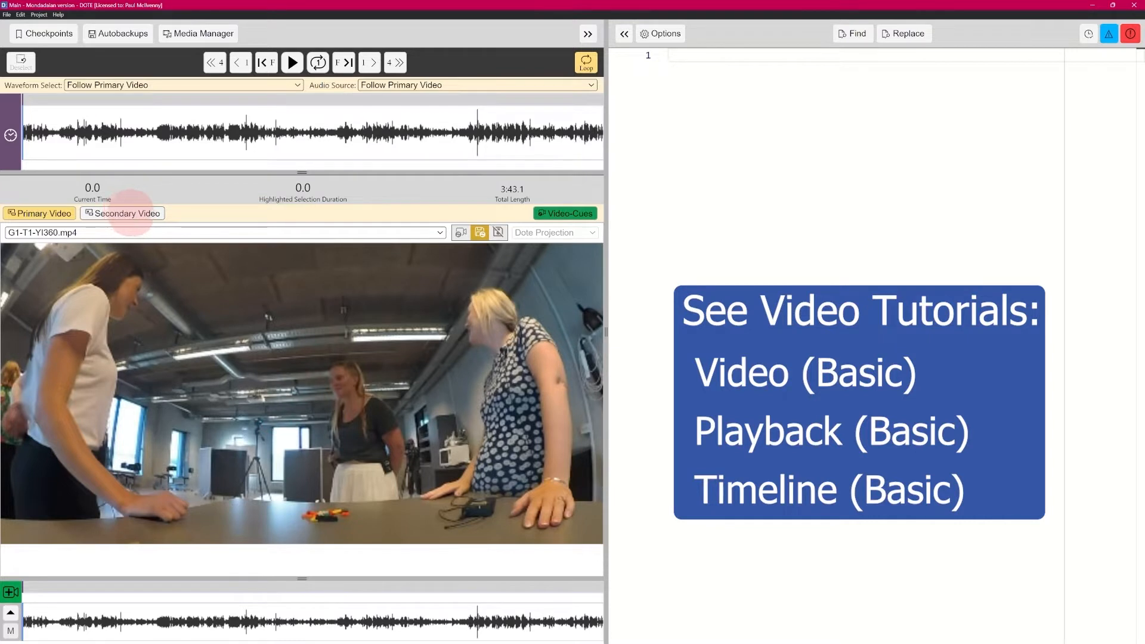
Show the secondary video, reorient its 360° view onto the woman in the dark top, and hide it again
left_click(138, 213)
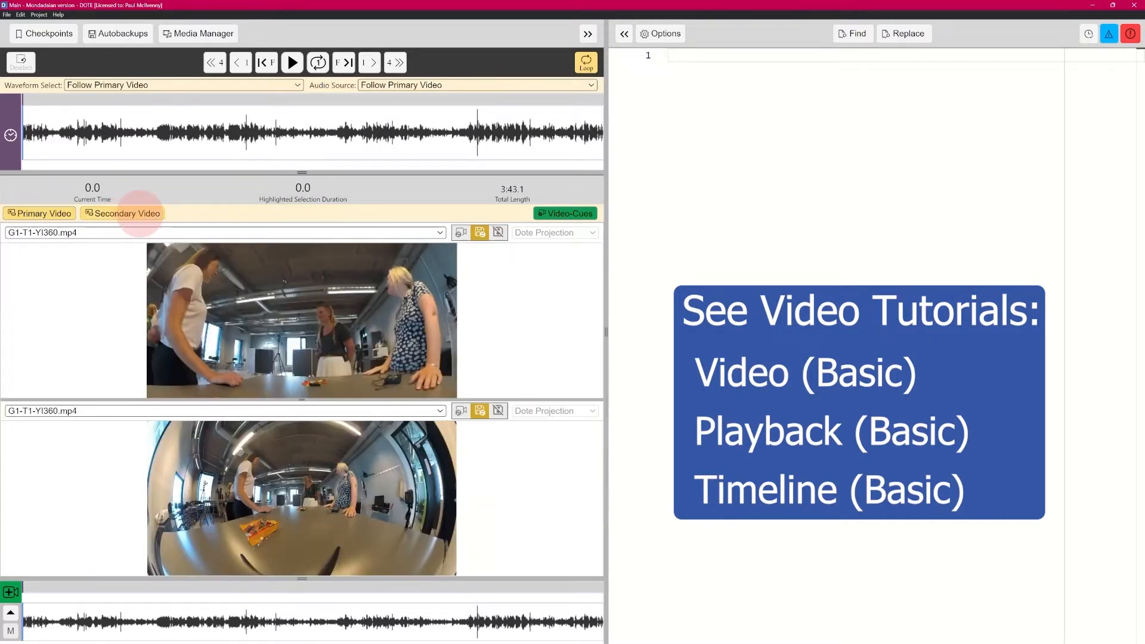
left_click_drag(251, 499, 260, 427)
left_click_drag(263, 479, 227, 425)
left_click_drag(286, 495, 267, 472)
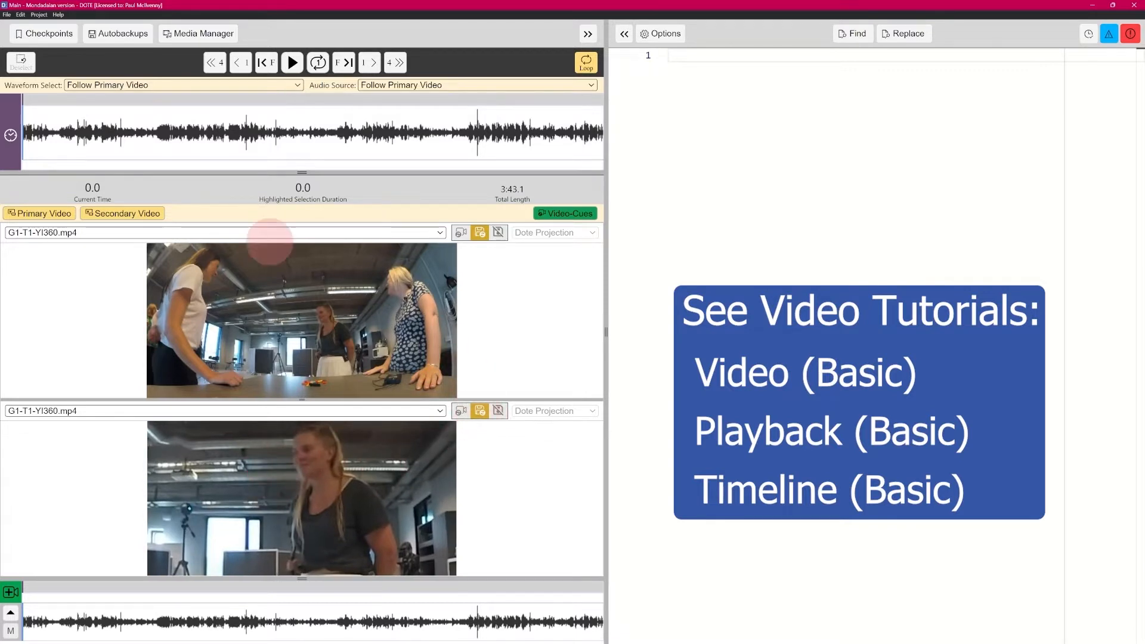
left_click(119, 213)
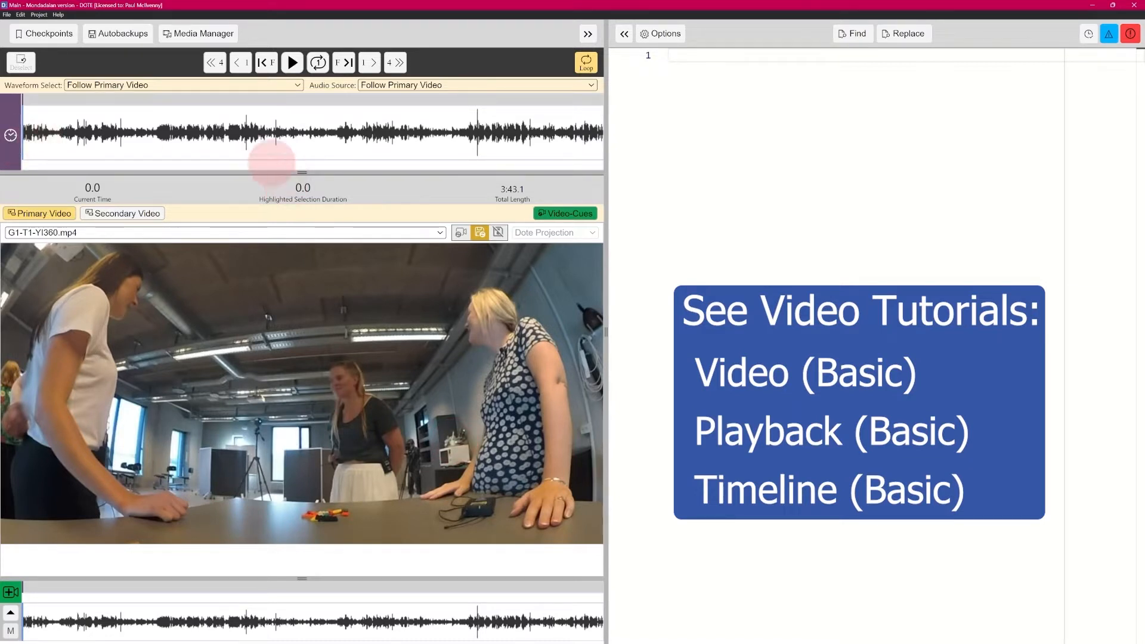
Magnify the primary waveform timeline around the start and briefly play the opening of the video
scroll(182, 136, "up", 3)
scroll(185, 136, "up", 5)
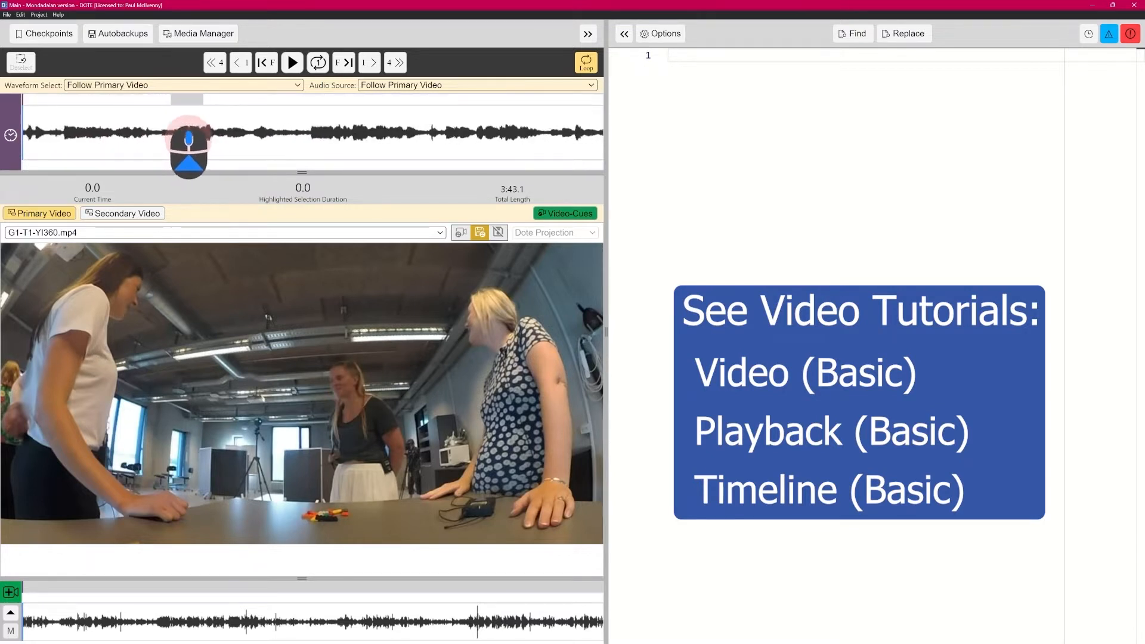
key("ctrl+space")
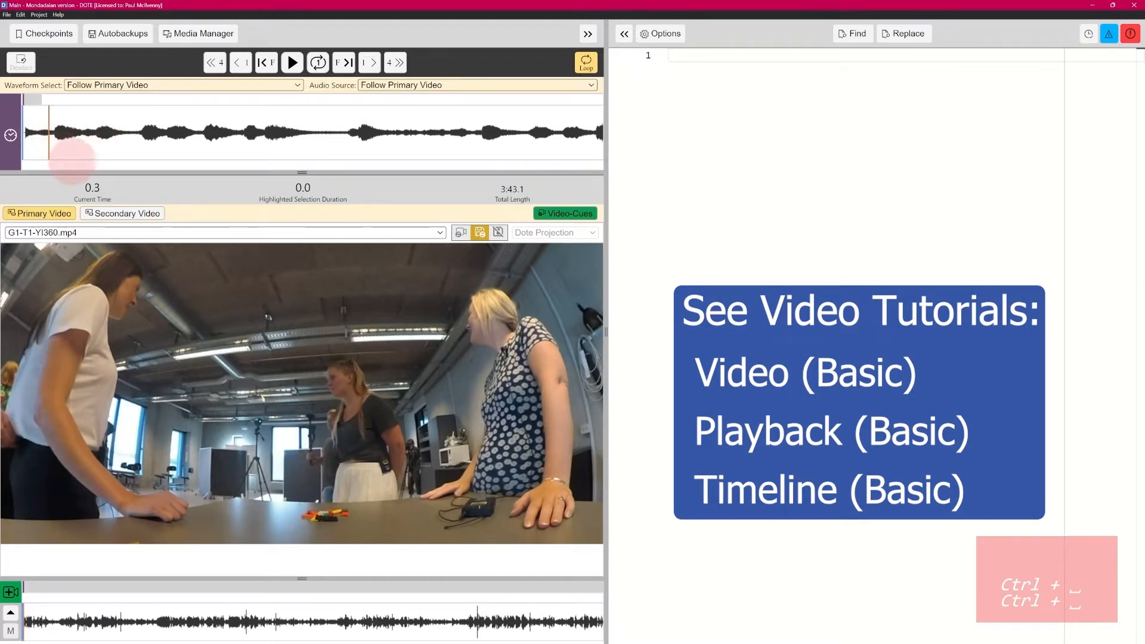
key("ctrl+space")
key("ctrl+space")
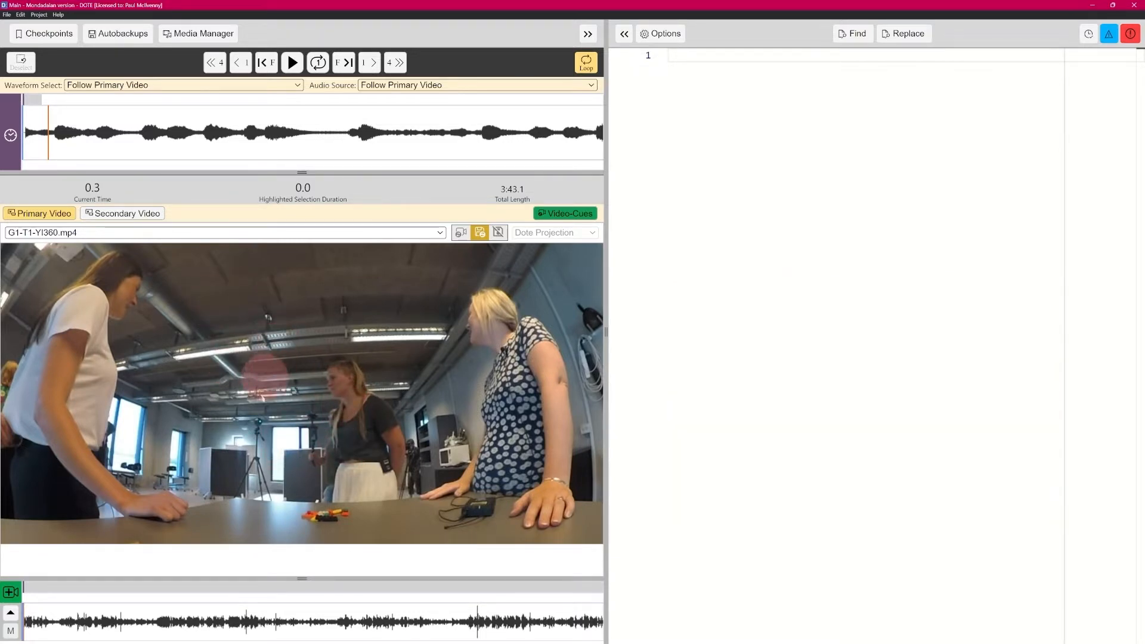
Review the Dote Settings, including editor defaults, Mondadaian action alignment symbols, shortcuts and FFmpeg support, and close them
left_click(7, 15)
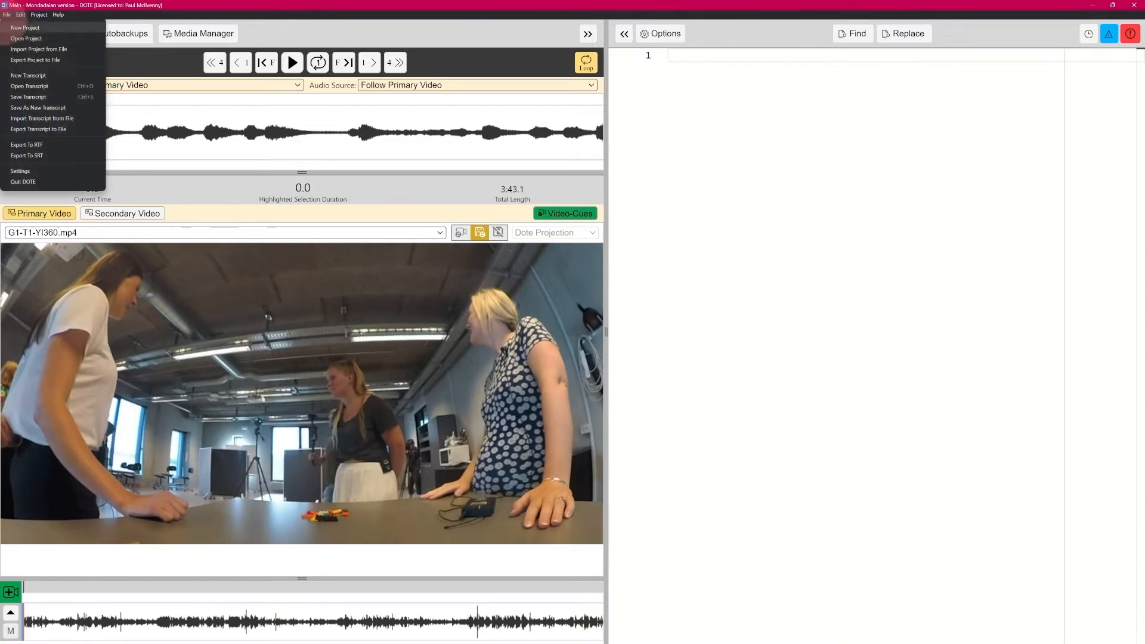
left_click(20, 171)
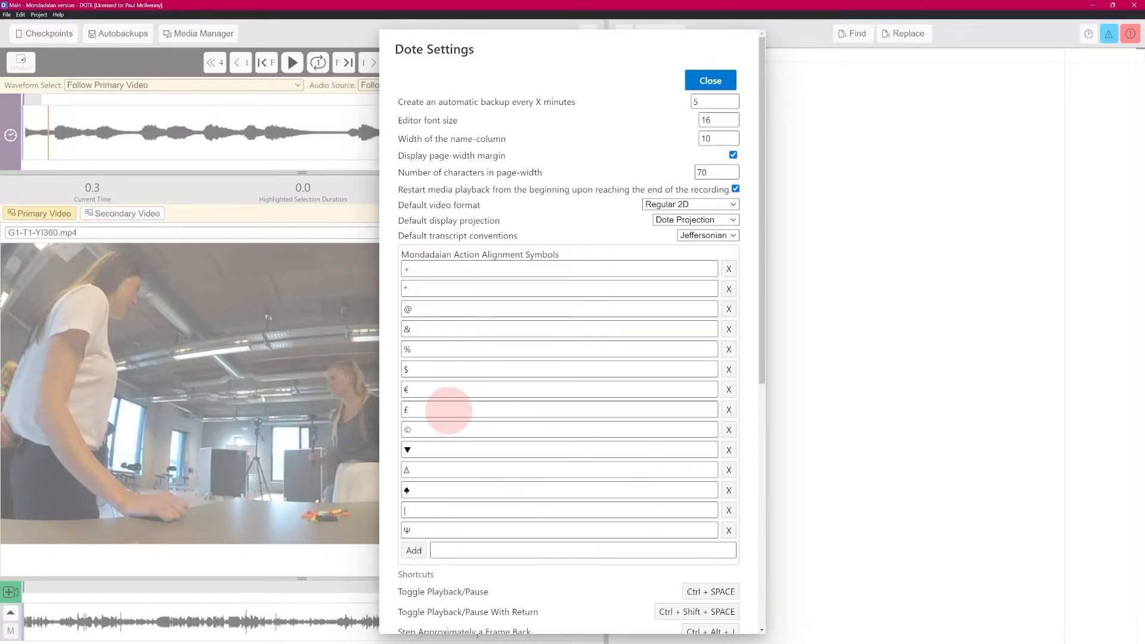
left_click(448, 411)
mouse_move(449, 411)
left_mouse_down()
mouse_move(458, 345)
mouse_move(458, 410)
left_mouse_up()
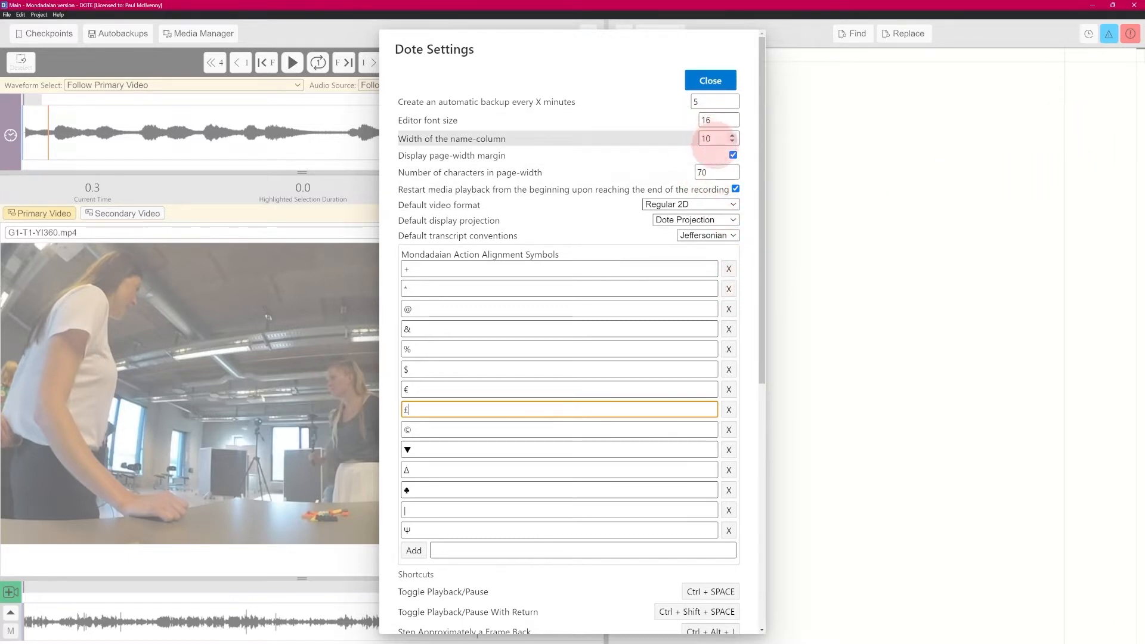
left_click_drag(761, 237, 749, 549)
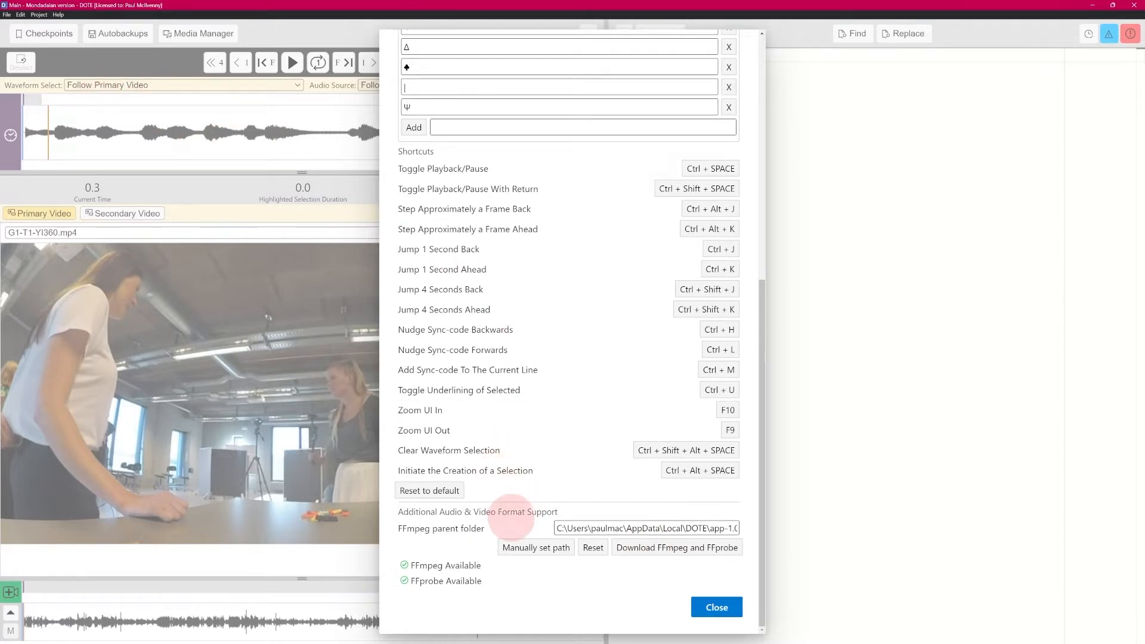
left_click(716, 607)
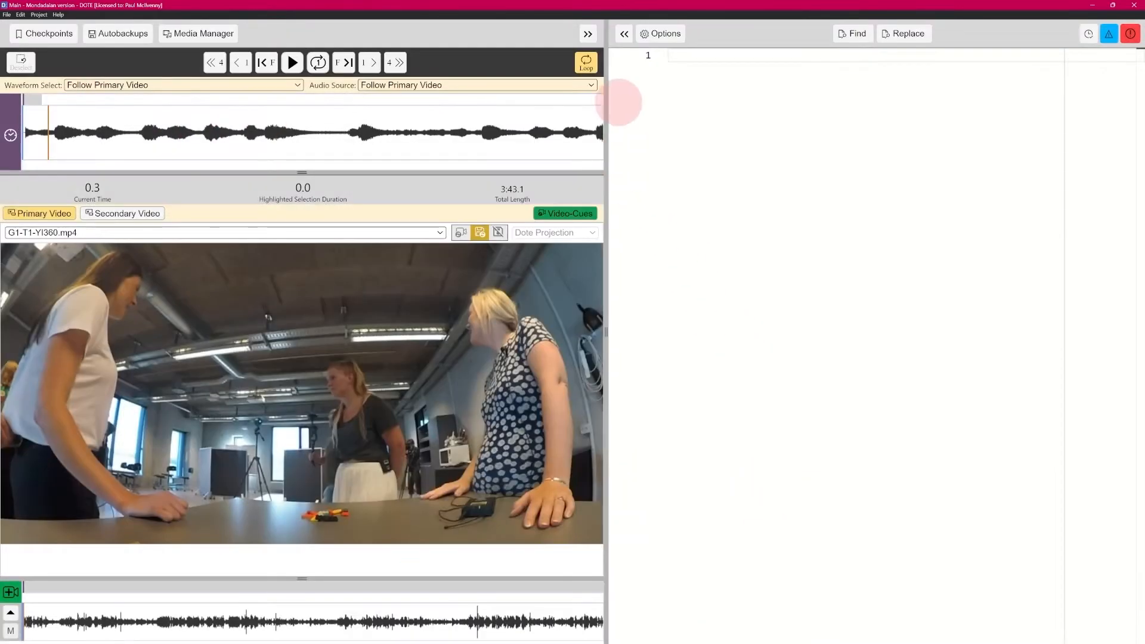
Add "eng" as an automatic translation sub-tier for new speakers in the transcript options
left_click(662, 34)
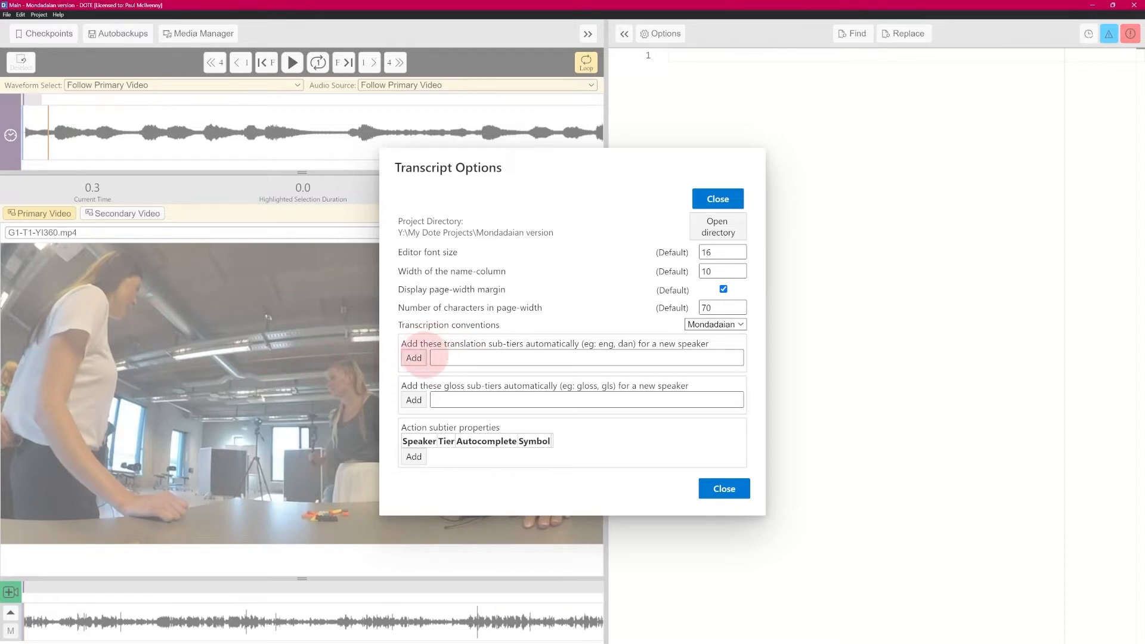
left_click(454, 358)
type("eng")
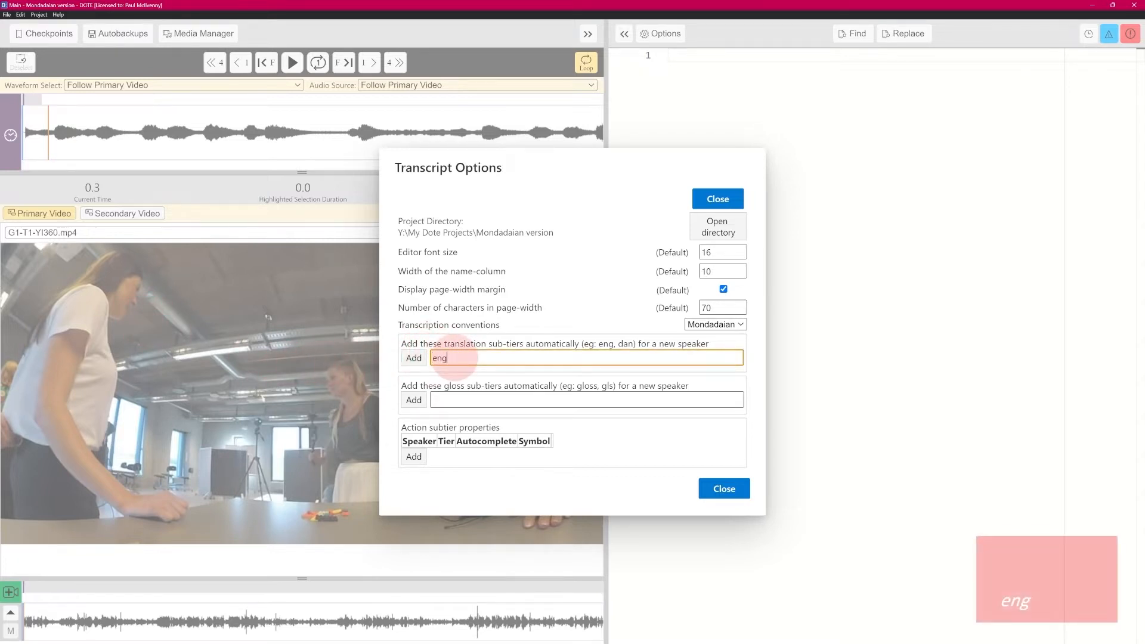
left_click(414, 358)
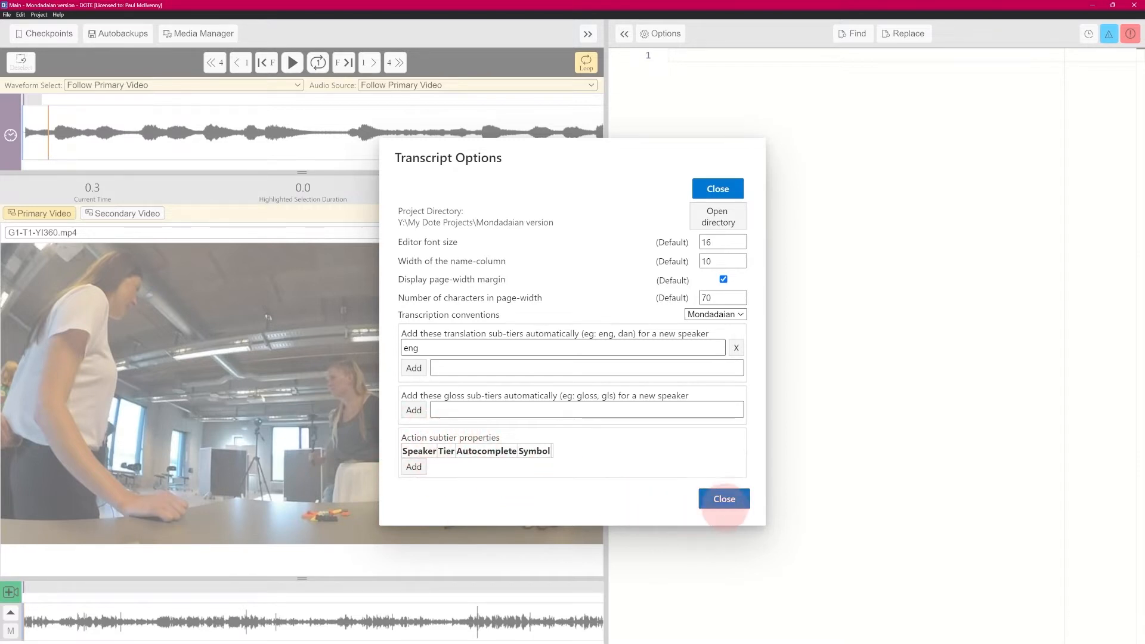
left_click(724, 498)
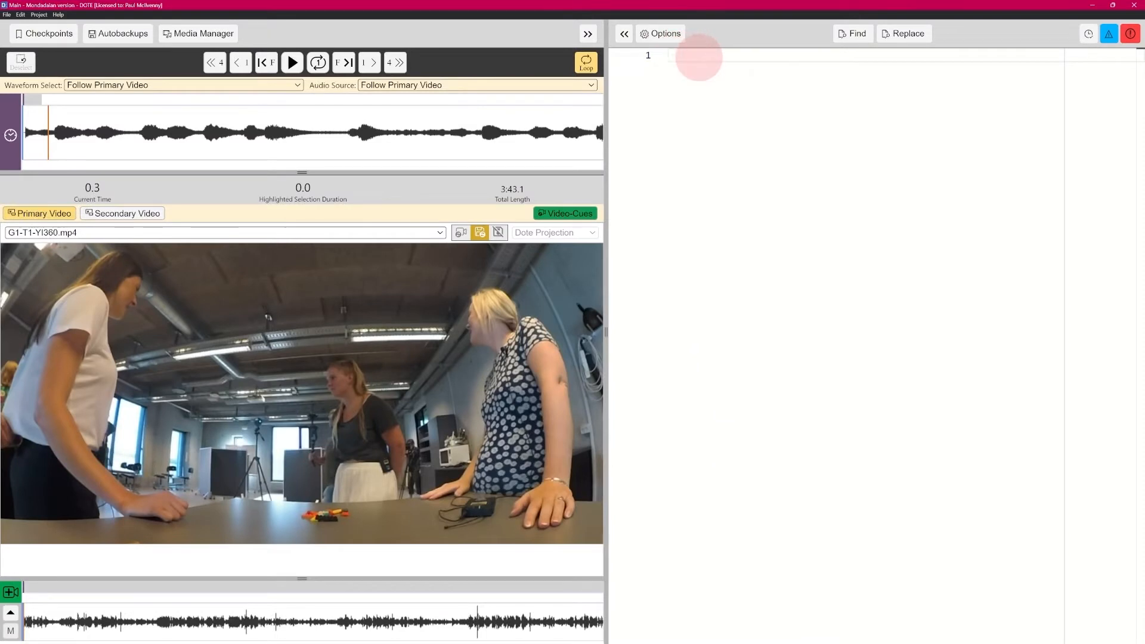
Enter the comment line "// Metadata" at the start of the transcript and leave a blank line beneath it
type("//")
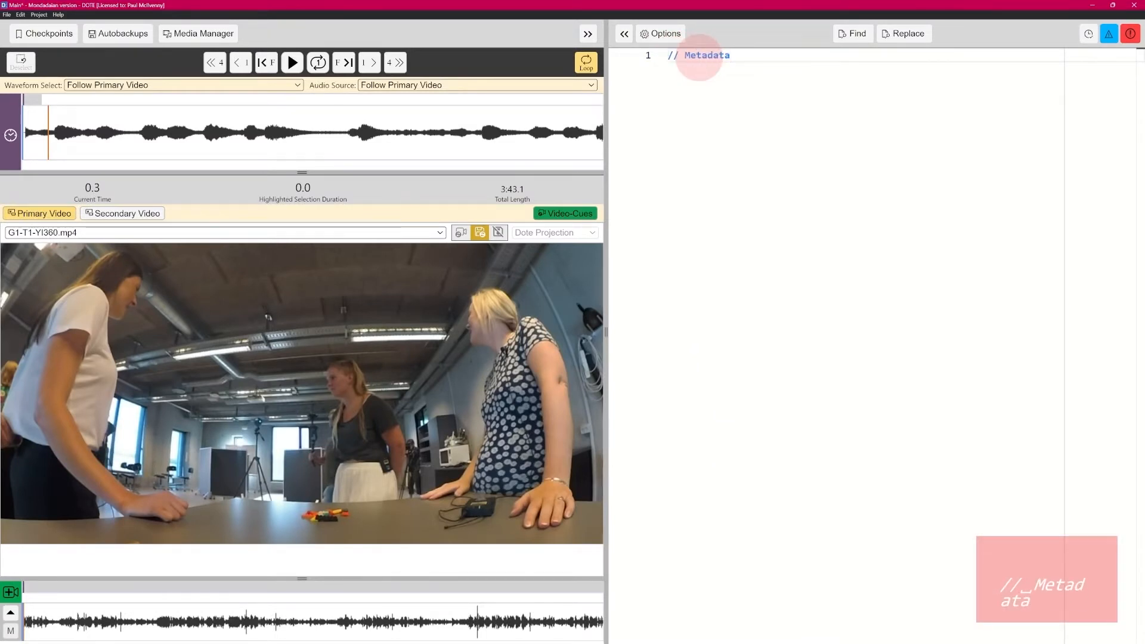
type(" Metadata")
key("Return")
key("Return")
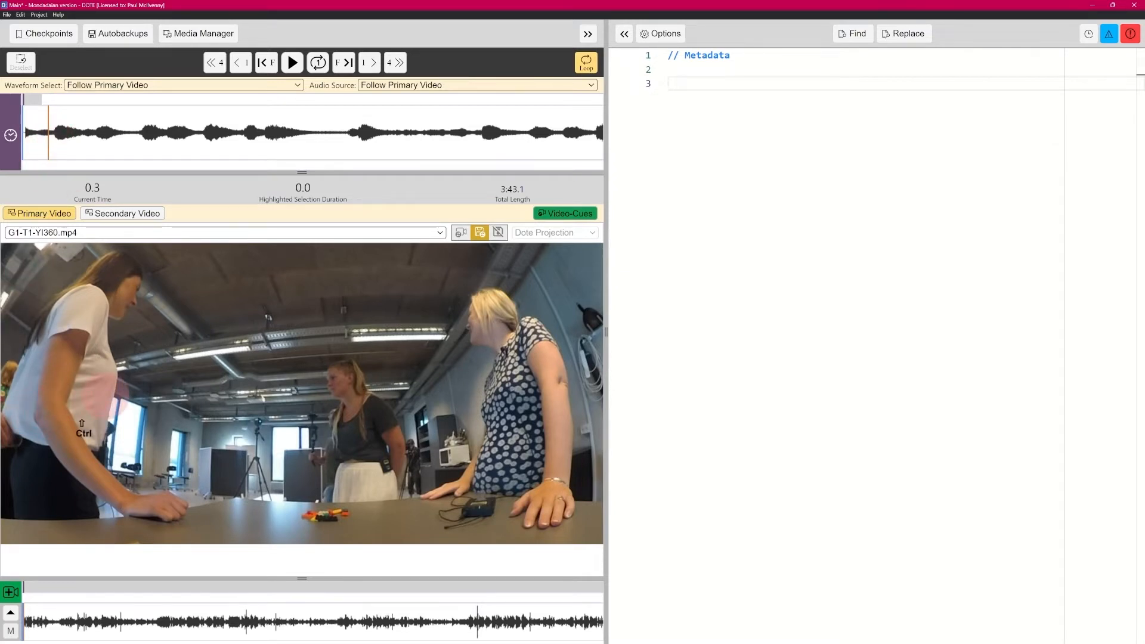
Play the recording briefly from the current position and pause with return to the starting point
key("ctrl+shift+grave")
key("ctrl+shift+grave")
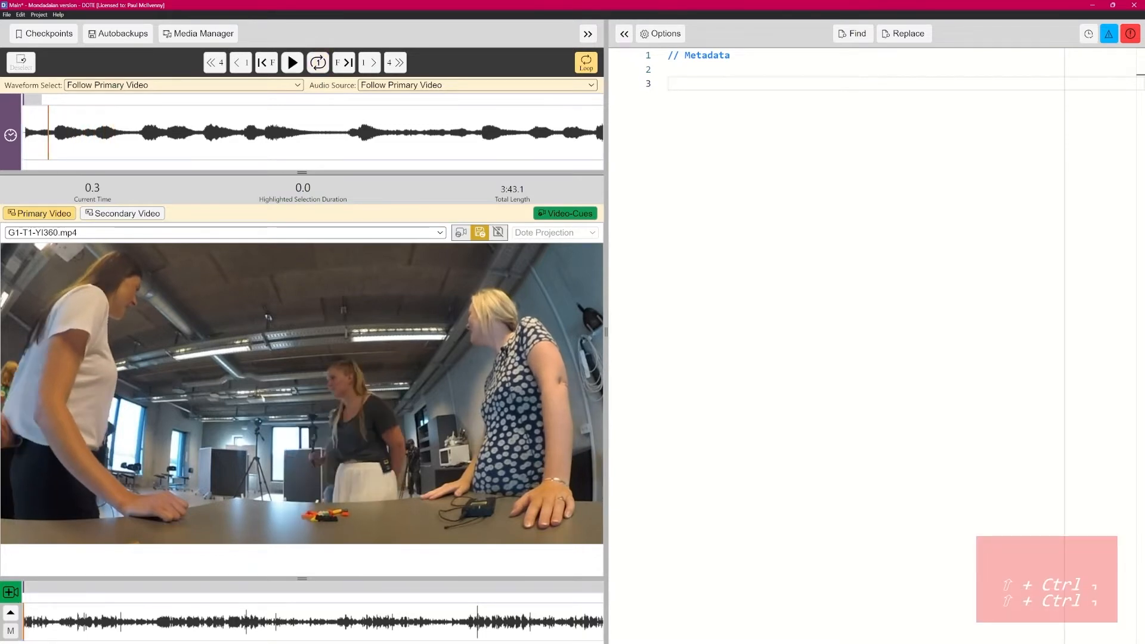
Replay the opening seconds of the recording several times, returning to the starting point on each pause, to hear the first utterance
key("ctrl+shift+grave")
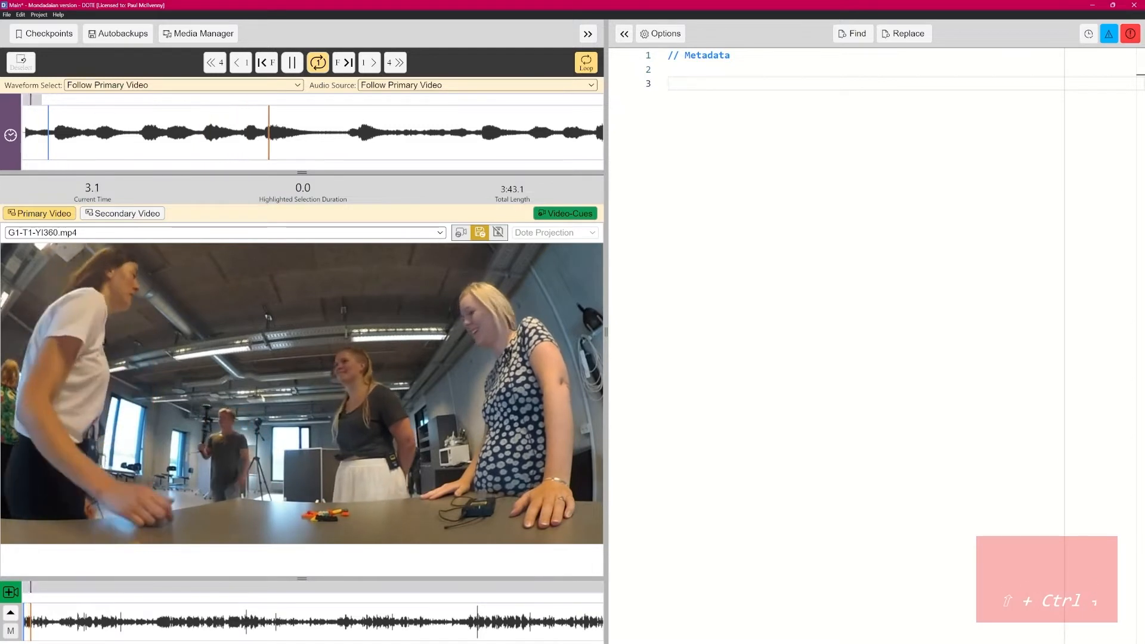
key("ctrl+shift+grave")
key("ctrl+shift+grave")
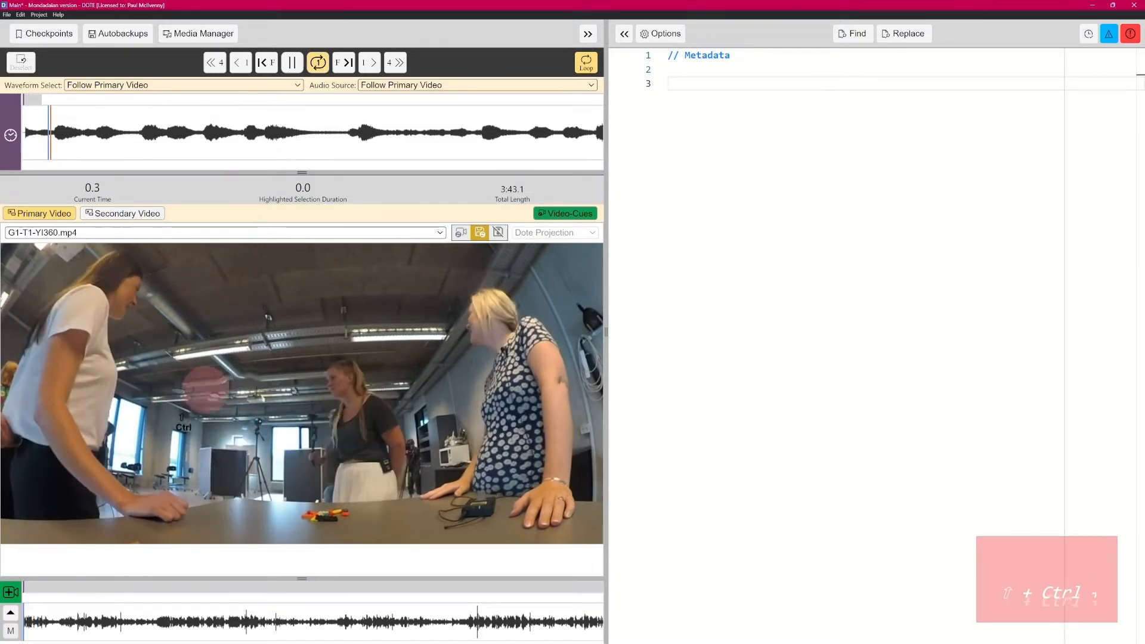
key("ctrl+shift+grave")
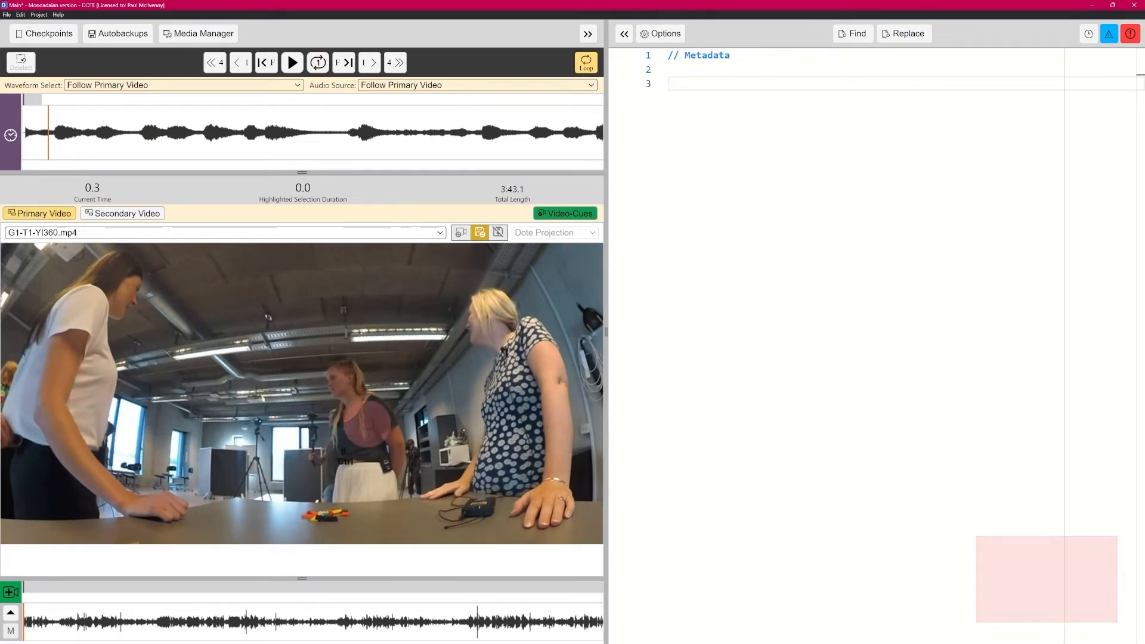
key("ctrl+shift+grave")
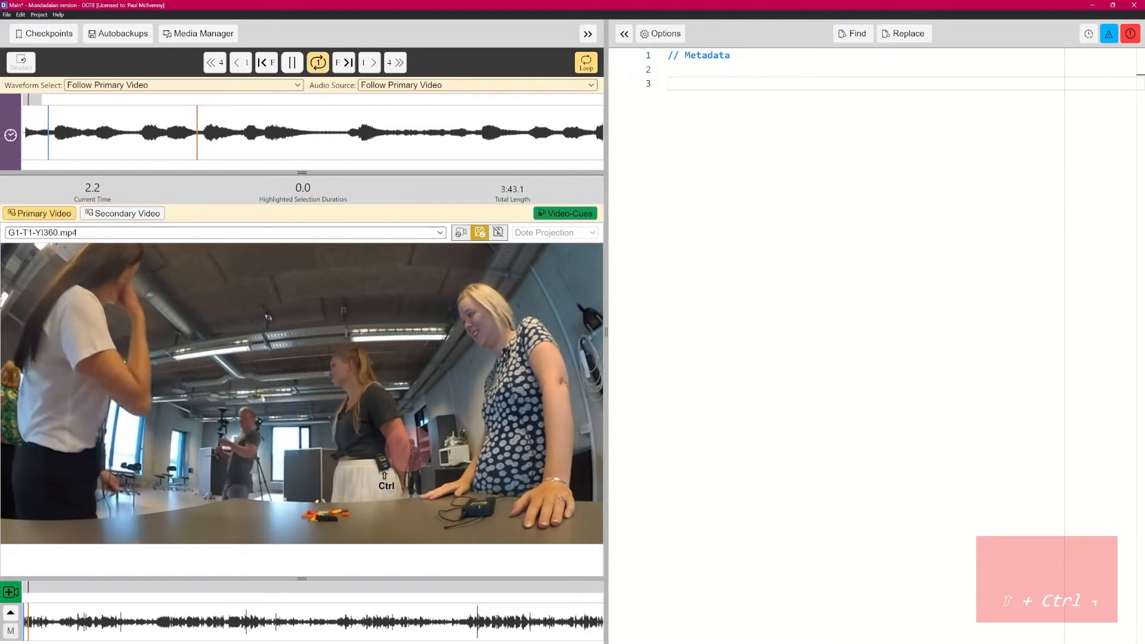
key("ctrl+shift+grave")
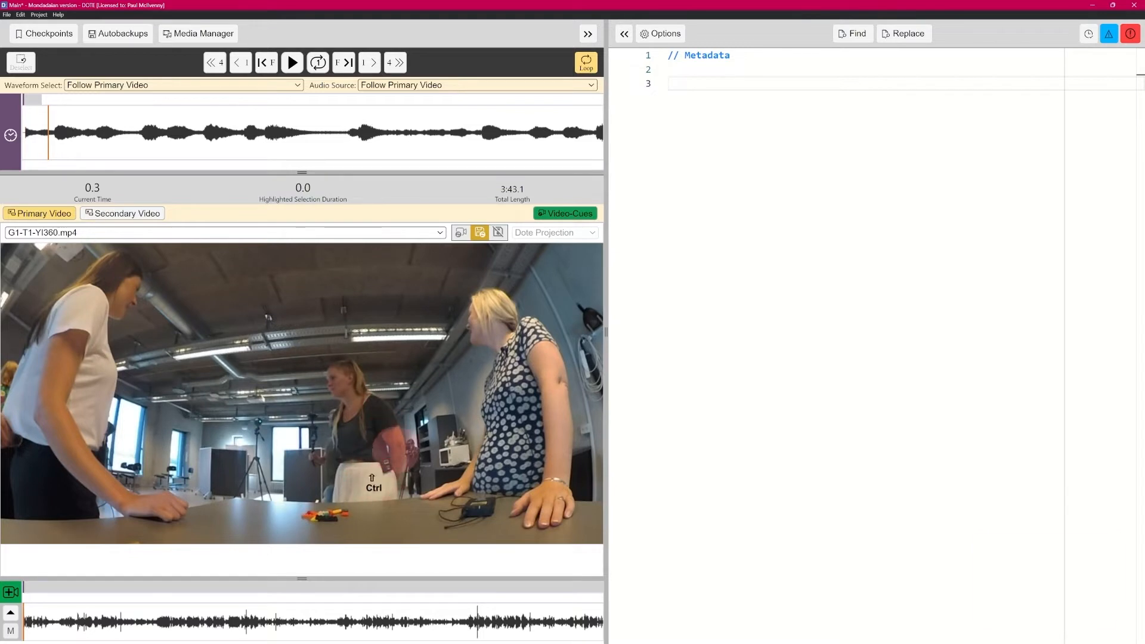
key("ctrl+shift+grave")
key("ctrl+shift+grave")
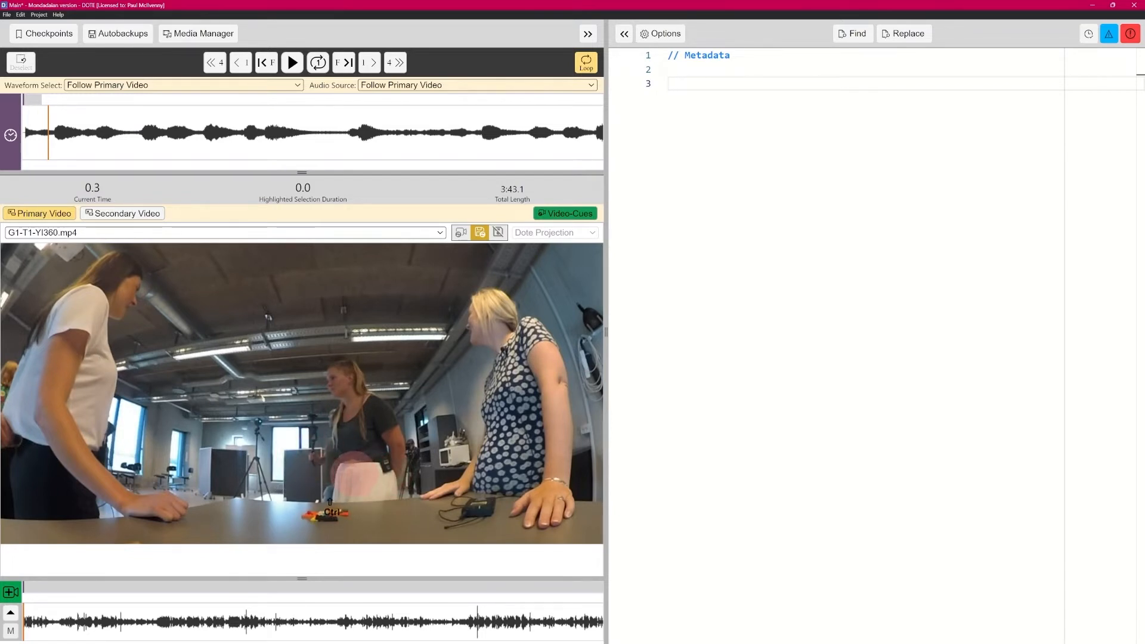
key("ctrl+shift+Return")
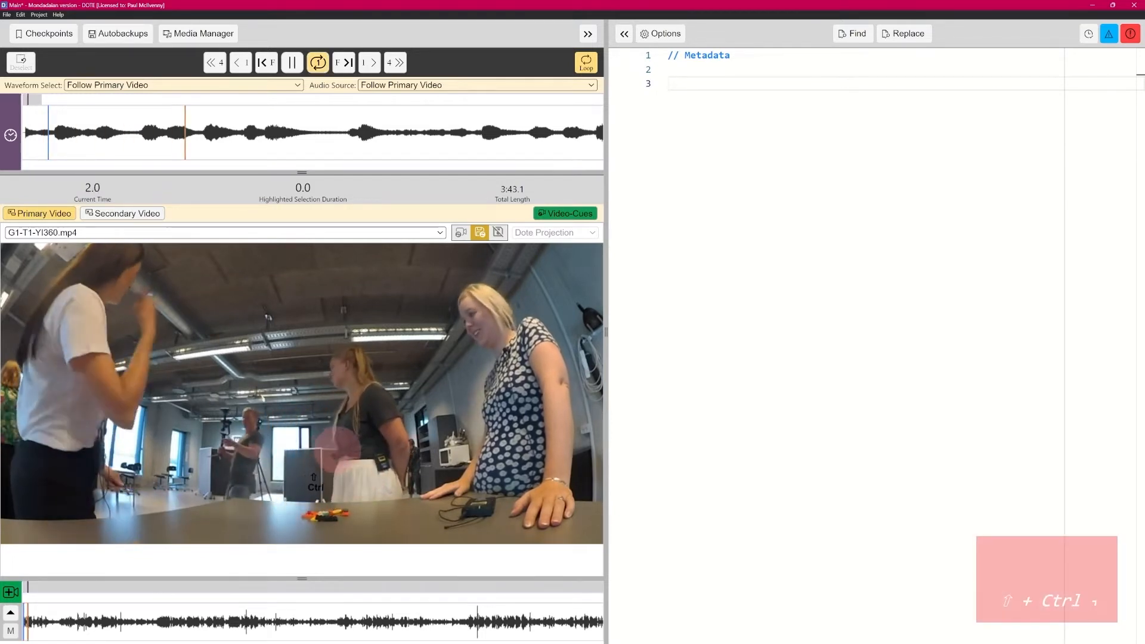
key("ctrl+shift+Return")
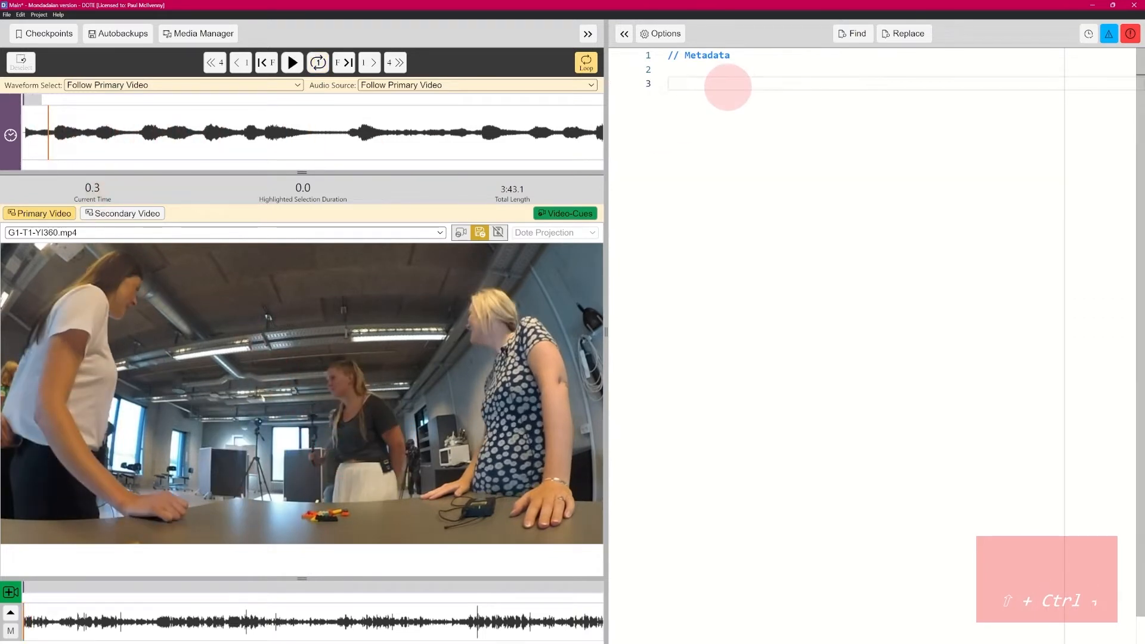
Add the comment line "// R1 = researcher" directly beneath the Metadata heading
key("Up")
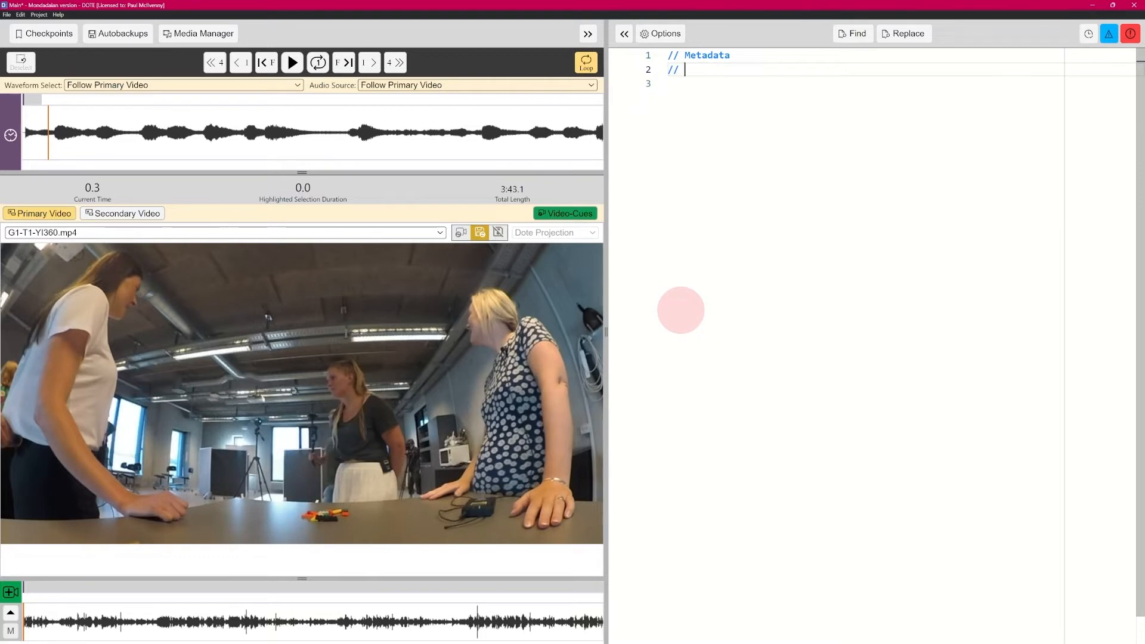
type("R1")
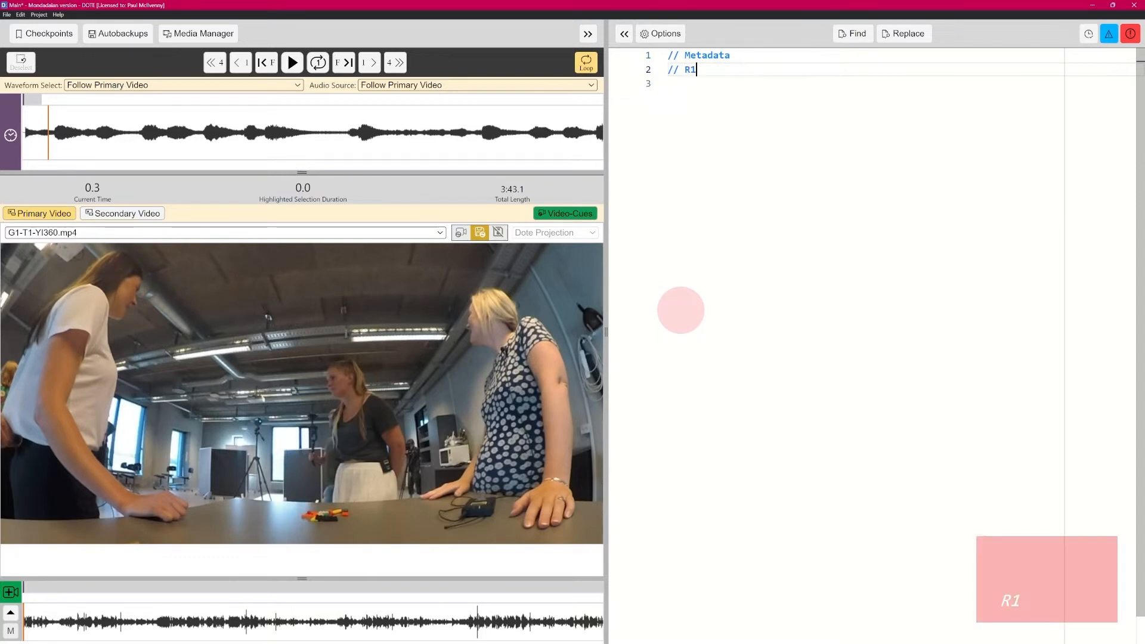
type(" = researcher")
Add the comment line "// P2 = woman running" below the R1 entry in the metadata
key("Return")
type("//")
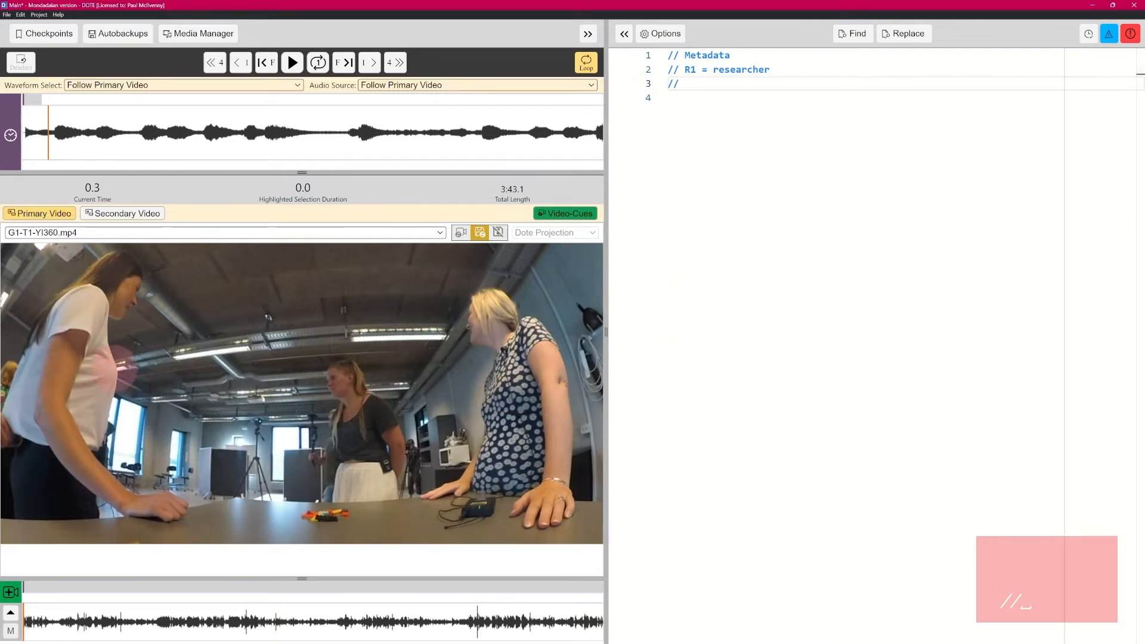
type(" P2")
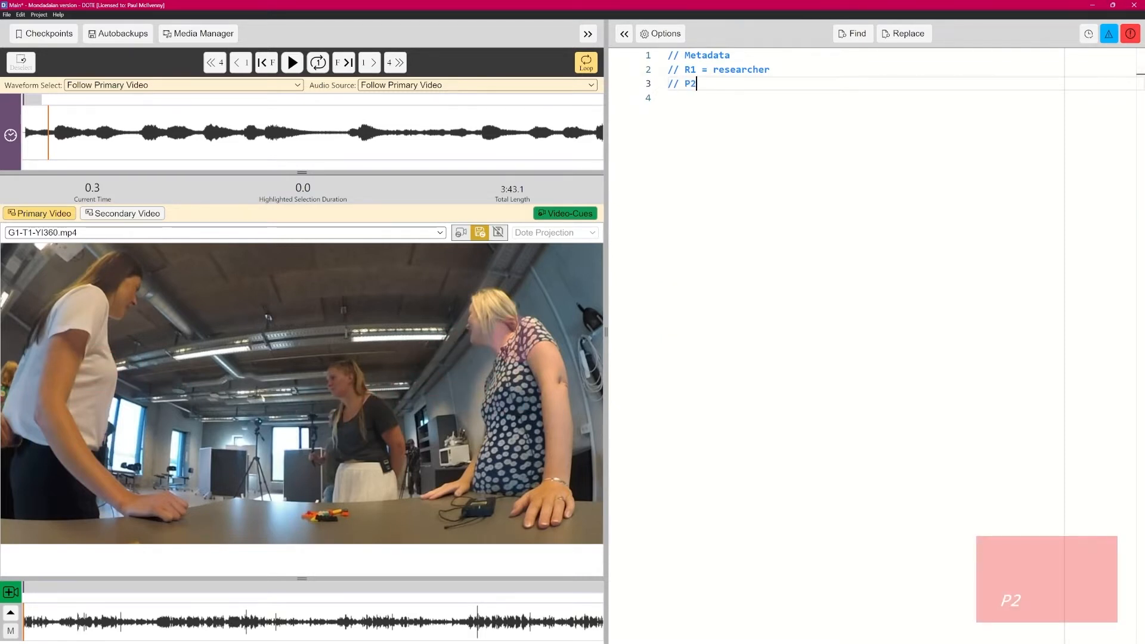
type(" = woman run")
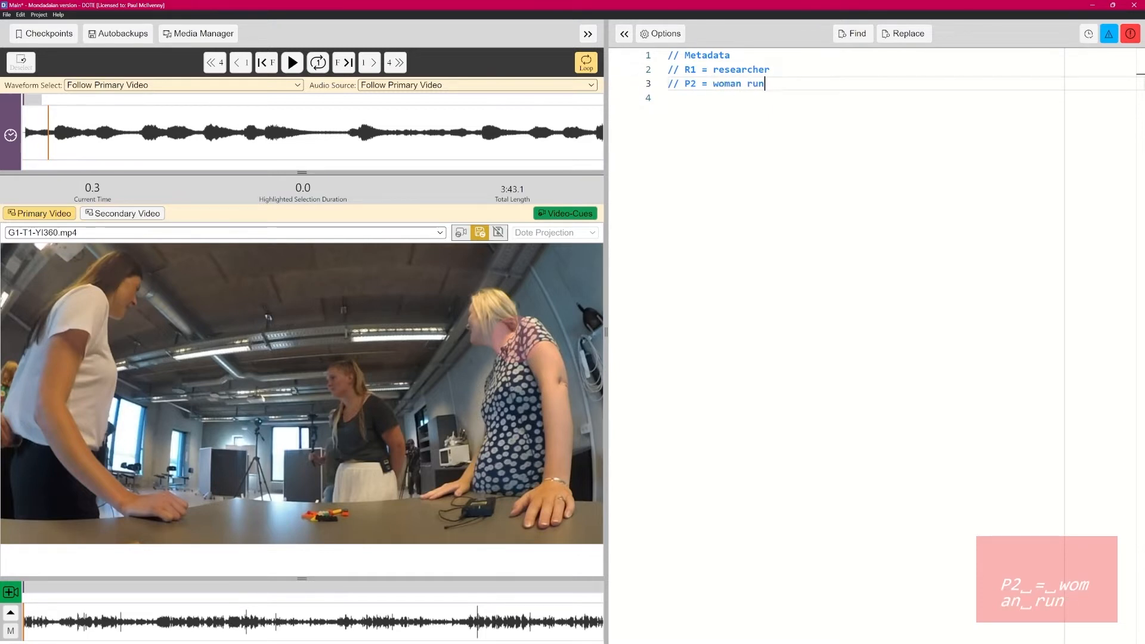
type("nung")
key("BackSpace")
key("BackSpace")
key("BackSpace")
type("ing")
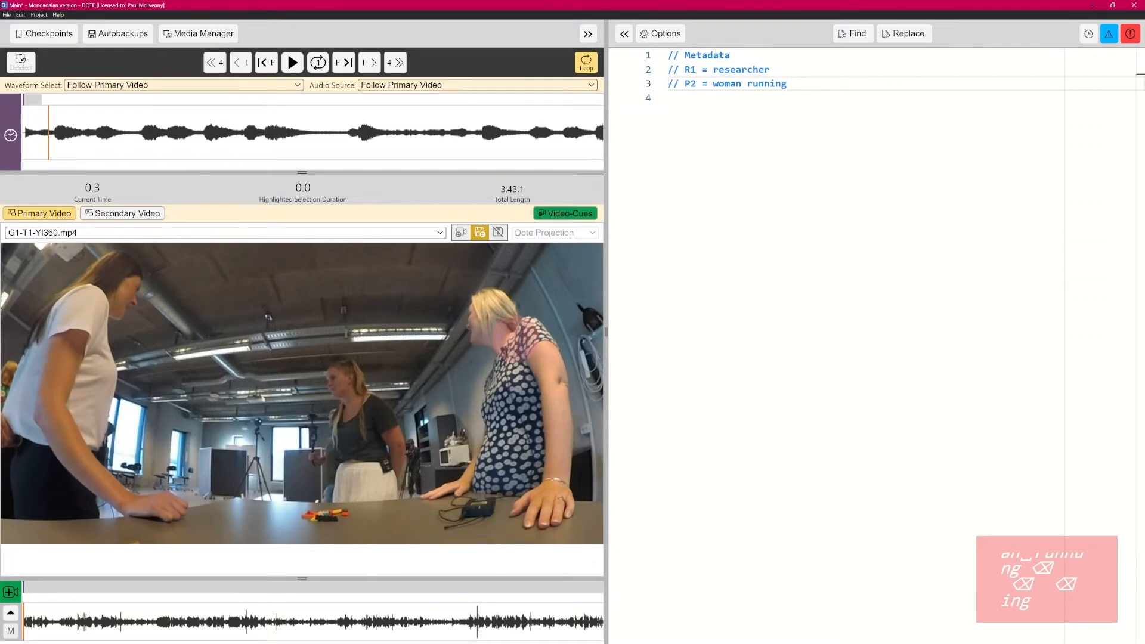
Add the indented comment "// P2/gaze $" under P2 to assign the dollar sign as the gaze alignment symbol
key("Return")
type("//   ")
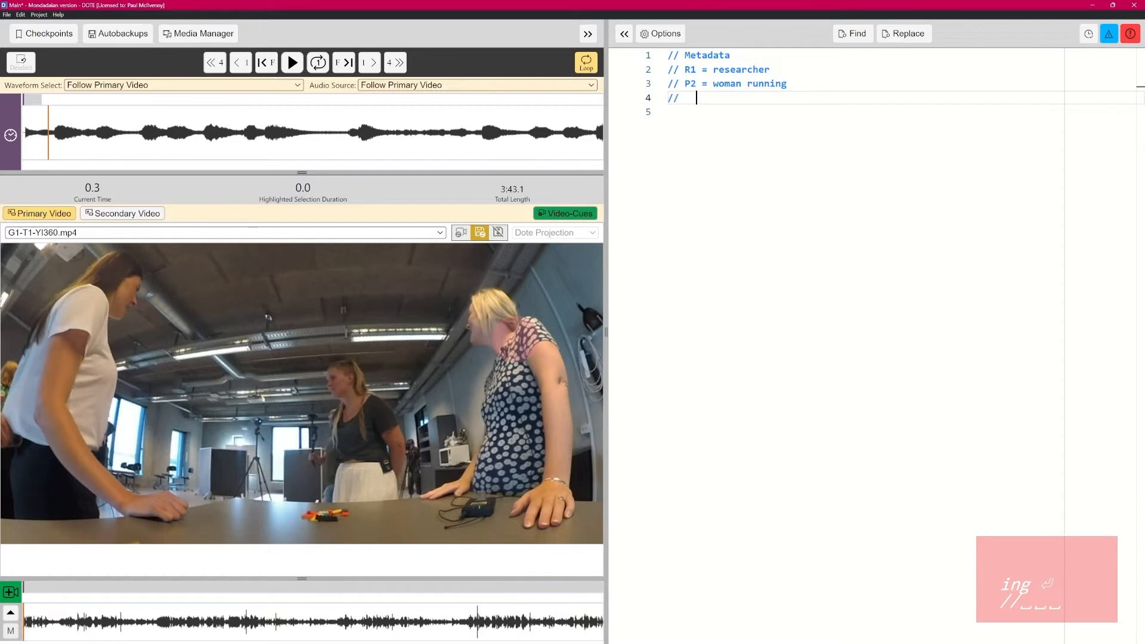
type("P2")
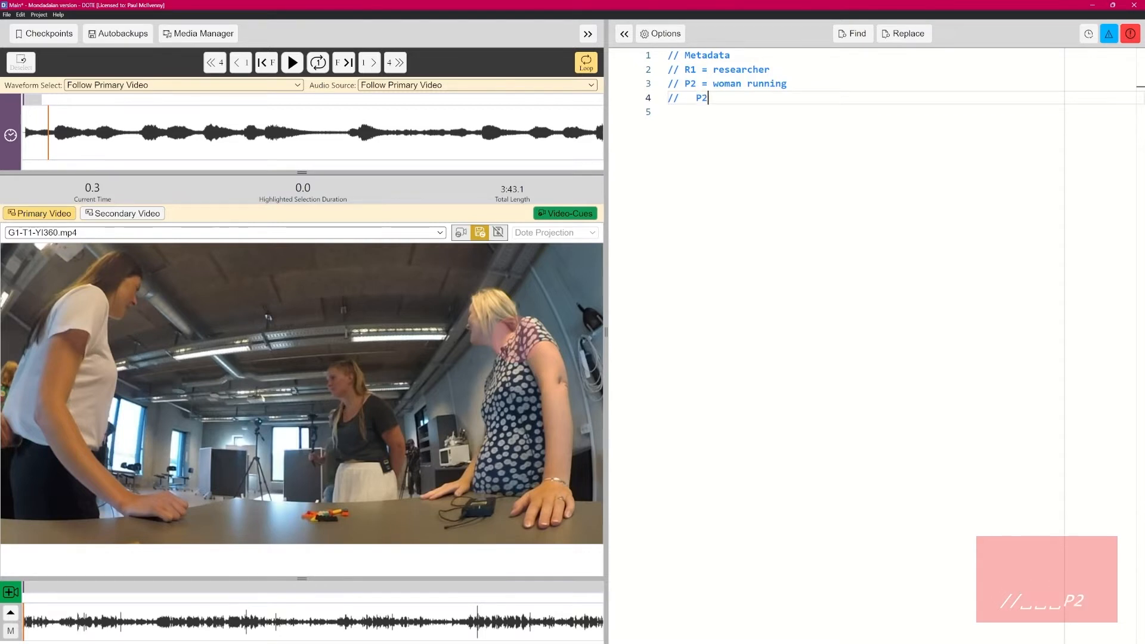
type("/")
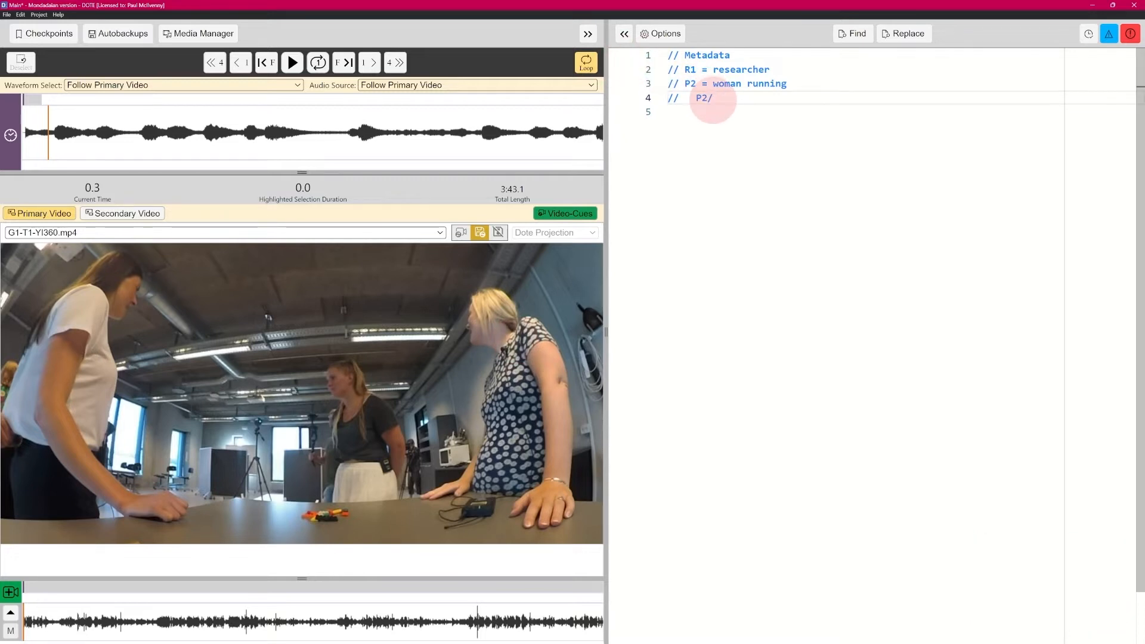
type("gaze")
key("ctrl+alt")
type("$")
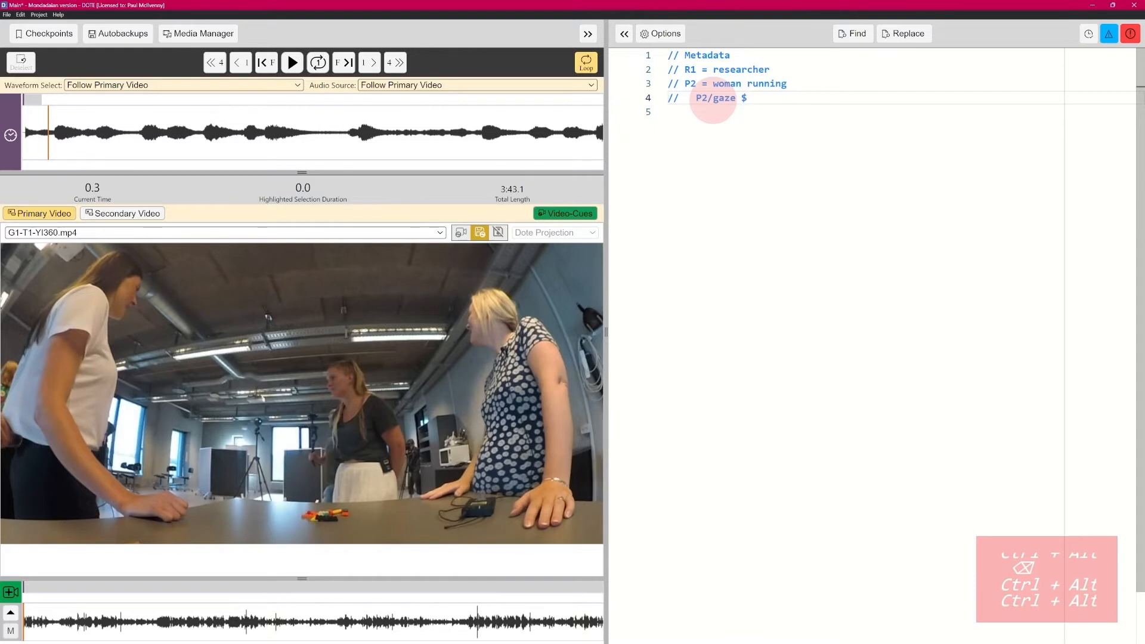
key("Left")
type("*")
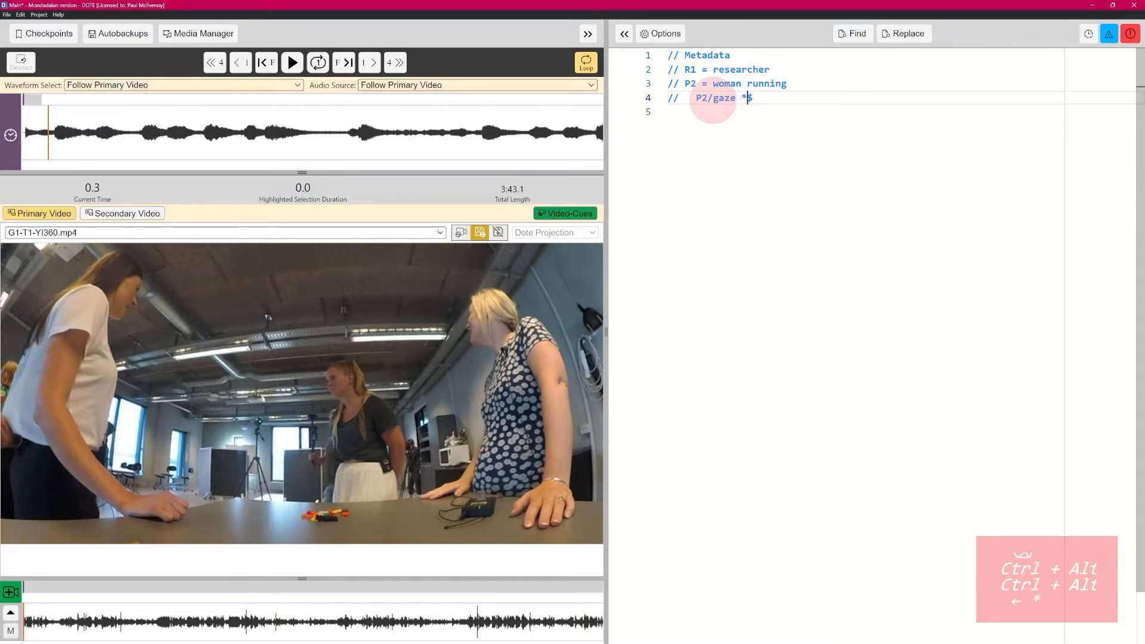
key("BackSpace")
key("Right")
Add the indented comment "// P2/body @" to assign the at sign as P2's body alignment symbol
key("Return")
type("//")
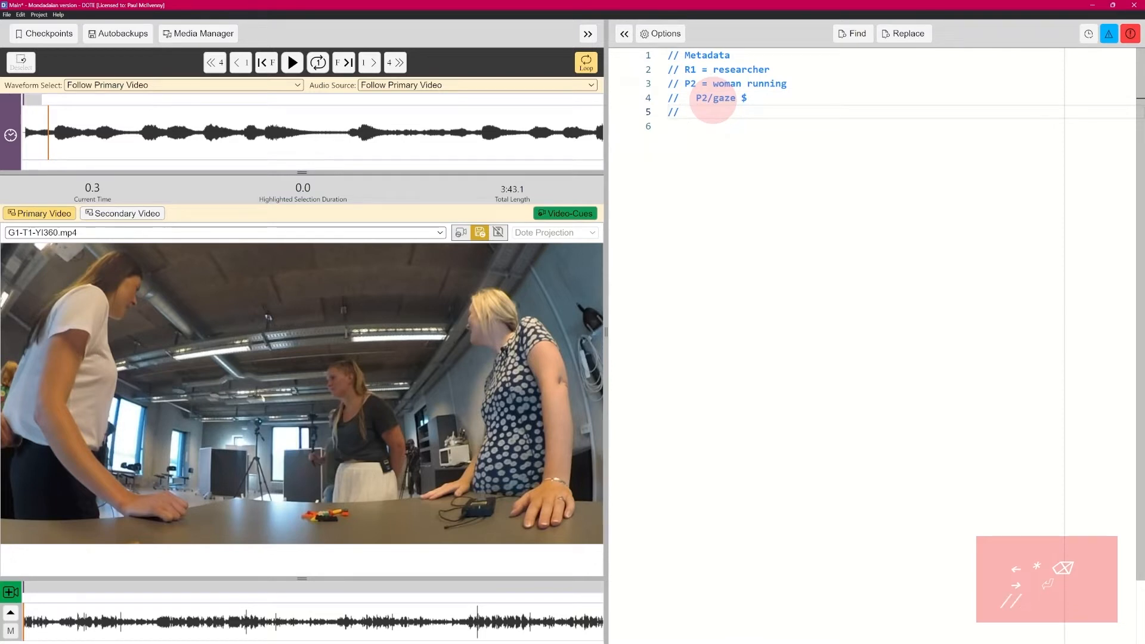
type("   P2/bod")
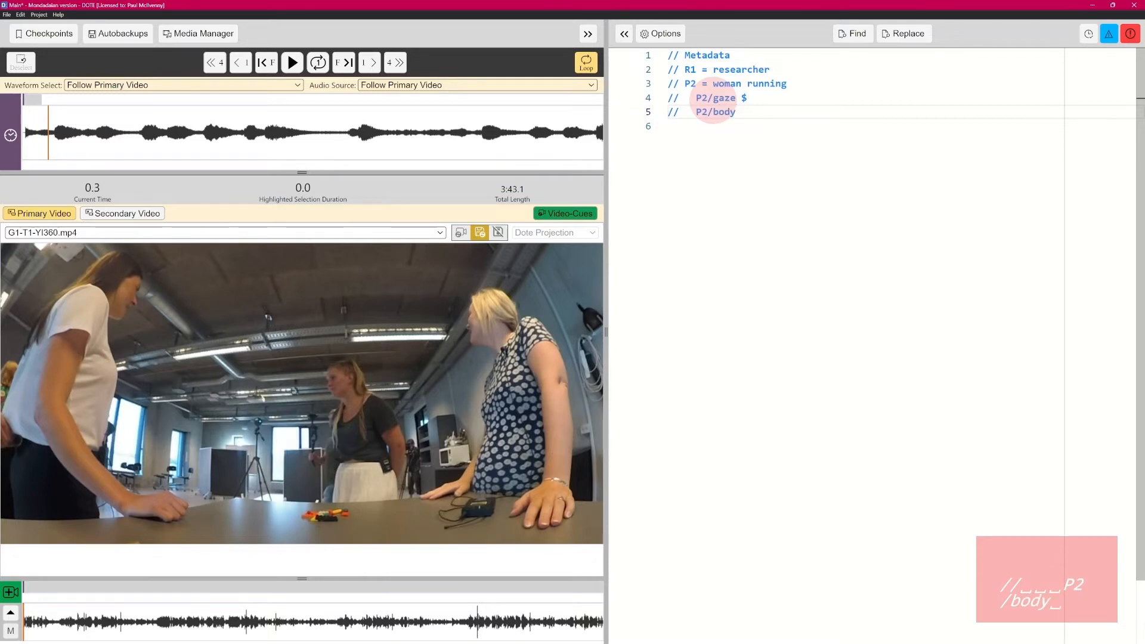
type("y @")
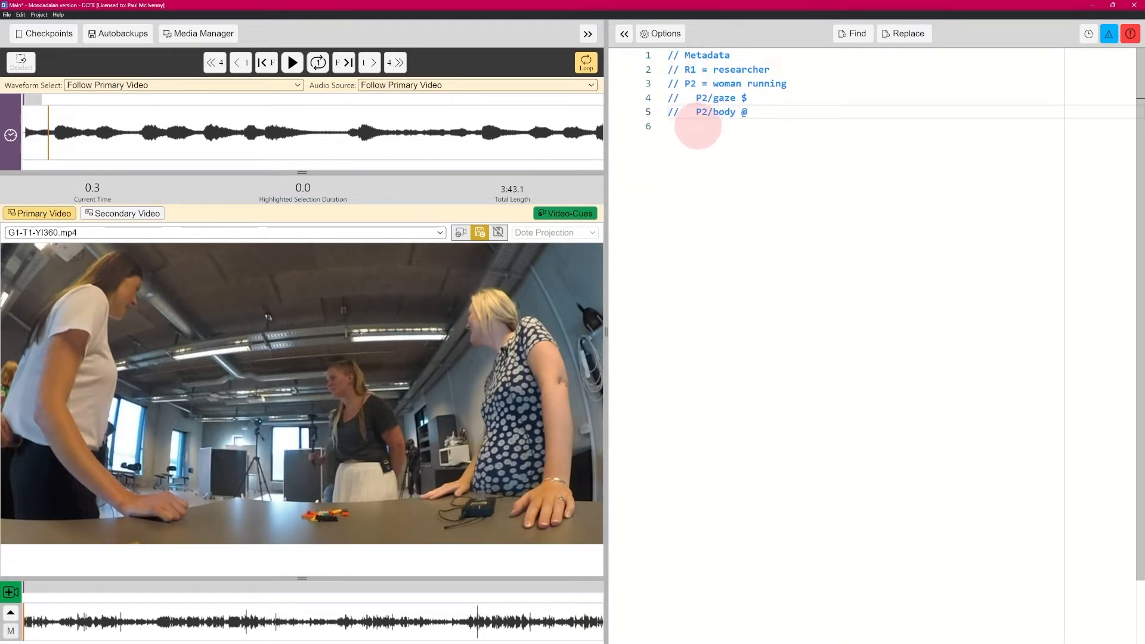
Leave a blank line after the metadata and transcribe the speaker line "R1: tre og så"
left_click(704, 127)
key("Return")
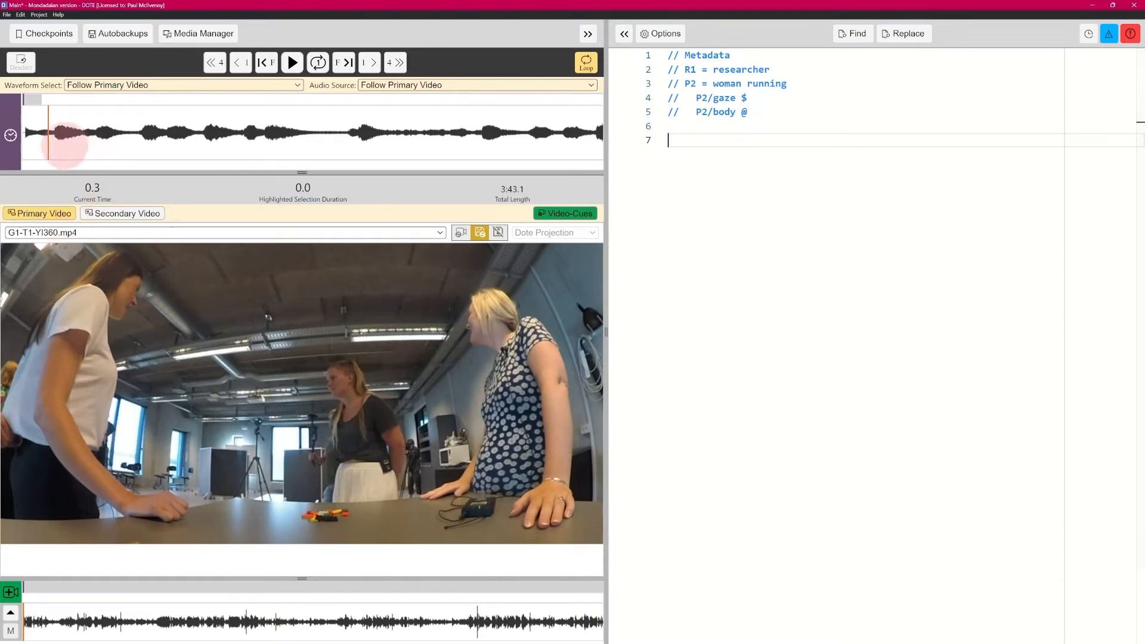
type("R1:")
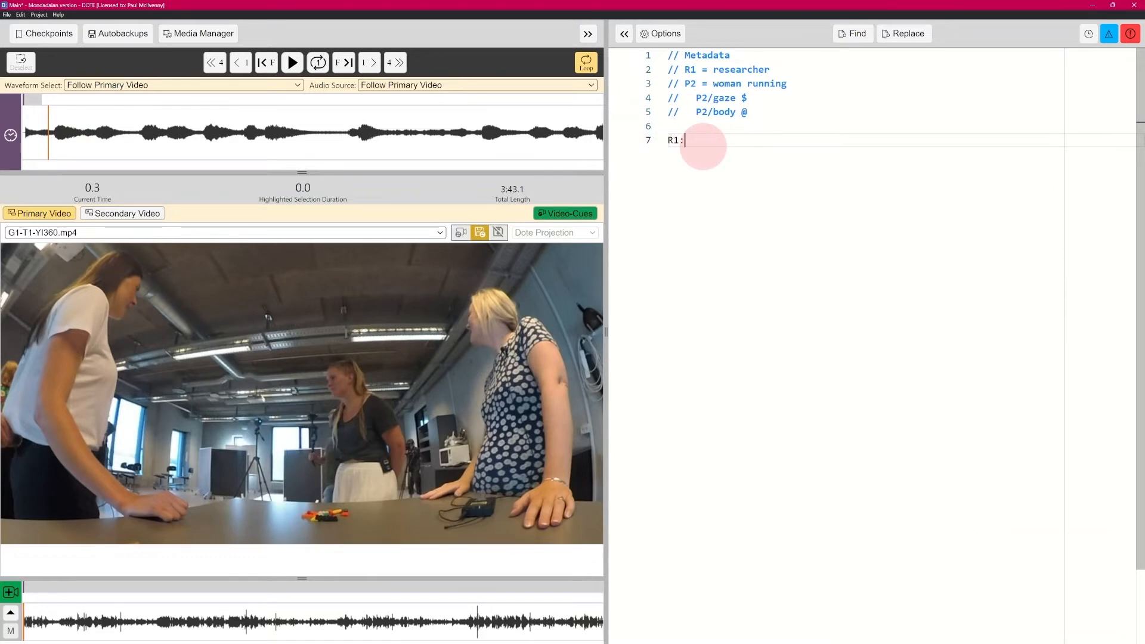
key("Tab")
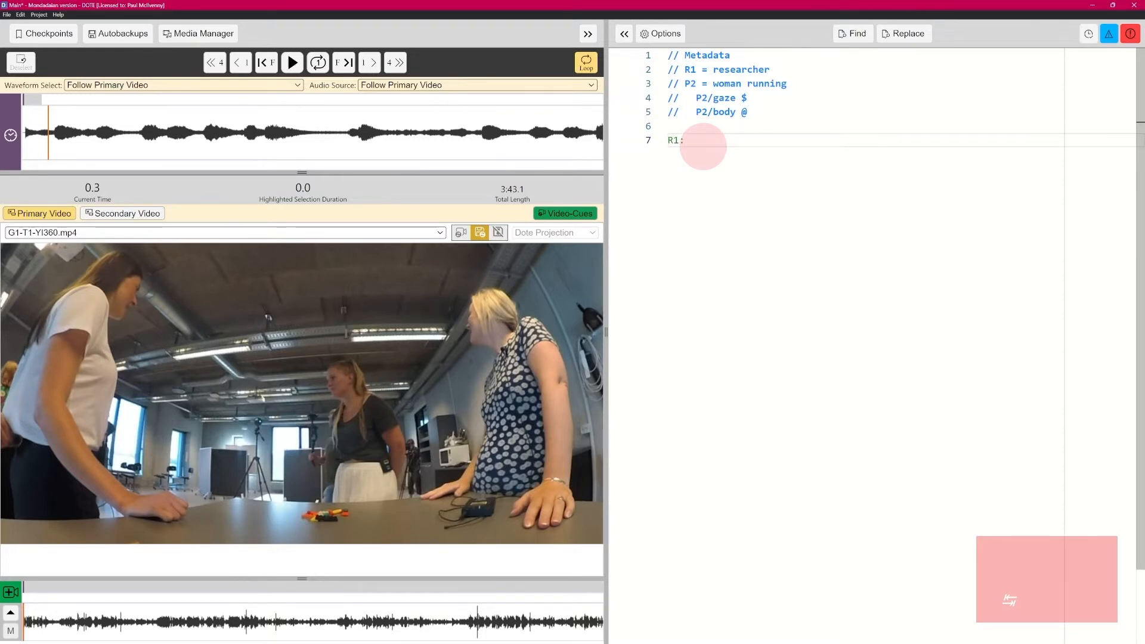
type("tre og så")
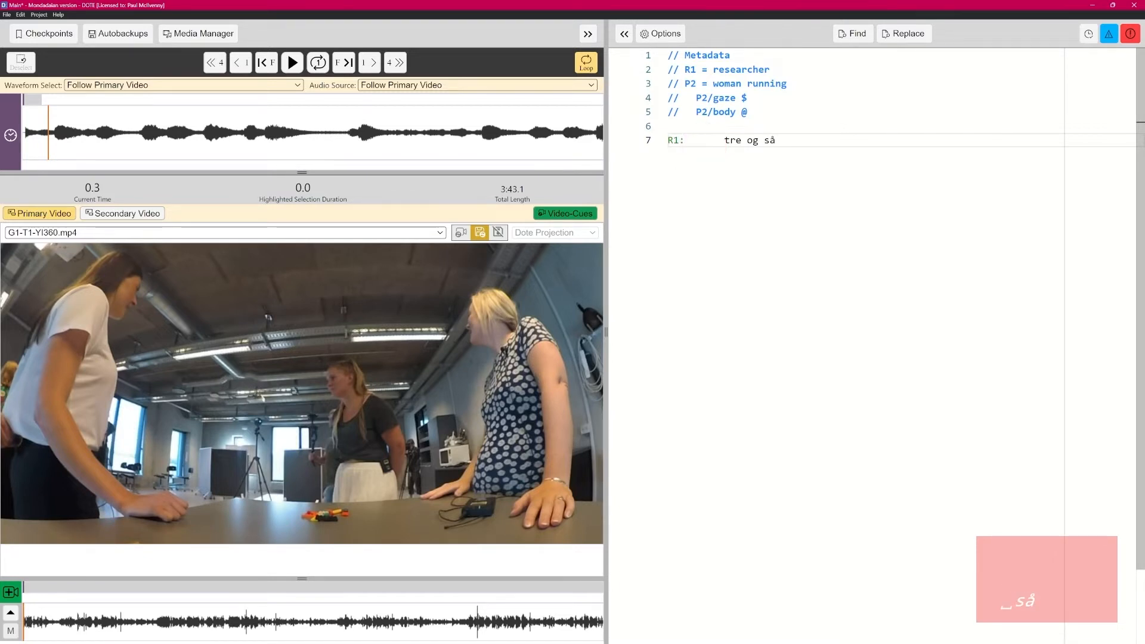
Play a highlighted waveform selection of about 1.0 second over the first utterance, clear it and place the playhead at 1.4 seconds
left_click(52, 130, "shift")
left_click_drag(52, 130, 136, 131)
key("ctrl+space")
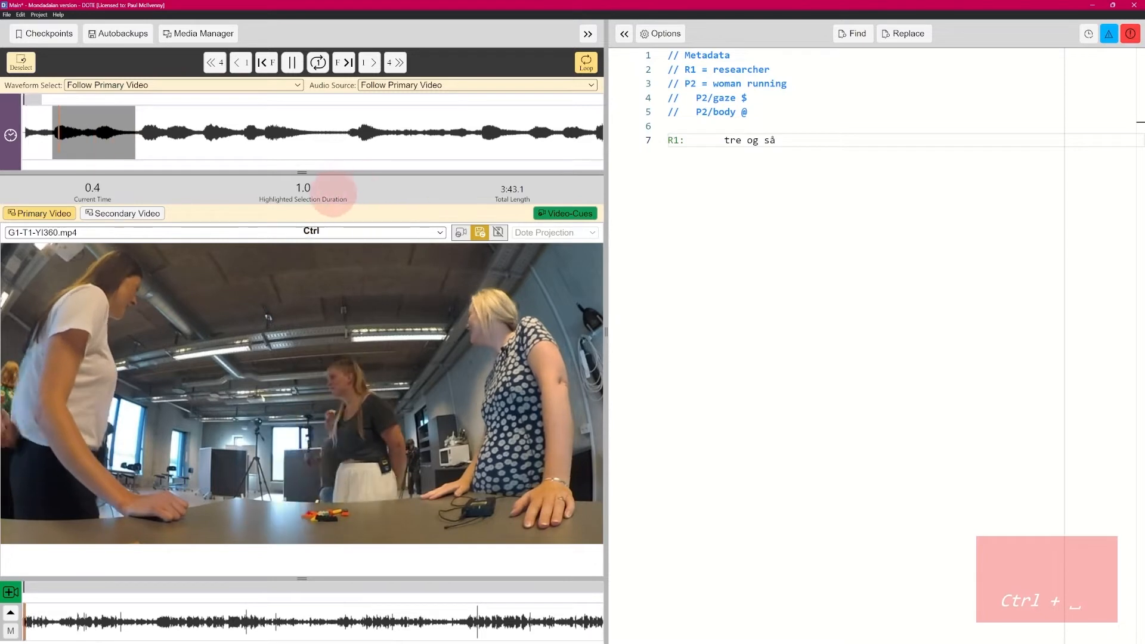
key("ctrl+space")
left_click(21, 62)
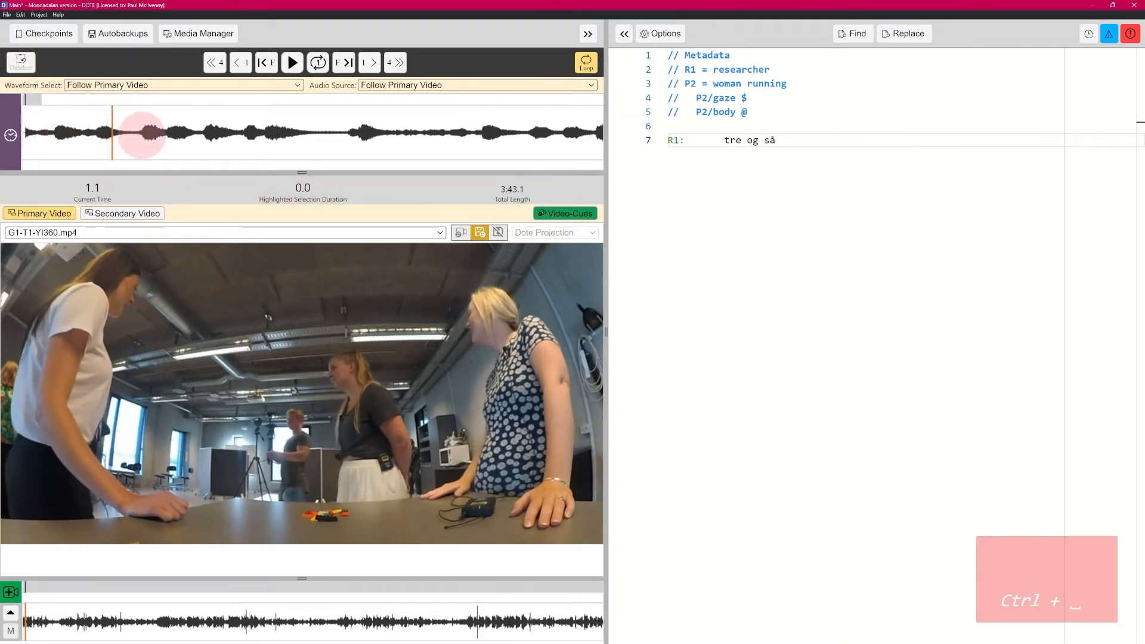
left_click(137, 133)
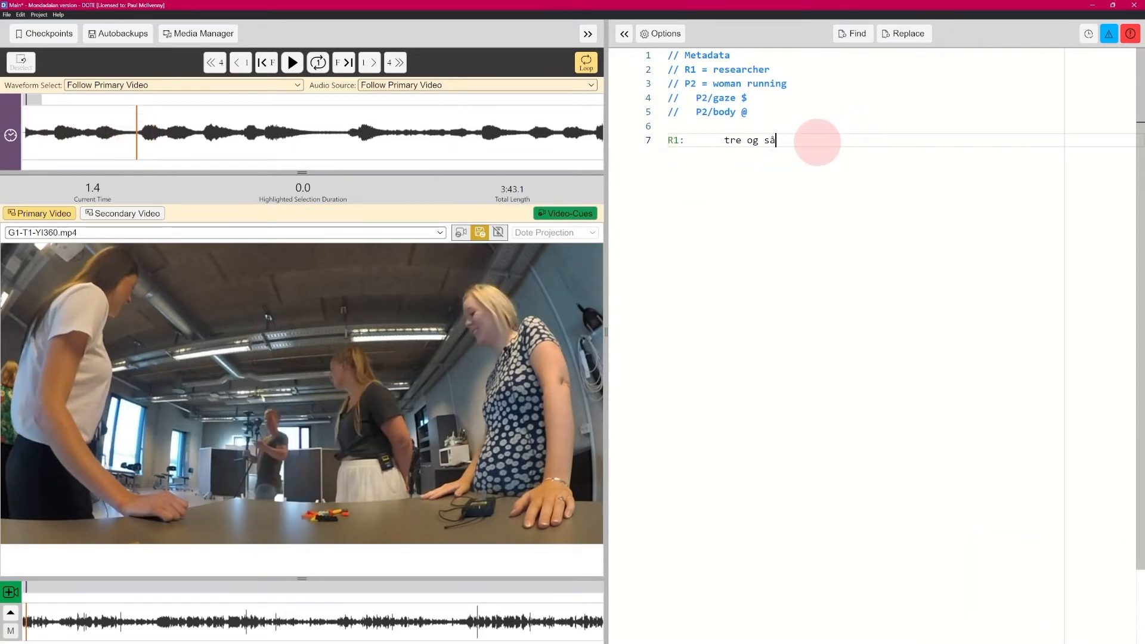
Add an R1.eng translation sub-tier under the R1 line reading "three and then"
key("Return")
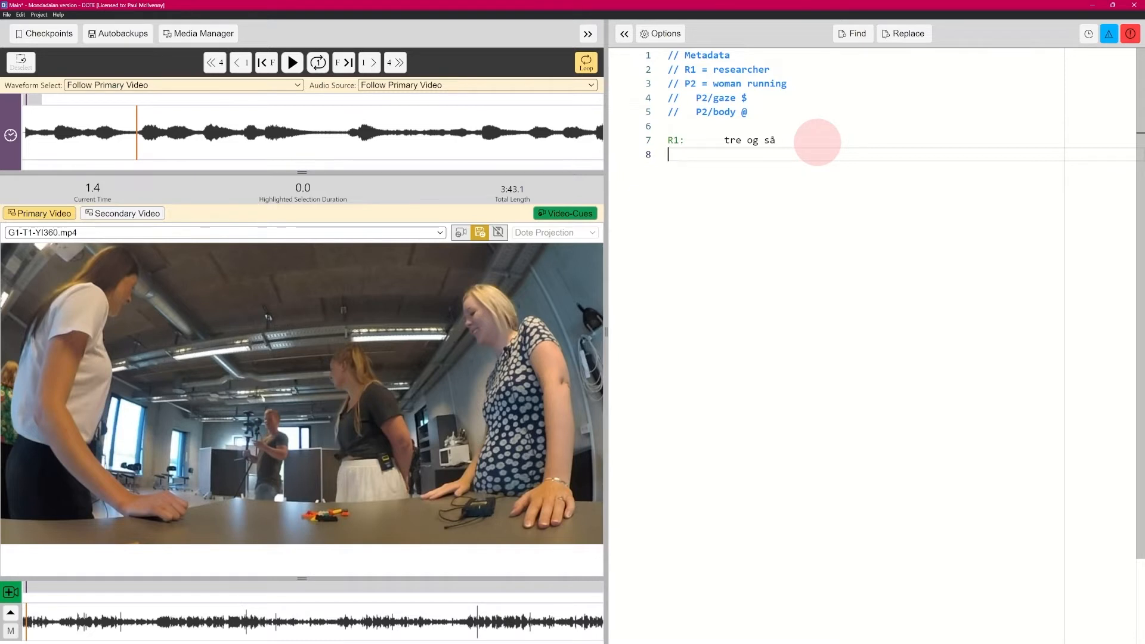
type("R")
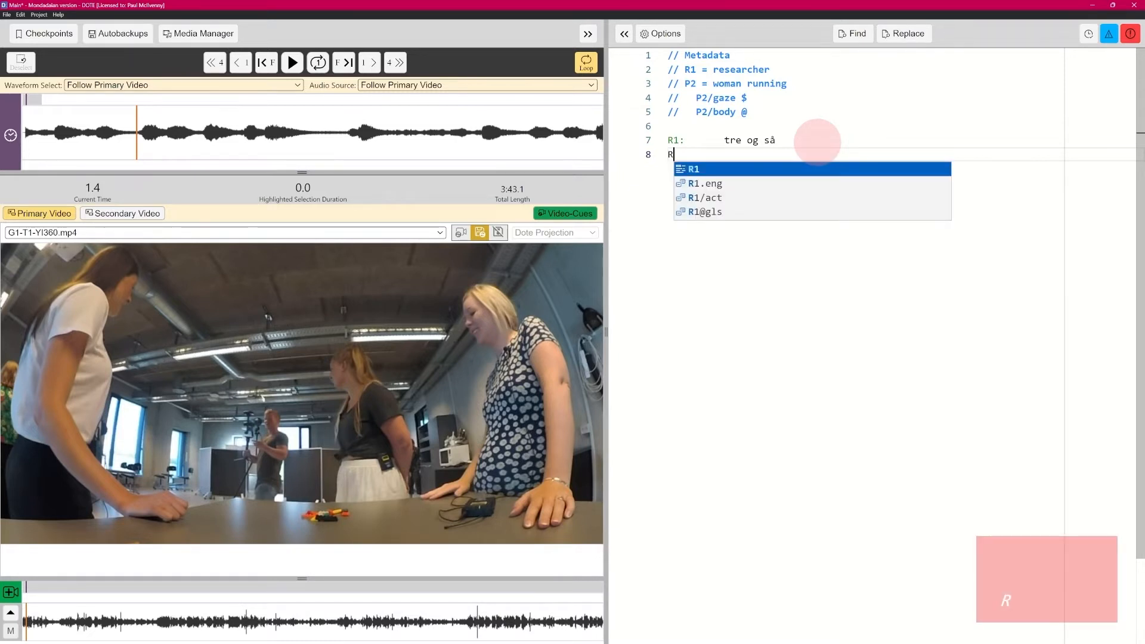
key("Down")
key("Return")
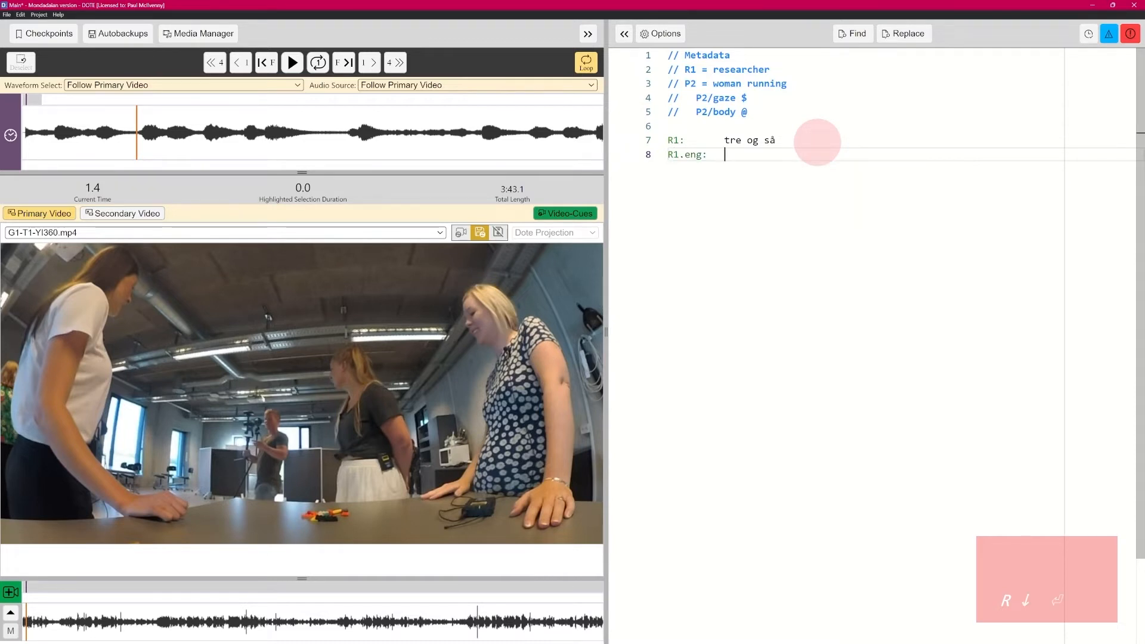
type("three and the")
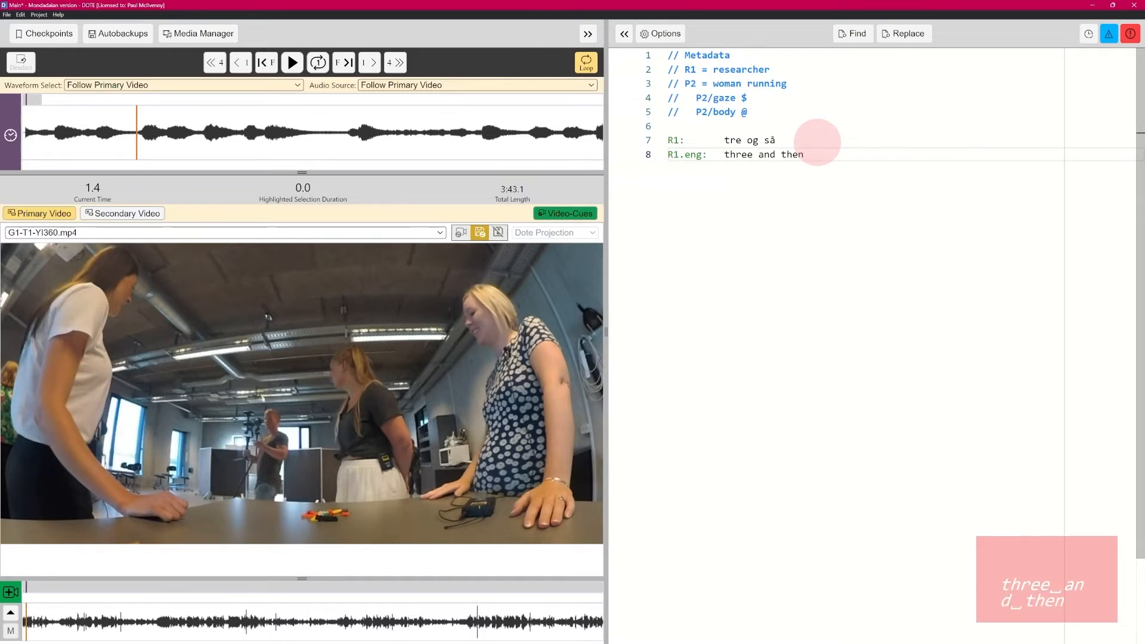
type("n")
Add a second R1 speaker line with its R1.eng sub-tier and loop the next utterance from 1.4 seconds
key("Return")
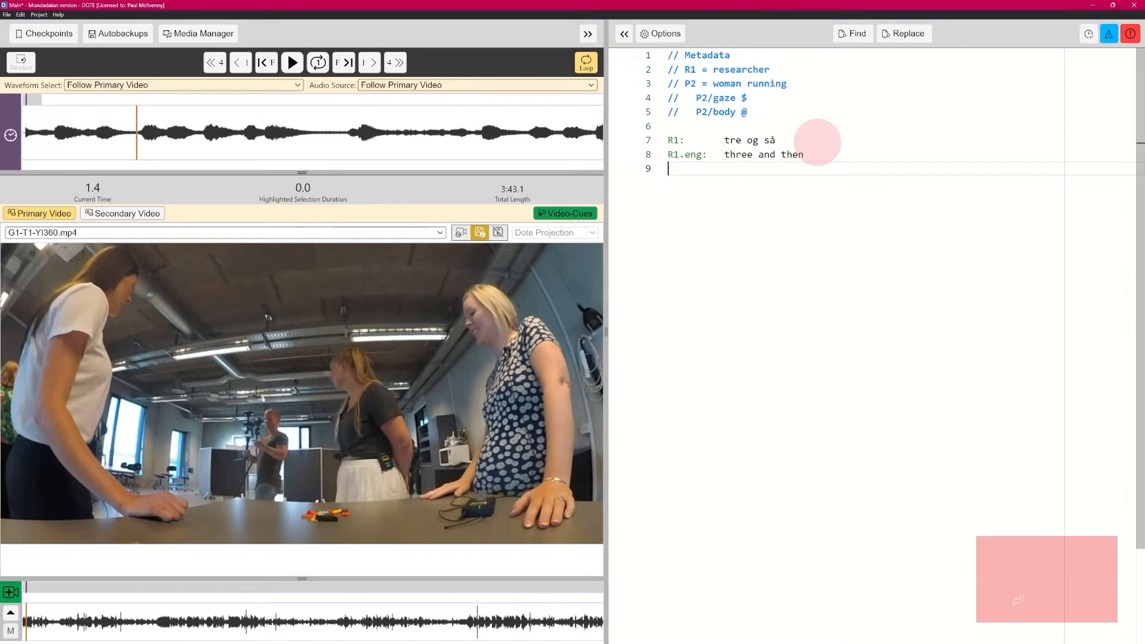
type("R")
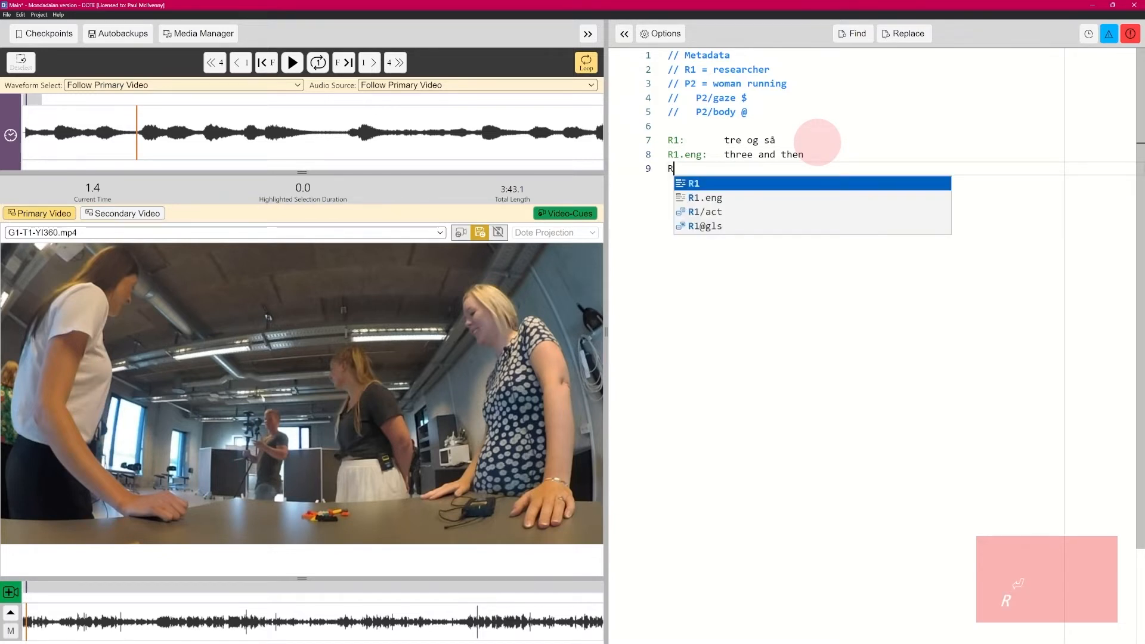
key("Return")
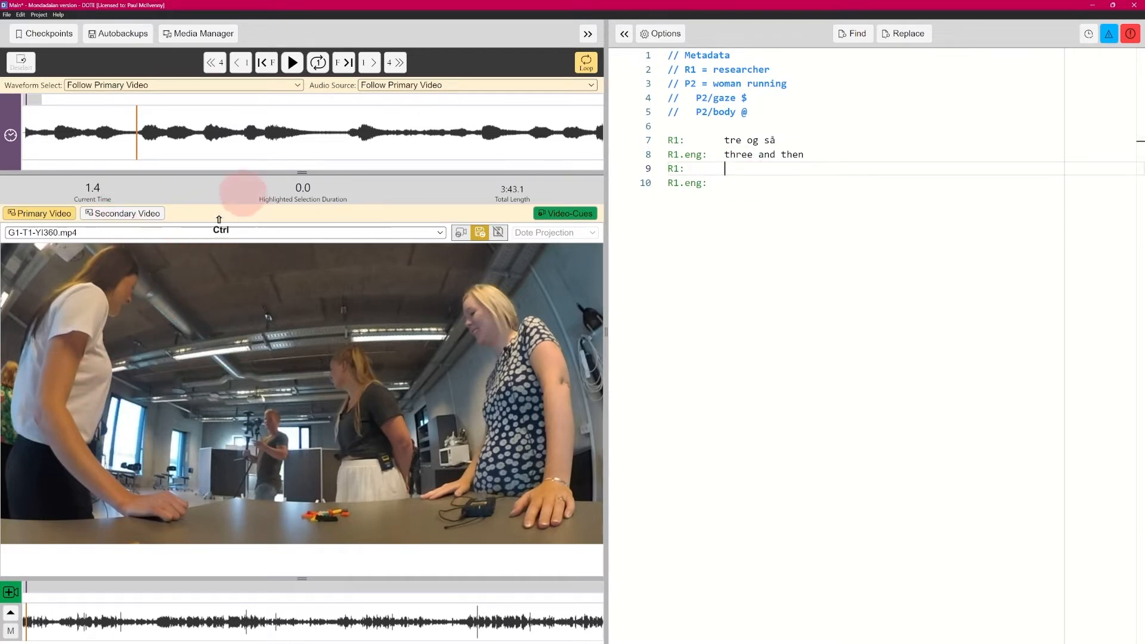
key("ctrl+shift+Return")
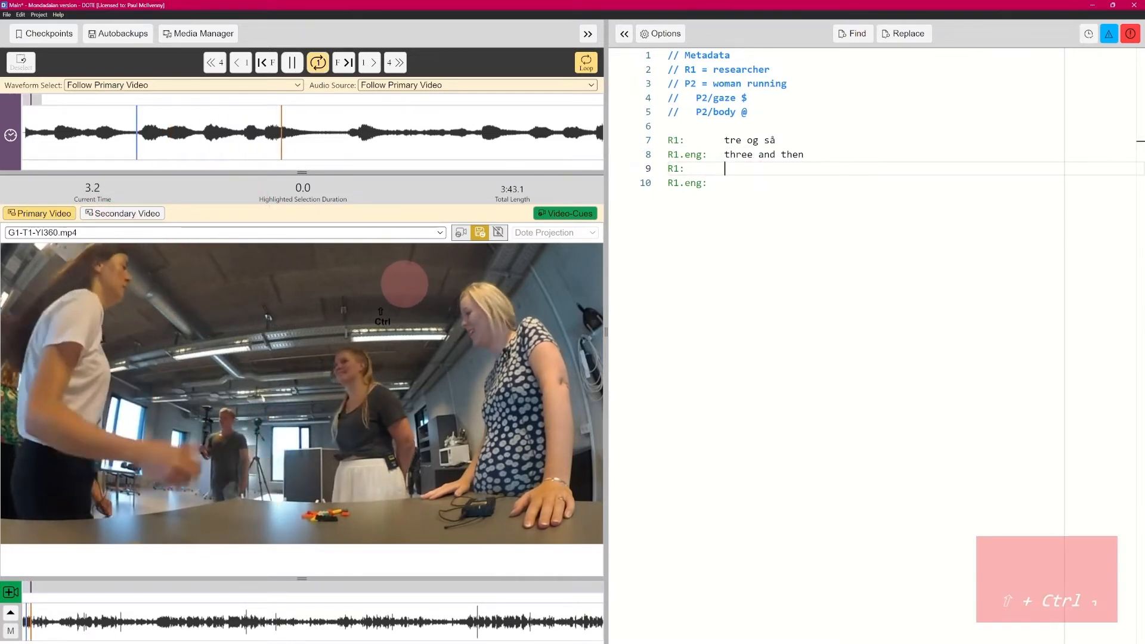
key("ctrl+shift+Return")
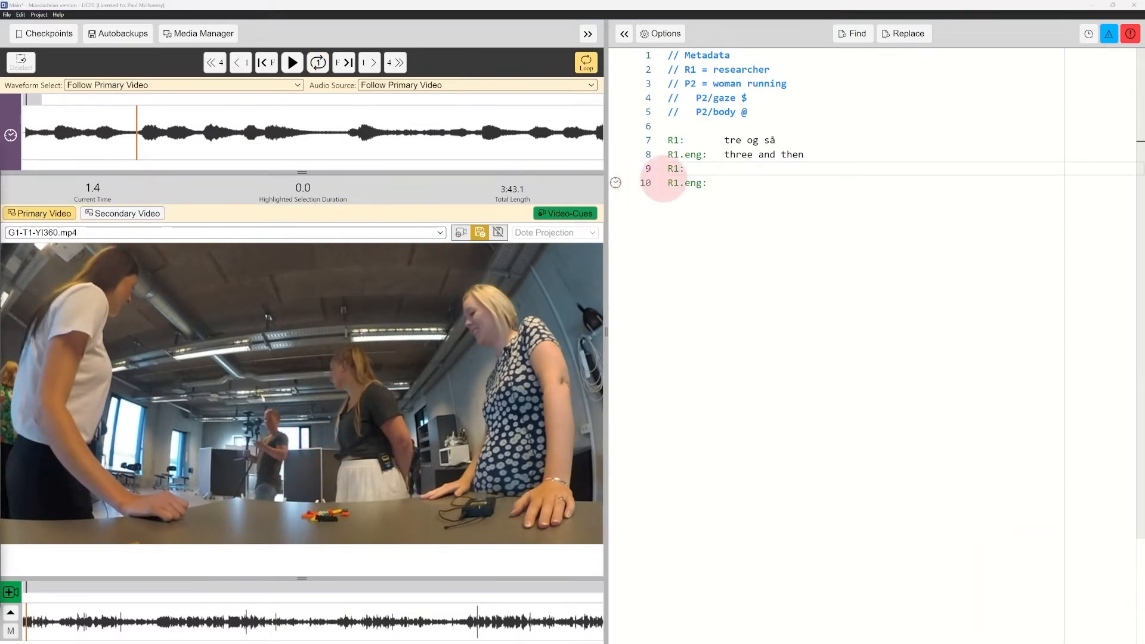
Enter the Danish utterance "når jeg sir go så starter vi" on line 10 and start a new line below it
left_click(785, 186)
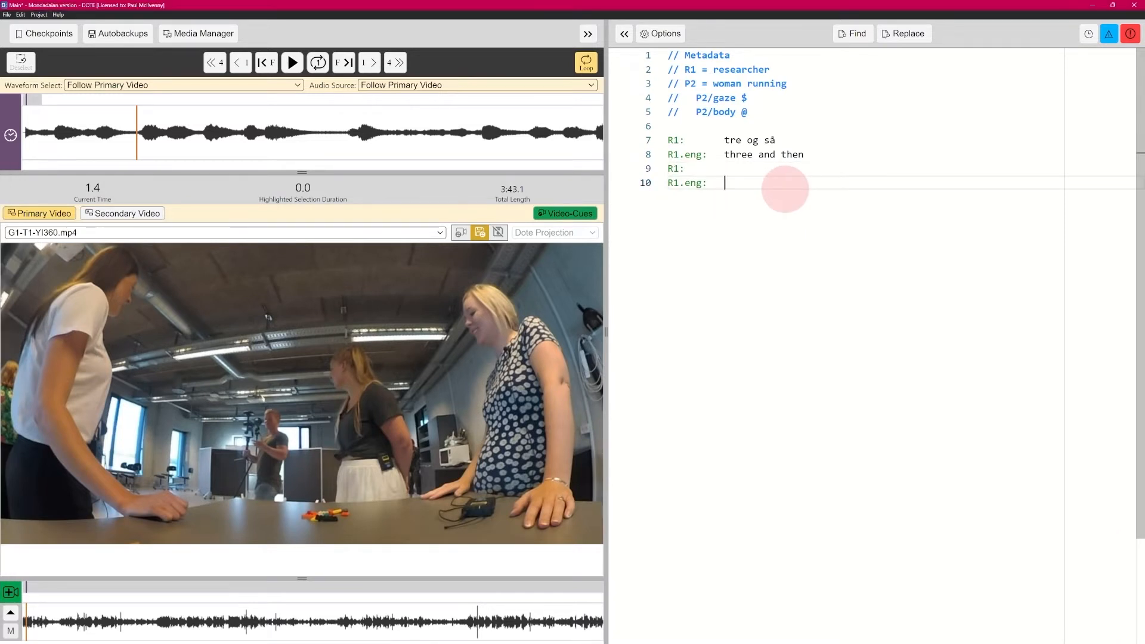
type("når jeg sir")
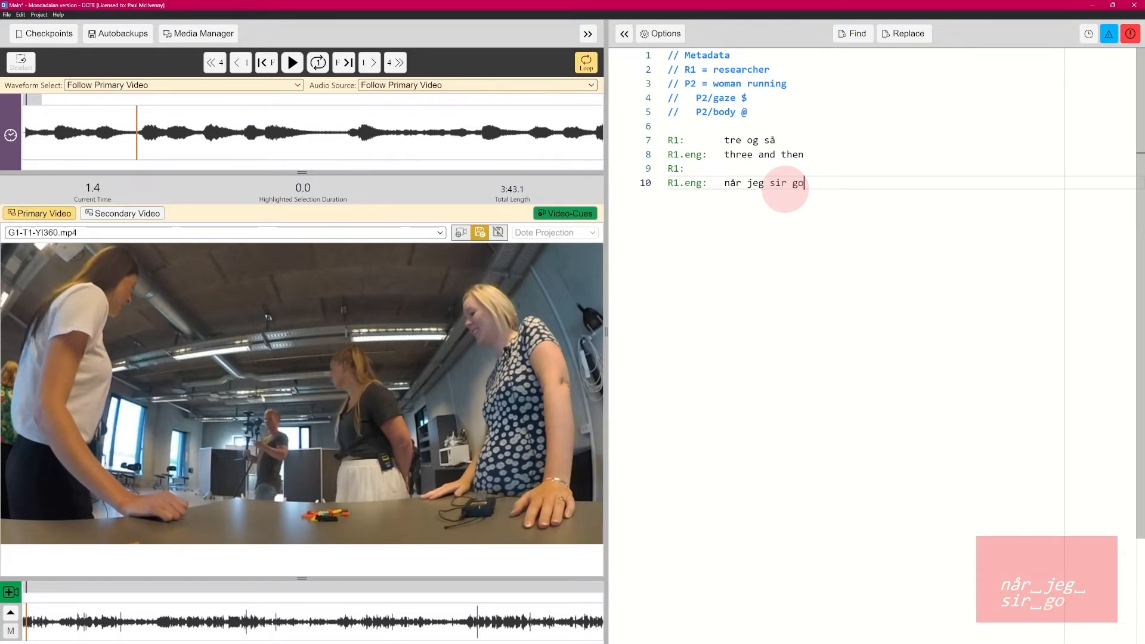
type("go så")
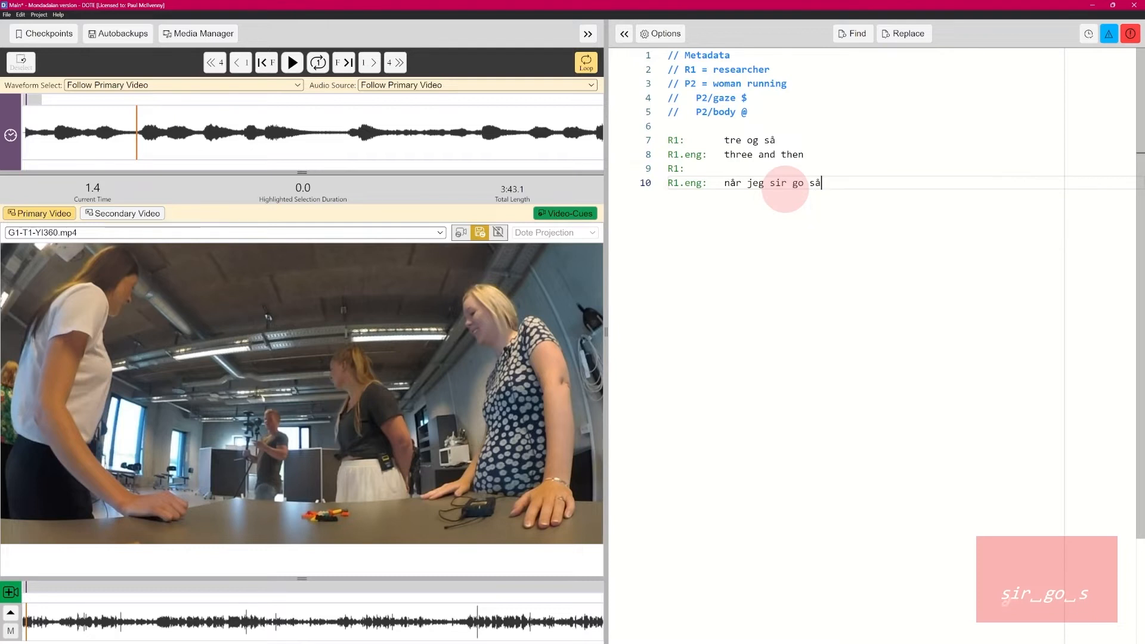
type(" starter vi")
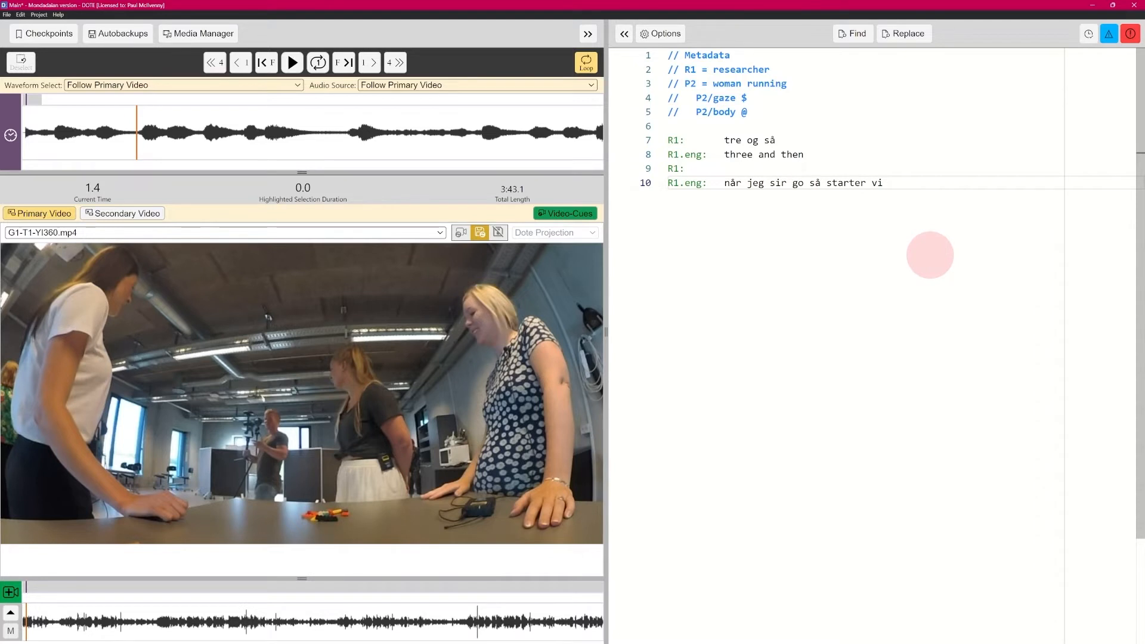
key("Return")
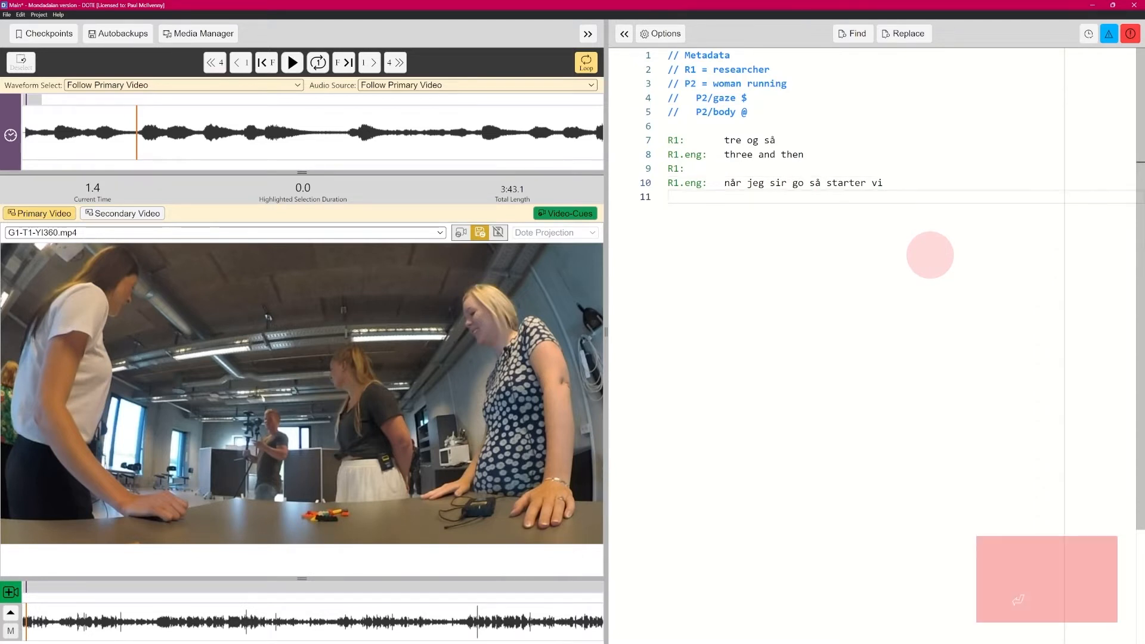
Move the Danish text up to the R1 line and enter "when i say go then we start" in its R1.eng sub-tier
key("Left")
key("ctrl+shift+Left")
key("ctrl+shift+Left")
key("ctrl+shift+Left")
key("ctrl+shift+Left")
key("ctrl+shift+Left")
key("ctrl+shift+Left")
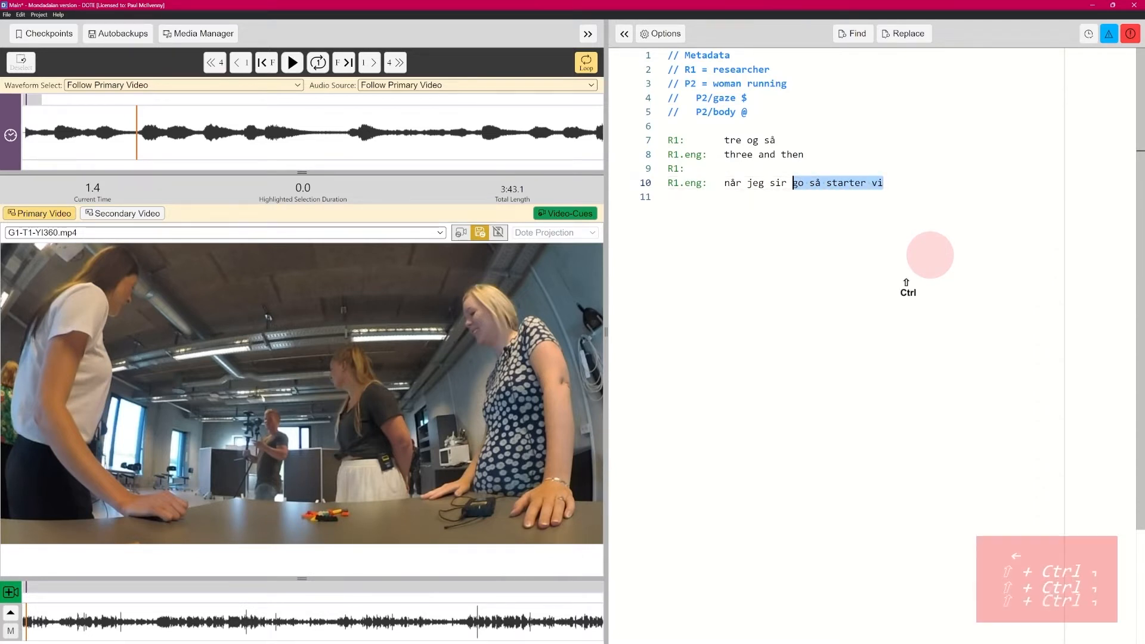
key("ctrl+shift+Left")
key("ctrl+x")
key("Up")
key("ctrl+v")
key("Down")
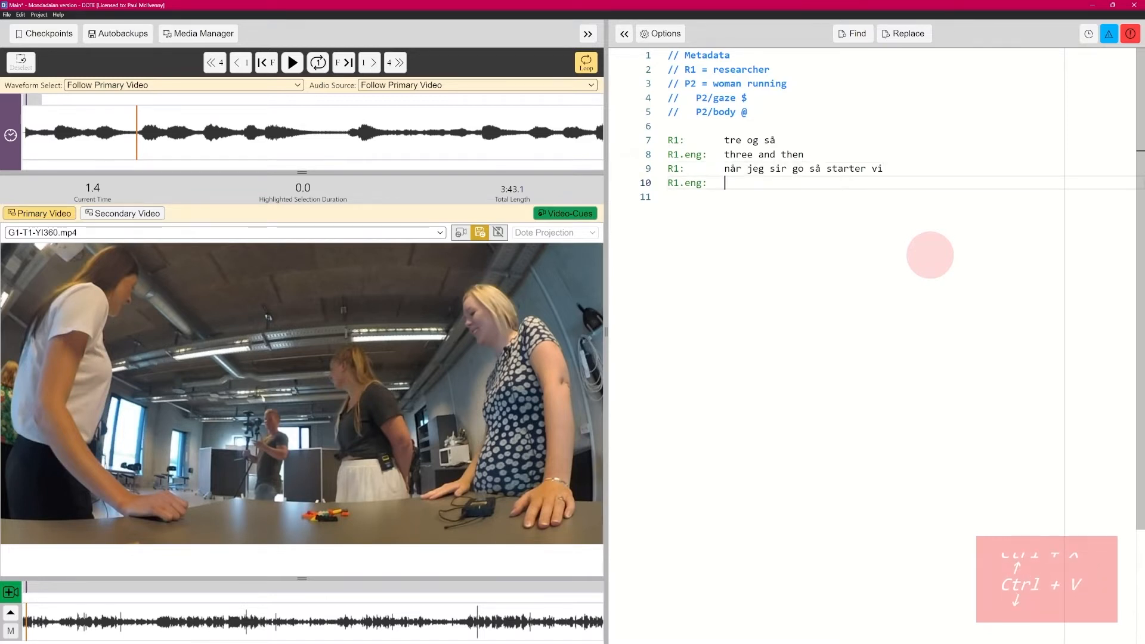
type("when i say go then we start")
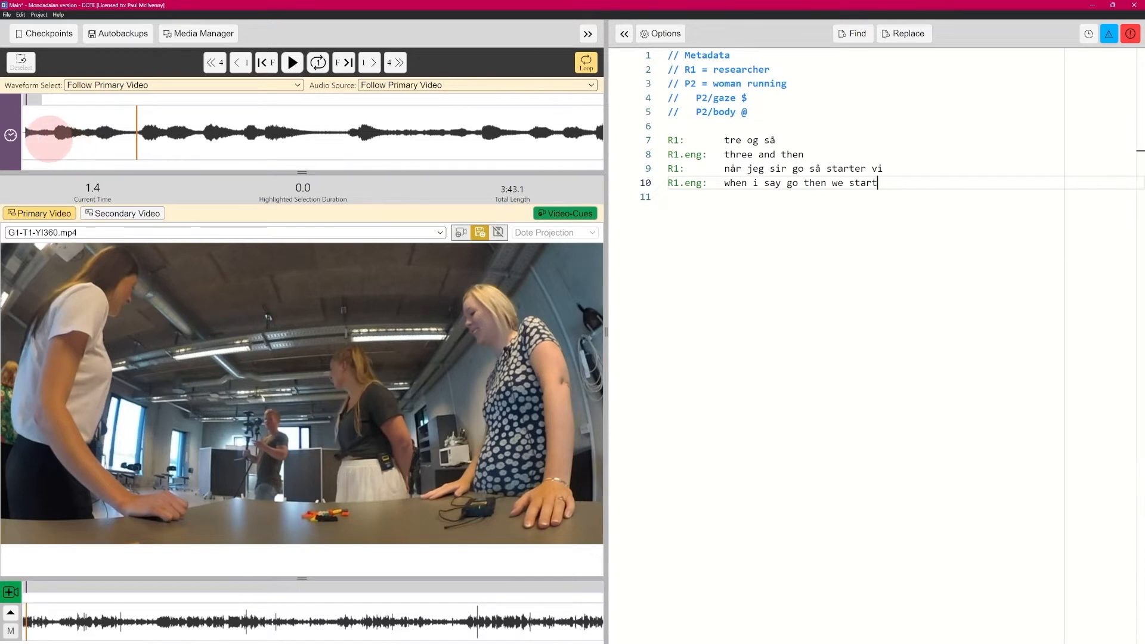
Attach a timecode at 0.3 seconds to the "tre og så" line and play the utterance
left_click(53, 134)
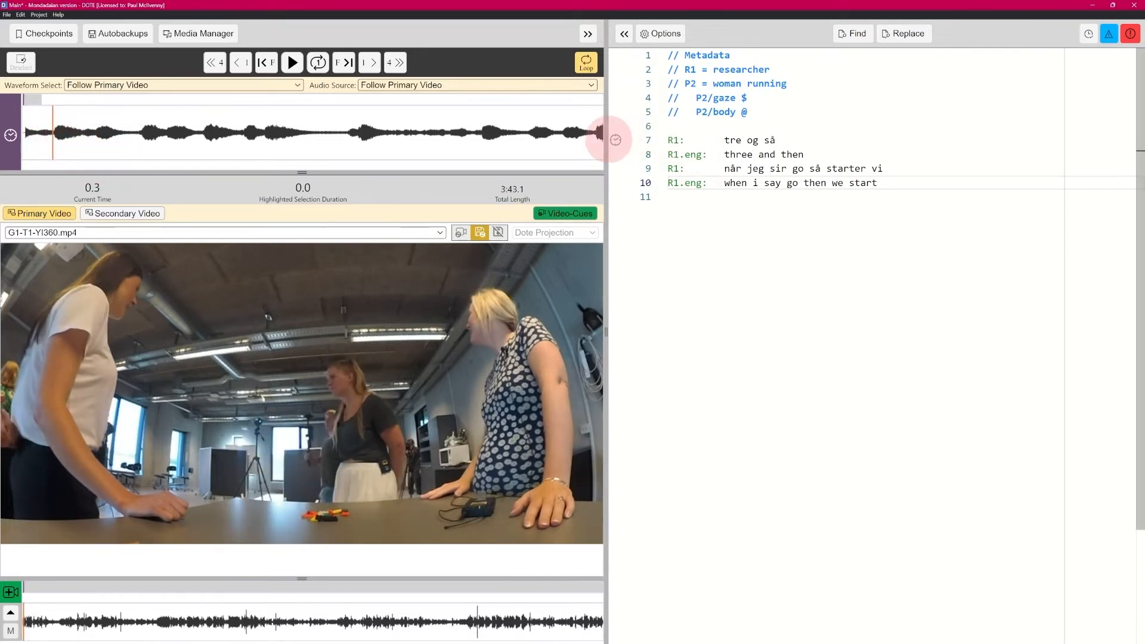
left_click(616, 139)
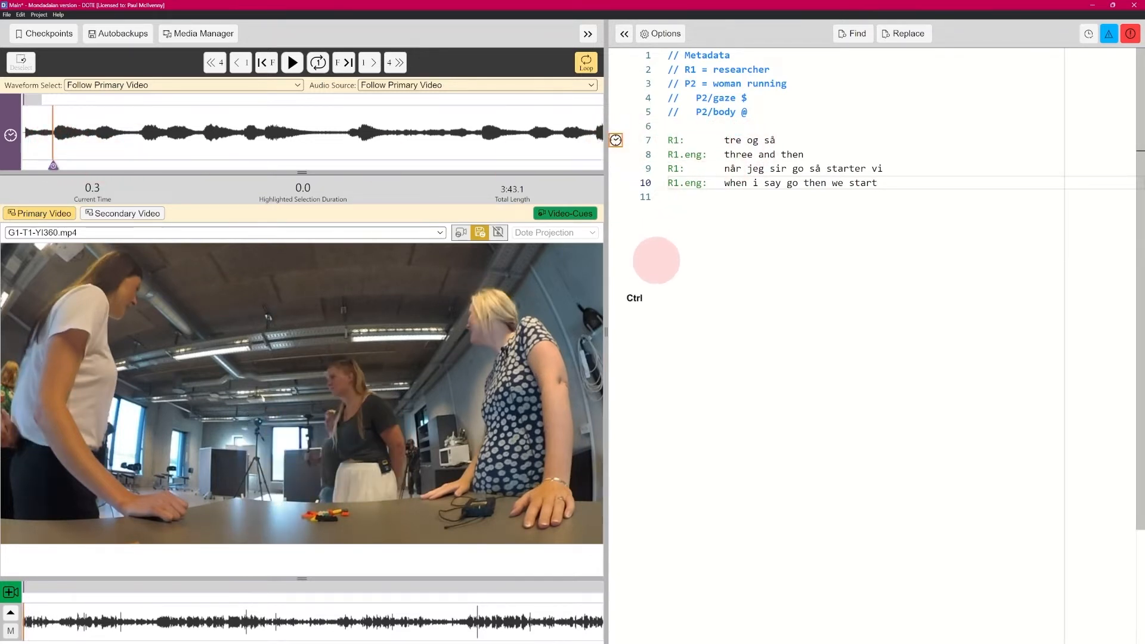
key("ctrl+space")
key("ctrl+space")
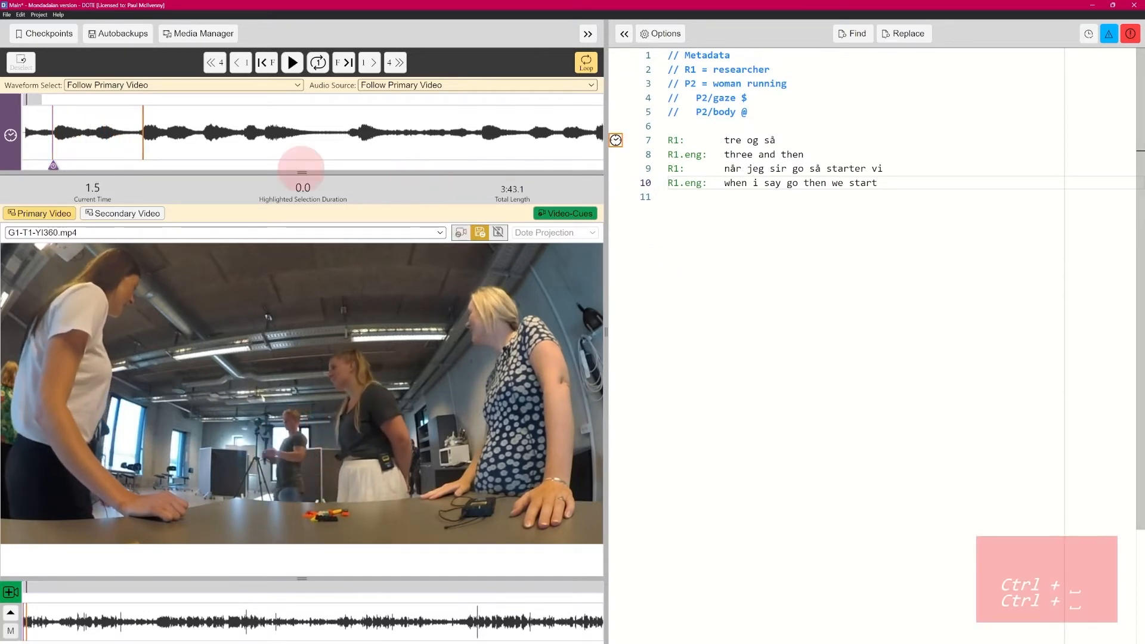
Attach a timecode at 1.4 seconds to the "når jeg sir go så starter vi" line and play the utterance
left_click(138, 134)
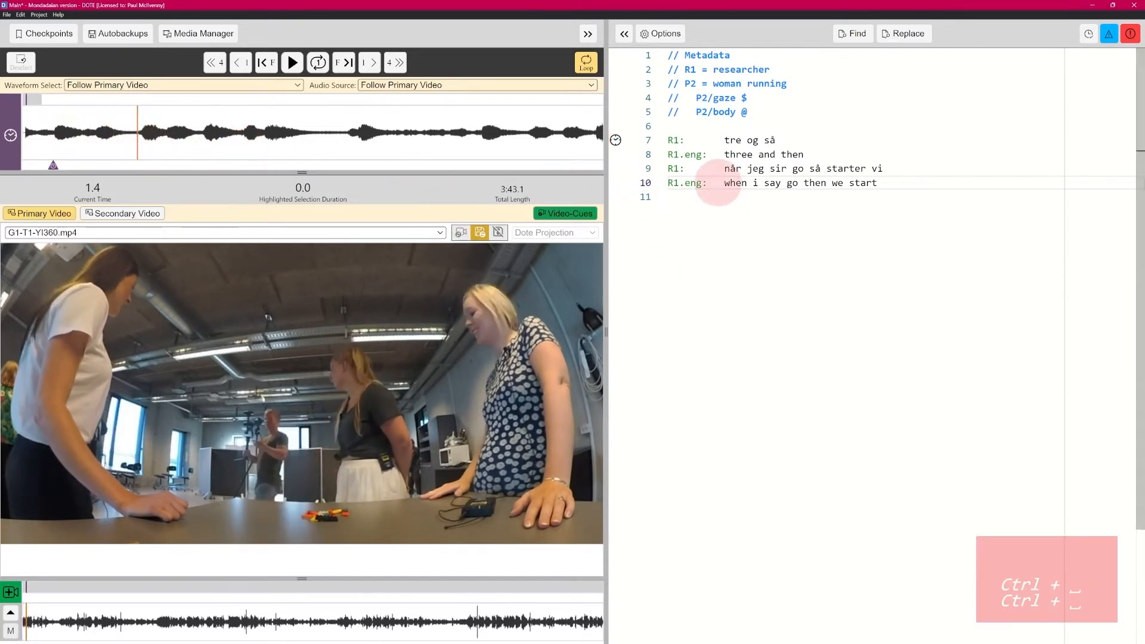
left_click(616, 168)
key("ctrl+space")
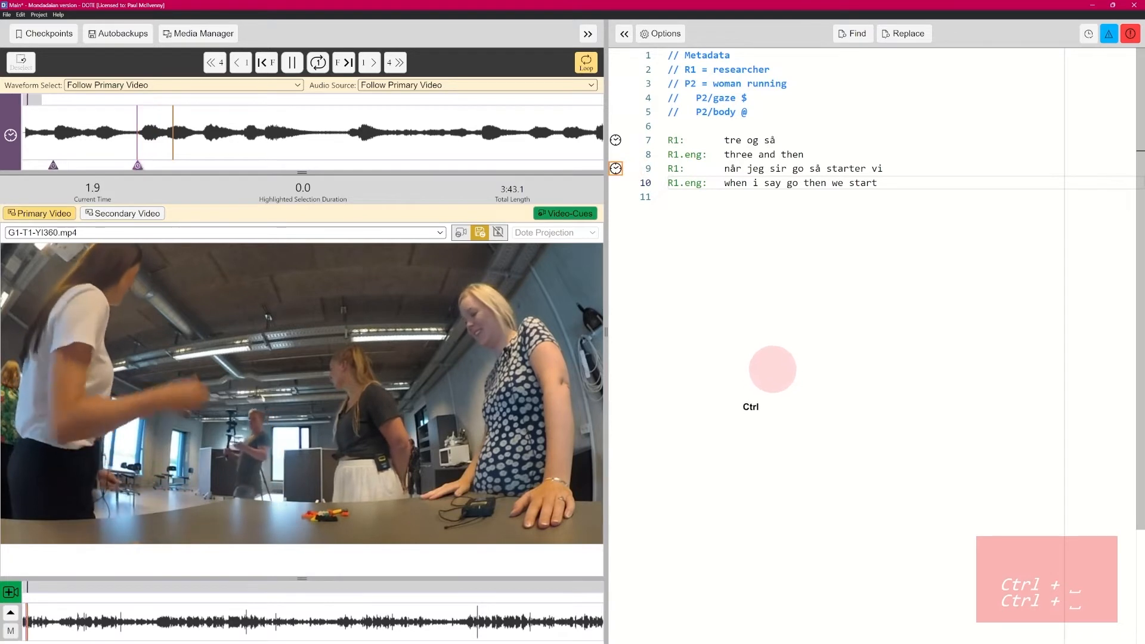
key("ctrl+space")
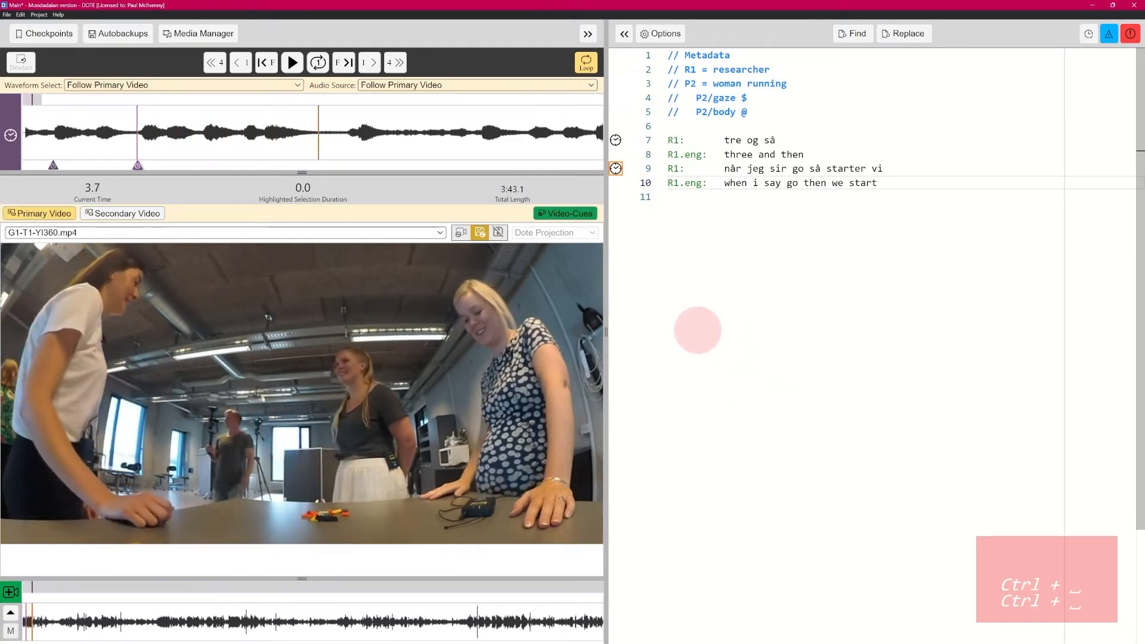
Add indented empty parentheses for a pause on line 11, with a blank line below
left_click(846, 202)
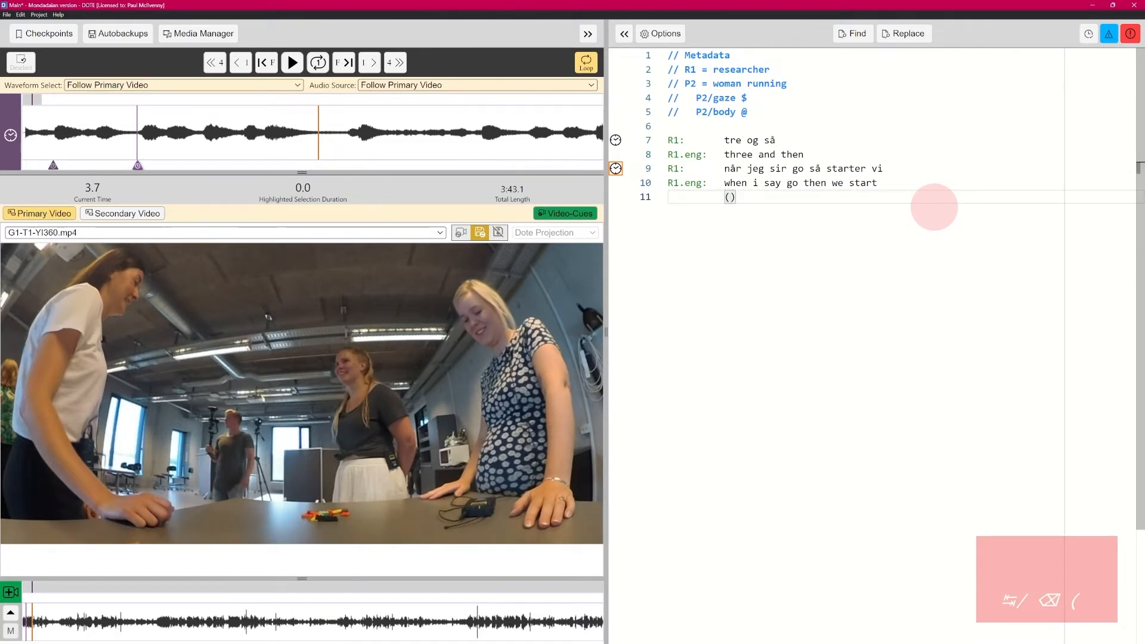
key("Return")
key("Left")
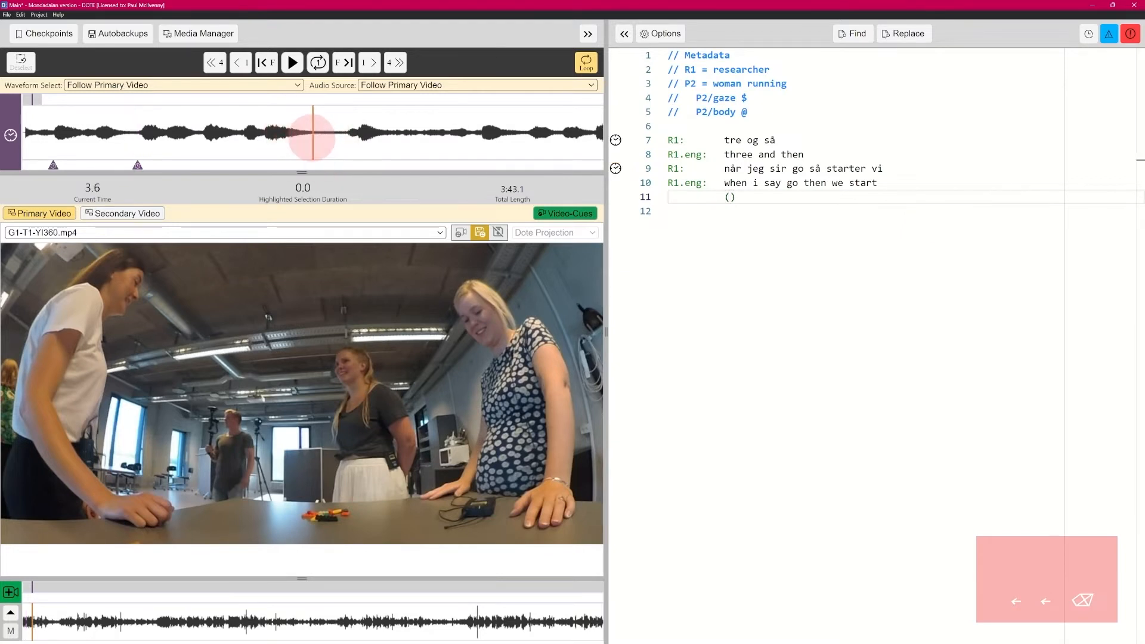
Highlight about 0.4 seconds of silence after the second utterance in the waveform and play the selection
left_click(310, 138)
left_click_drag(310, 139, 346, 140)
key("ctrl+space")
key("ctrl+space")
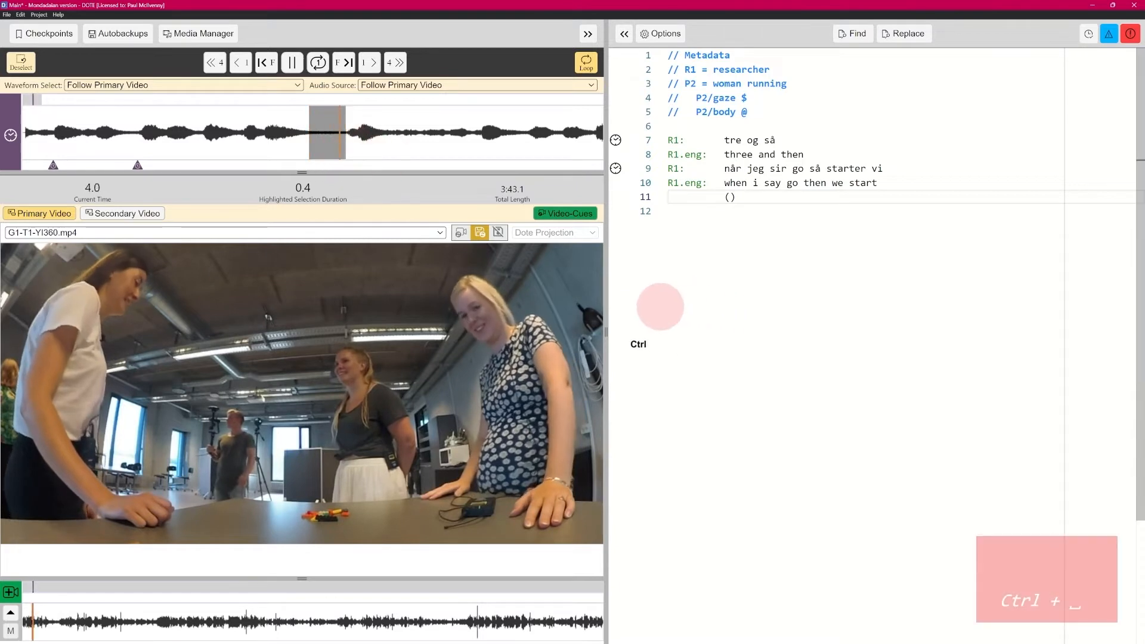
Enter 0.4 as the pause length inside the parentheses and go to the empty line below
left_click(730, 198)
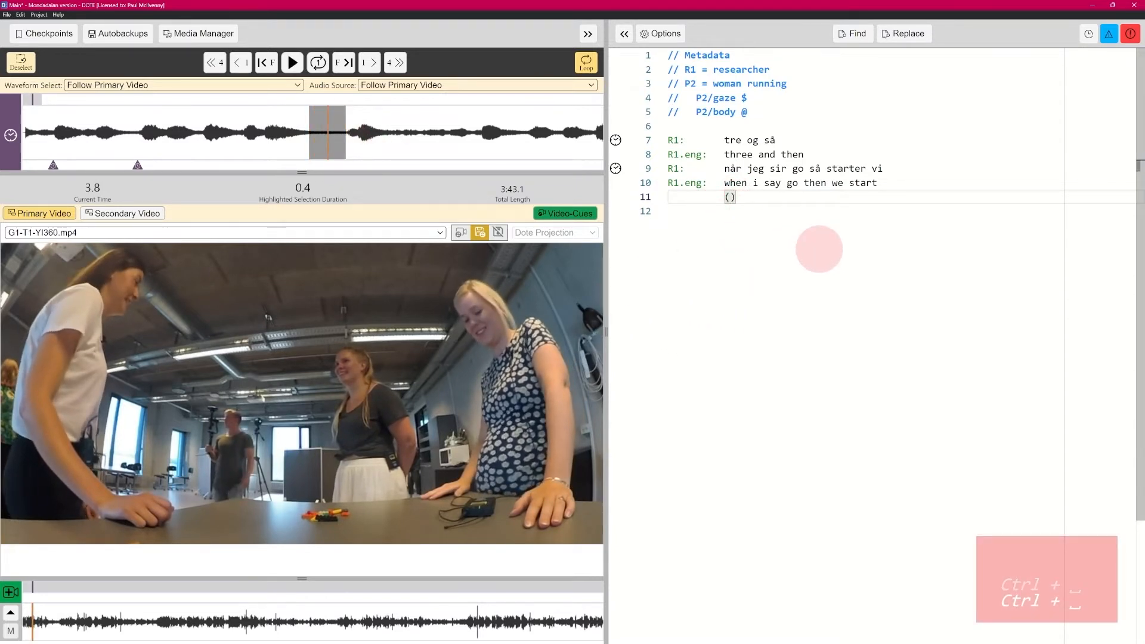
key("BackSpace")
key("BackSpace")
key("BackSpace")
type("0.4")
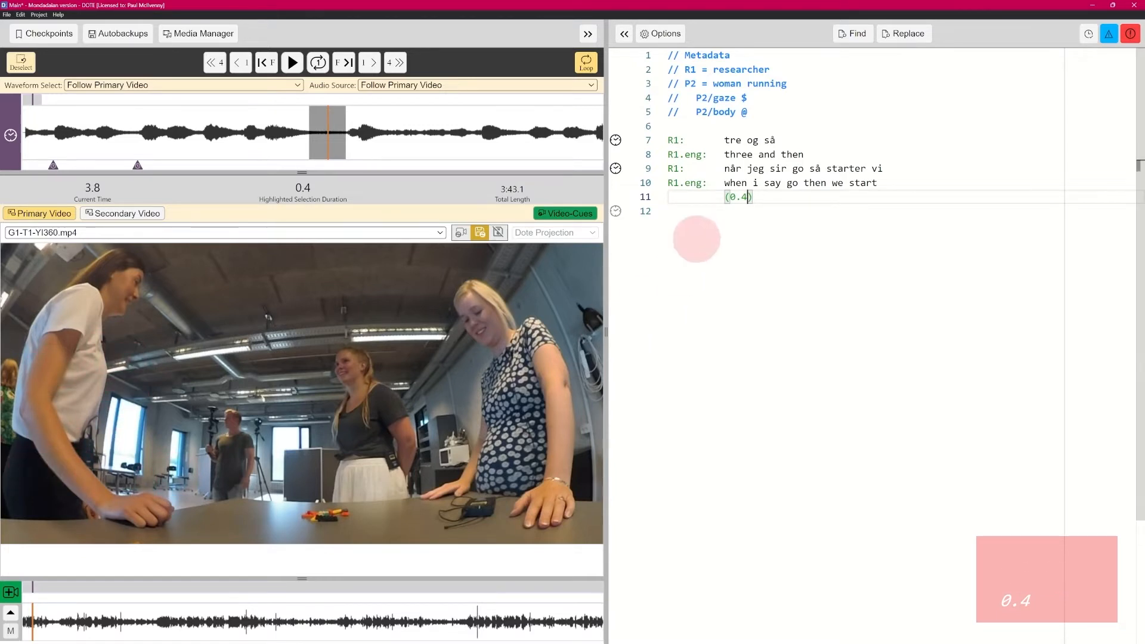
left_click(761, 210)
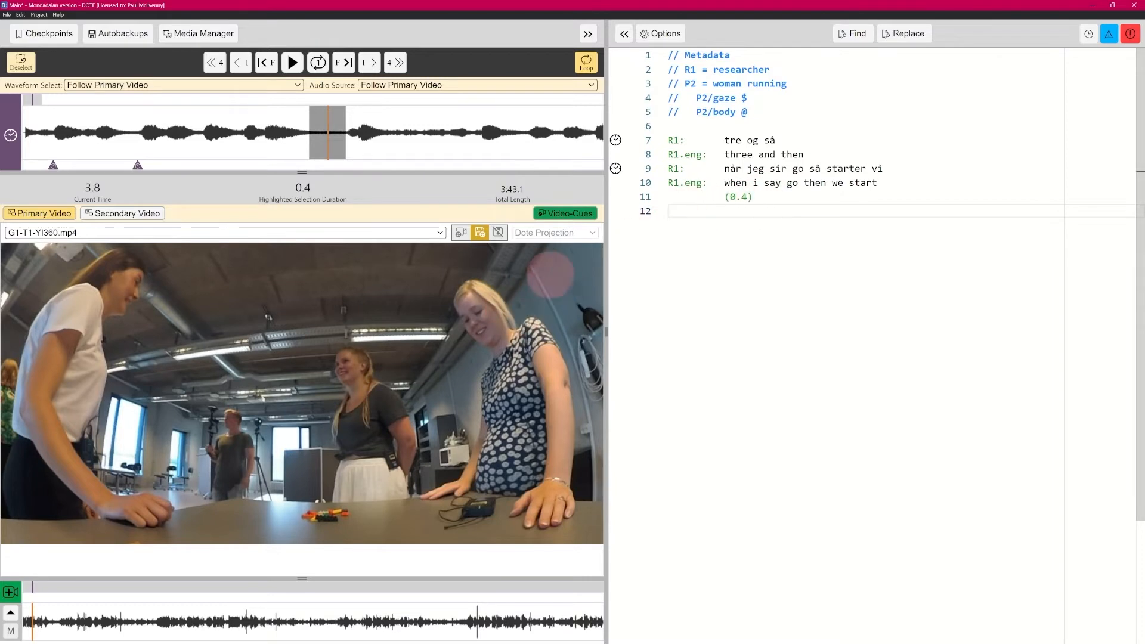
Place the playhead at 4.0 seconds at the end of the pause, clear the waveform selection and play the following utterance
left_click(345, 130)
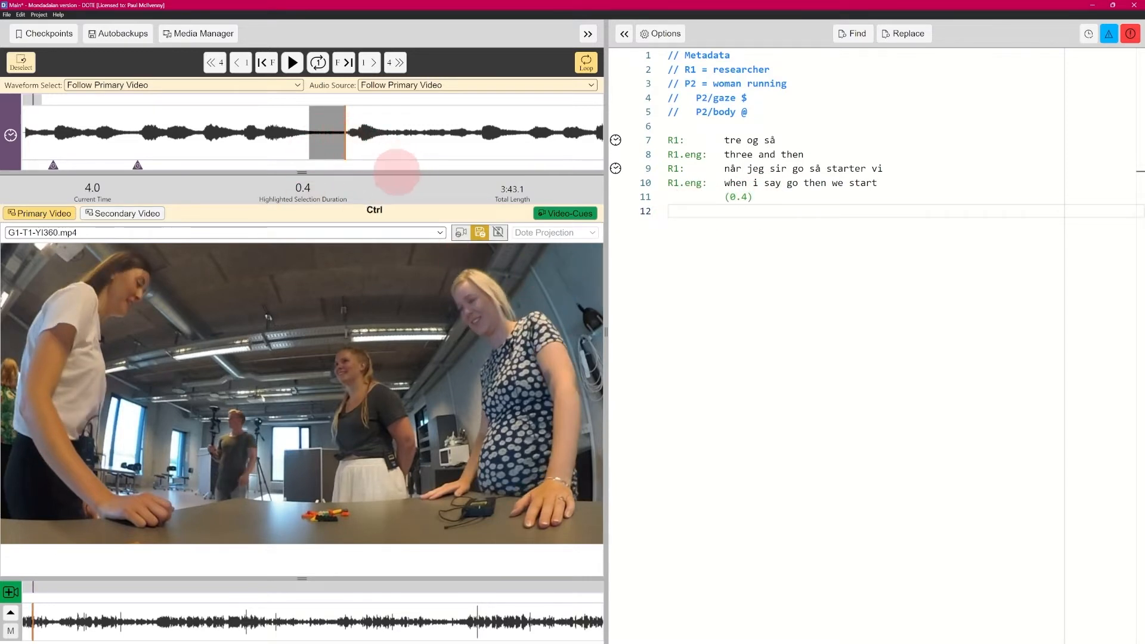
left_click(22, 64)
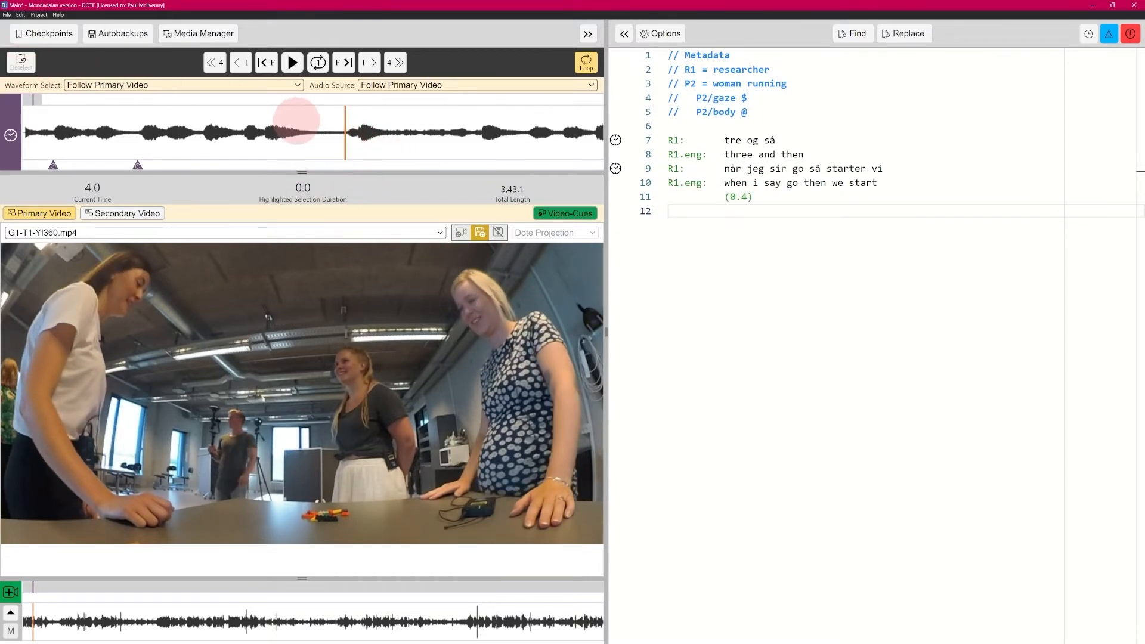
key("ctrl+space")
key("ctrl+space")
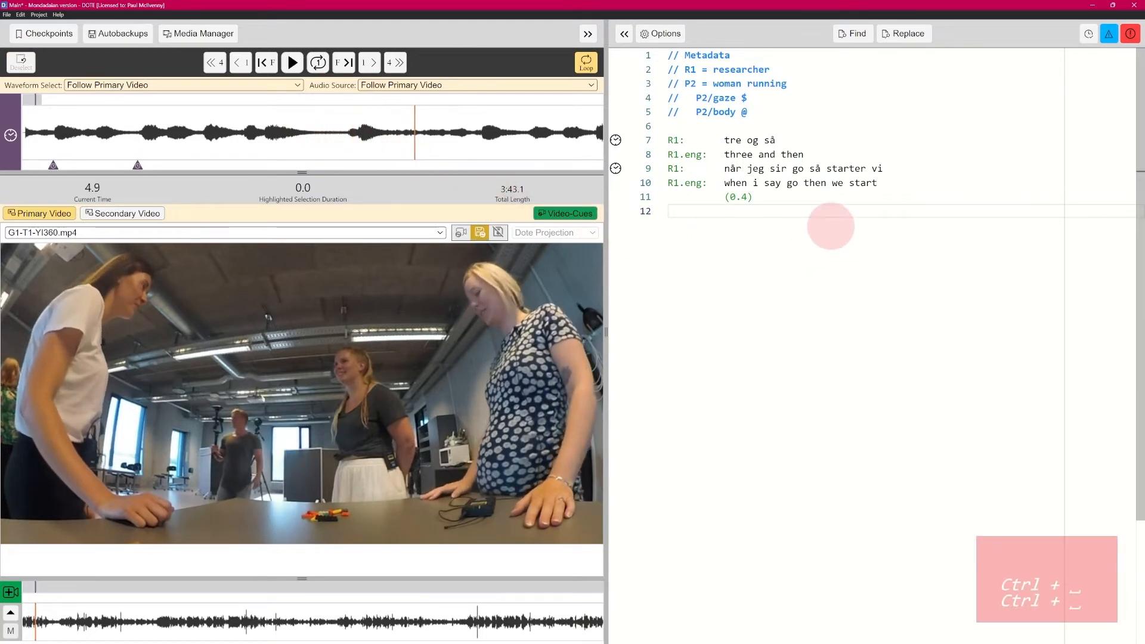
Add an R1 speaker line reading "er i klar" with the R1.eng translation "are you ready"
type("R")
key("Return")
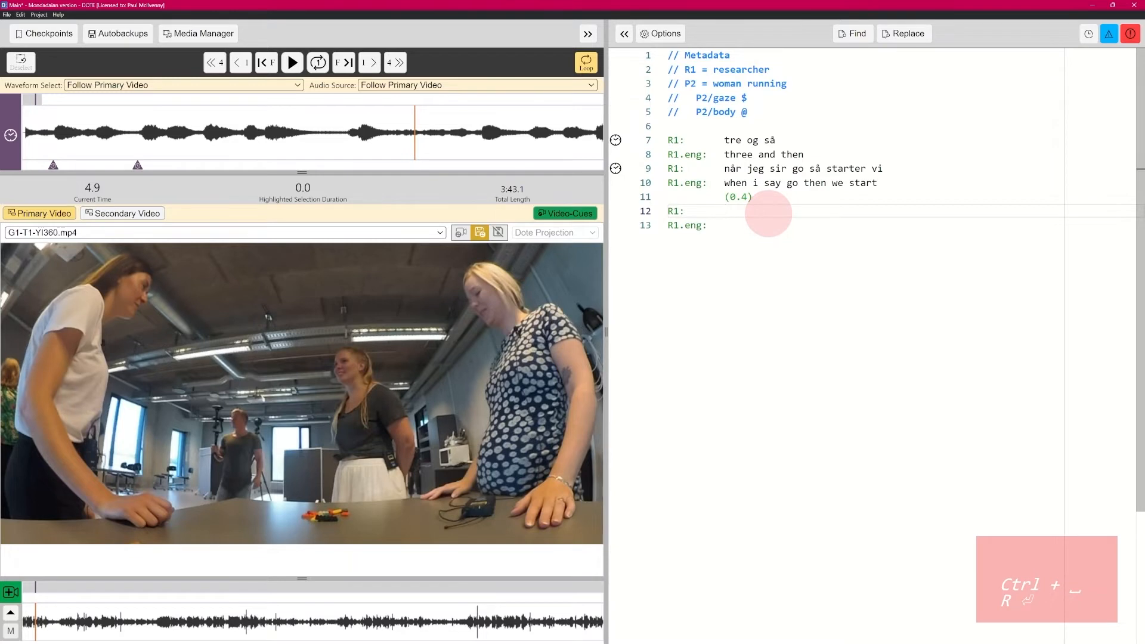
type("er i klar")
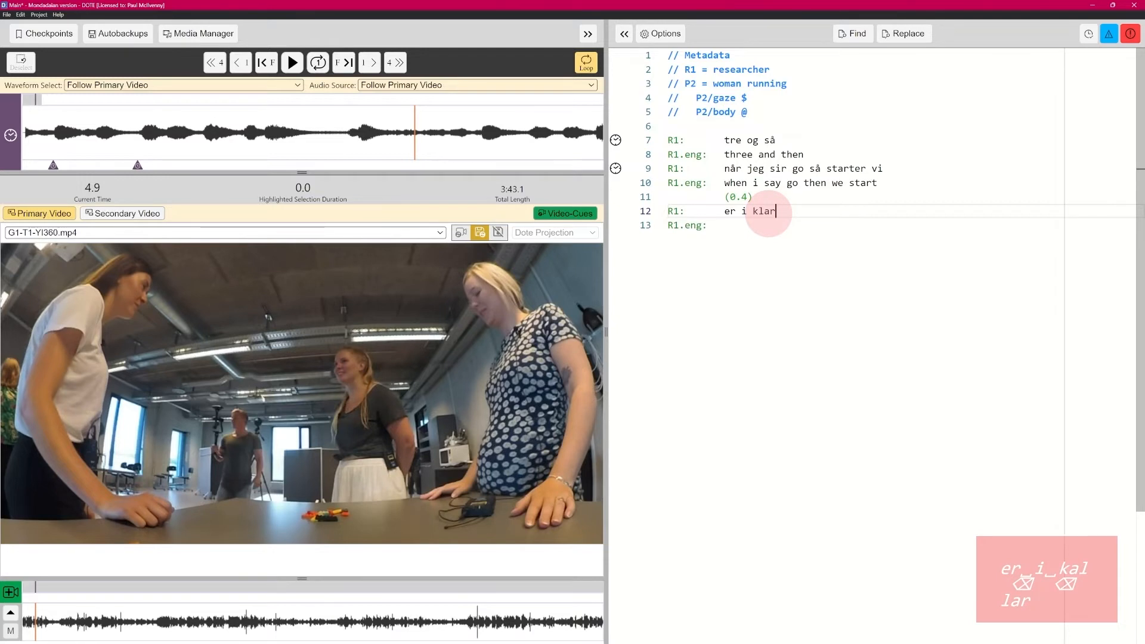
key("Return")
key("BackSpace")
key("Down")
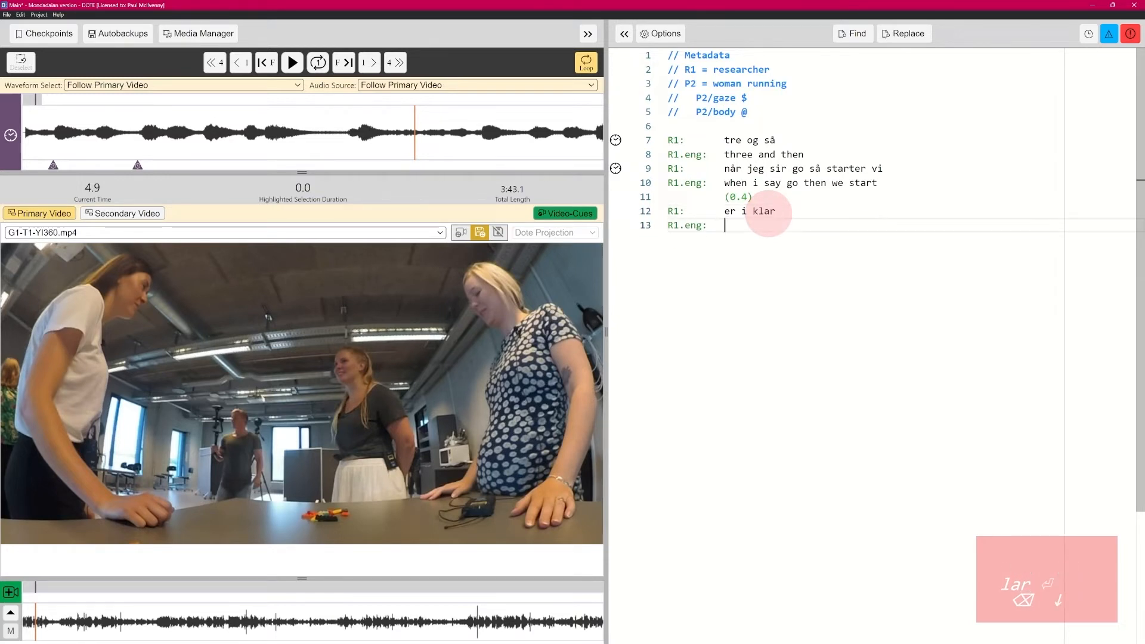
type("are ")
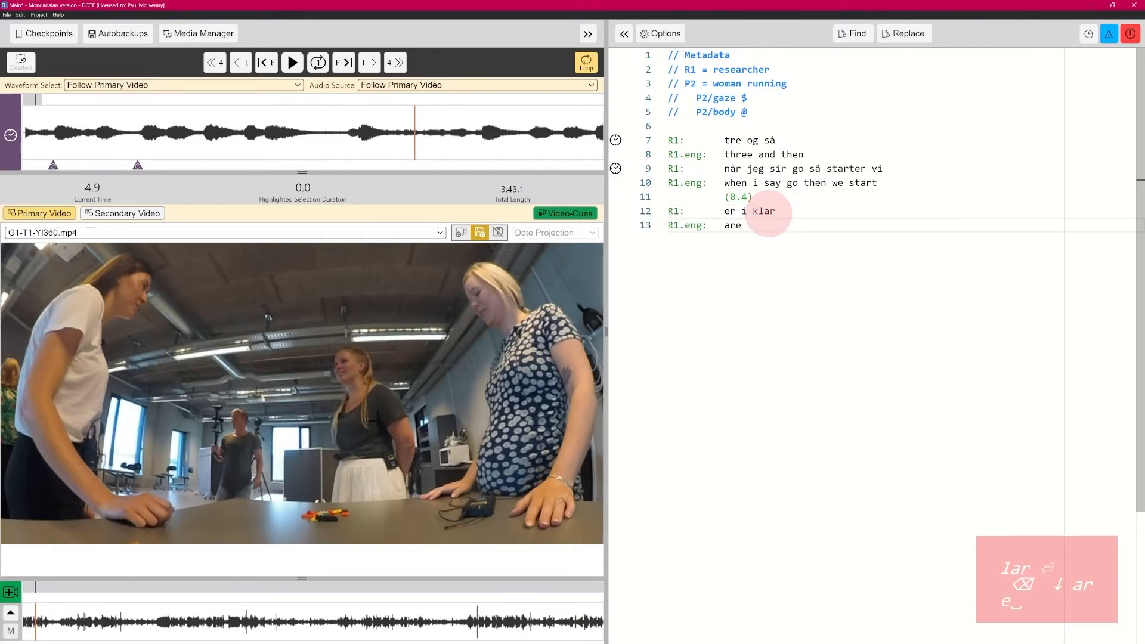
type("you ready")
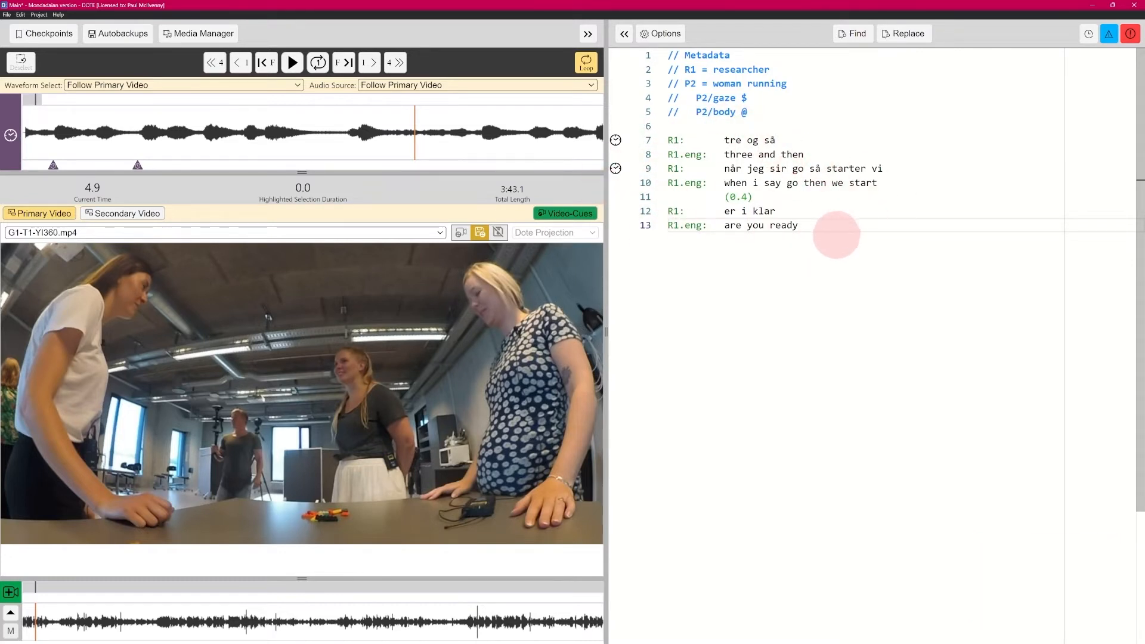
Return the playhead to 4.0 seconds, replay the utterance in a loop and attach a timecode to the "er i klar" line
left_click(343, 137)
key("ctrl+shift+Return")
key("ctrl+shift+Return")
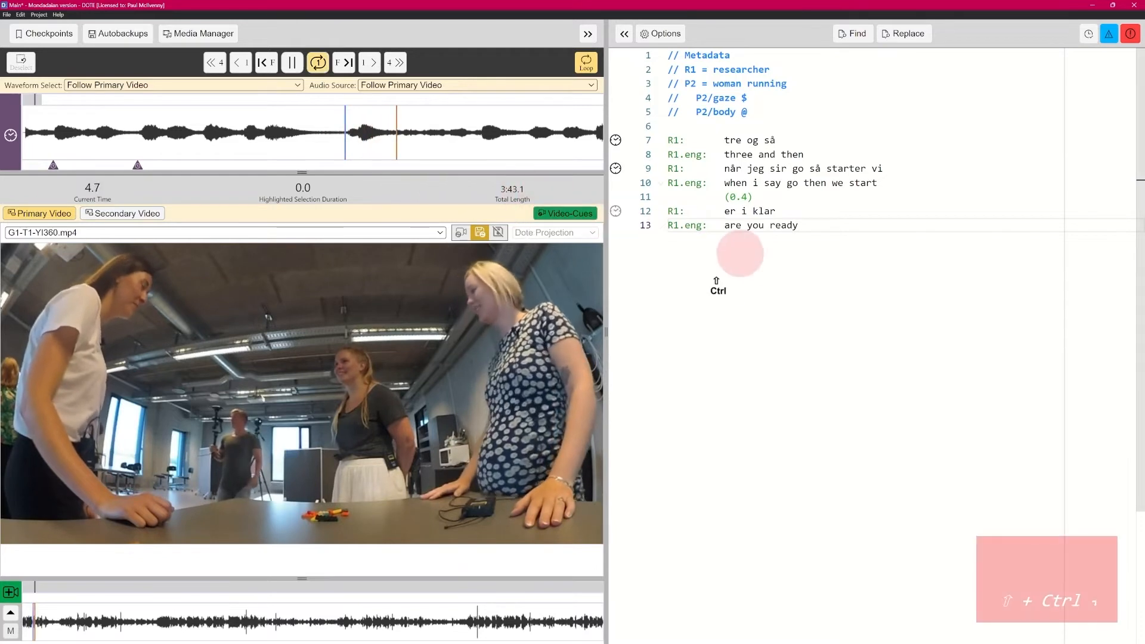
left_click(615, 210)
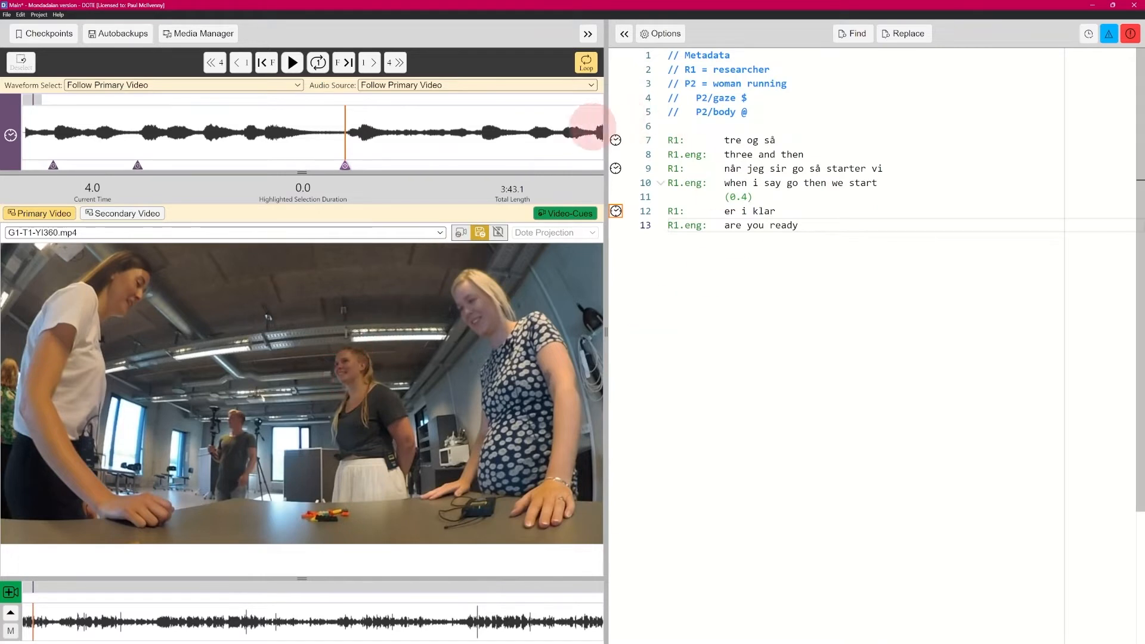
Return the playhead to the "tre og så" timecode and insert two blank lines below "three and then" and one on each side of the (0.4) pause
left_click(616, 140)
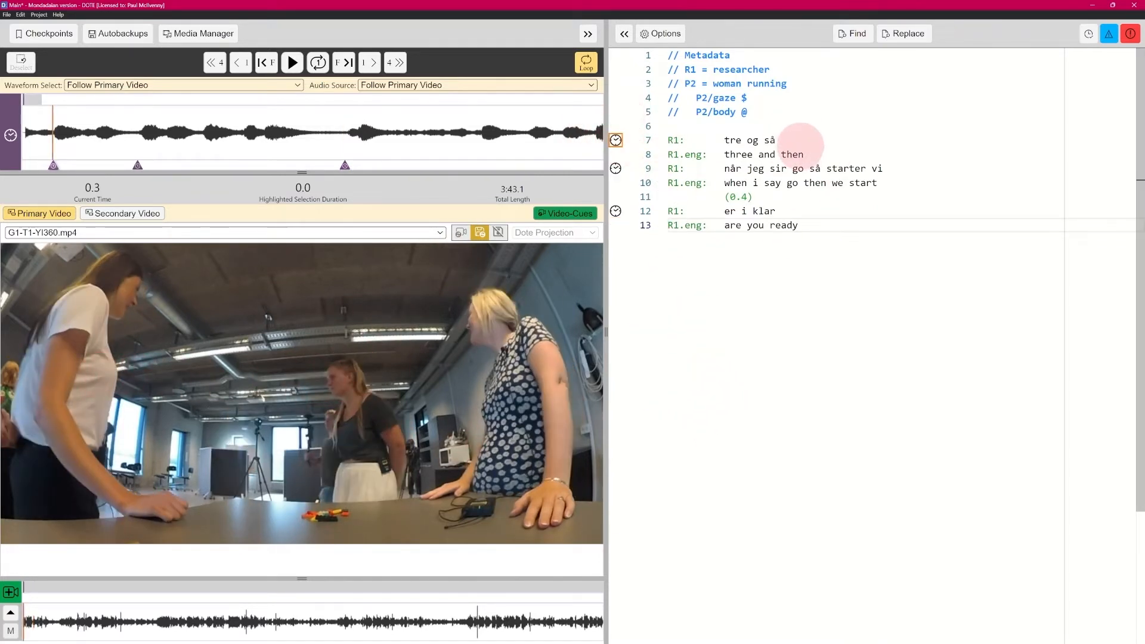
left_click(847, 155)
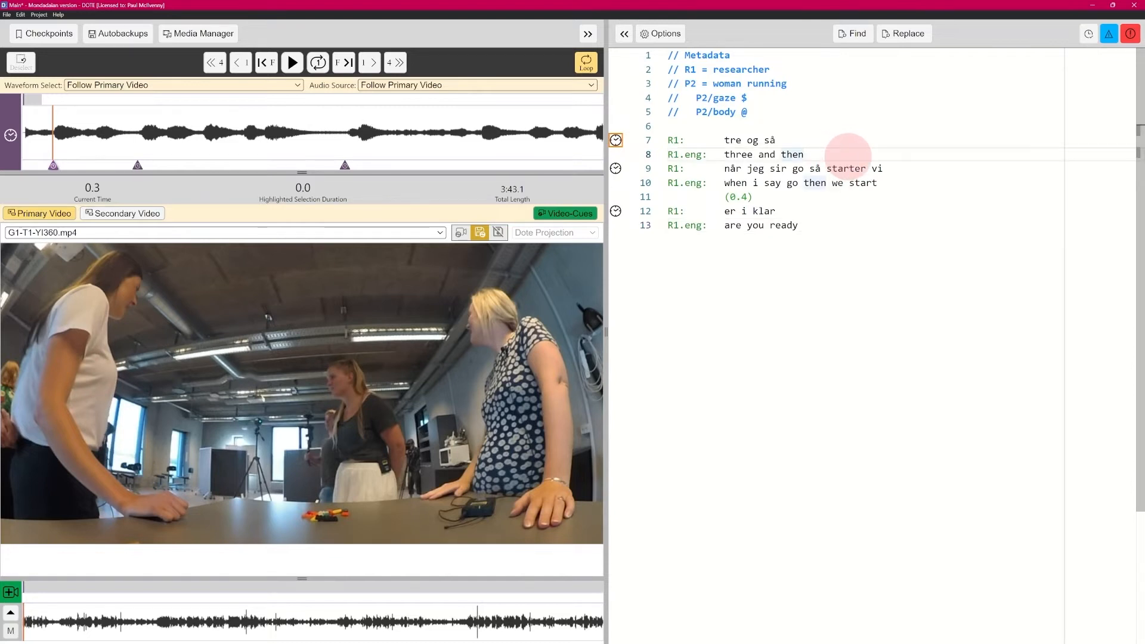
key("Return")
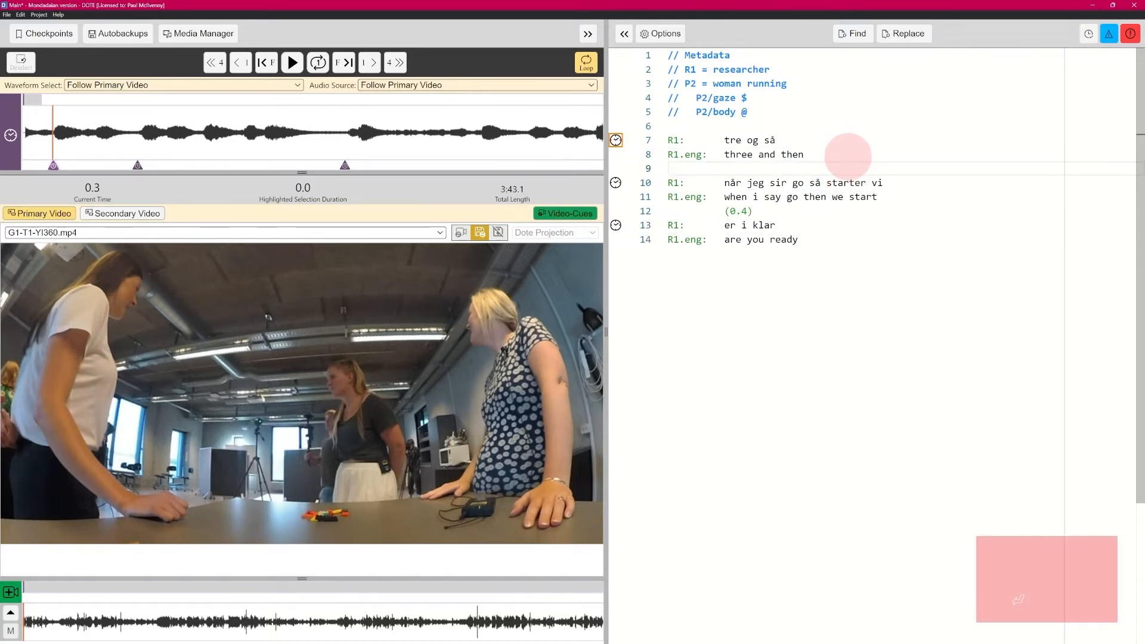
key("Return")
key("Down")
key("Down")
key("Down")
key("Left")
key("Return")
key("Down")
key("Down")
key("Left")
key("Return")
Step through the inserted blank lines and place the text cursor on the first empty line below "three and then"
key("Up")
key("Up")
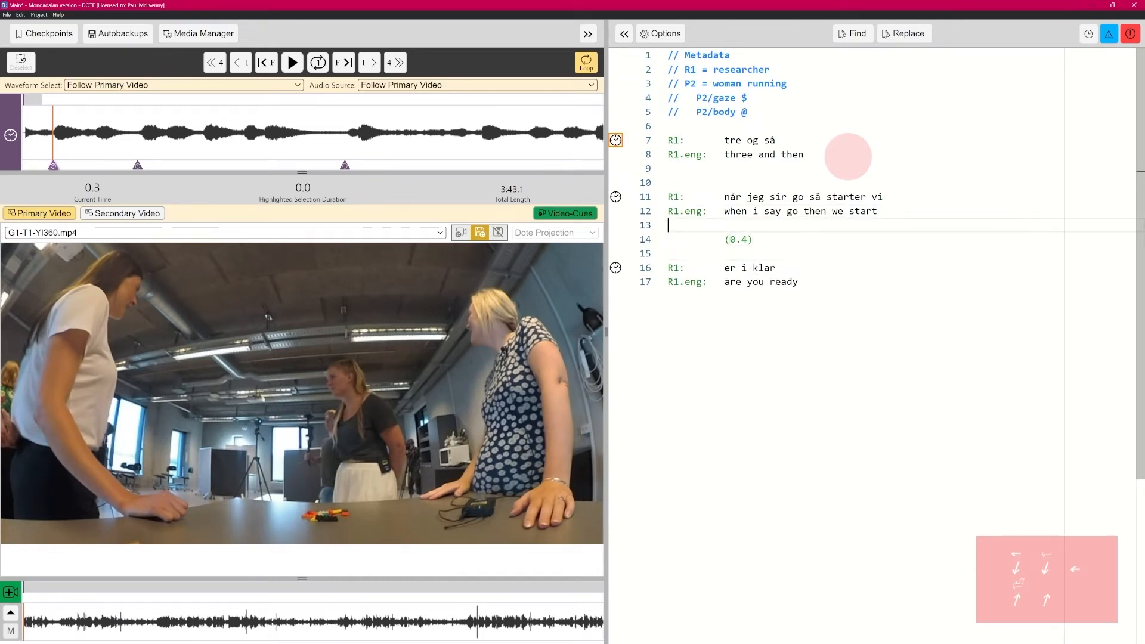
key("Up")
key("Up")
key("Up")
key("Up")
key("Down")
key("Down")
key("Down")
key("Down")
key("Down")
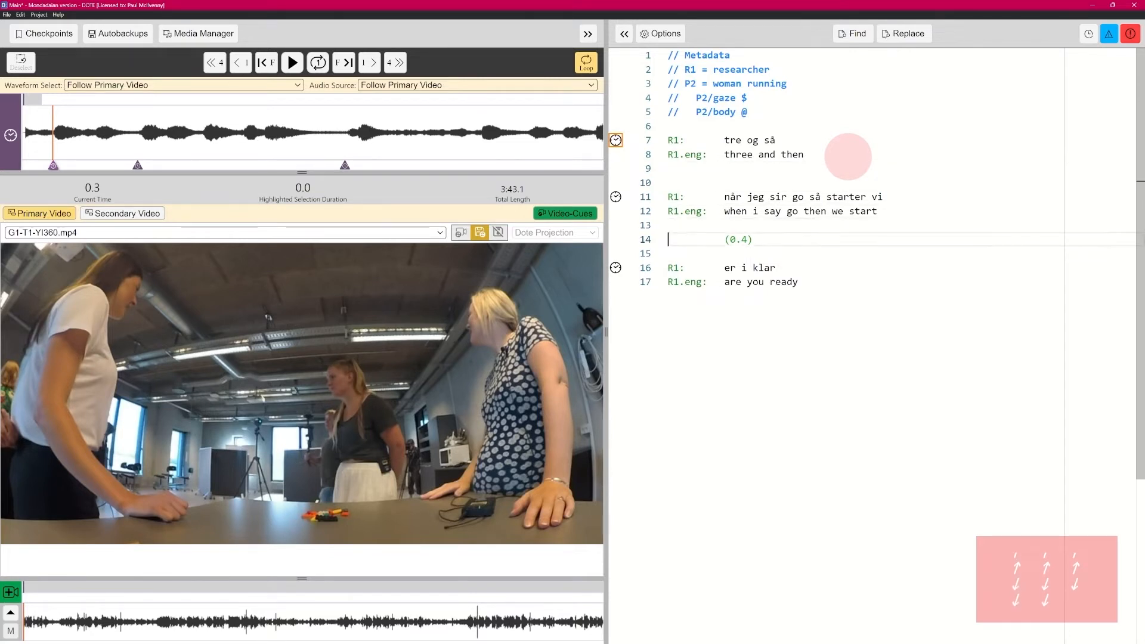
key("Down")
key("Down")
key("Up")
key("Up")
key("Up")
key("Up")
key("Up")
key("Up")
key("Up")
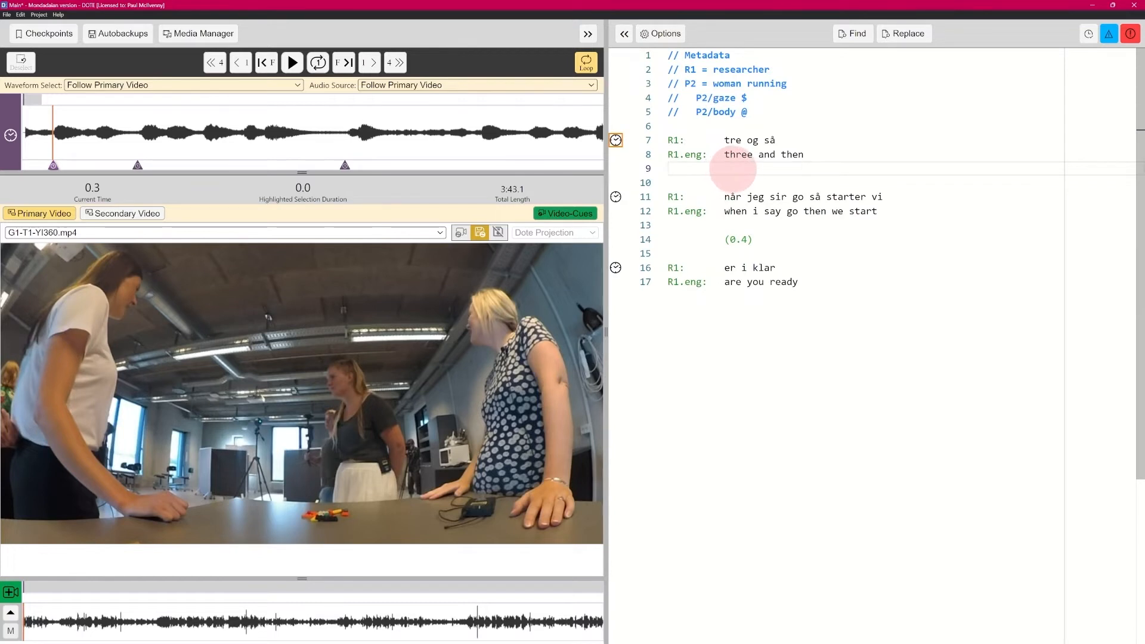
Define a P2/gaze action subtier in the transcript options with autocomplete enabled and $ as its symbol
left_click(660, 34)
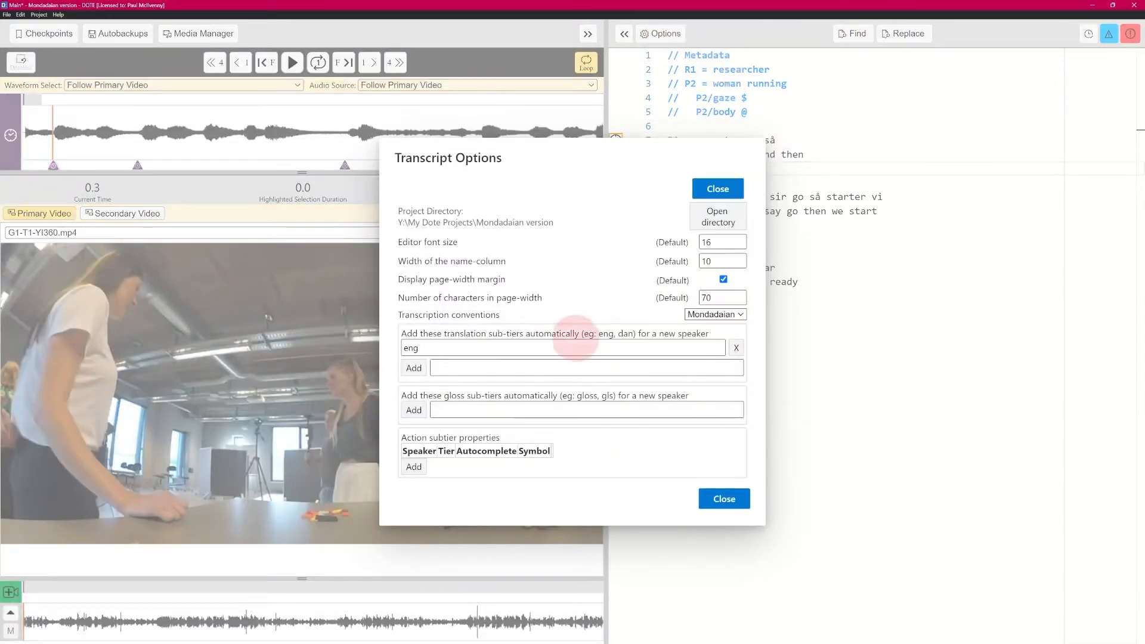
left_click(414, 466)
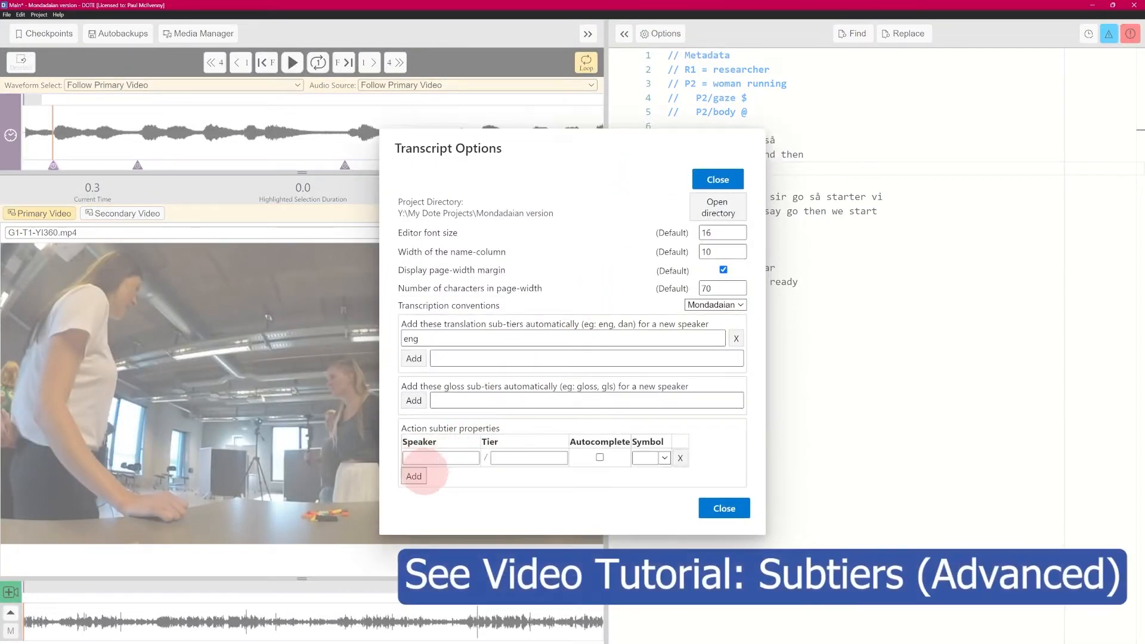
type("P2")
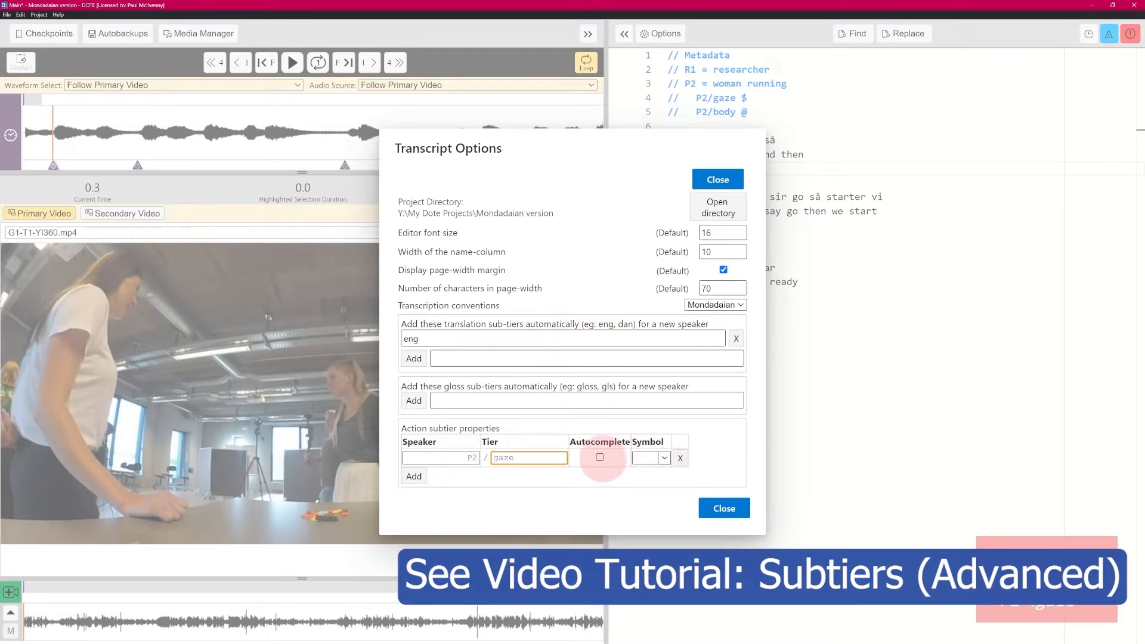
left_click(600, 458)
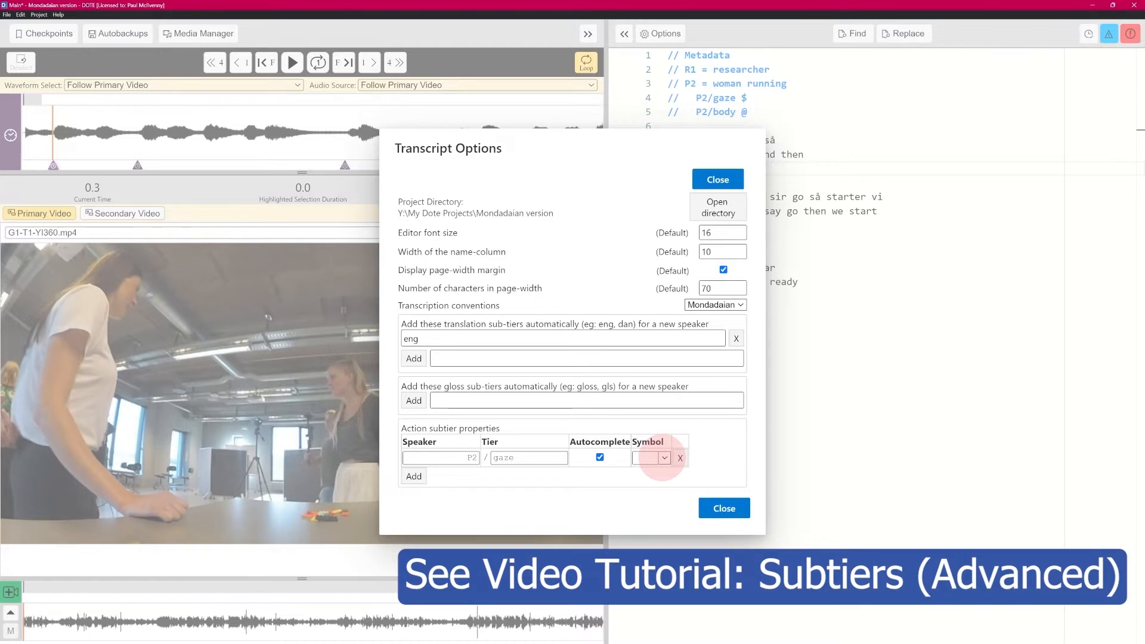
left_click(664, 458)
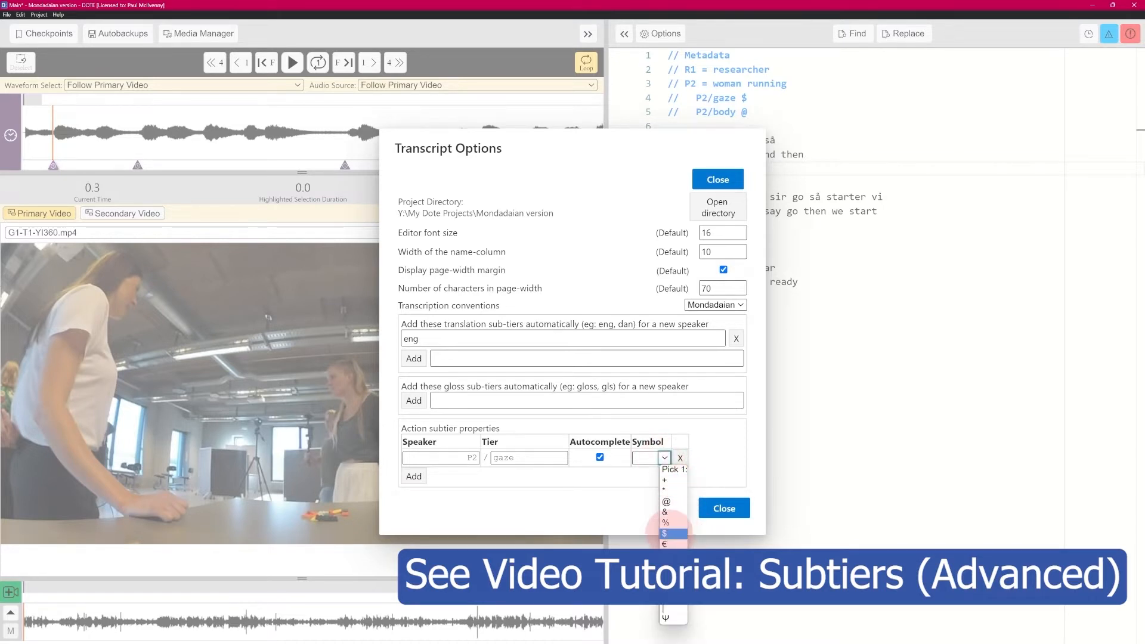
left_click(671, 533)
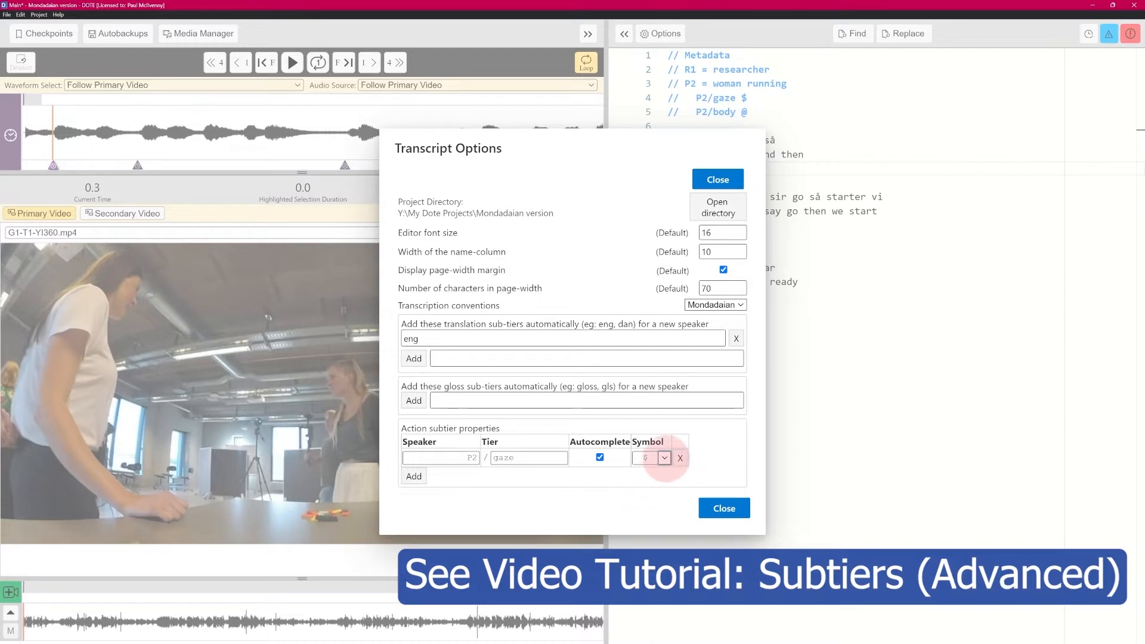
left_click(664, 458)
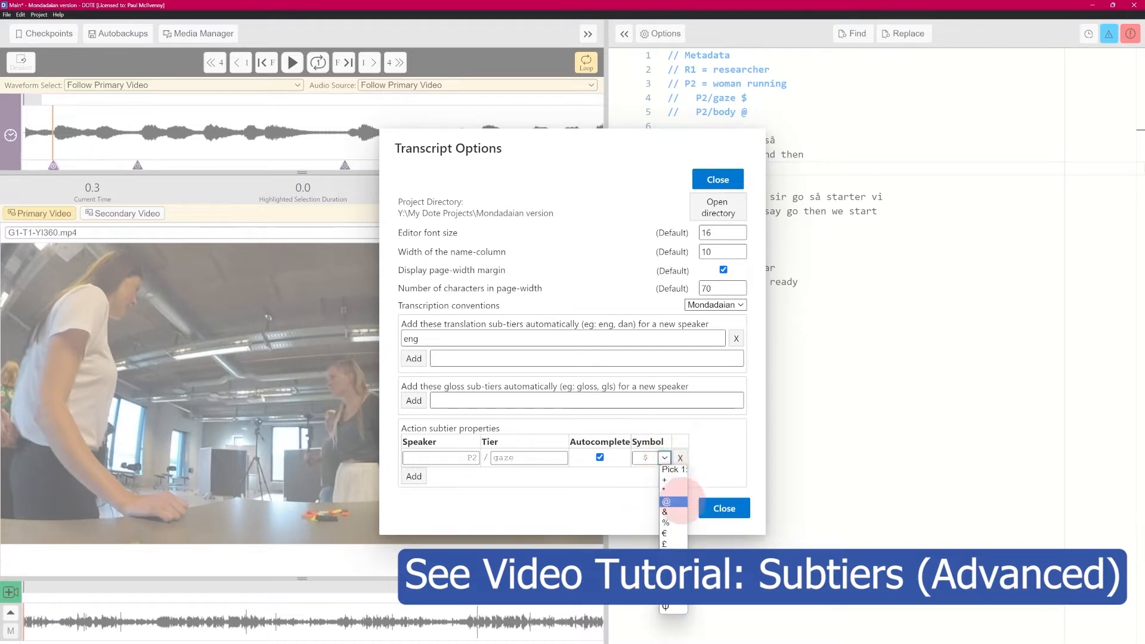
left_click(634, 464)
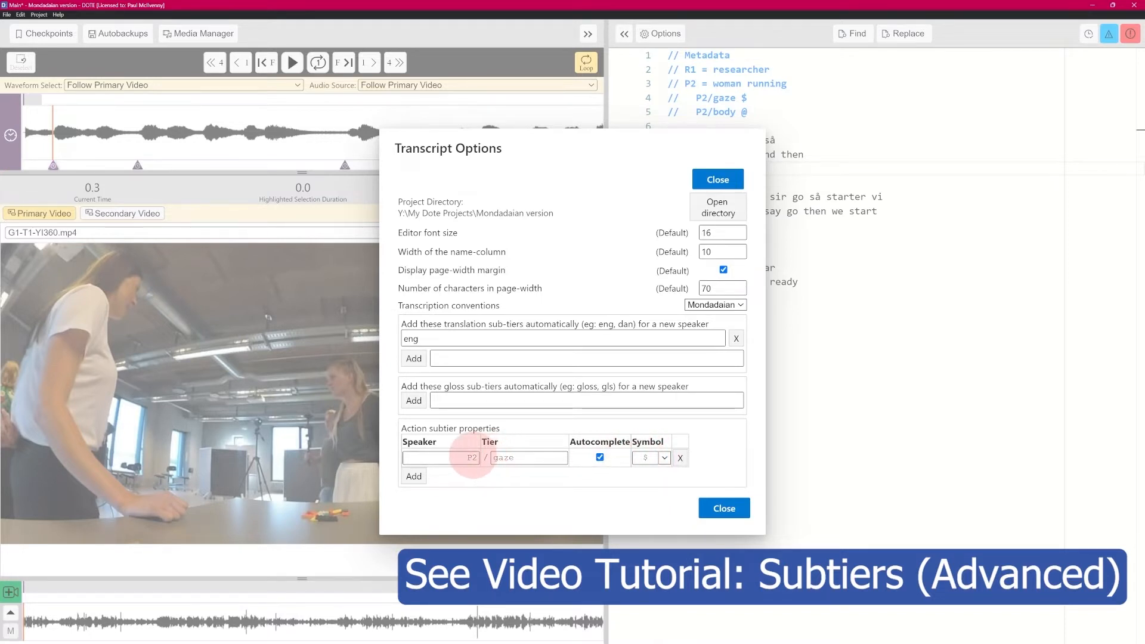
Add a P2/body action subtier with @ as its symbol and close the transcript options
left_click(414, 476)
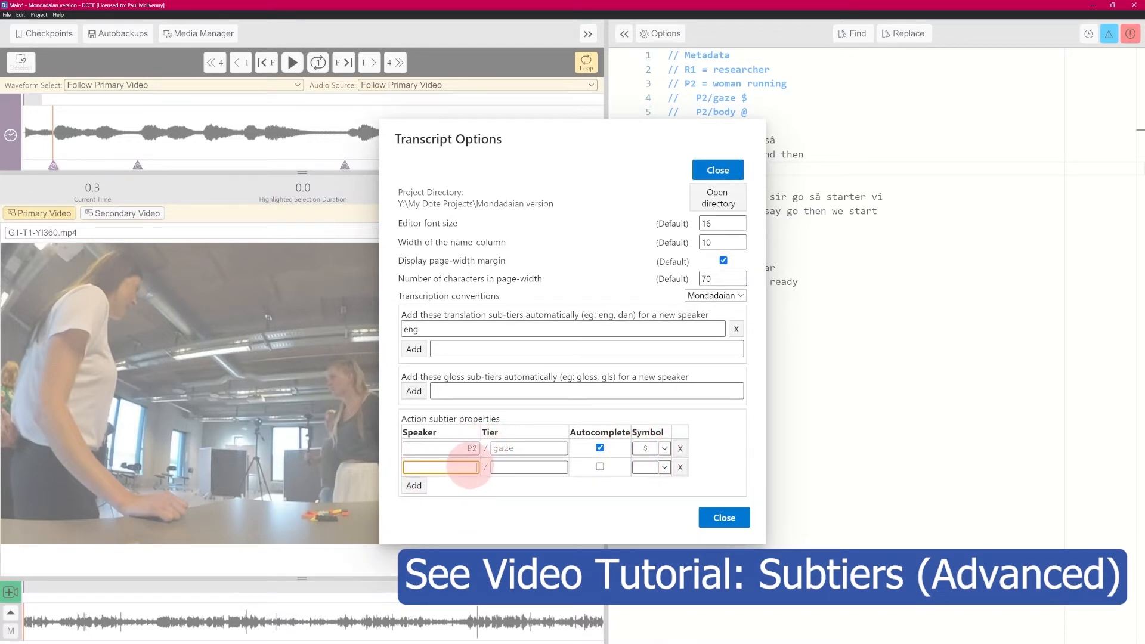
type("P2")
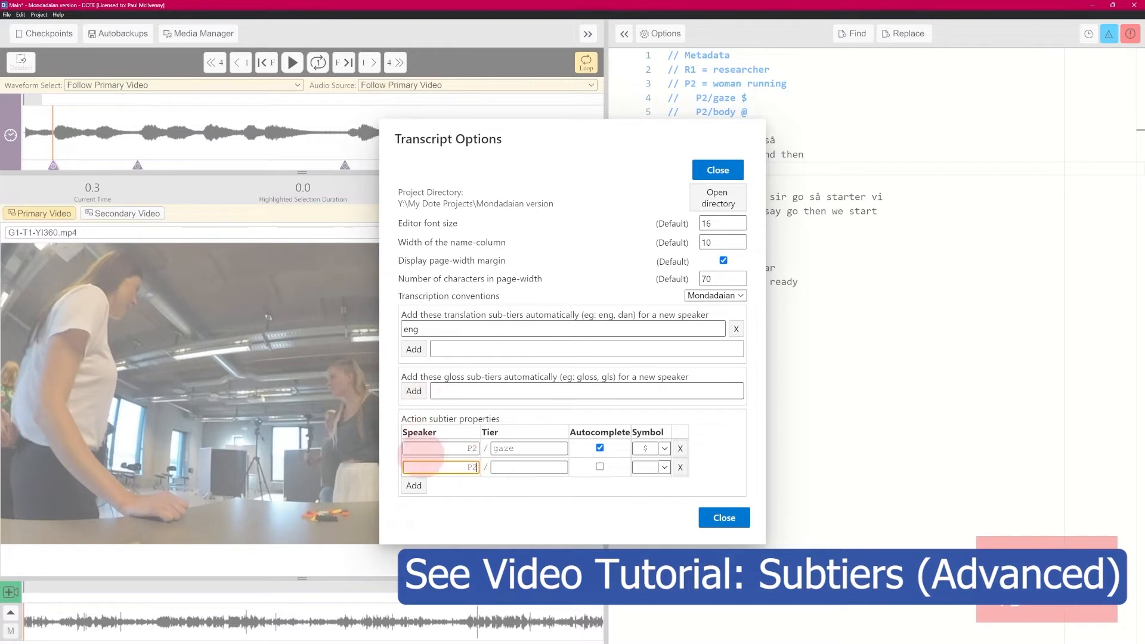
left_click(559, 468)
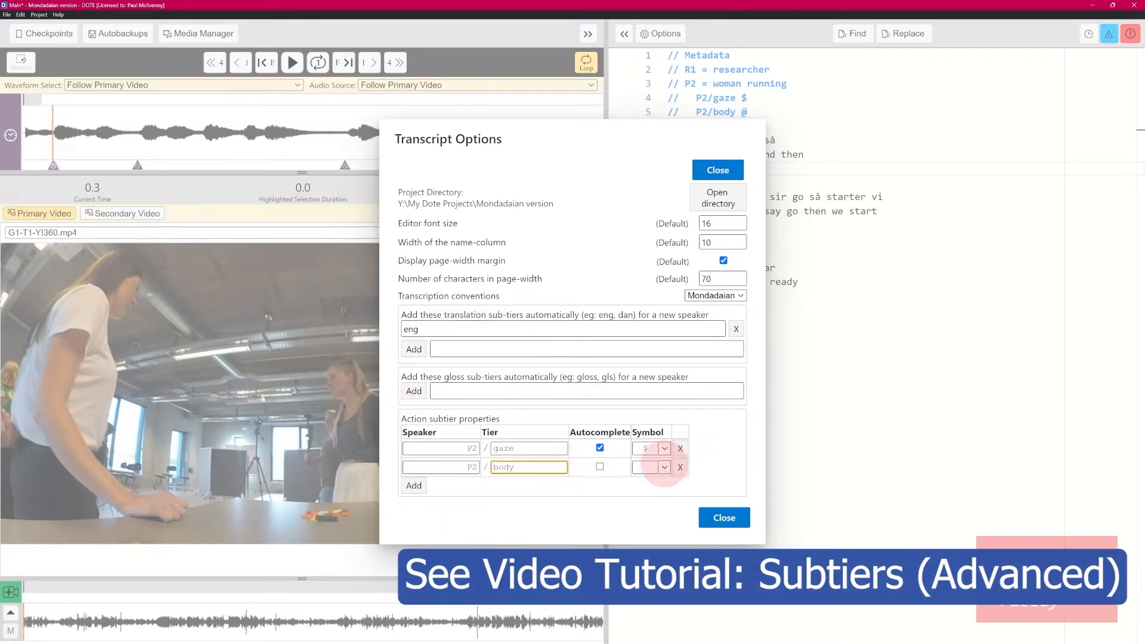
left_click(665, 467)
left_click(669, 504)
left_click(666, 468)
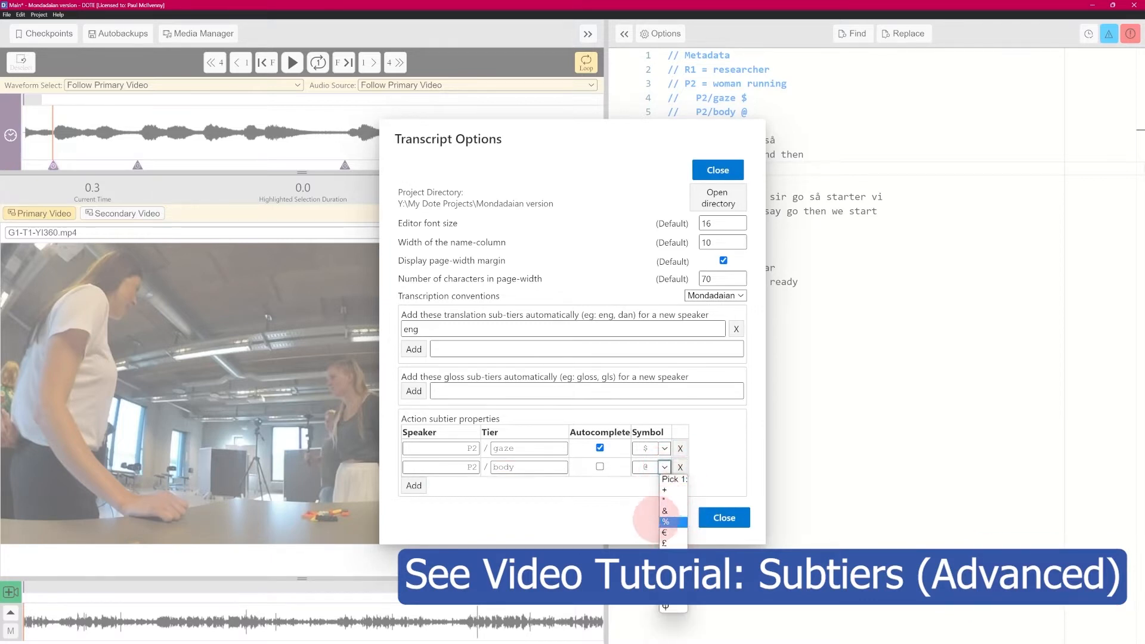
left_click(613, 519)
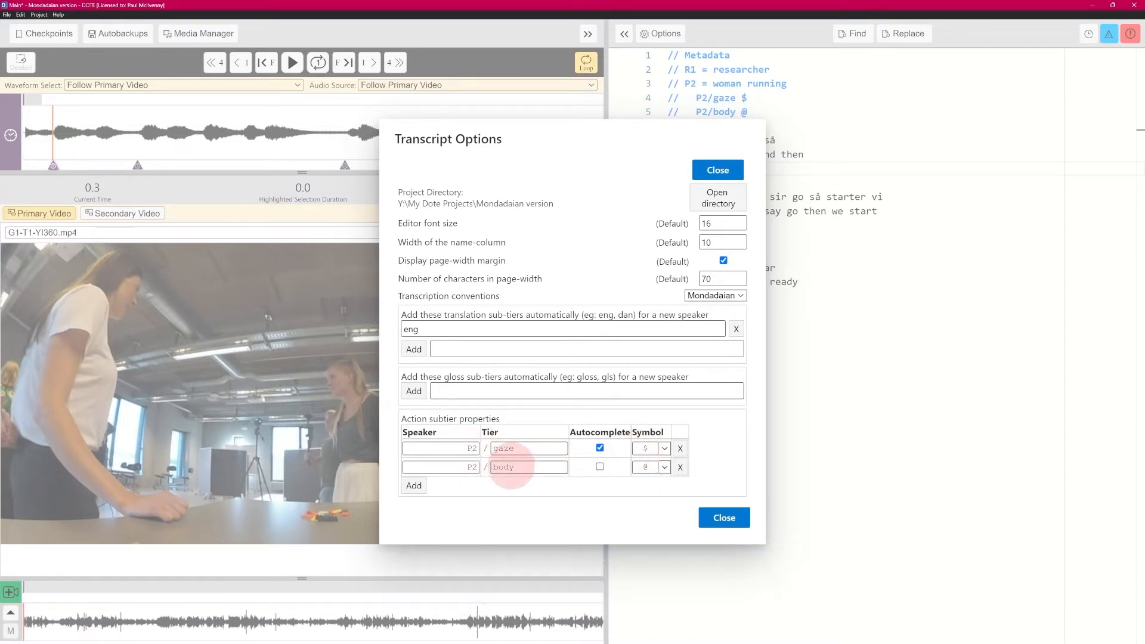
left_click(723, 518)
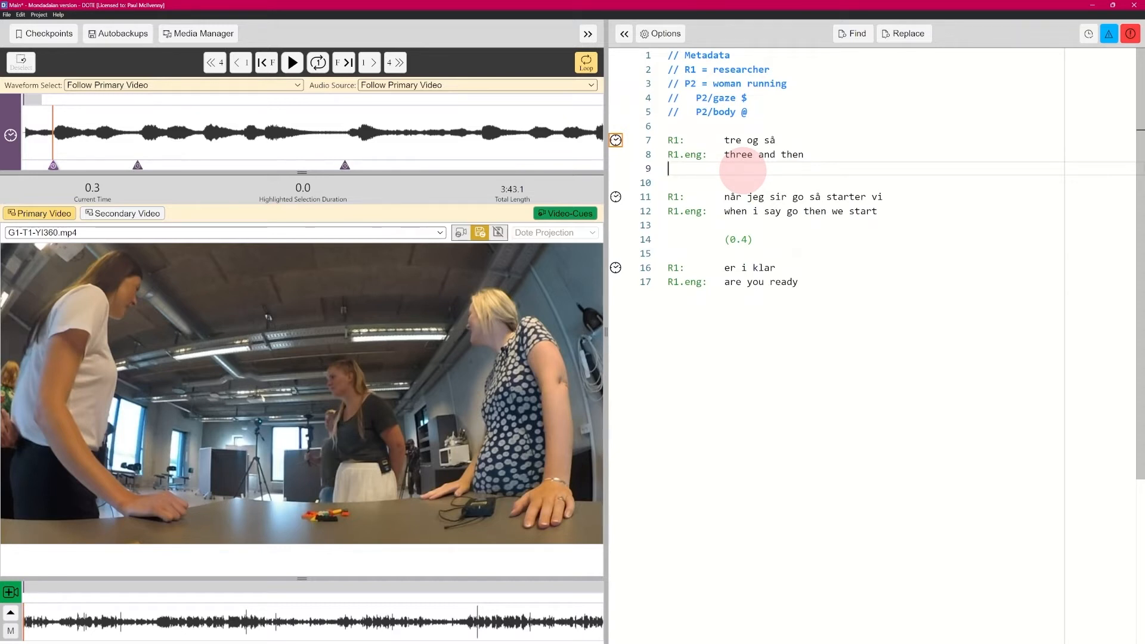
Start a P2/gaze subtier on the empty line below "three and then" using the speaker autocomplete suggestions
type("P")
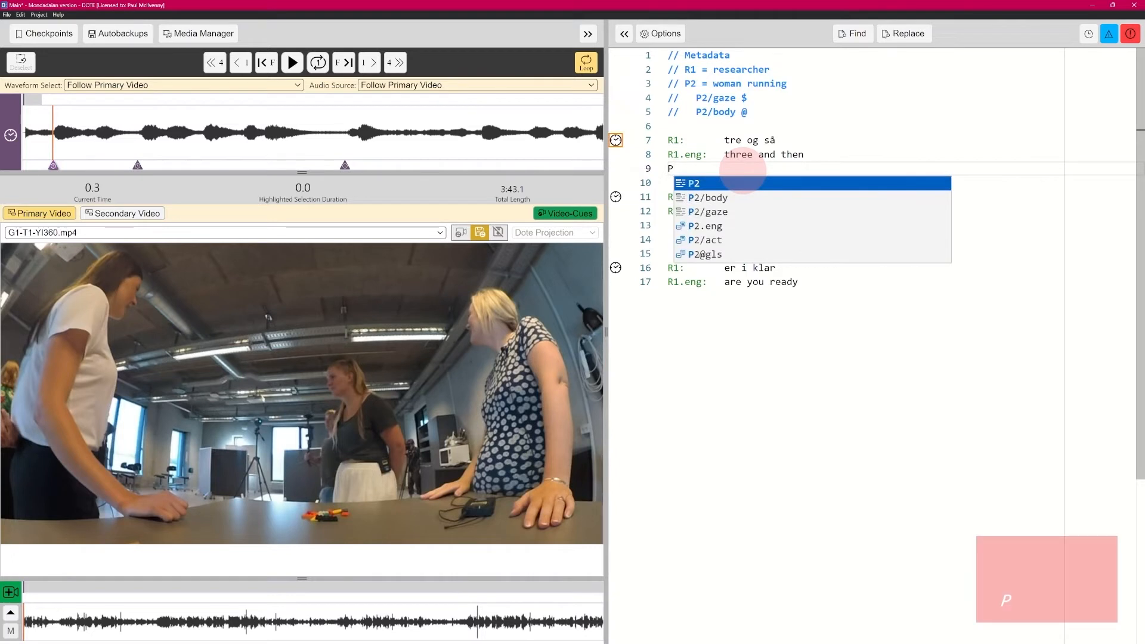
key("Down")
key("Down")
key("Up")
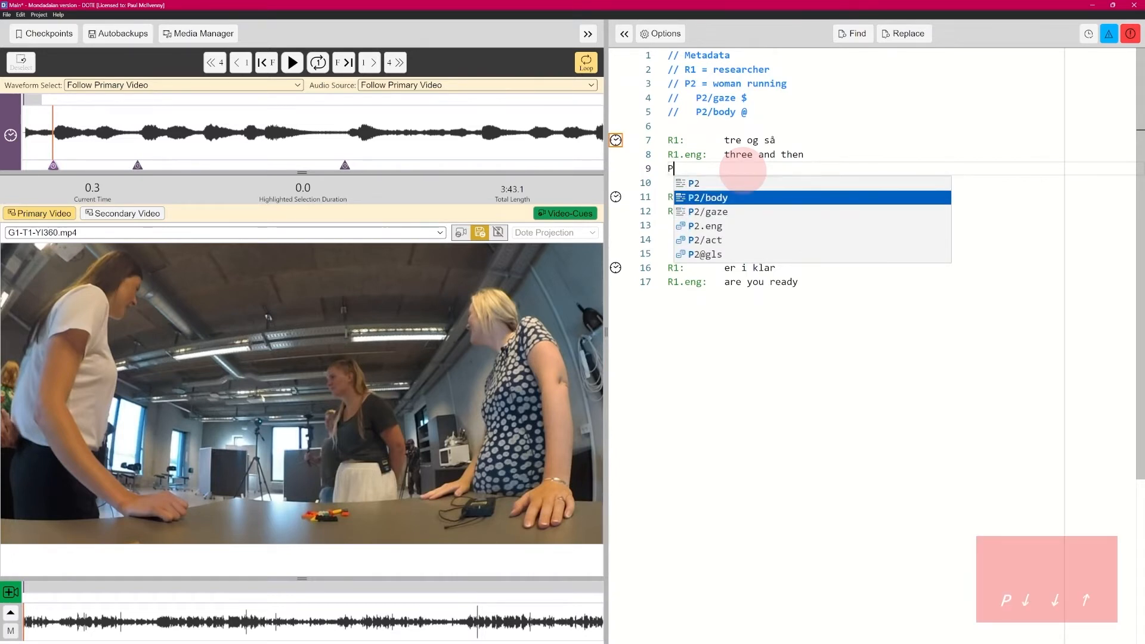
key("Up")
key("Down")
key("Down")
key("Up")
key("Up")
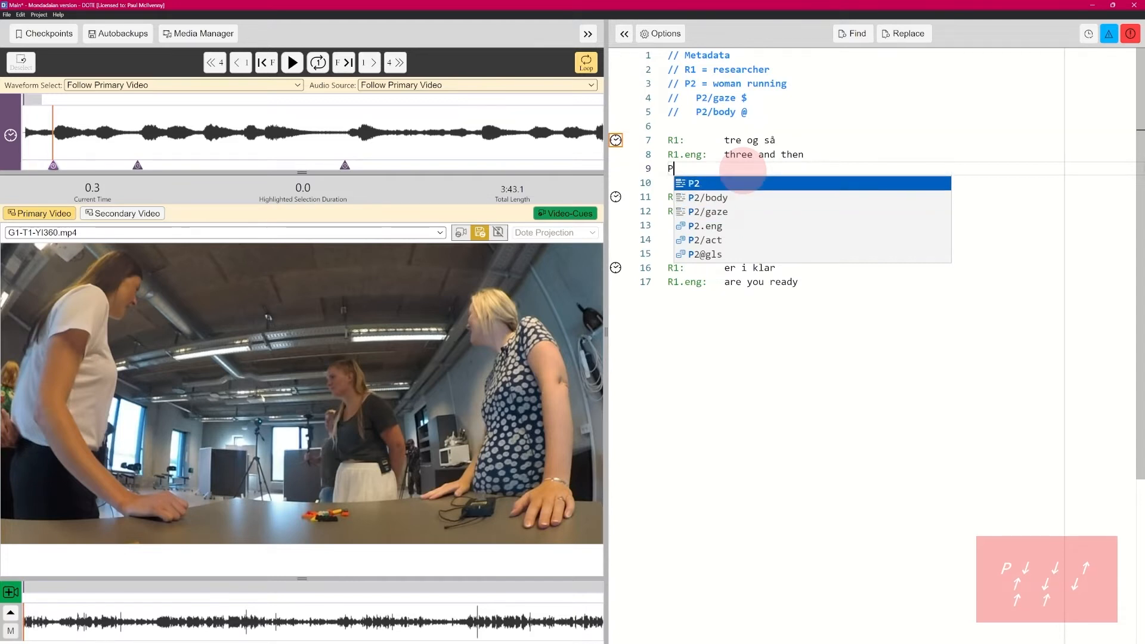
key("Down")
key("Down")
key("Up")
key("Down")
key("Up")
key("Down")
key("Return")
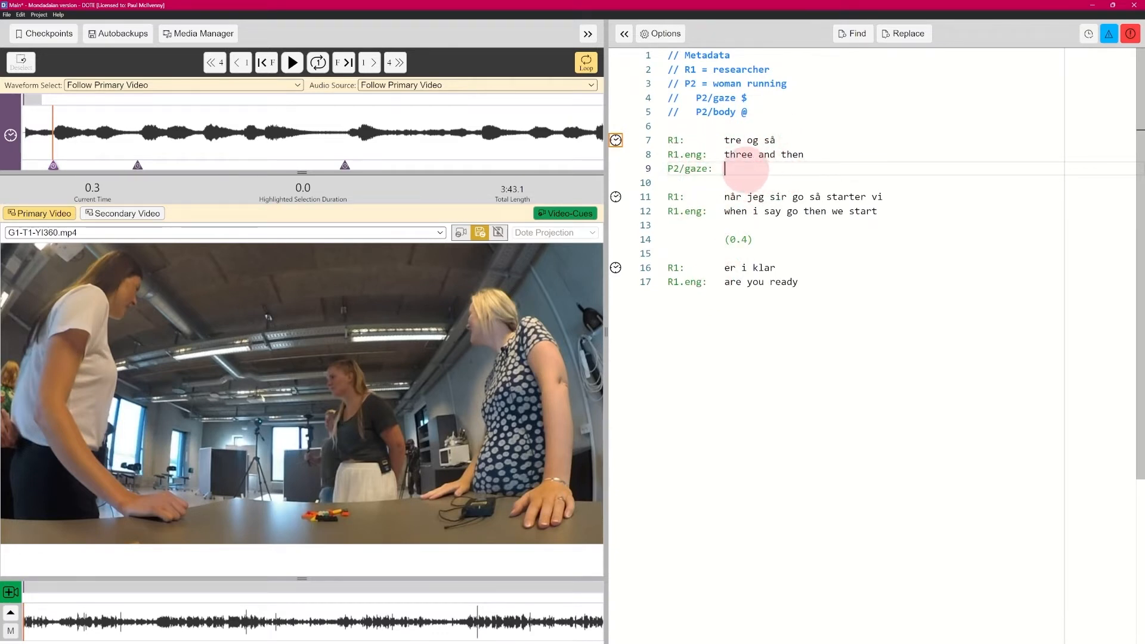
Enter ">>gaze at G2-->" as the gaze description on the P2/gaze line
left_click(755, 168)
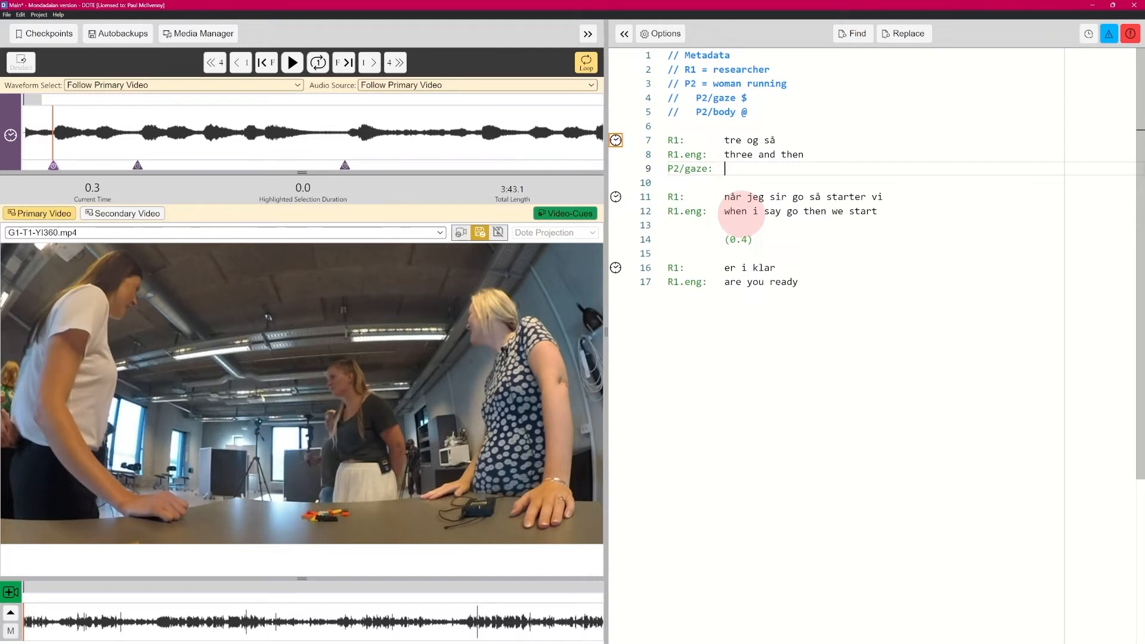
type(">>")
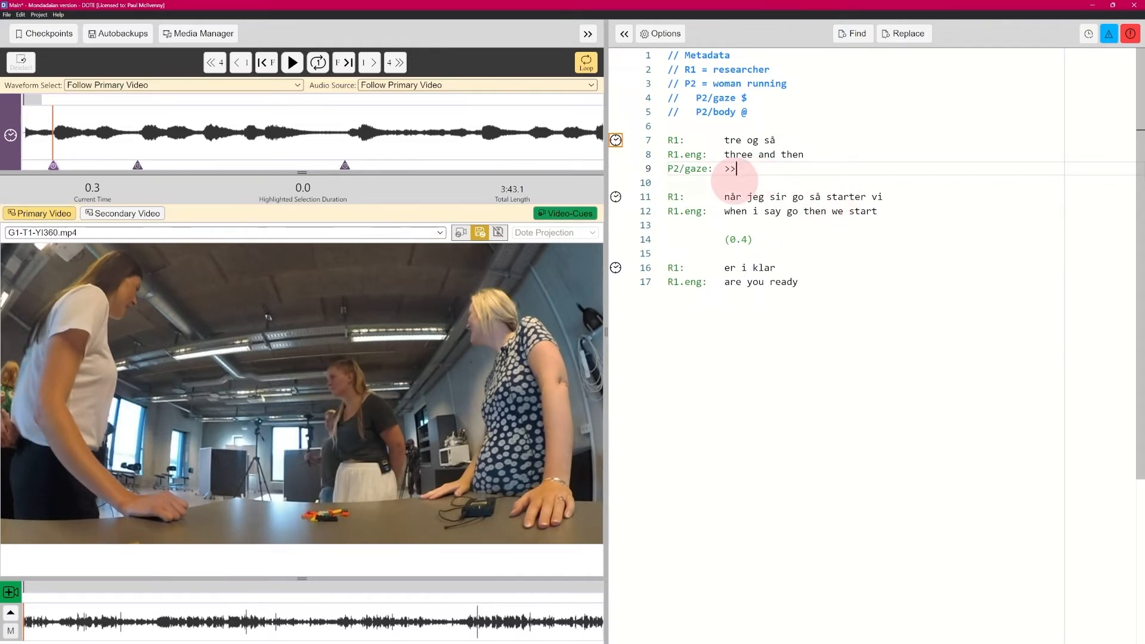
type("gaze at")
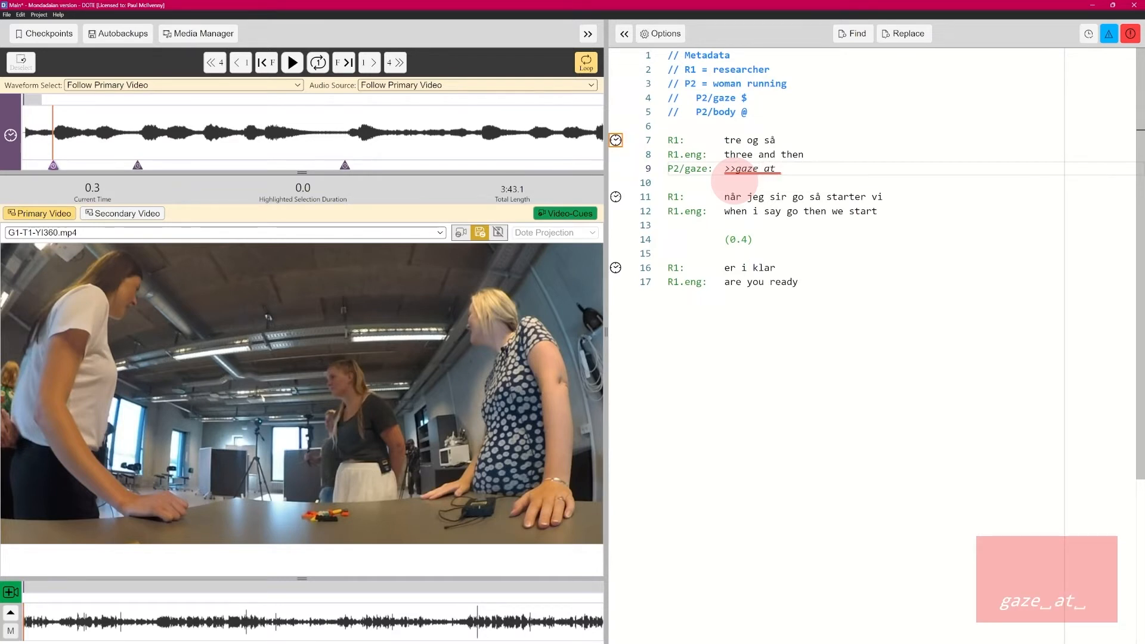
type(" G2")
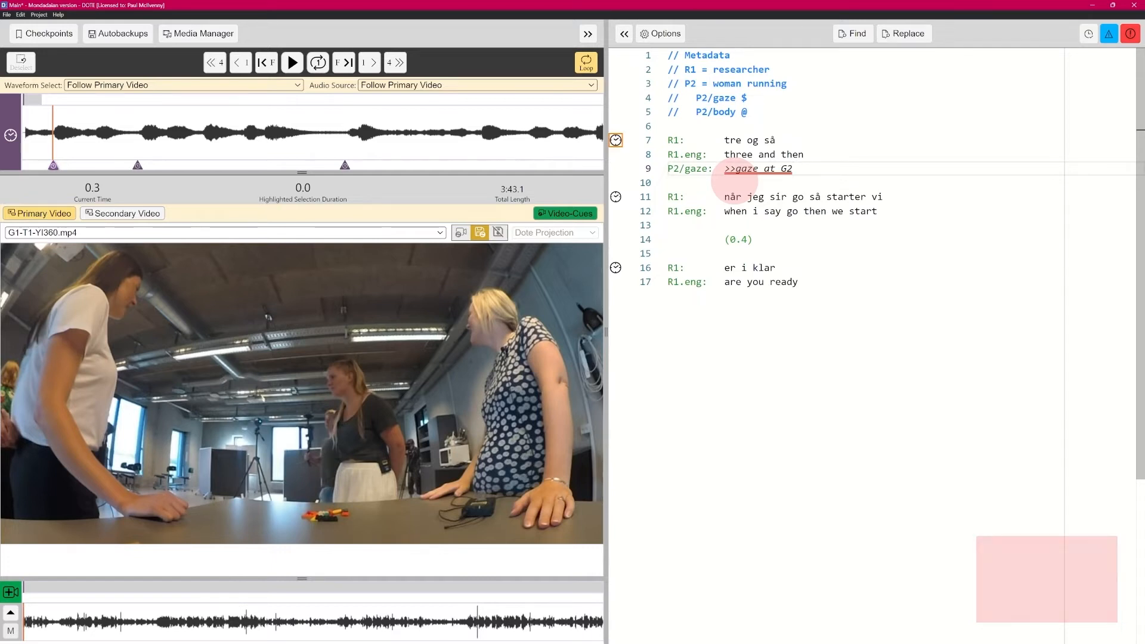
type("-->")
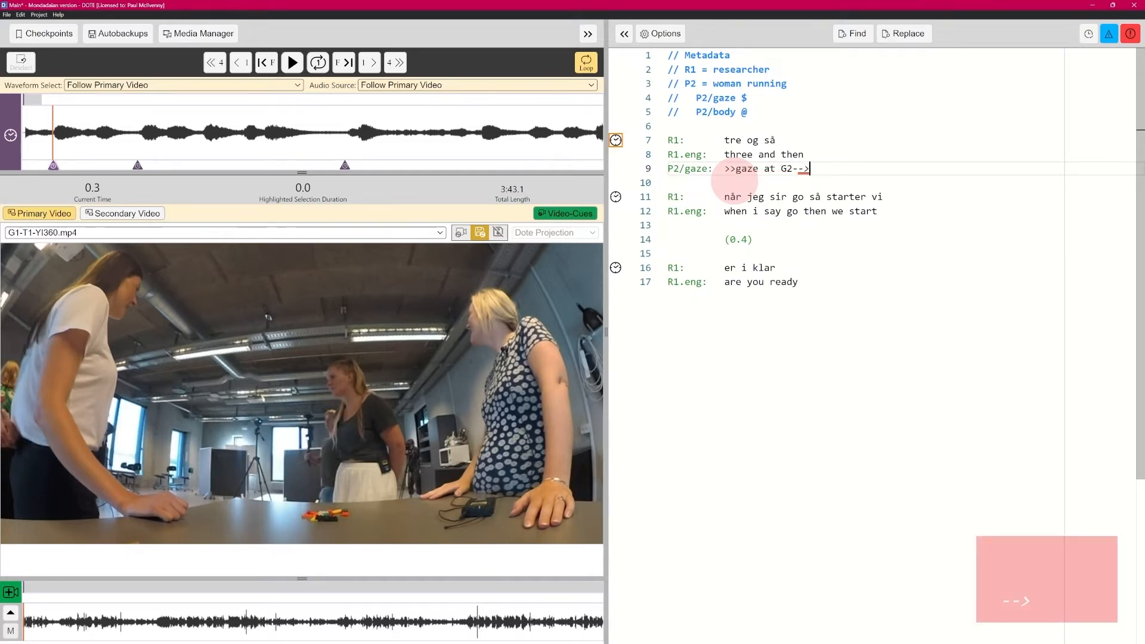
mouse_move(799, 169)
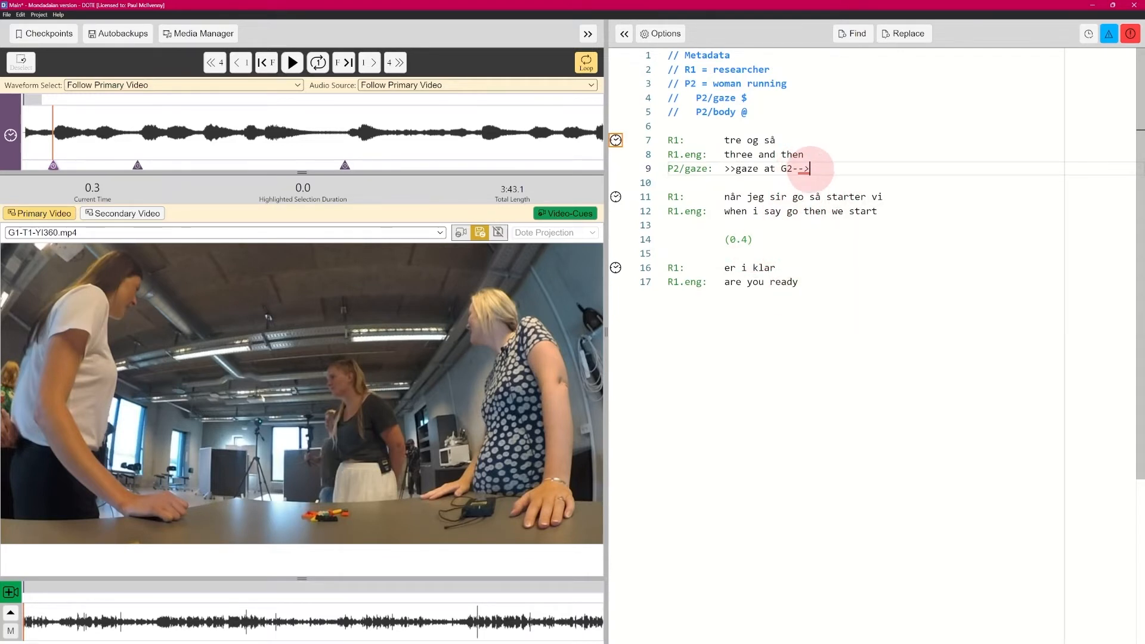
left_click(809, 169)
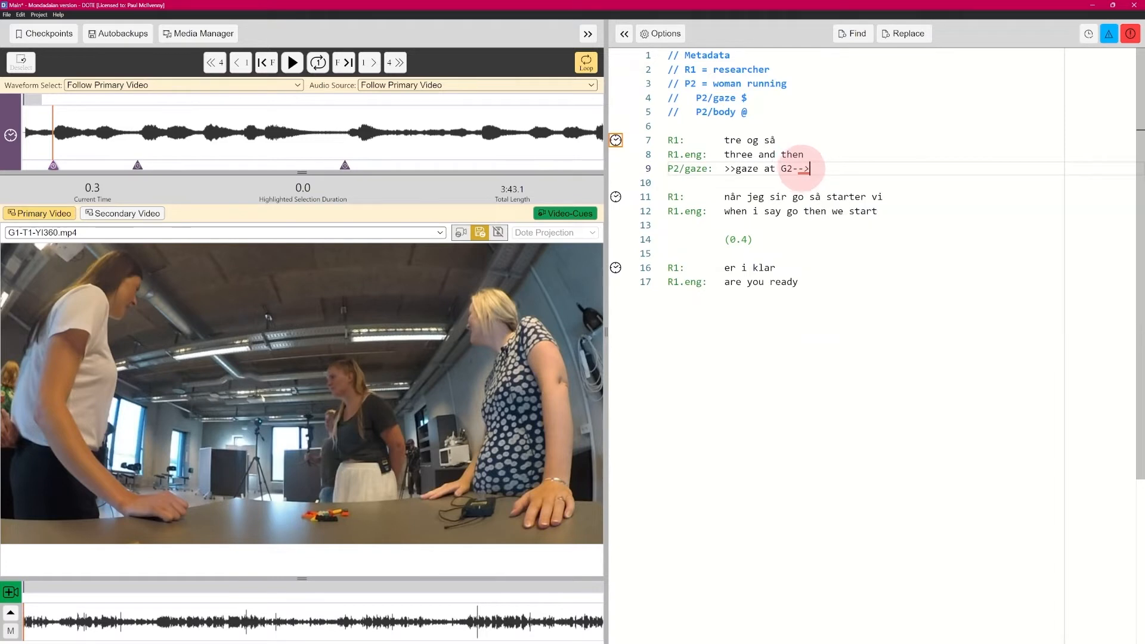
mouse_move(810, 169)
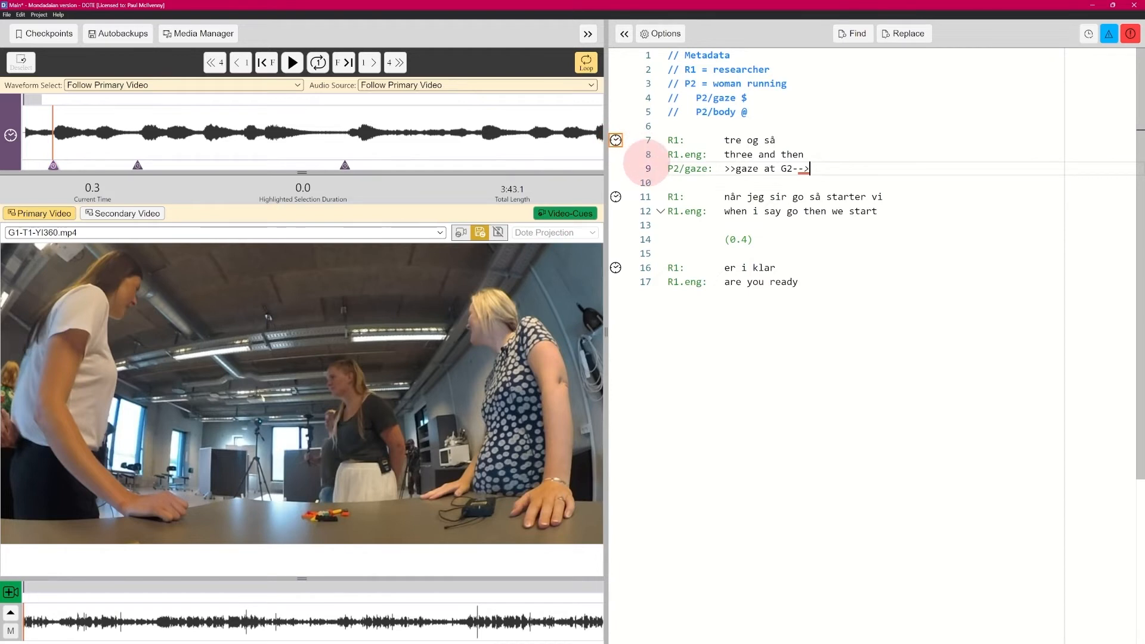
Play the opening briefly to examine the running woman's gaze, pause, and place the playhead at about 1.6 seconds
key("ctrl+space")
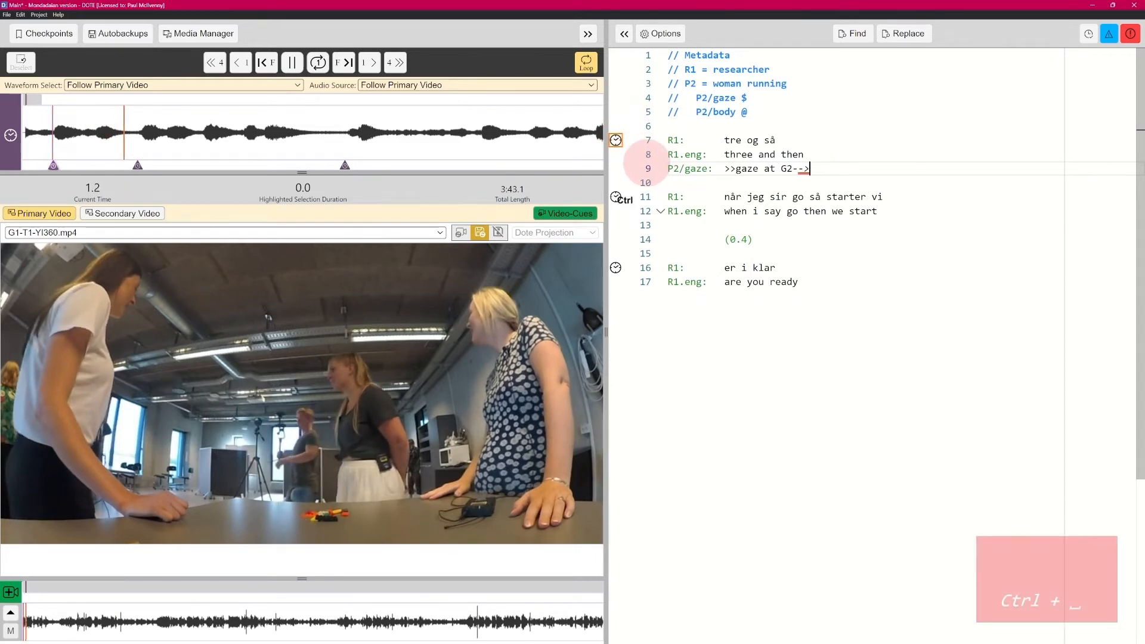
key("ctrl+space")
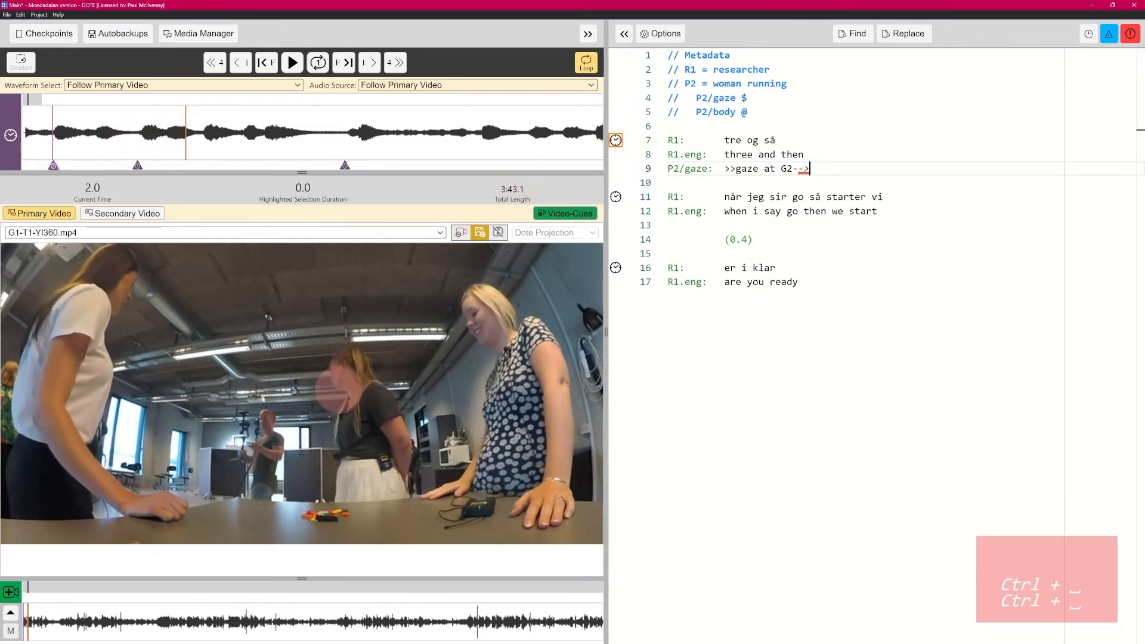
left_click(161, 137)
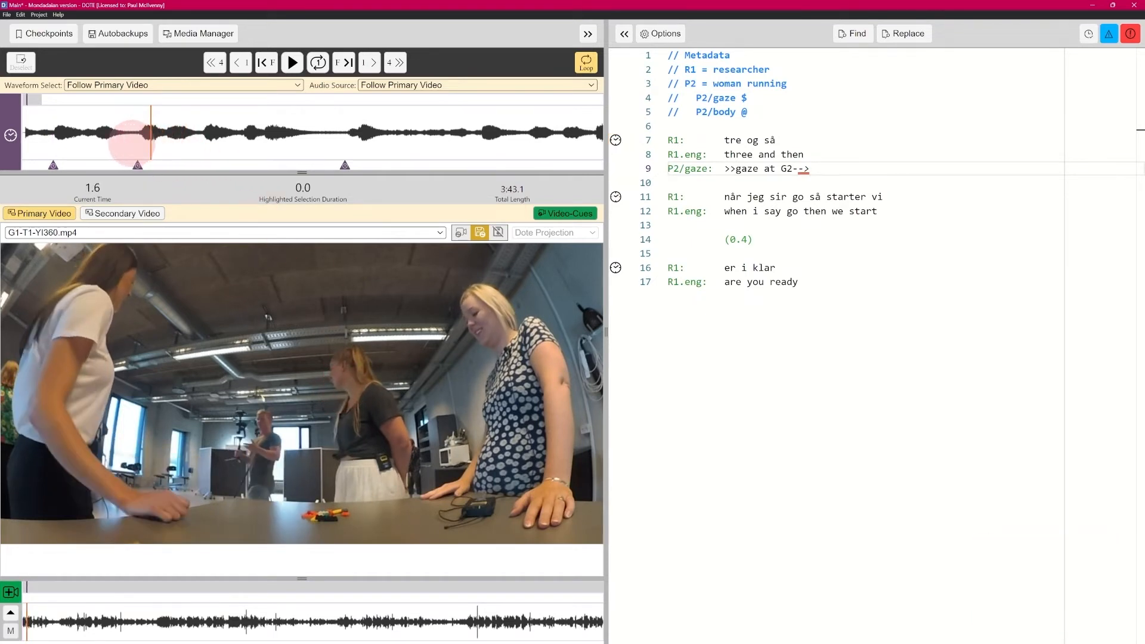
Replay the opening in short bursts to examine P2's gaze shift, and place the playhead at about 1.2 seconds
left_click(132, 140)
key("ctrl+space")
key("ctrl+space")
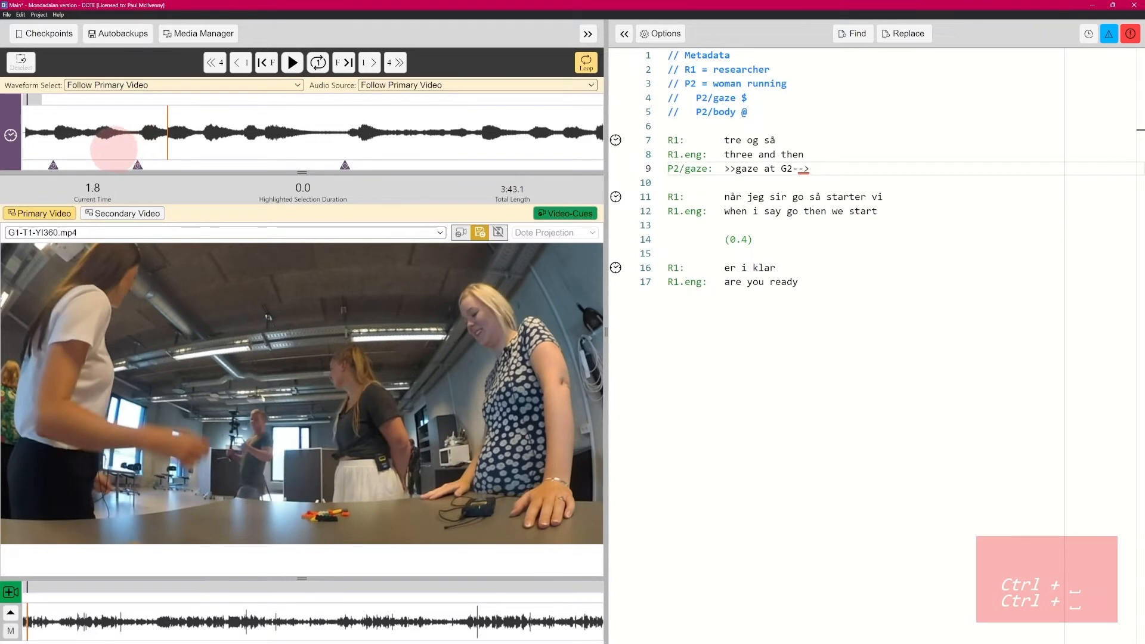
key("ctrl+space")
key("ctrl+space")
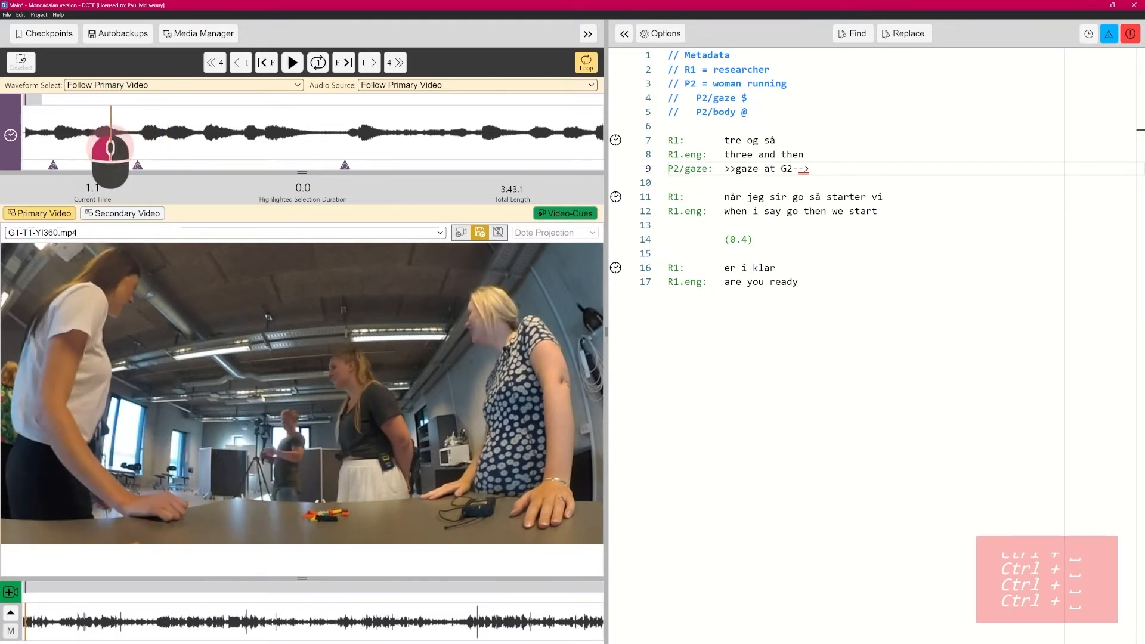
key("ctrl+space")
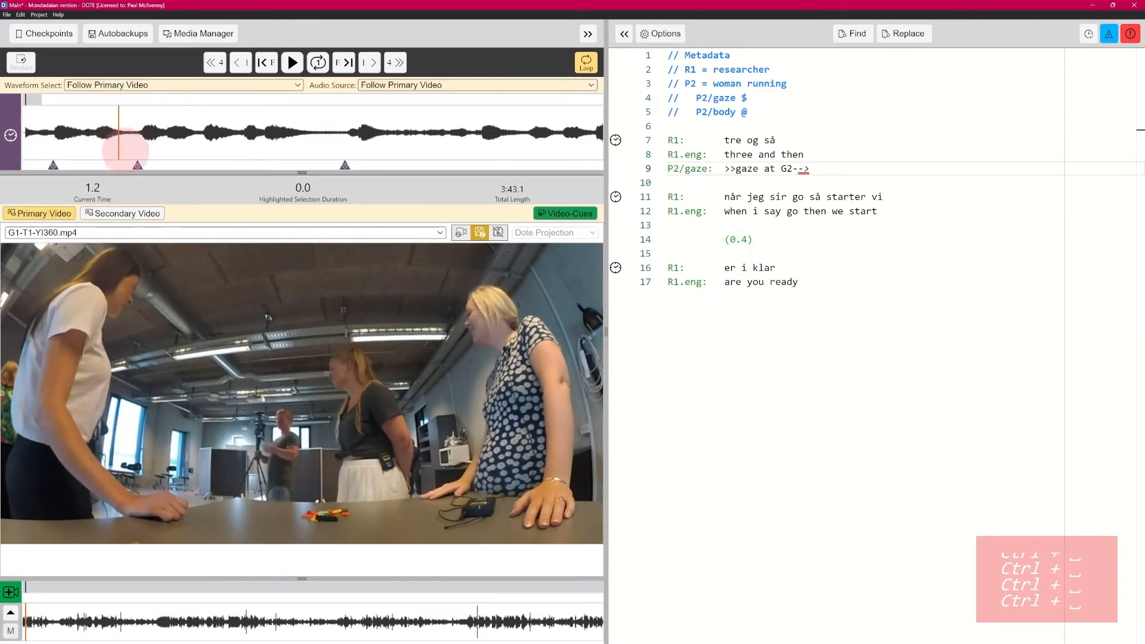
Loop the playback around the 1.2-second position to check exactly where P2's gaze shift begins
key("ctrl+shift+space")
key("ctrl+shift+space")
key("ctrl+shift+space")
key("ctrl+shift+space")
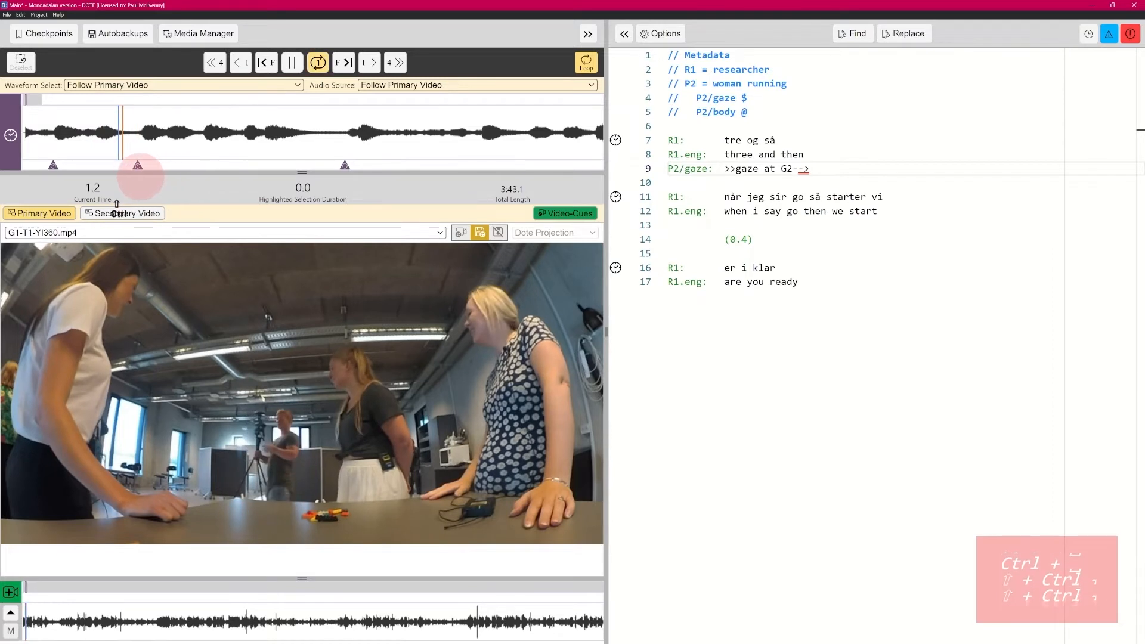
key("ctrl+shift+space")
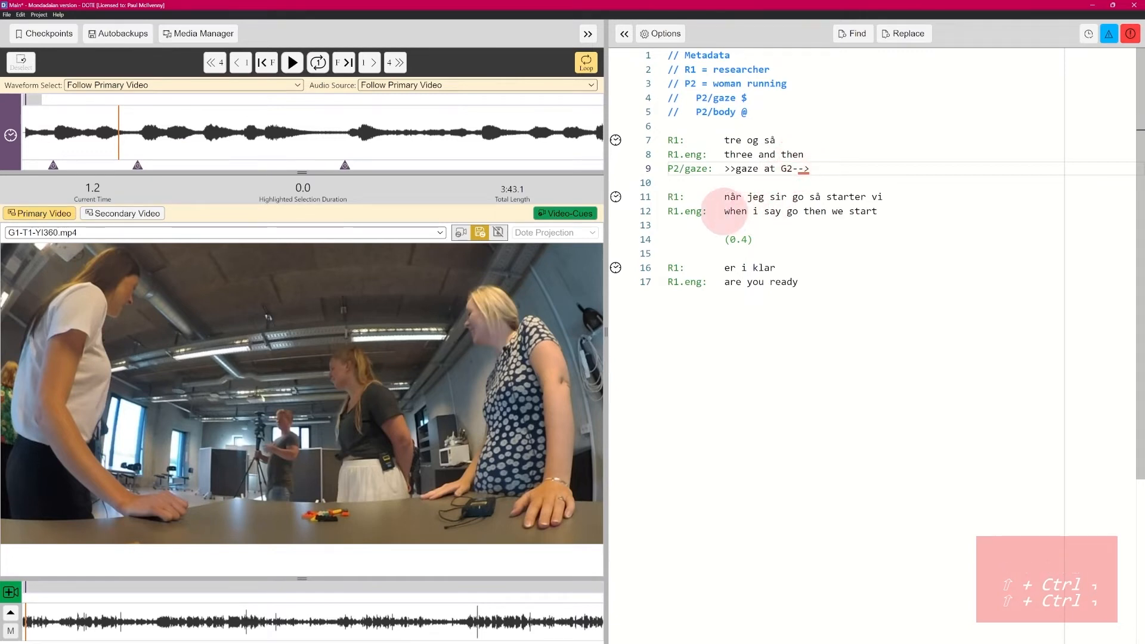
key("ctrl+shift+space")
key("ctrl+shift+space")
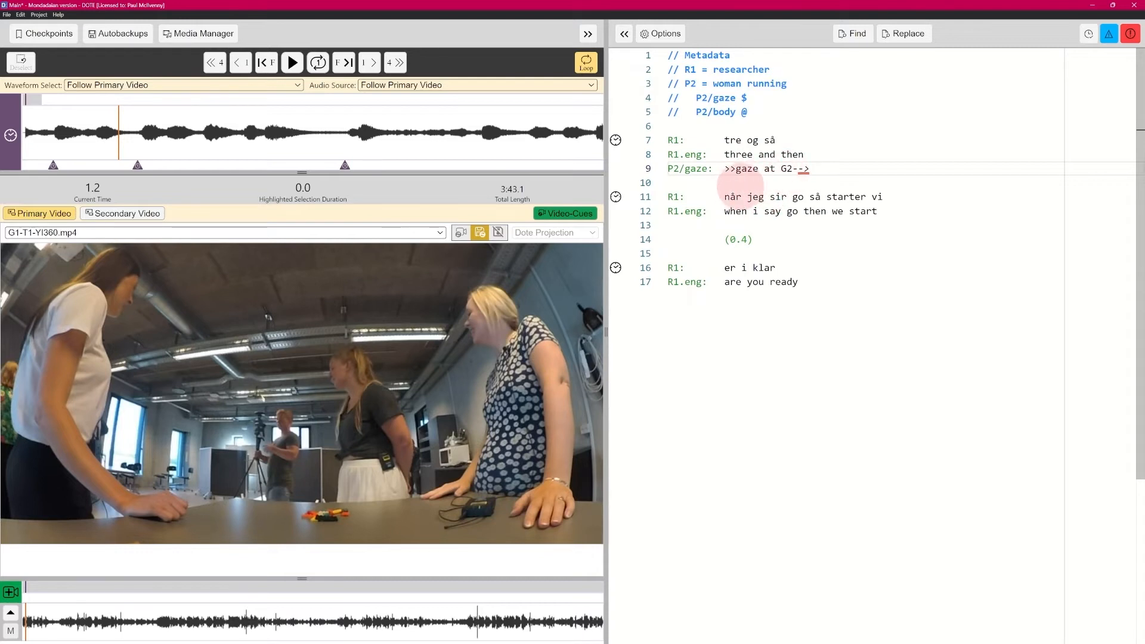
Insert a micropause "(.)" before "når jeg sir go så starter vi" and indent its English translation to match
left_click(722, 198)
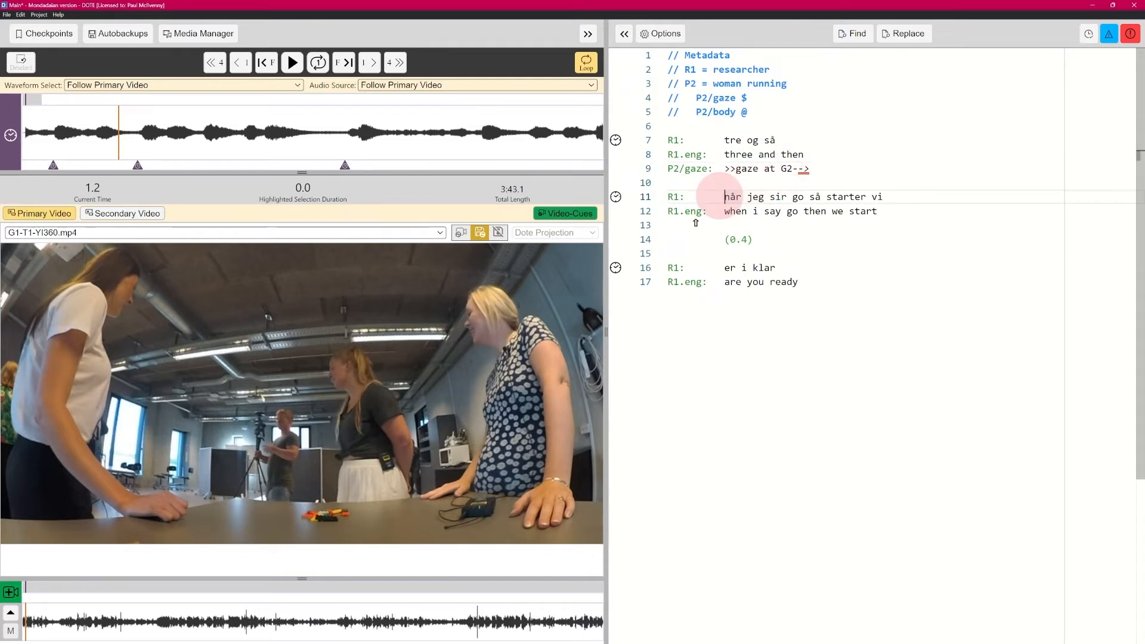
type("(.)")
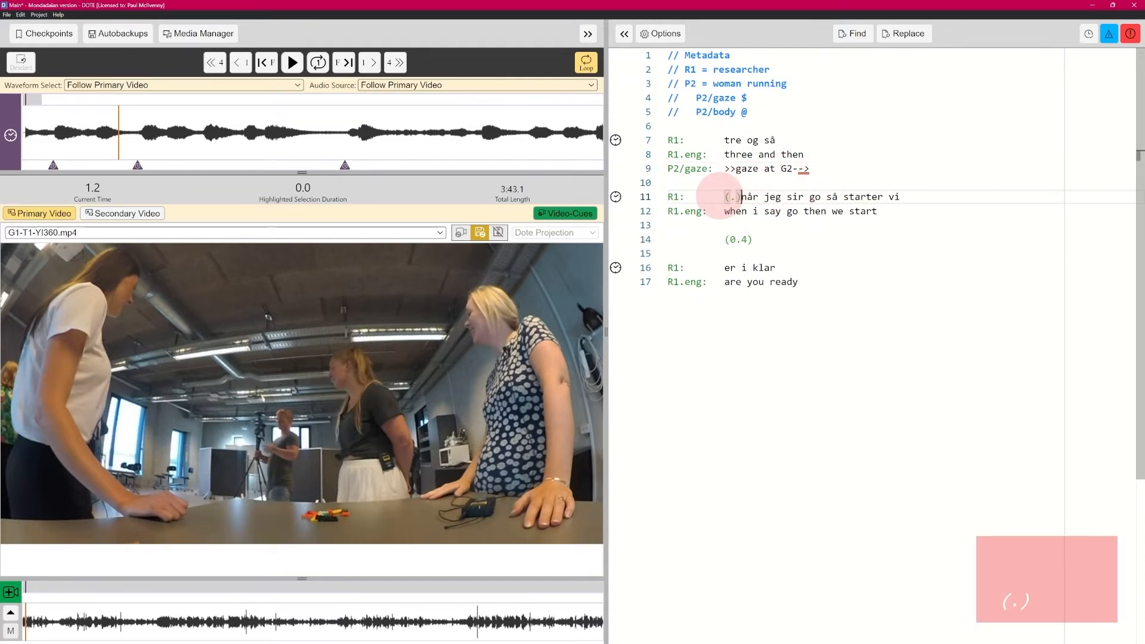
key("Down")
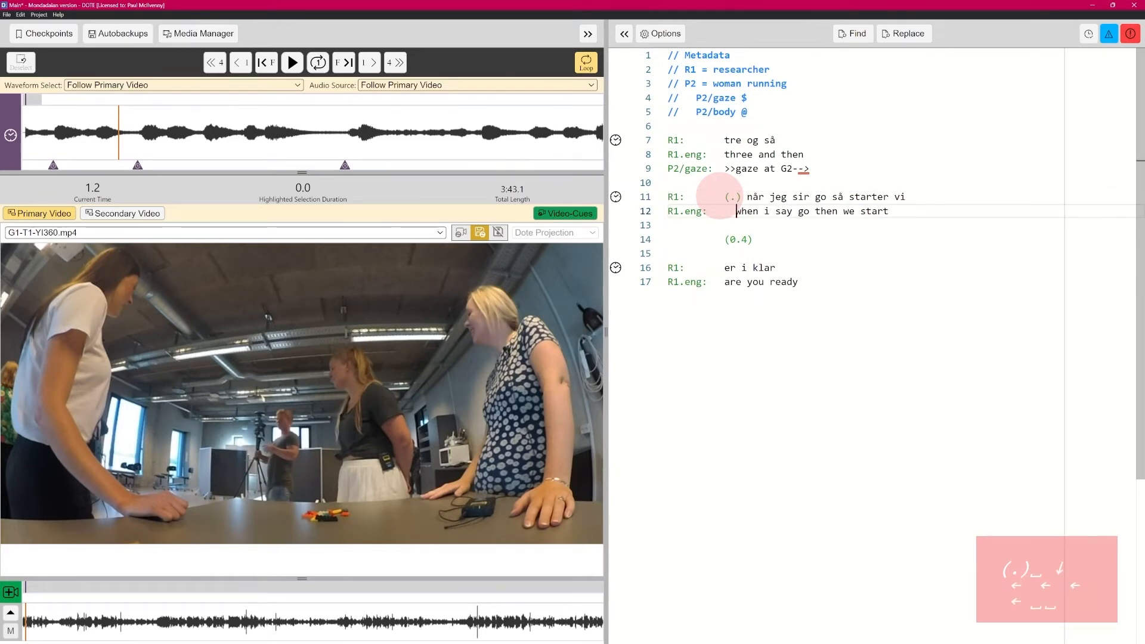
key("Up")
key("Left")
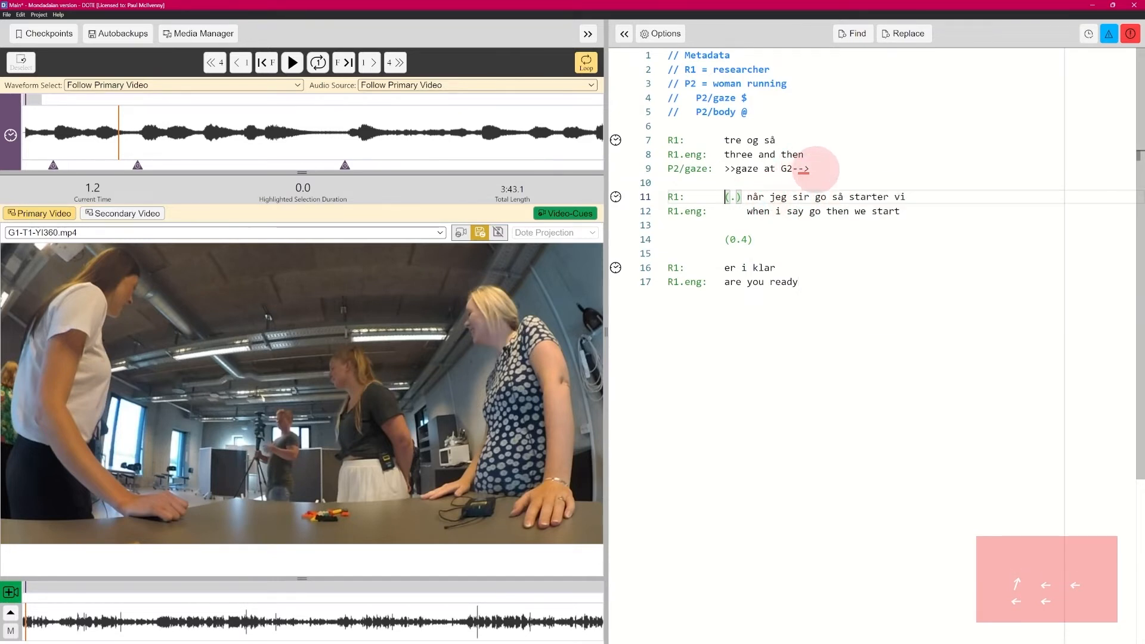
Add a P2/gaze subtier on a new line below "when i say go then we start" using the speaker suggestions
left_click(863, 223)
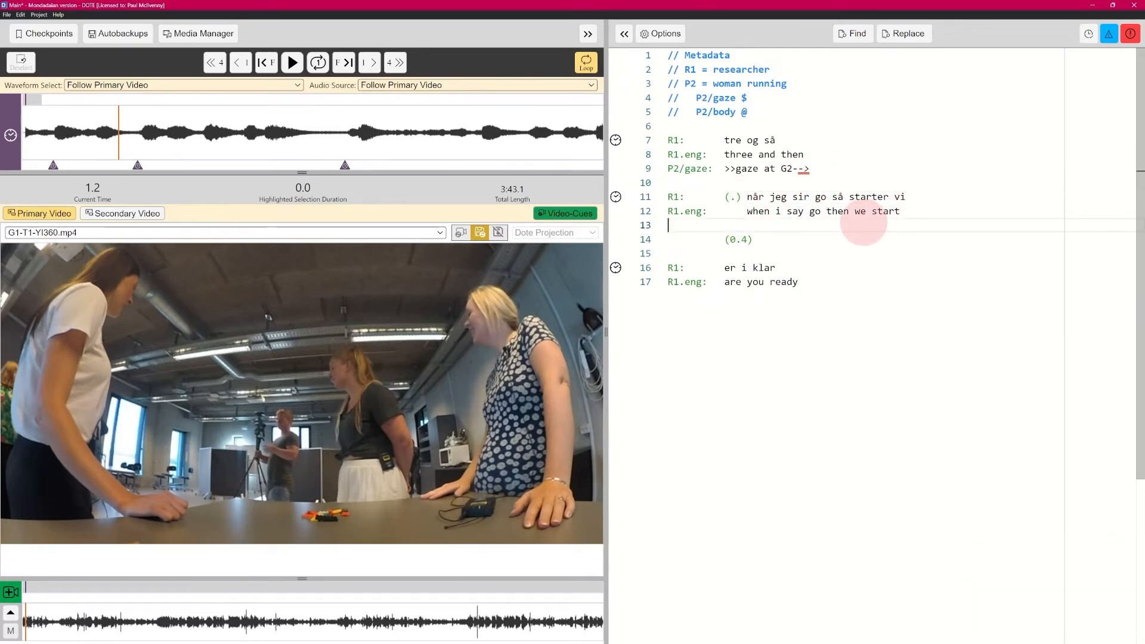
key("Return")
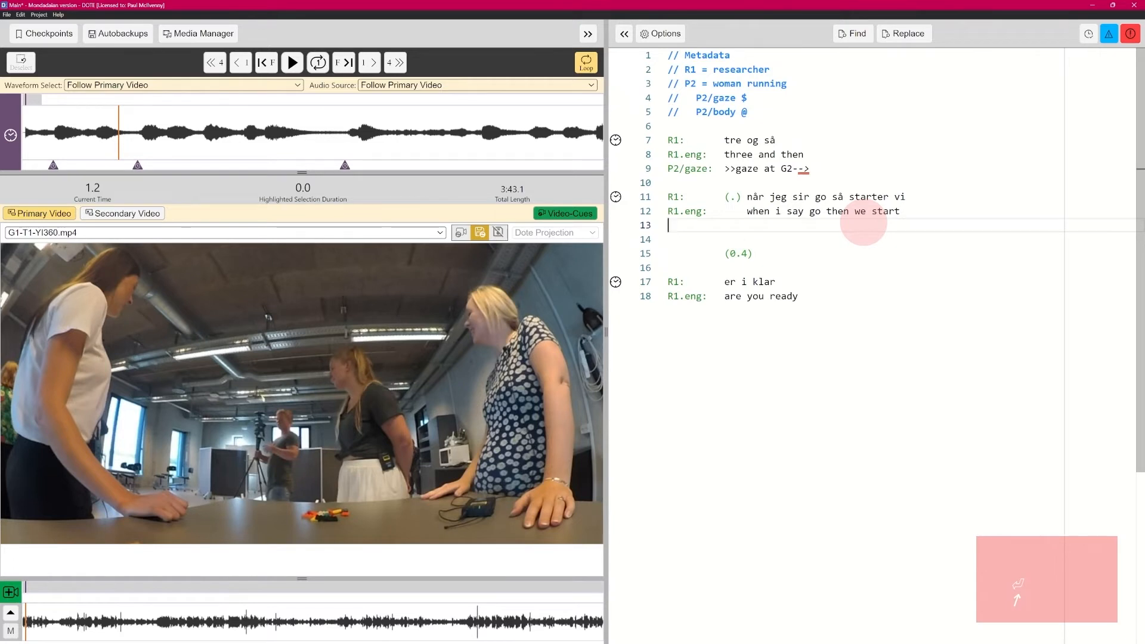
type("P")
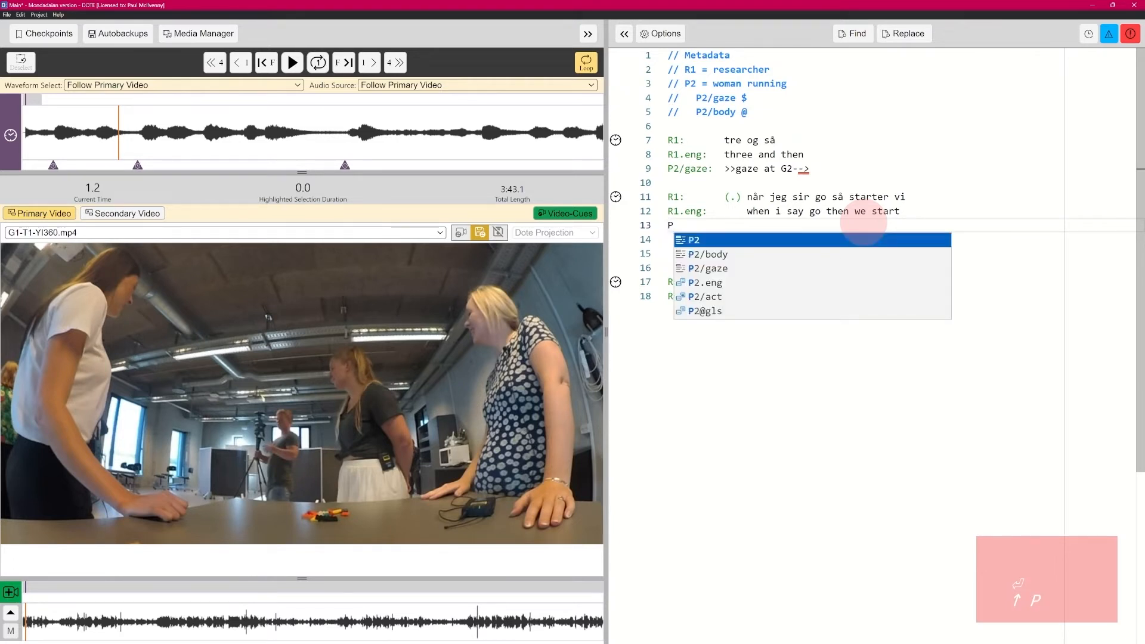
key("Down")
key("Down")
key("Return")
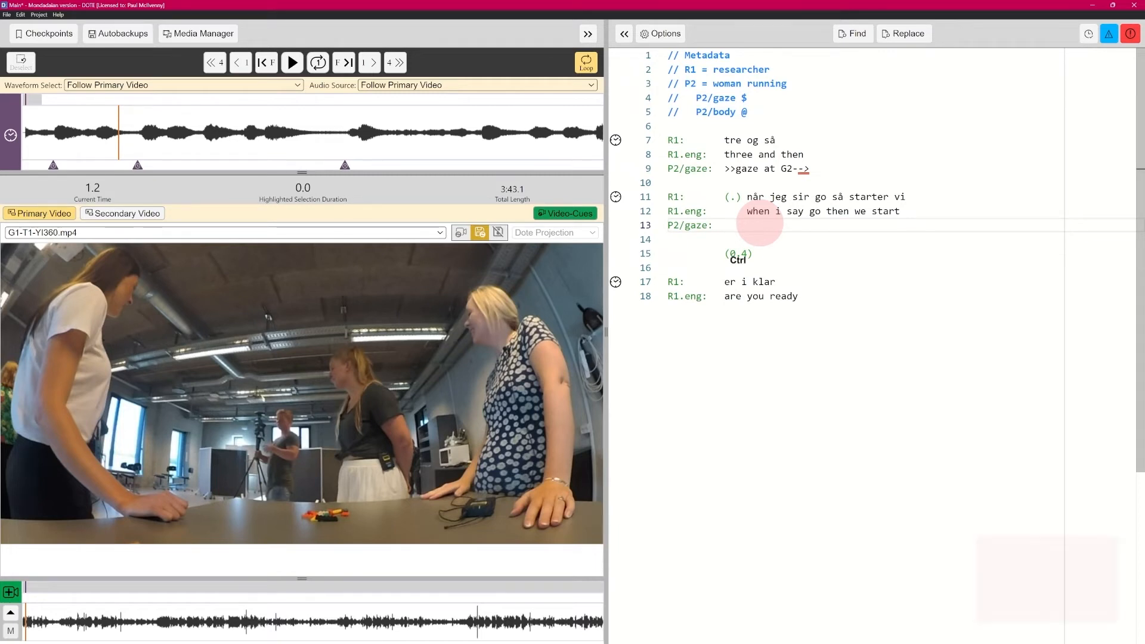
Insert the $ gaze symbol on the new P2/gaze line and before the "(.)" in the R1 line above
key("ctrl+Return")
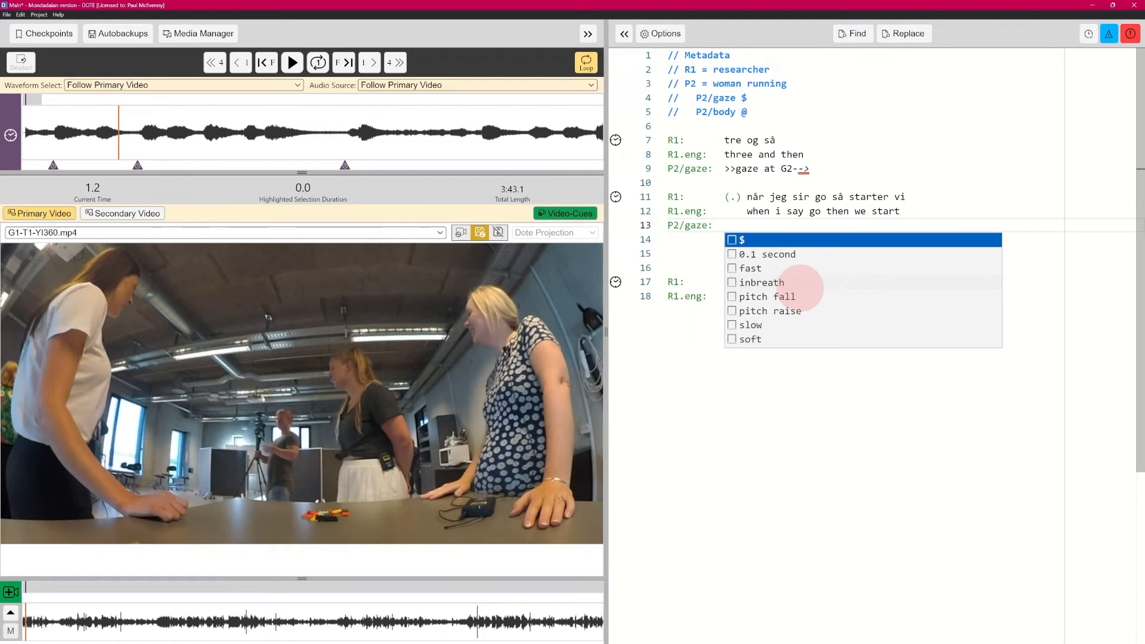
key("Return")
key("Up")
key("Up")
key("Left")
key("ctrl+Return")
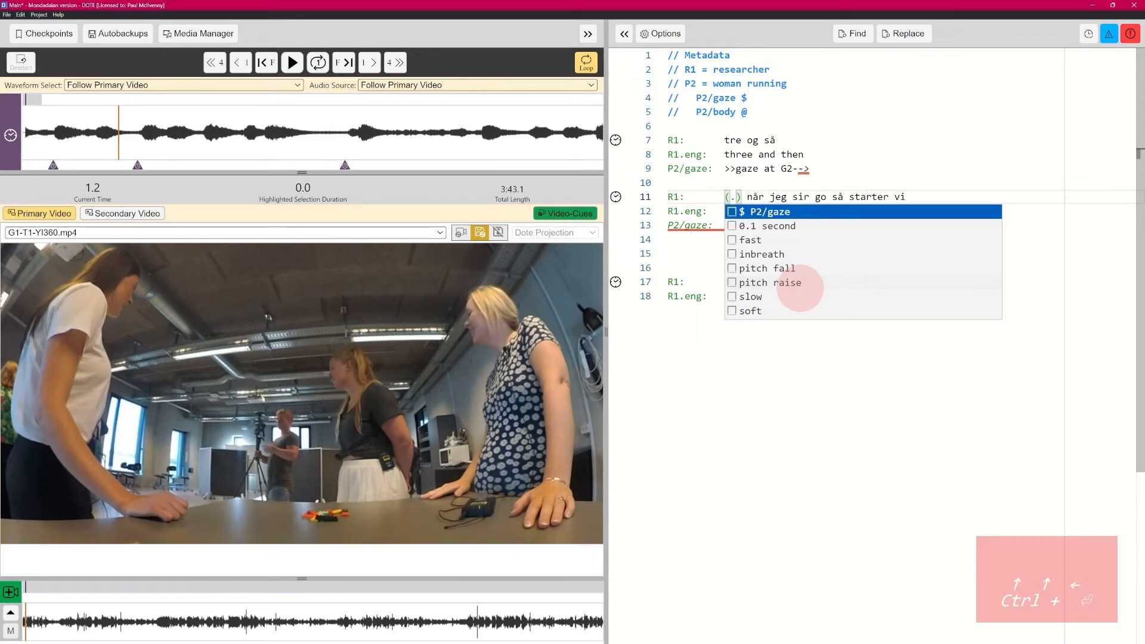
key("Return")
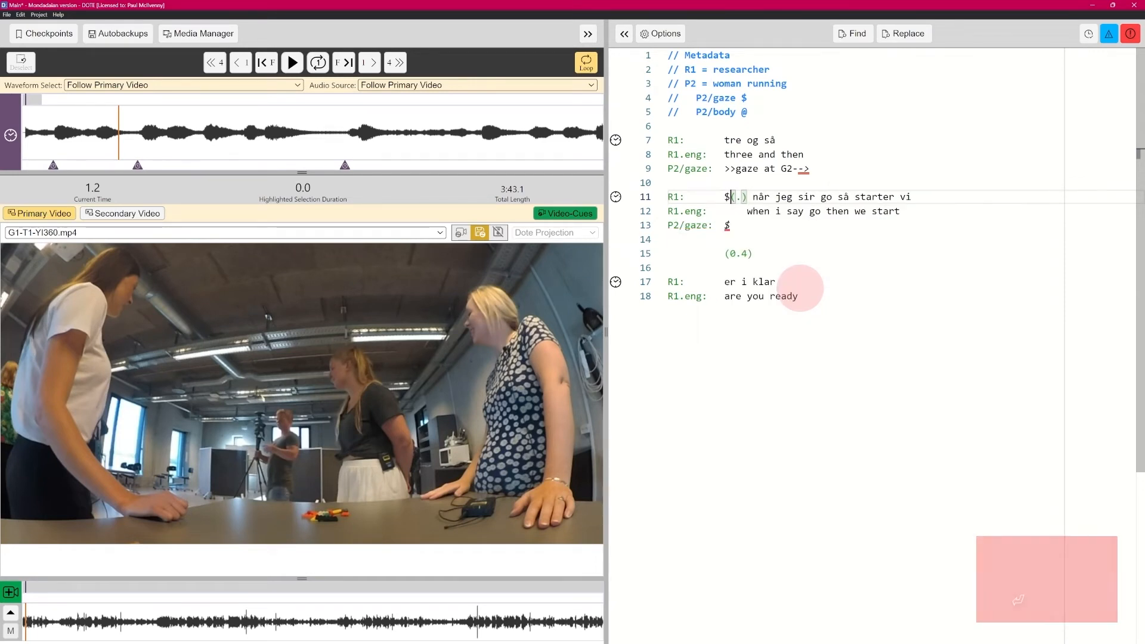
Put "-->" before the $ on the P2/gaze line and align the R1 line's $ with it using the suggested fix
key("Down")
key("Down")
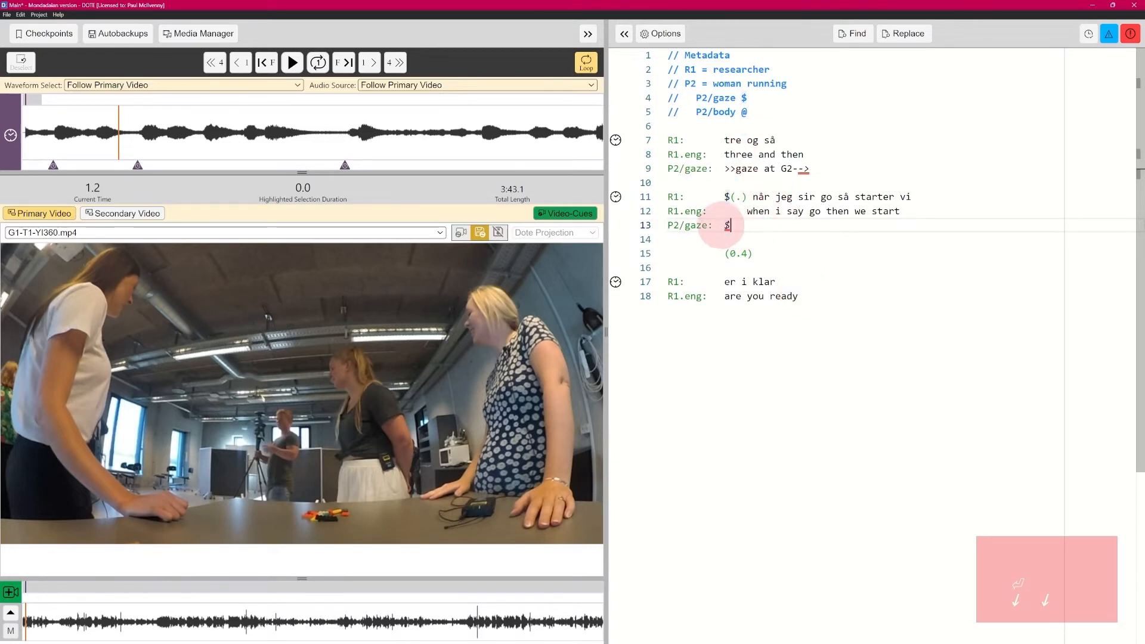
mouse_move(727, 225)
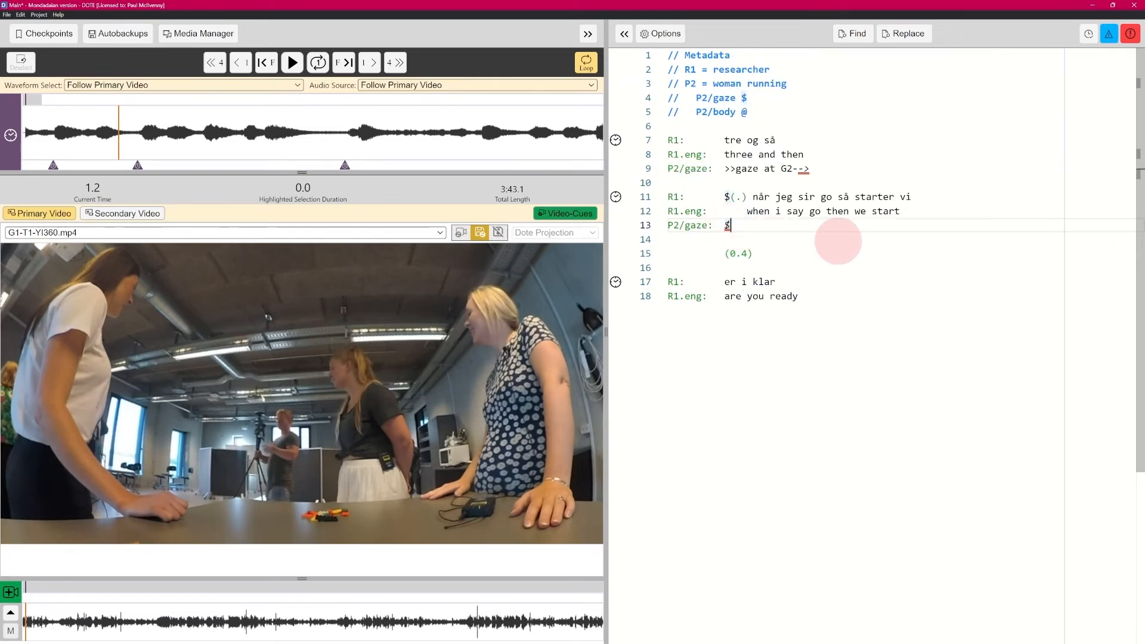
key("Left")
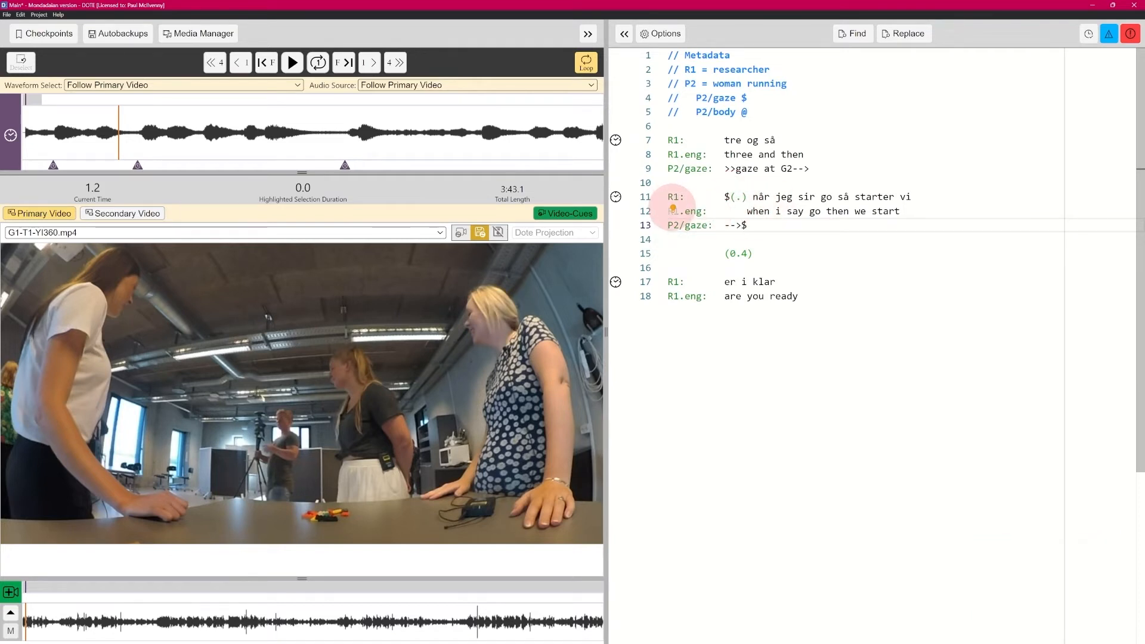
left_click(673, 208)
left_click(710, 246)
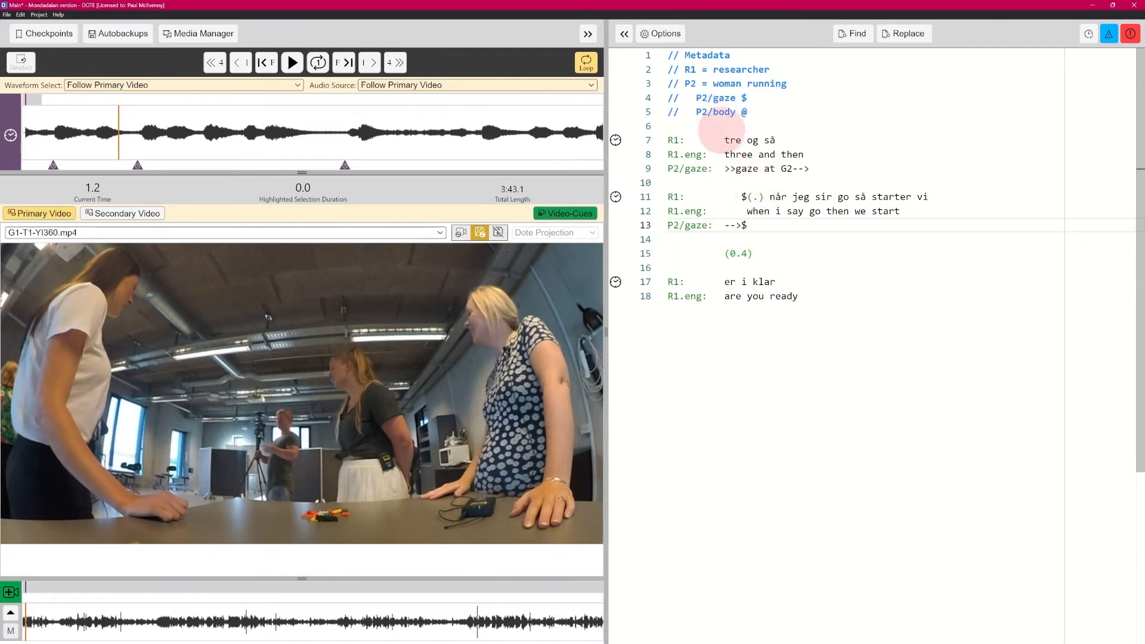
Enter "gaze at R1" after the $ on the second P2/gaze line
left_click(753, 225)
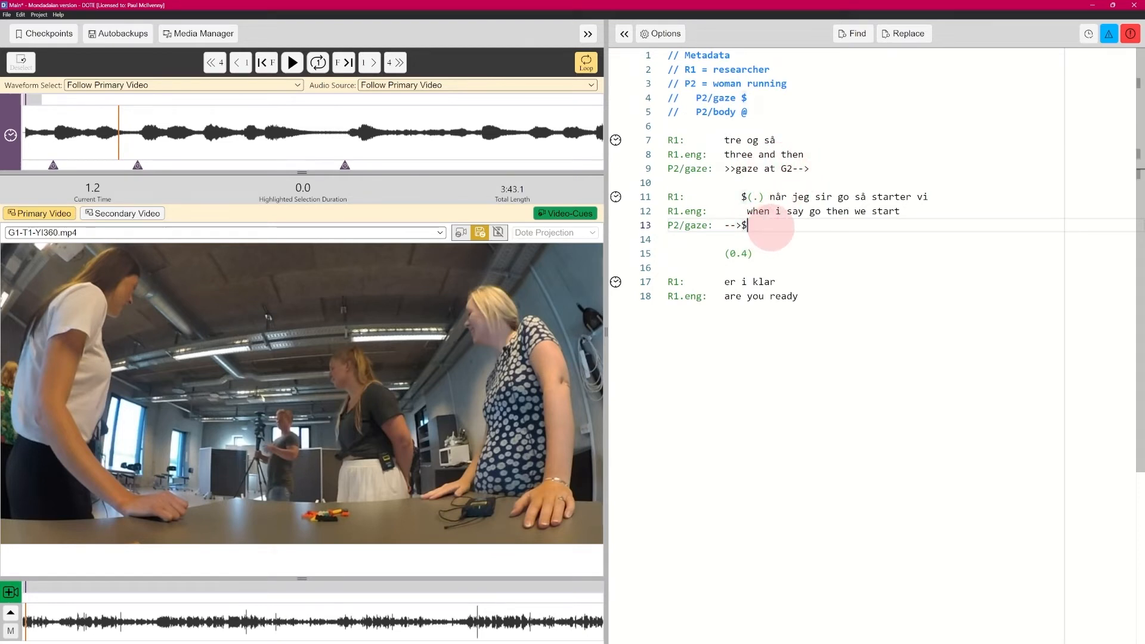
type("gaze")
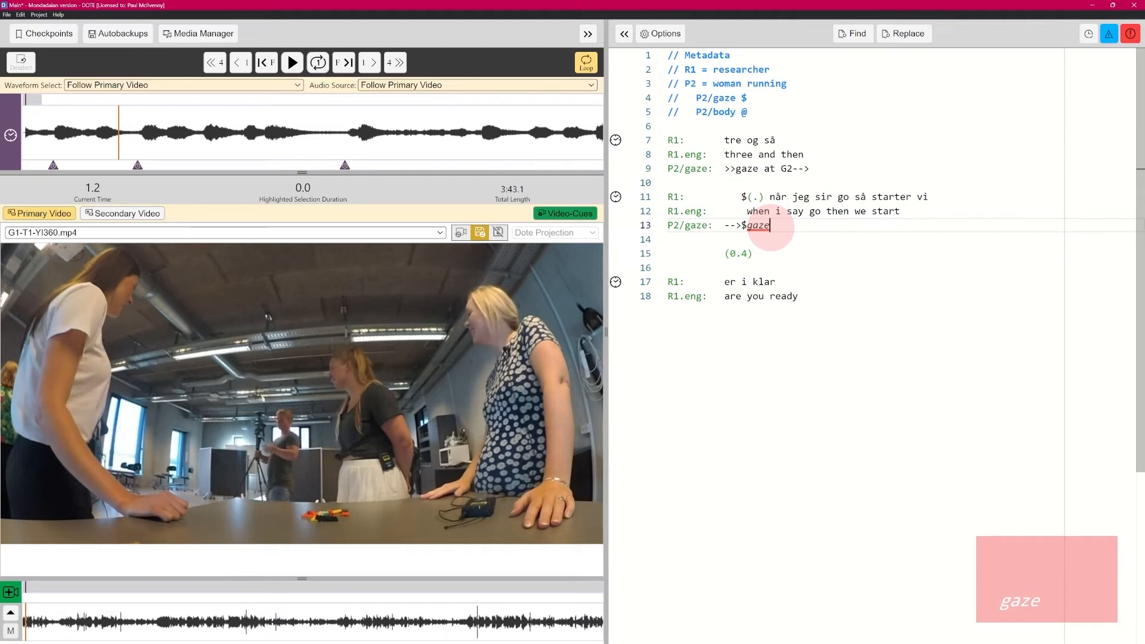
type(" at R1")
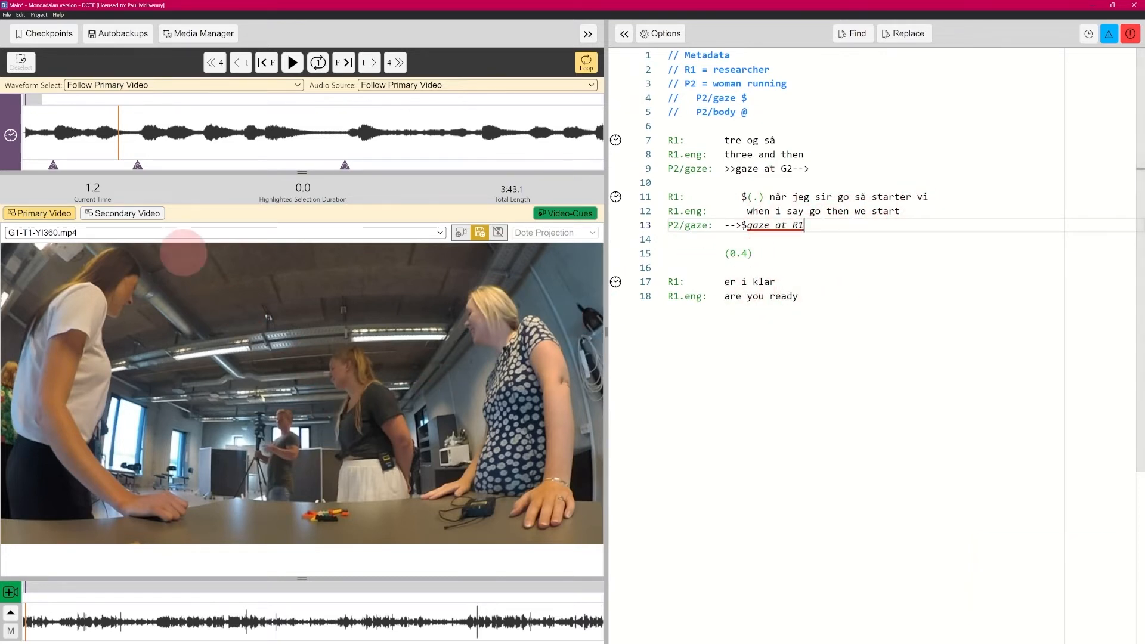
Play on to find where P2's gaze leaves R1, pause, and loop the playback at about 2.7 seconds
key("ctrl+space")
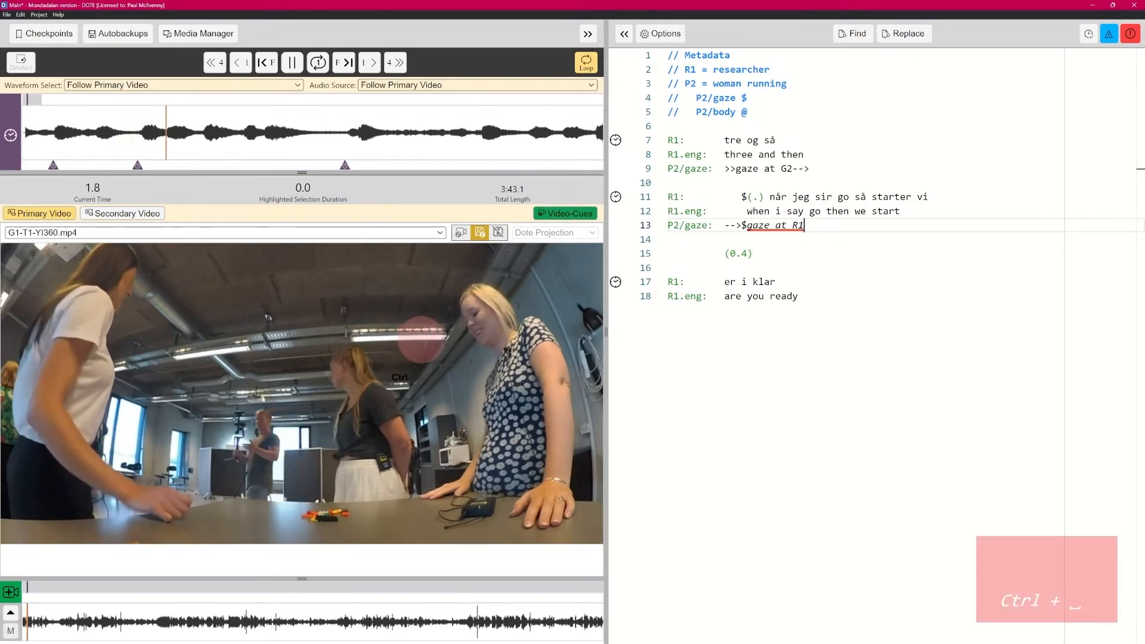
key("ctrl+space")
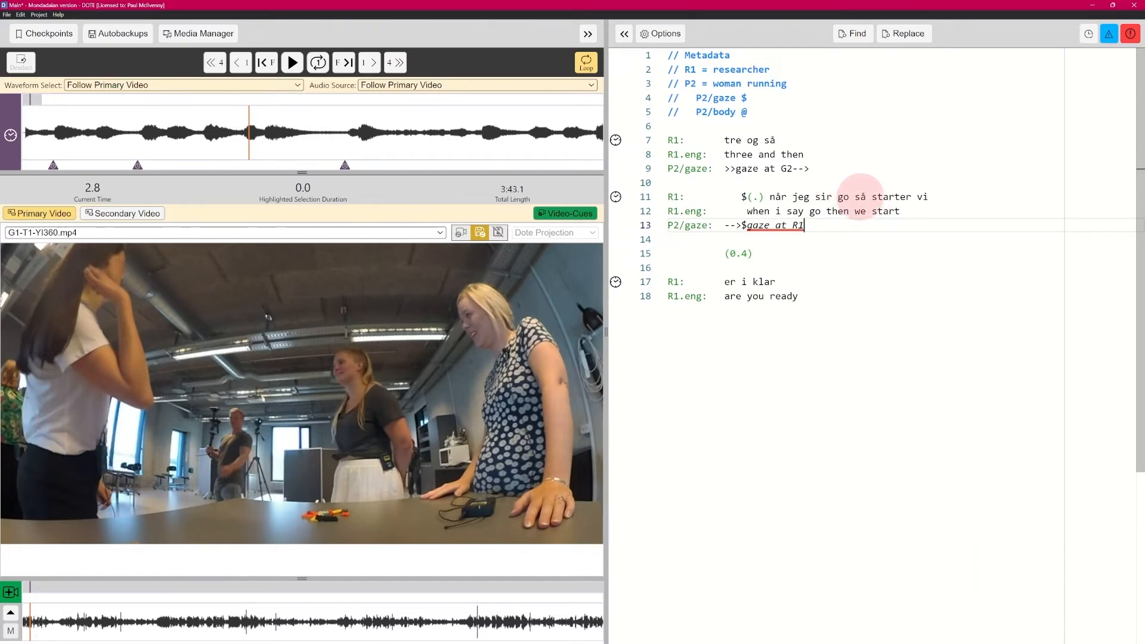
key("ctrl+shift+space")
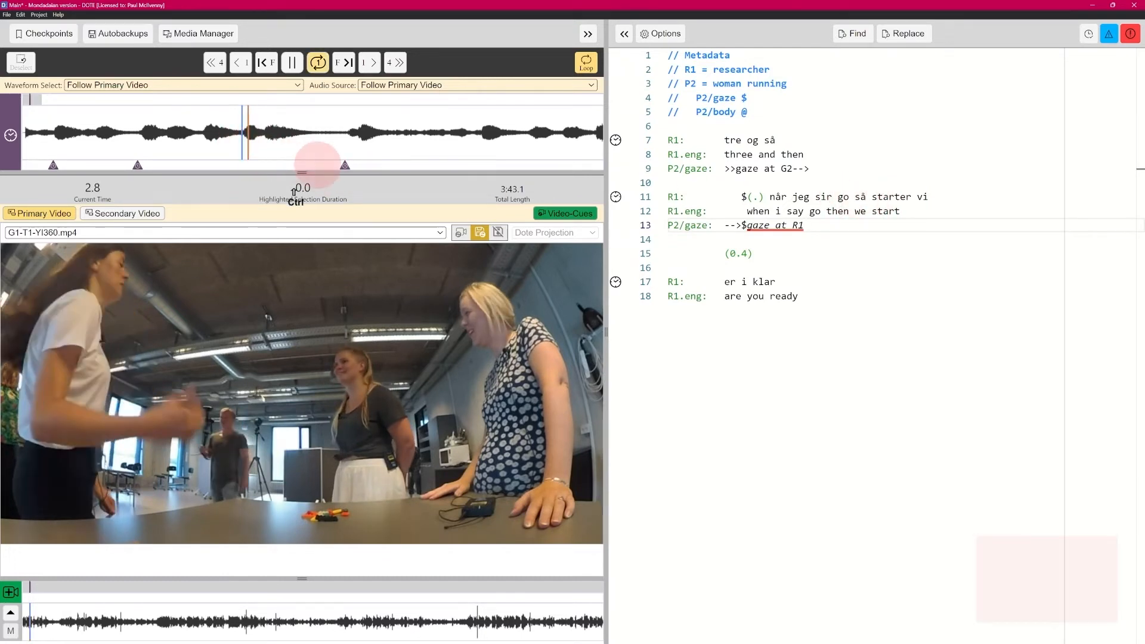
key("ctrl+shift+space")
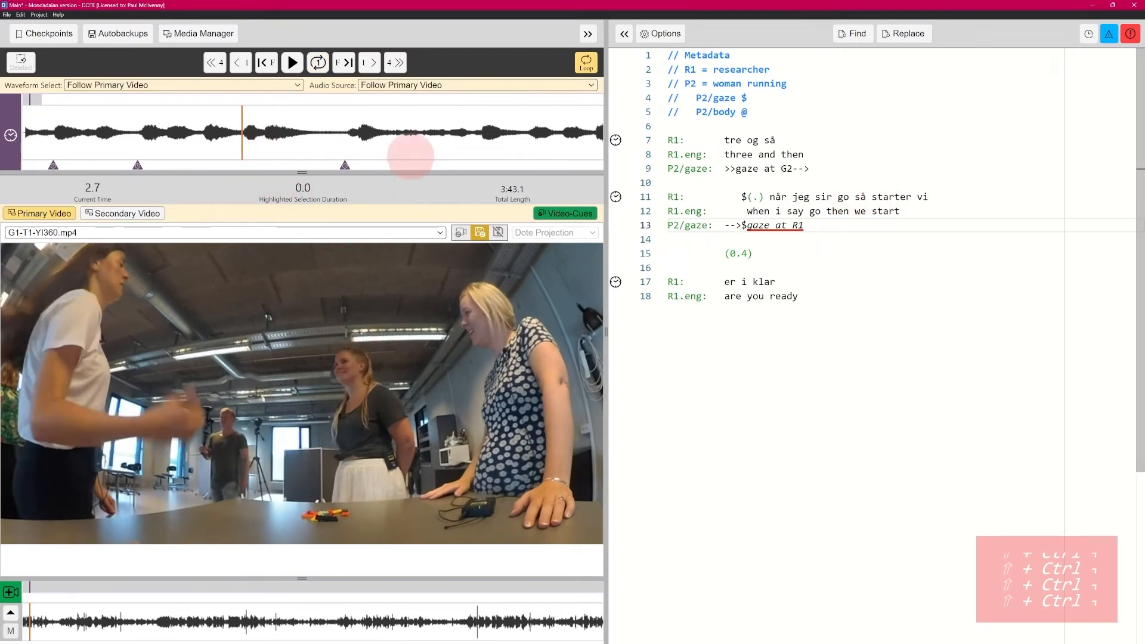
Insert the $ P2/gaze symbol before "så" in "når jeg sir go så starter vi"
left_click(859, 198)
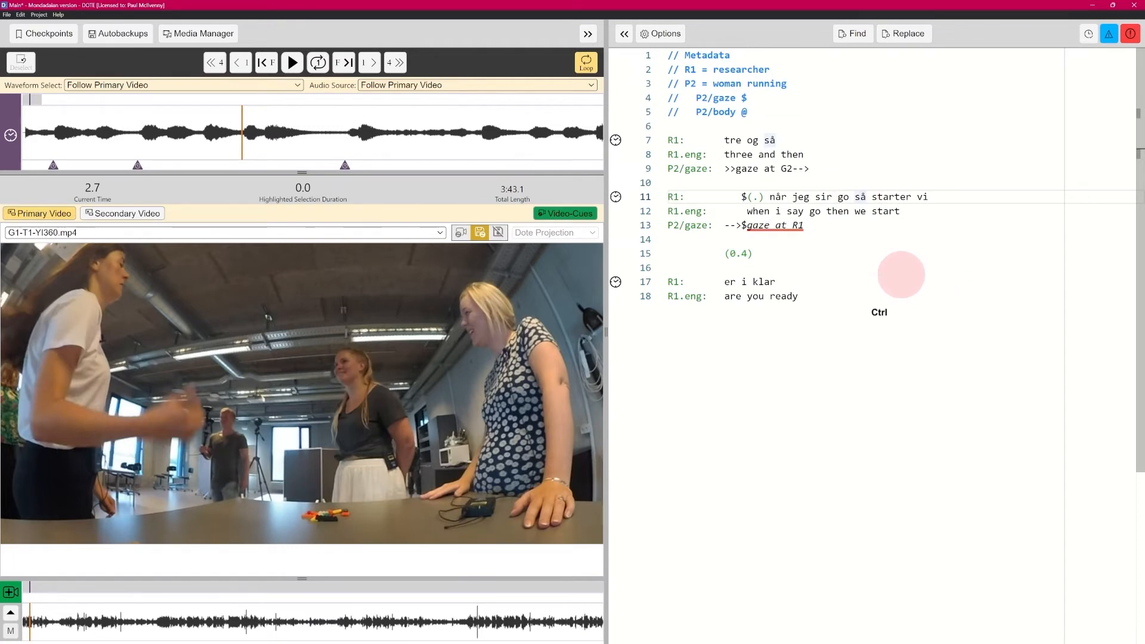
key("ctrl+Return")
key("Return")
Extend the P2/gaze line after "gaze at R1" with "-----,,,,$gaze at P3-->", aligning its $ with the one before "så"
key("Down")
key("Down")
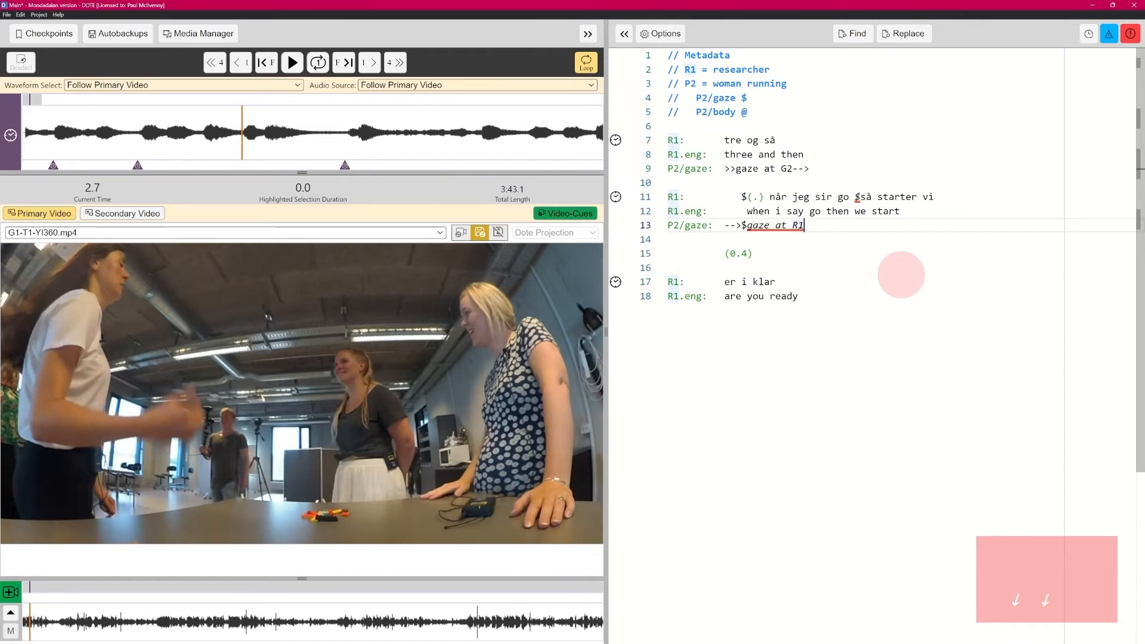
type("-----,,,,")
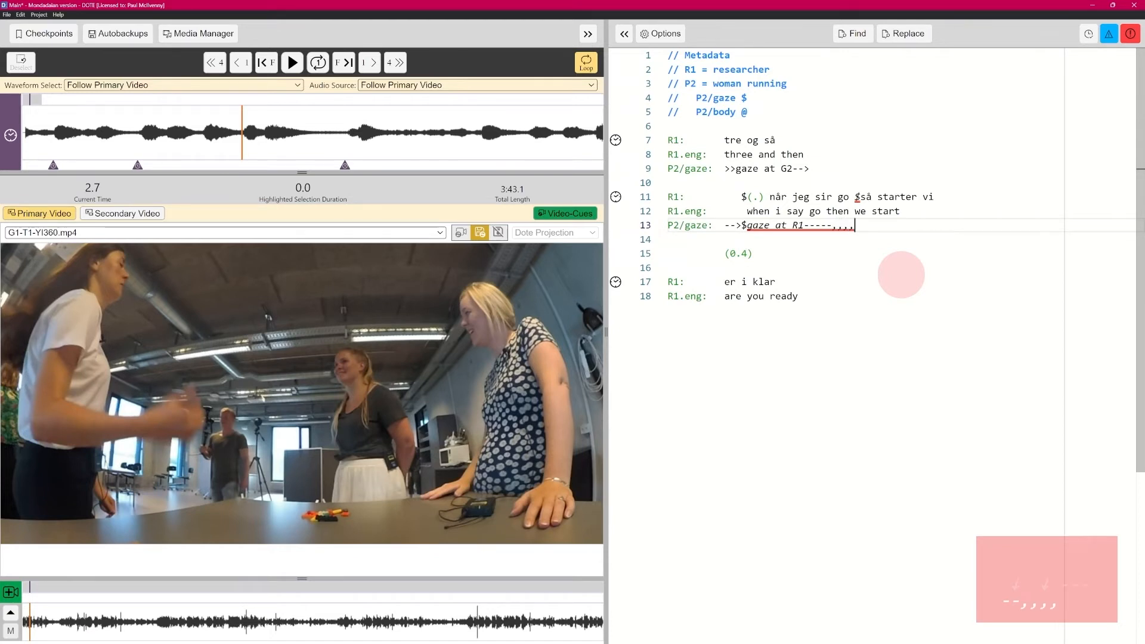
key("ctrl+space")
key("Return")
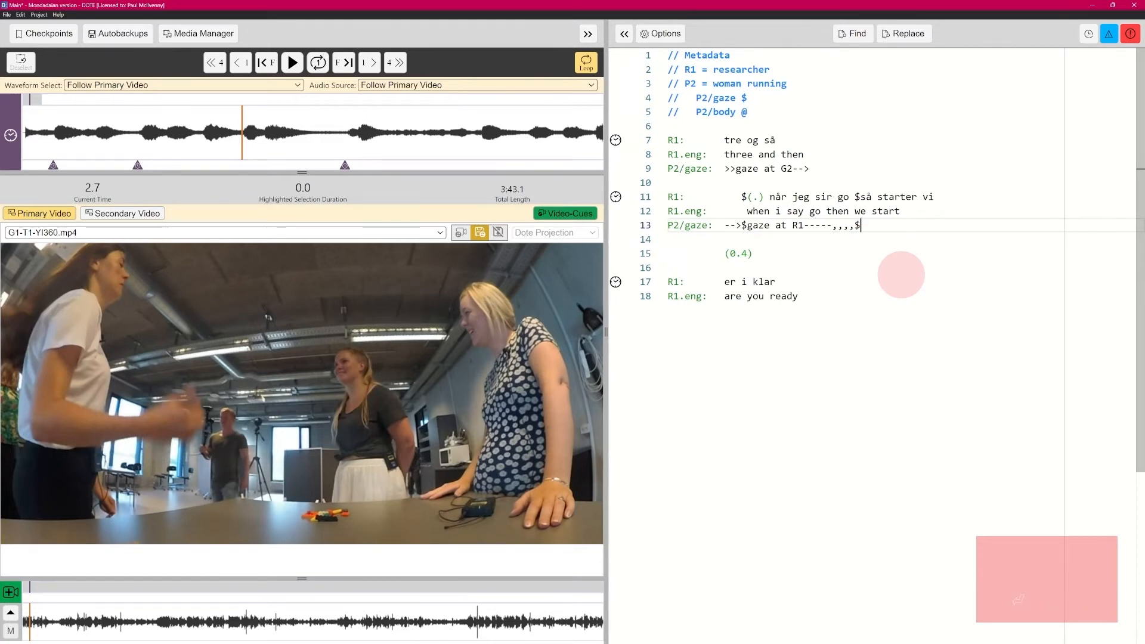
type("gaze at P")
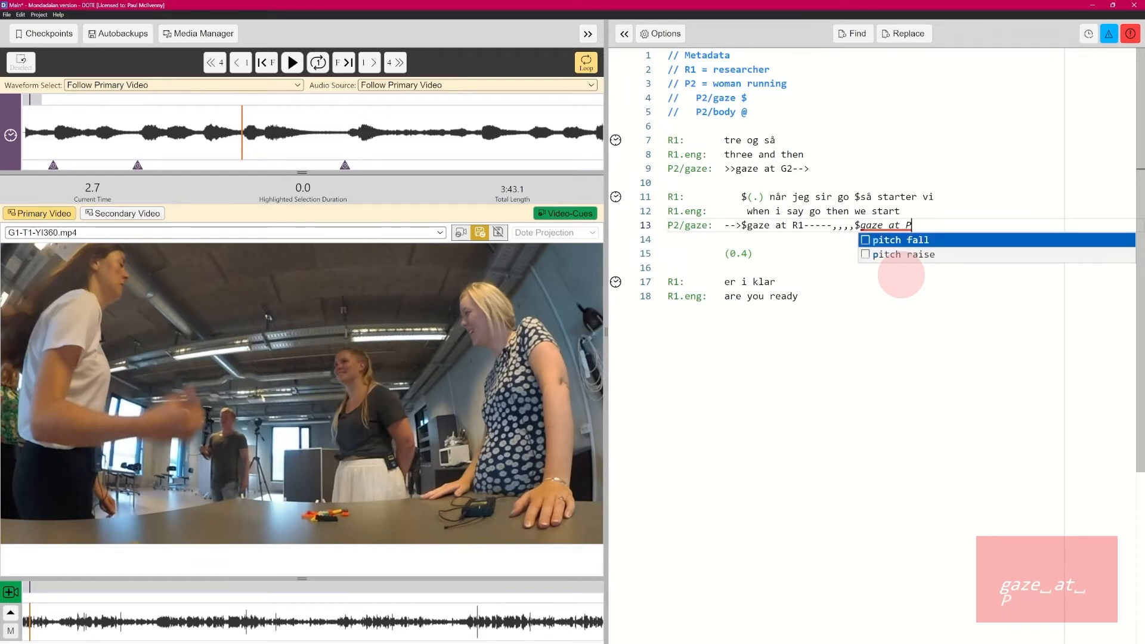
type("3-->")
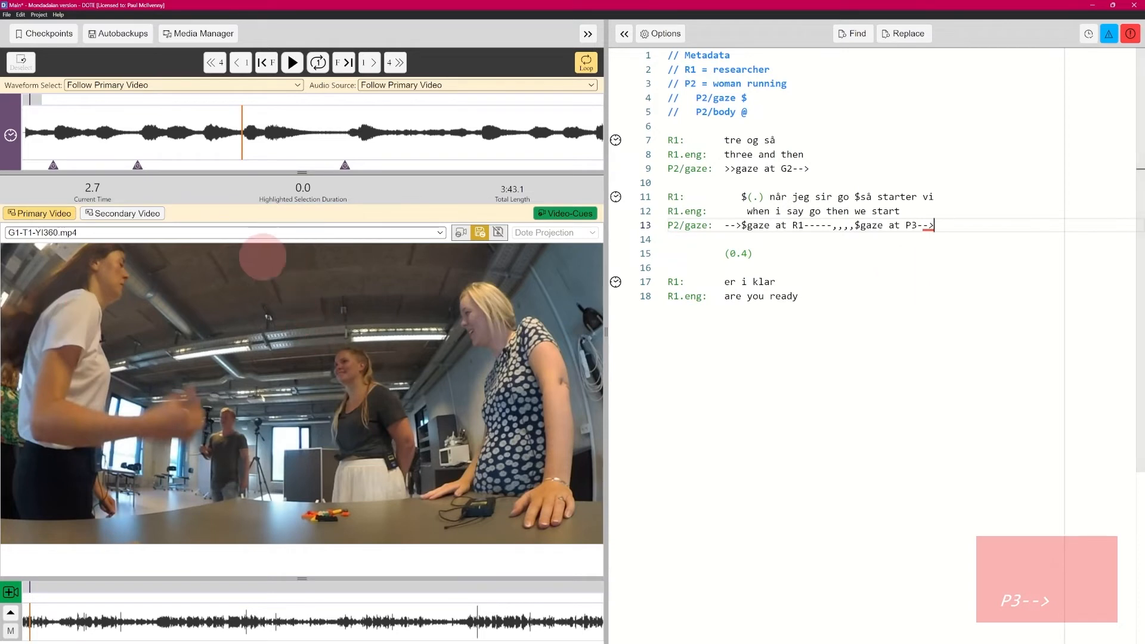
Play on from about 2.7 to 5.5 seconds in short bursts to examine how P2's gaze shifts
key("ctrl+space")
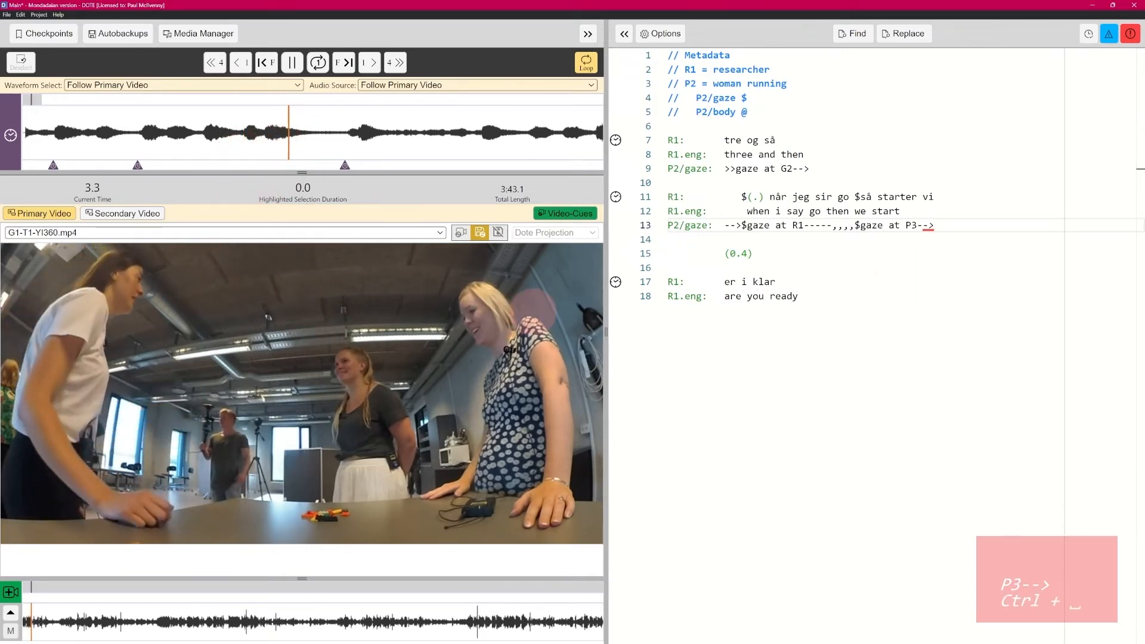
key("ctrl+space")
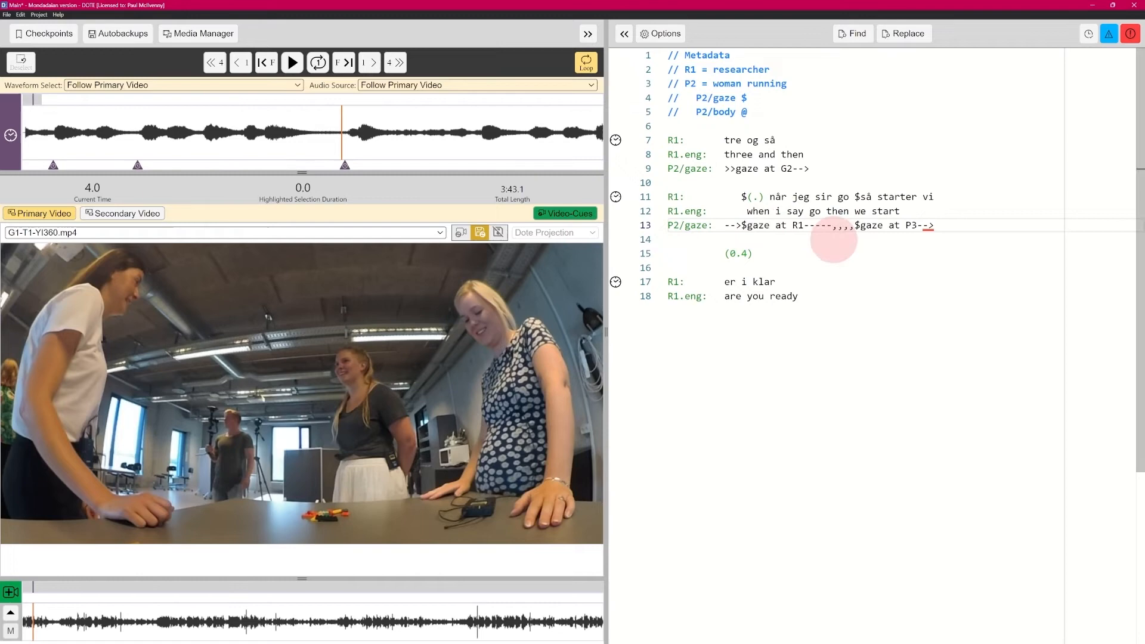
mouse_move(928, 224)
key("ctrl+space")
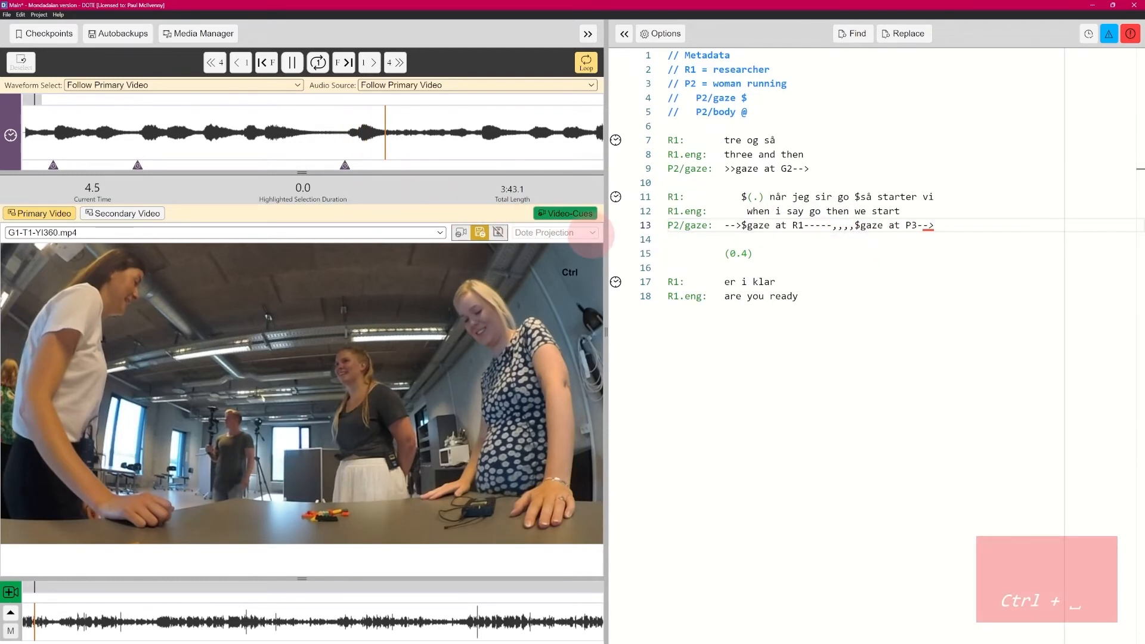
key("ctrl+space")
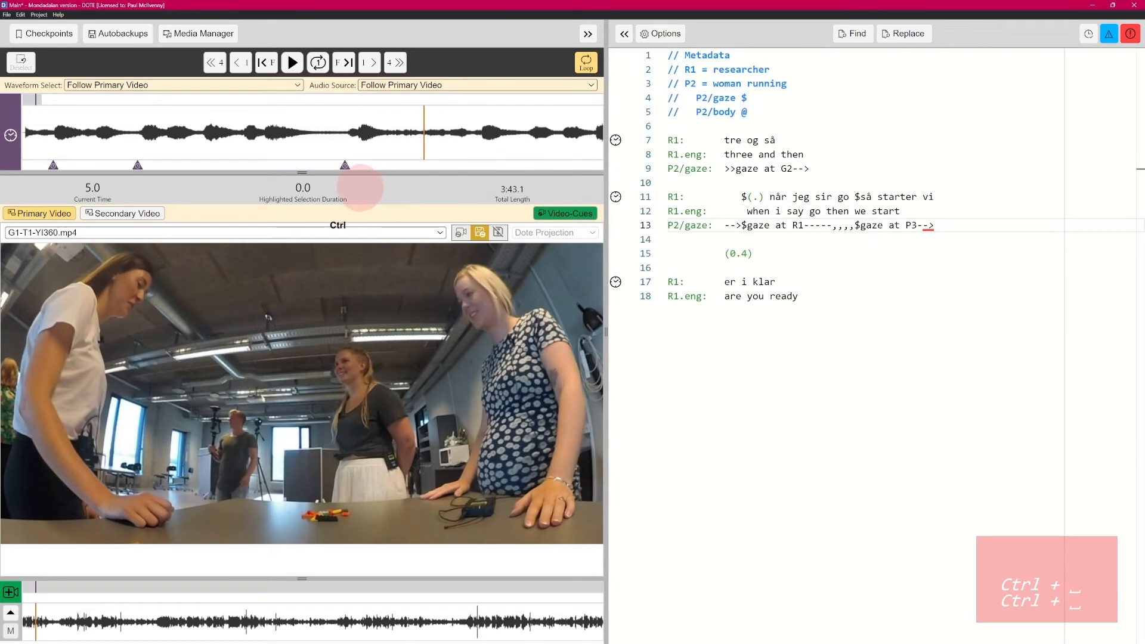
key("ctrl+space")
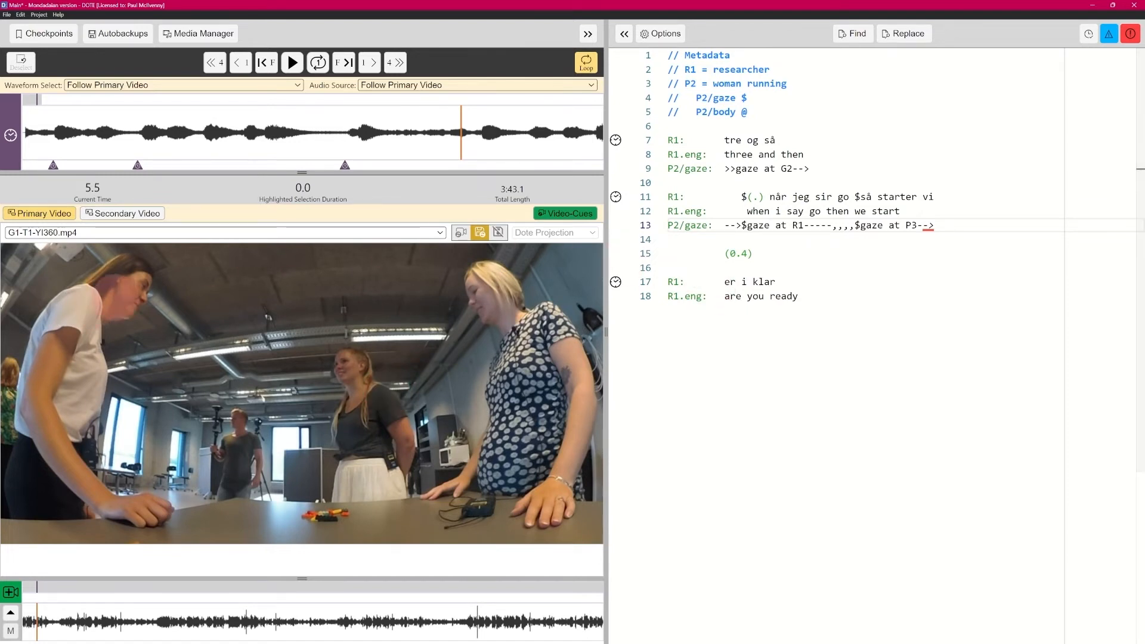
Replay the opening from the "tre og så" timecode to examine the participants' gaze, and return to that timecode
left_click(615, 197)
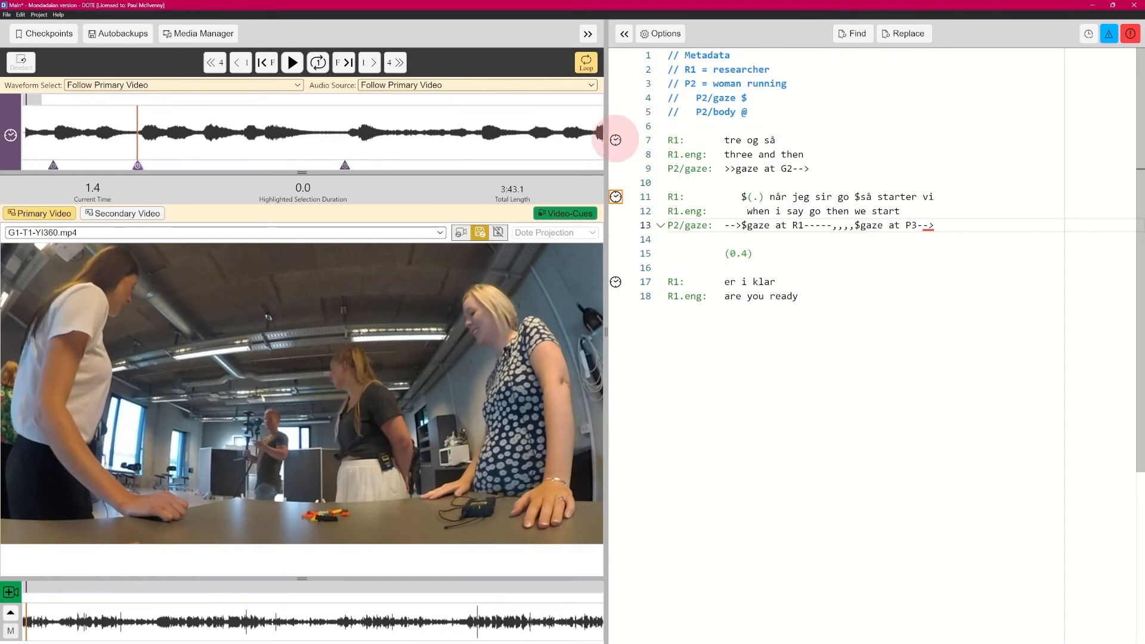
left_click(616, 140)
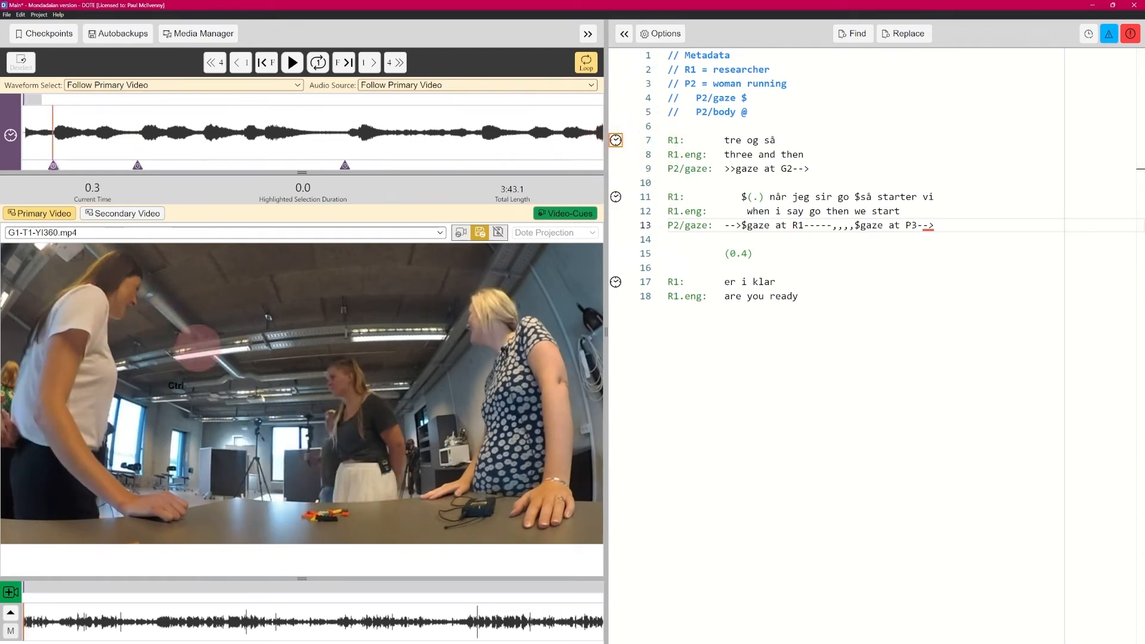
key("ctrl+space")
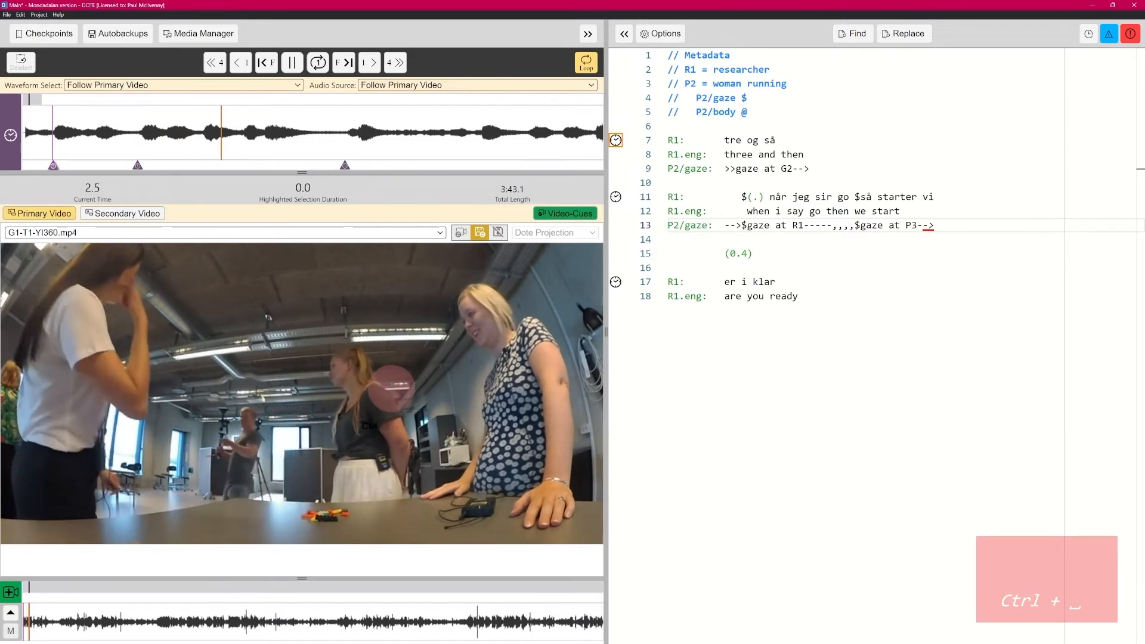
key("ctrl+space")
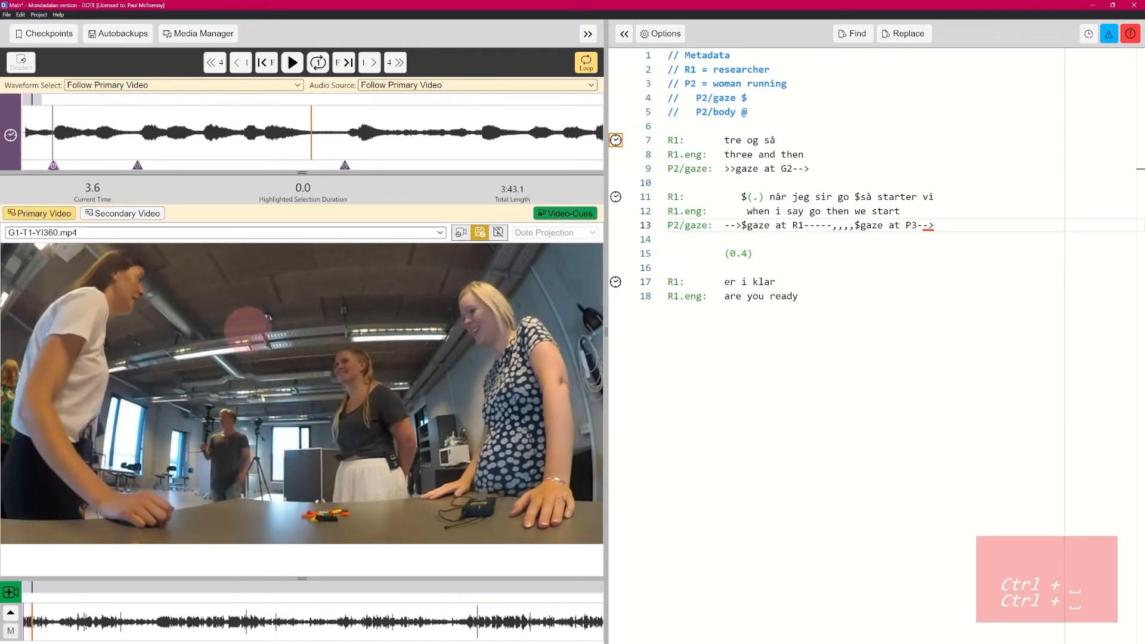
left_click(616, 140)
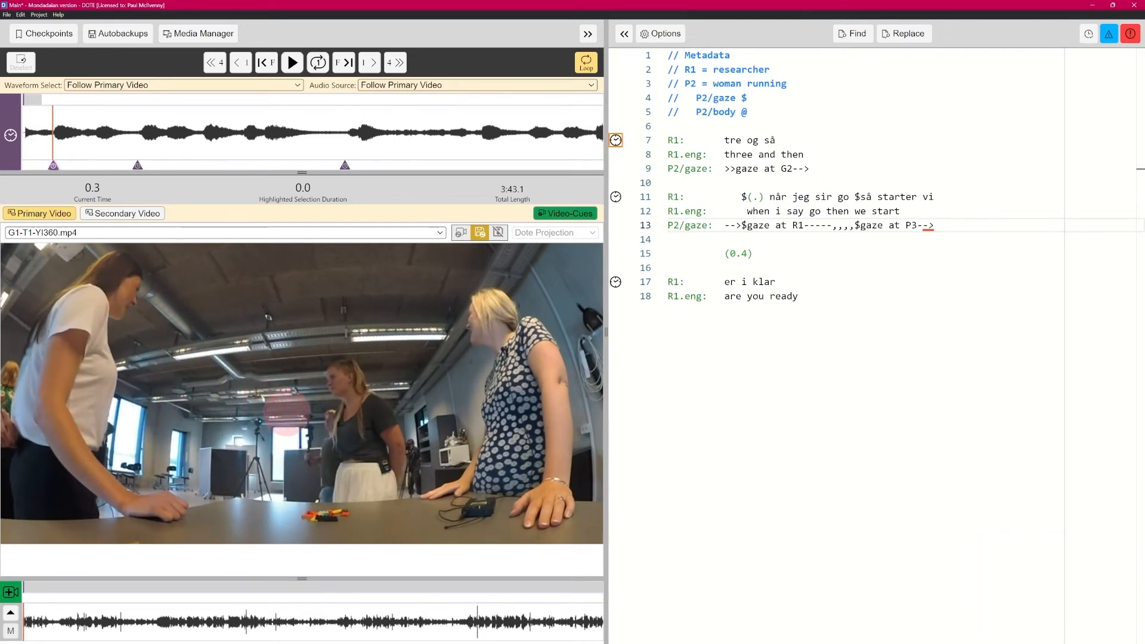
Add the metadata lines "// P3 = woman in white" and "// P3/gaze ©" below the P2/body entry
left_click(823, 169)
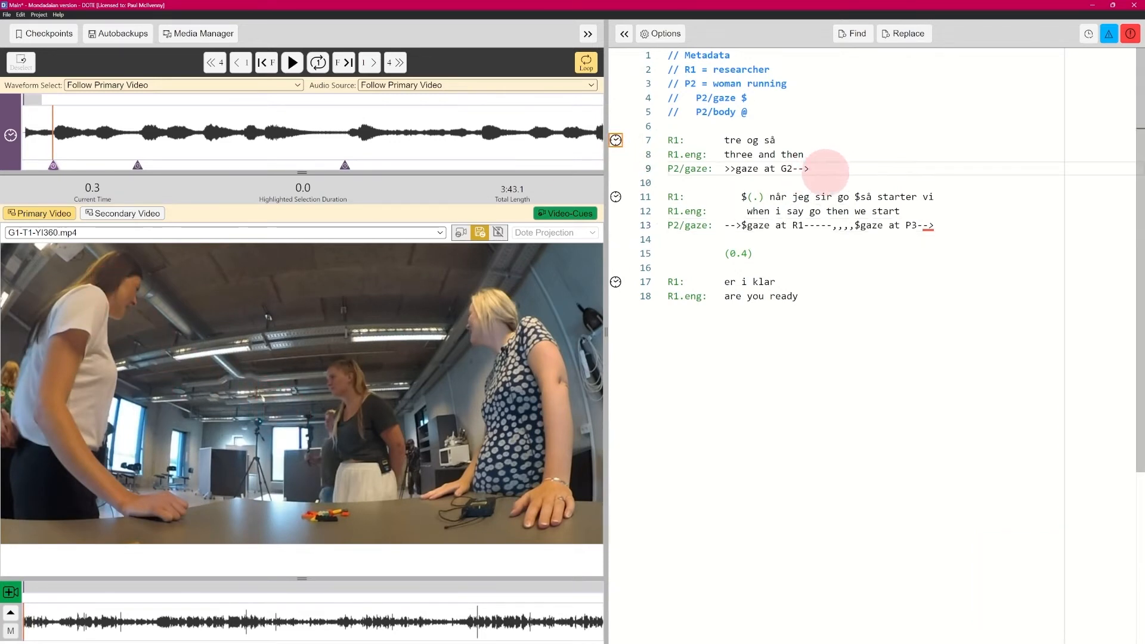
left_click(762, 111)
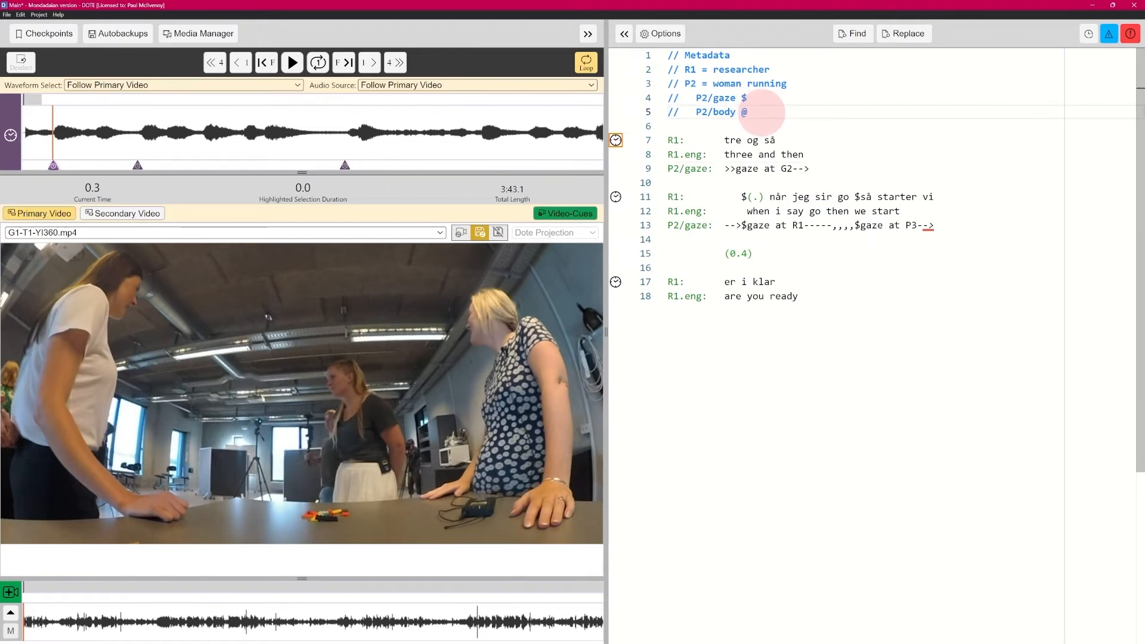
key("Return")
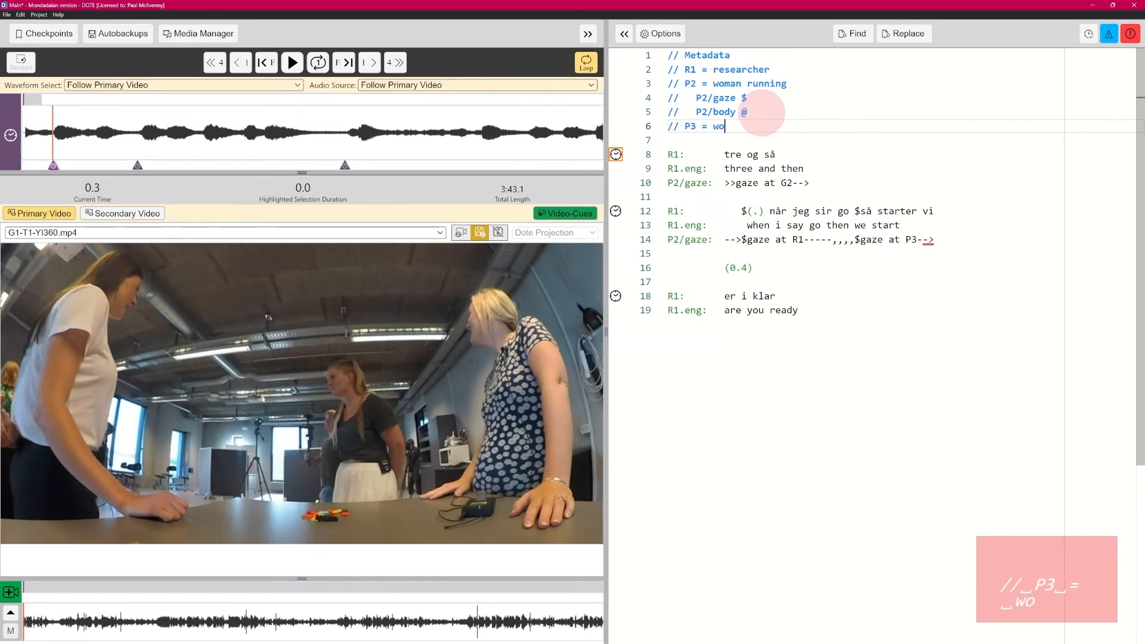
type("man in white")
key("Return")
type("//   P3/gaze")
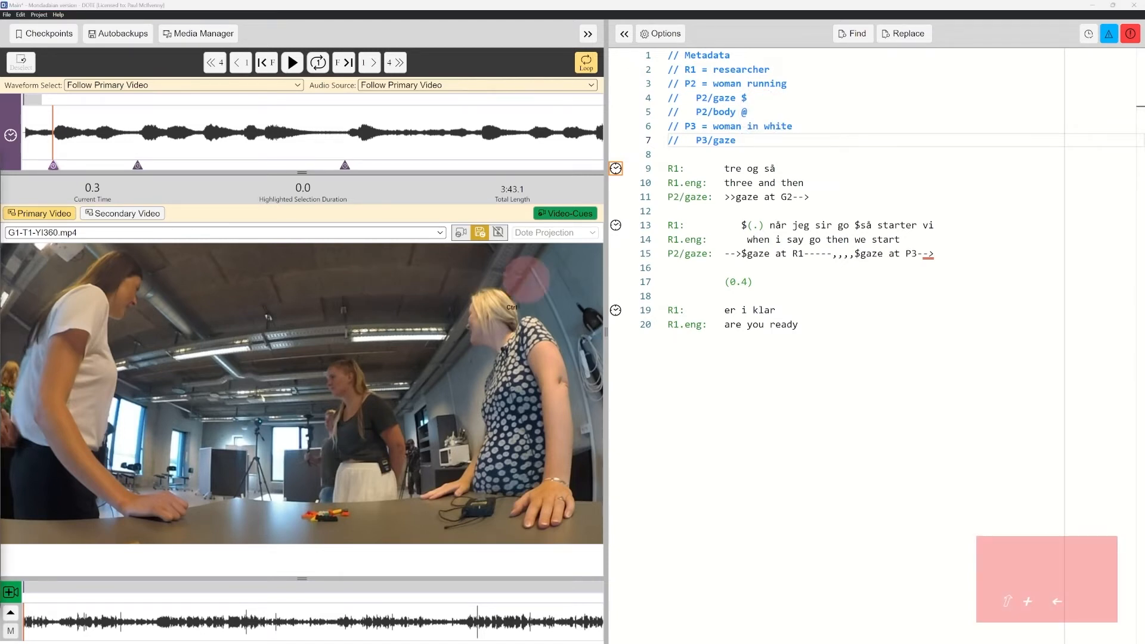
left_click(787, 141)
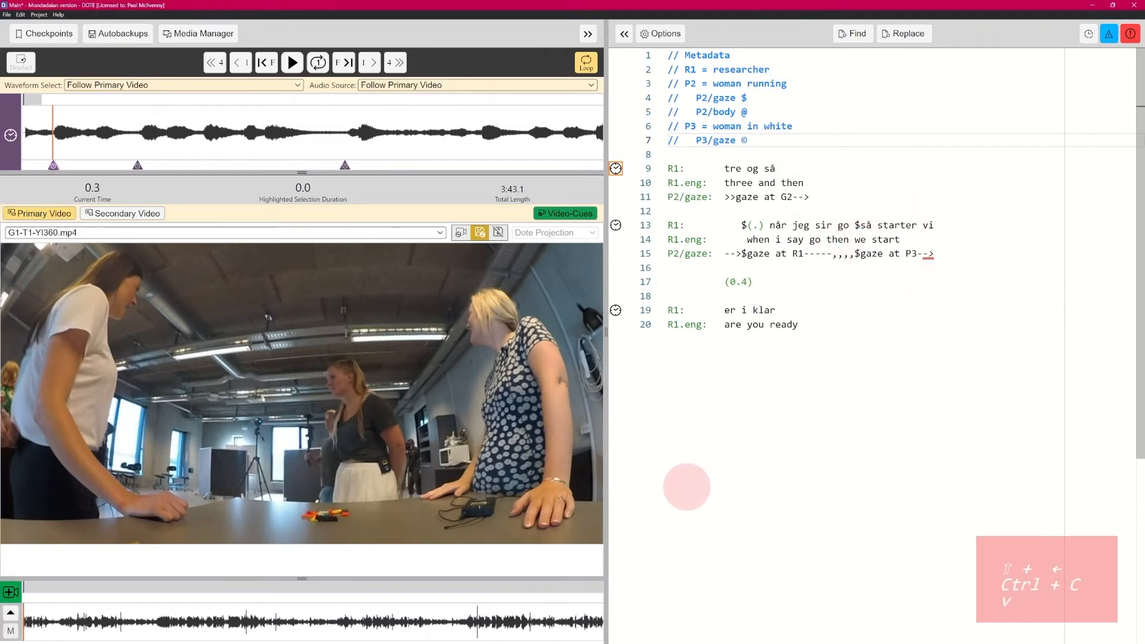
type("©")
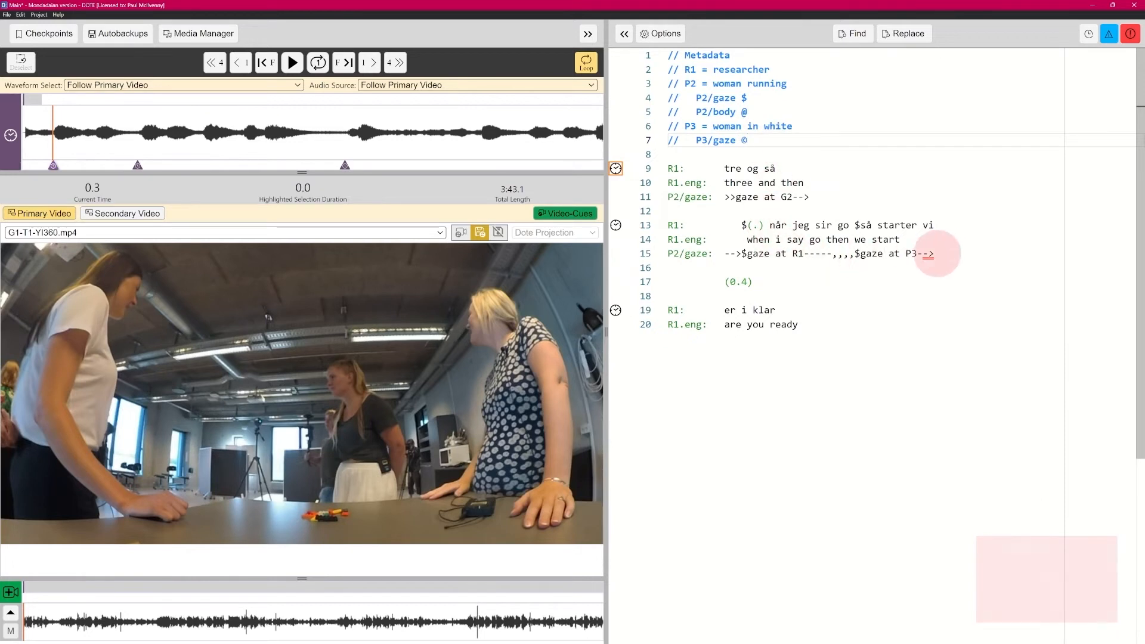
Insert an empty line below the first P2/gaze line
left_click(833, 197)
key("Return")
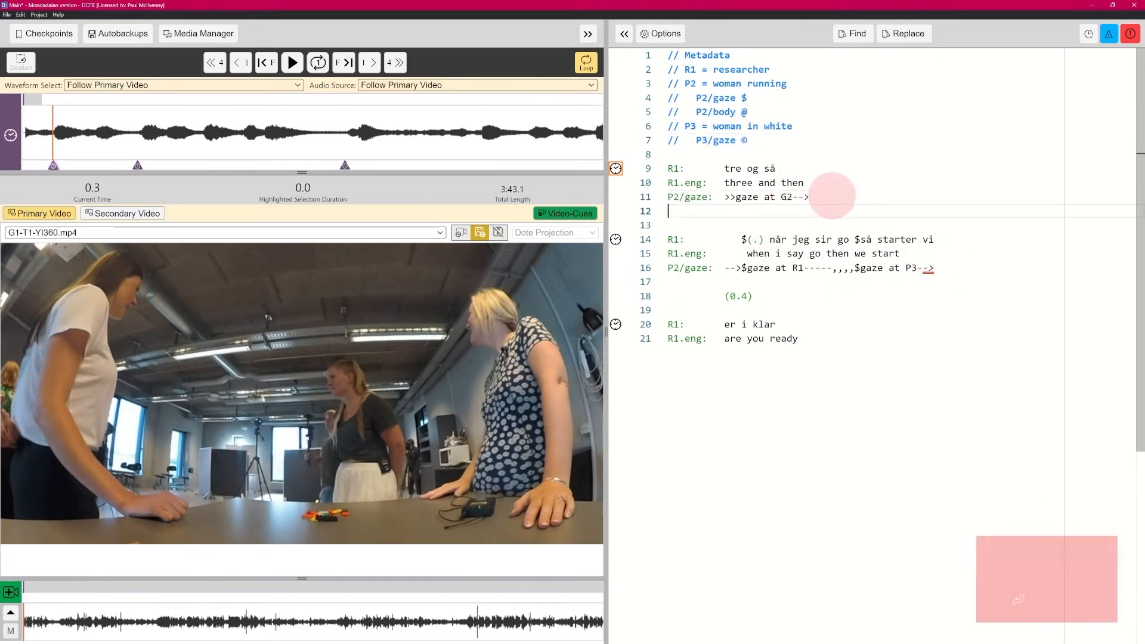
type("P")
key("Down")
key("Down")
key("Down")
key("Down")
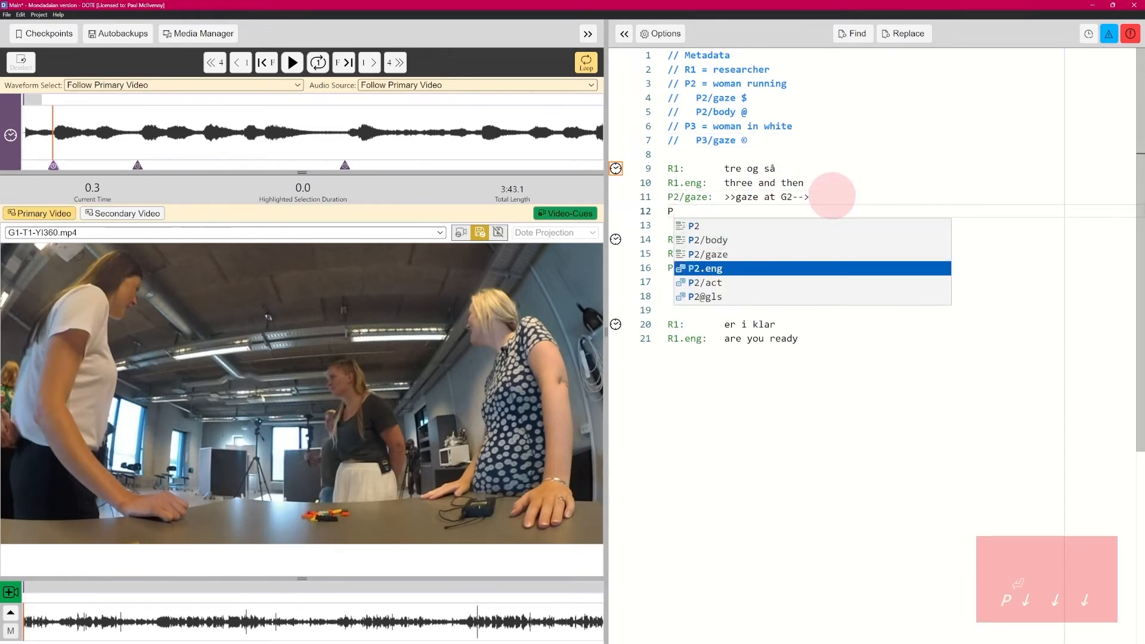
key("Up")
key("Up")
key("Up")
key("Up")
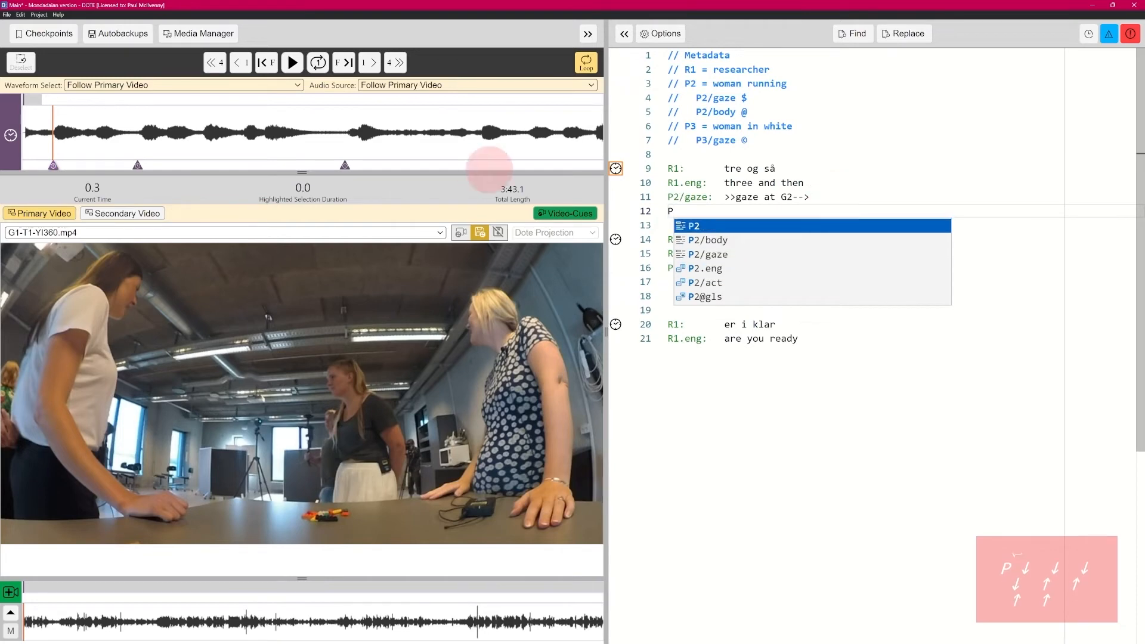
left_click(877, 150)
left_click(720, 210)
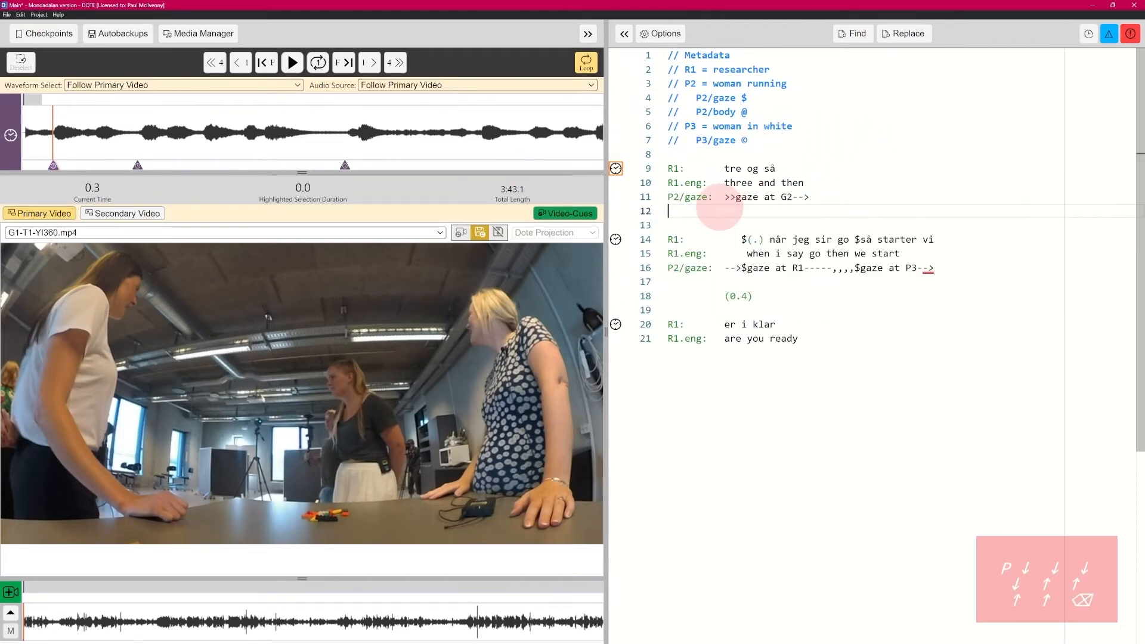
Define a P3/gaze action sub-tier with the symbol © in the transcript options, and enable autocomplete for P2/body
left_click(660, 33)
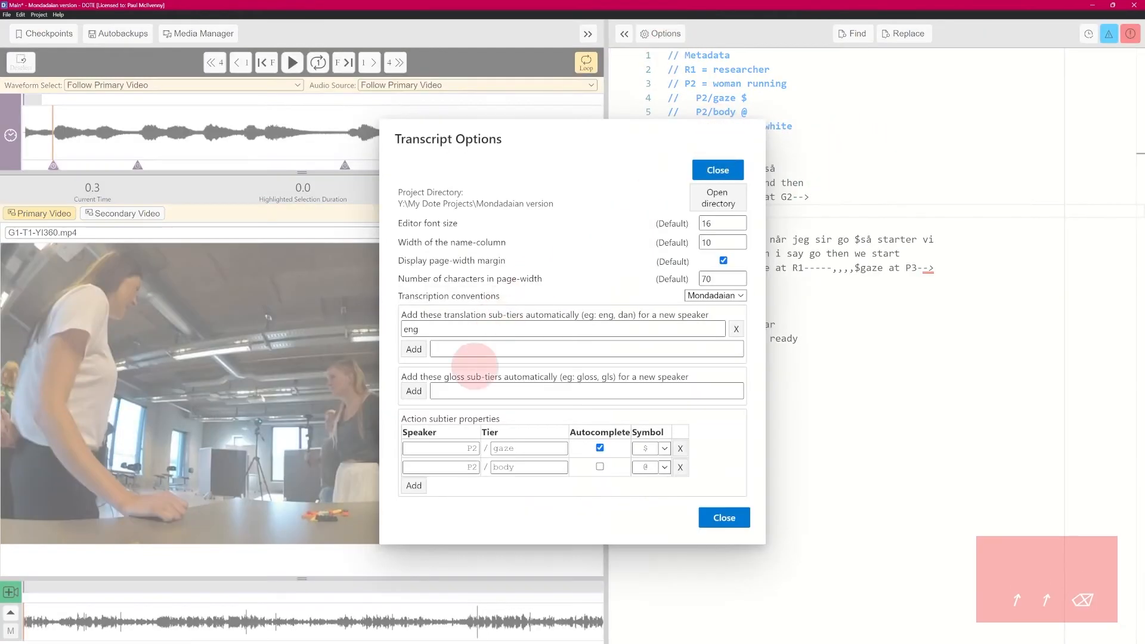
left_click(413, 486)
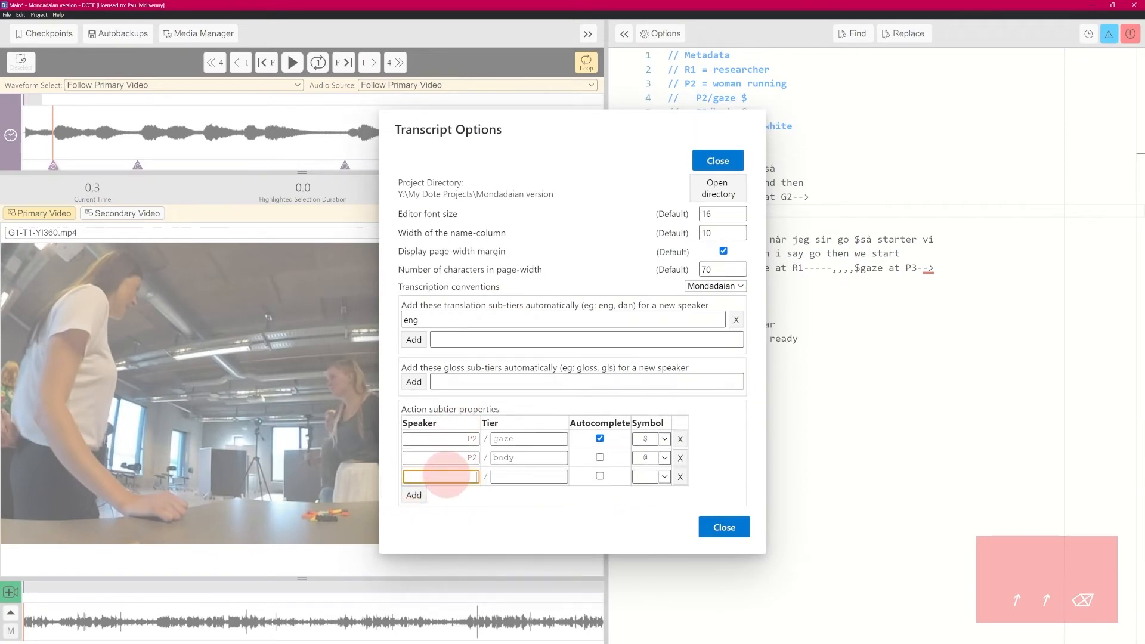
type("P3")
key("Tab")
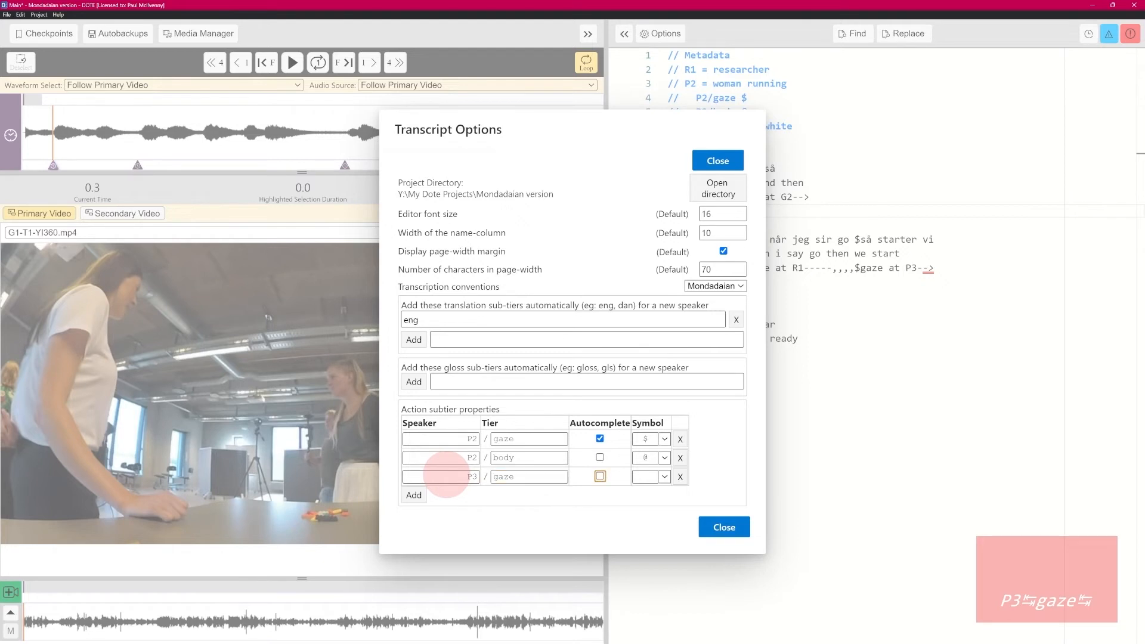
left_click(600, 457)
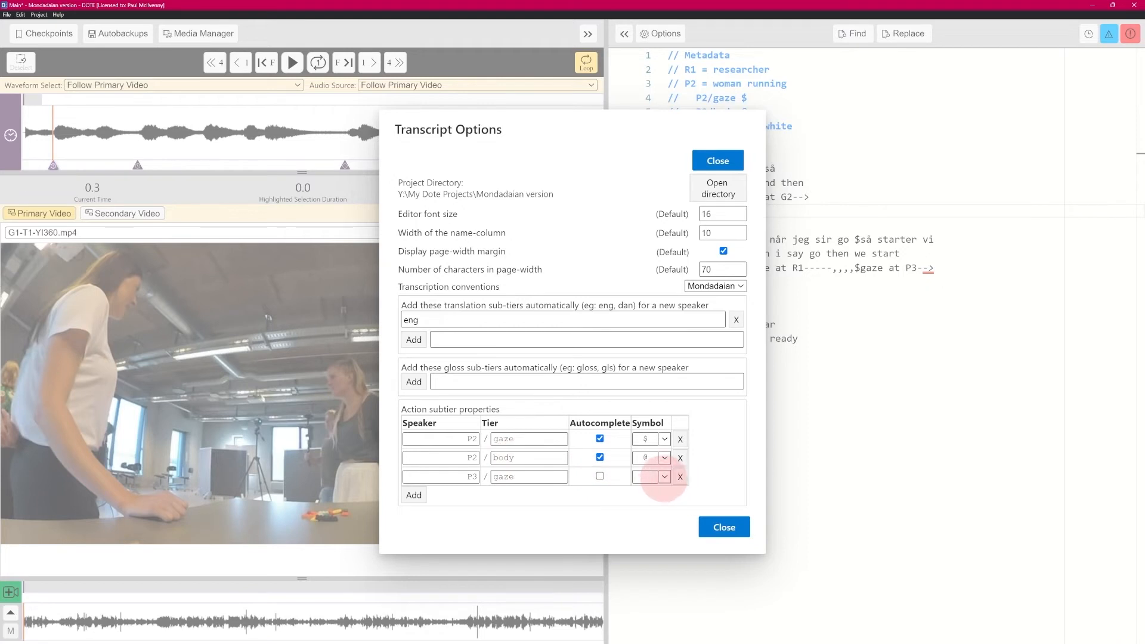
left_click(664, 476)
left_click(668, 565)
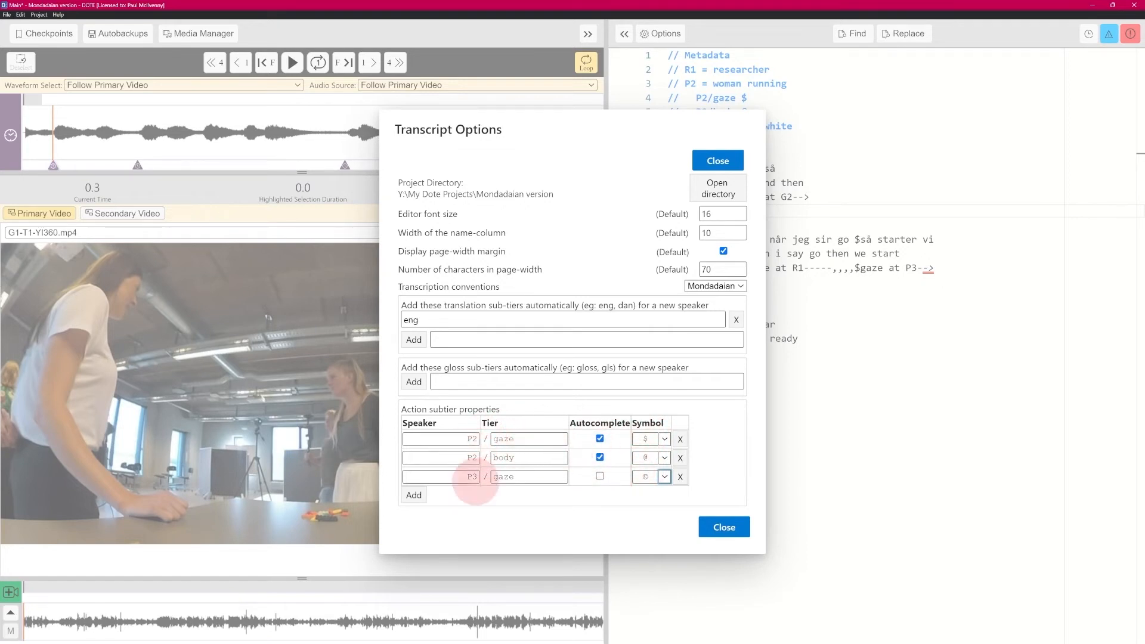
left_click(724, 527)
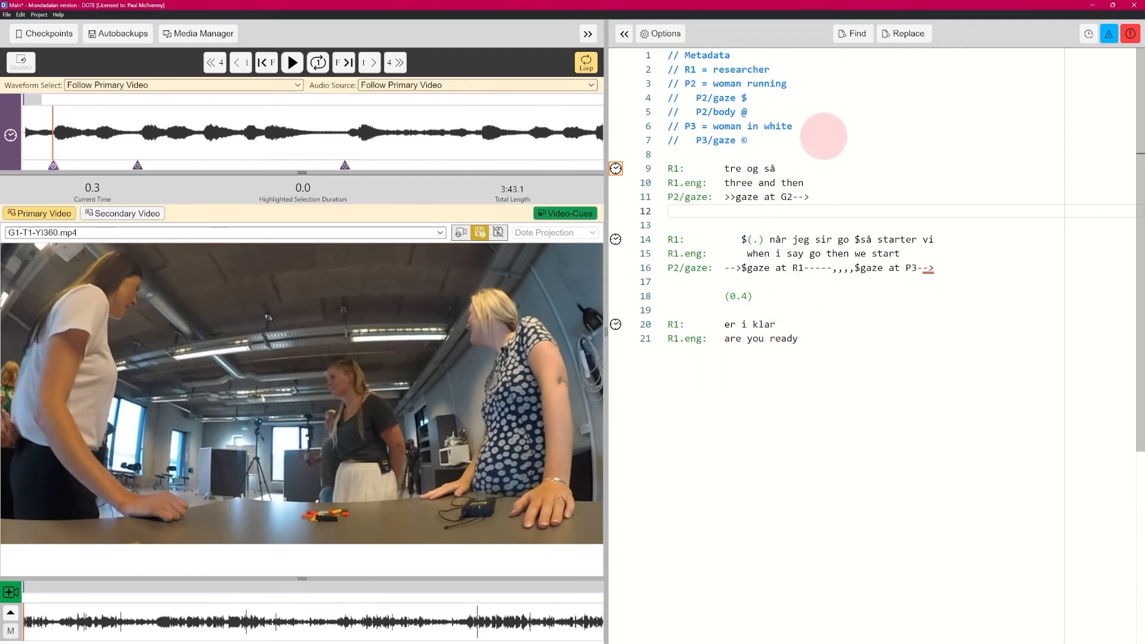
Add a P3/gaze line reading ">>gaze at R1-->" directly under the first P2/gaze line
left_click(792, 210)
type("P")
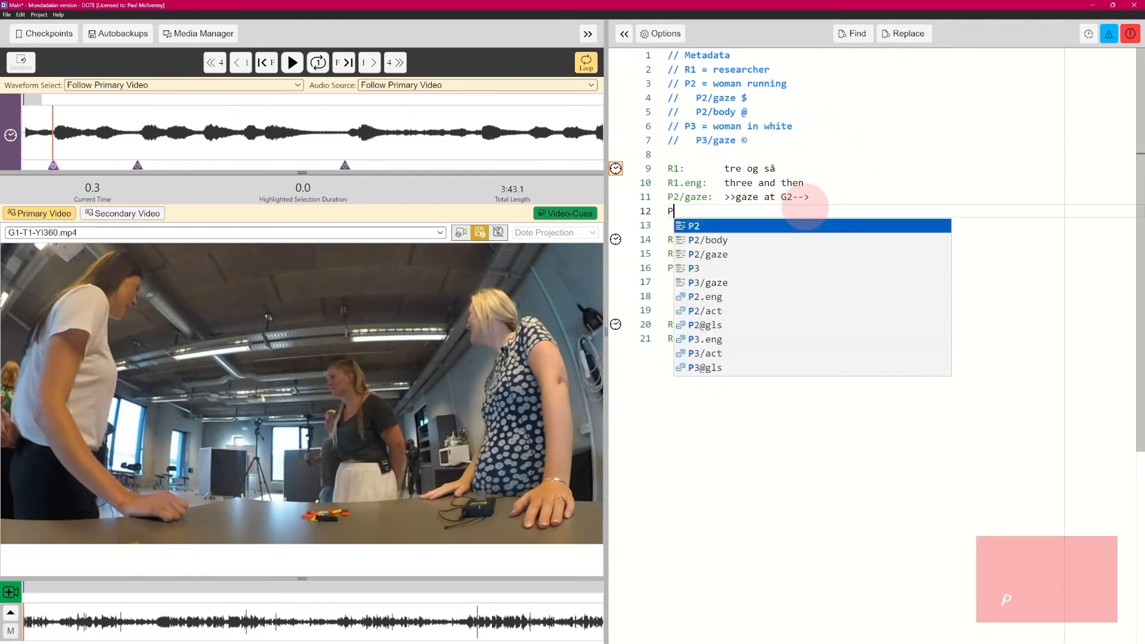
key("Down")
key("Down")
key("Down")
key("Down")
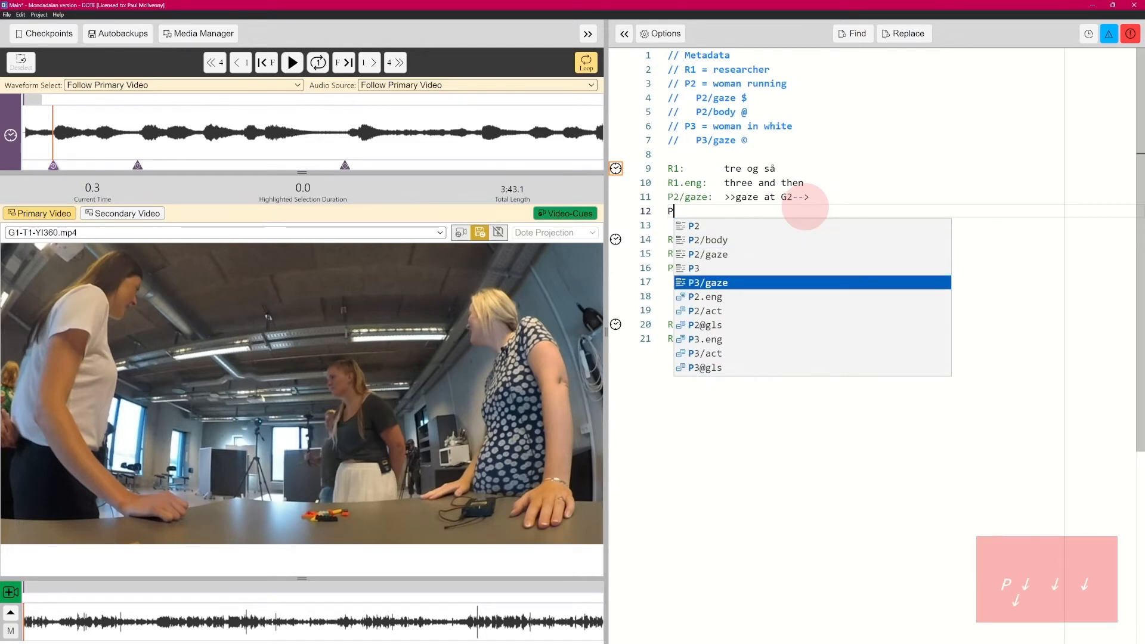
key("Return")
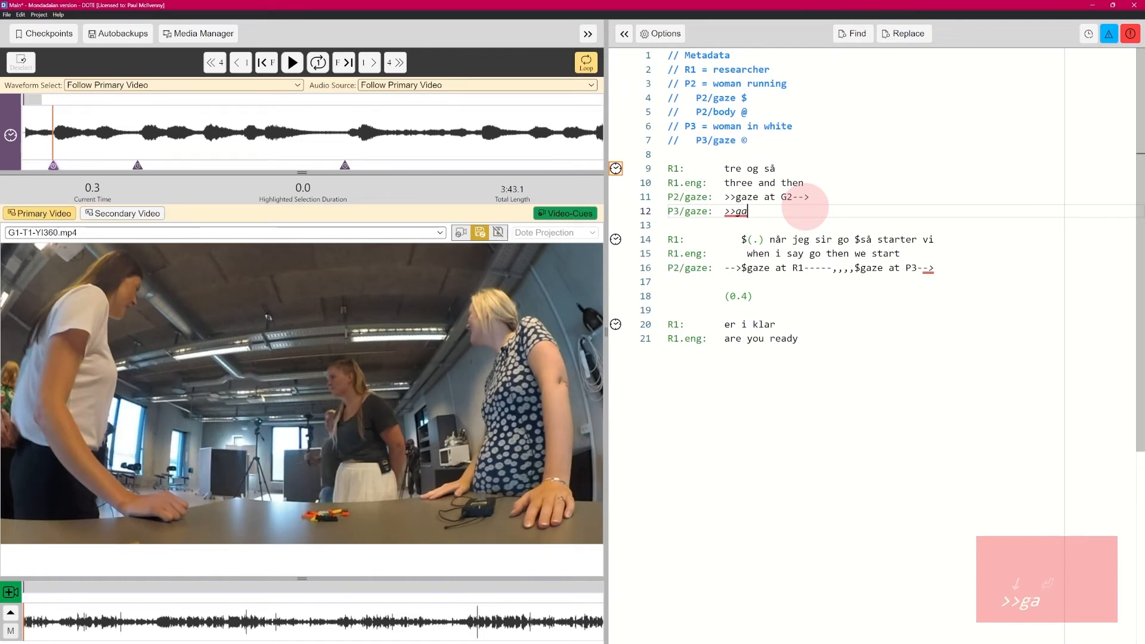
type(">>gaze at R1-->")
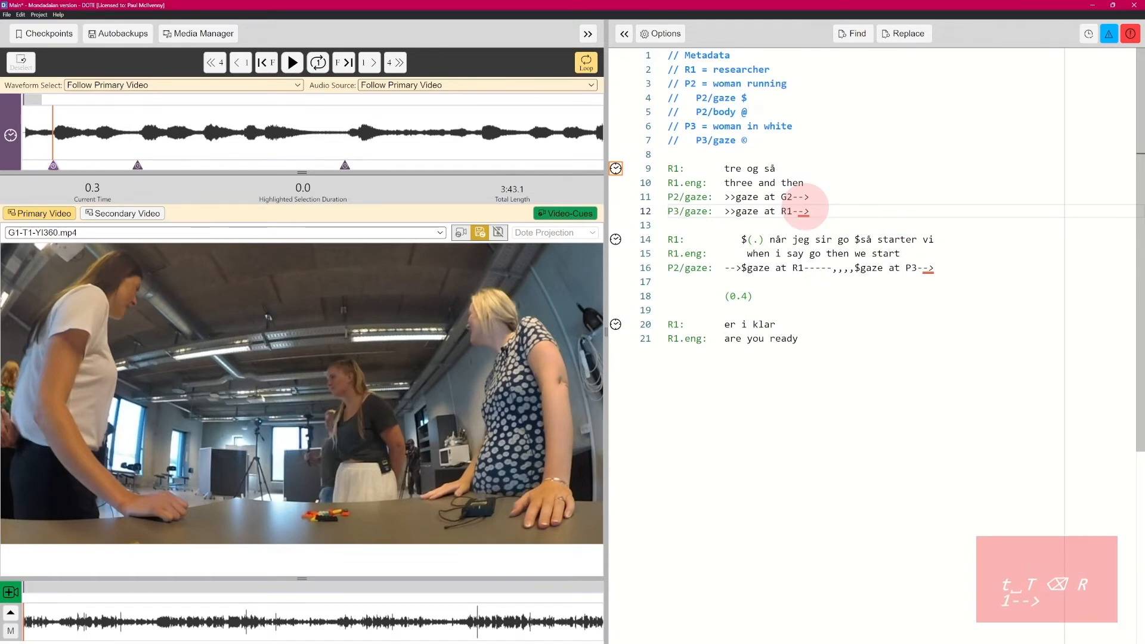
Play the recording from the first timecode, and replay the stretch around 2.6 s to examine where P3's gaze shifts
left_click(53, 164)
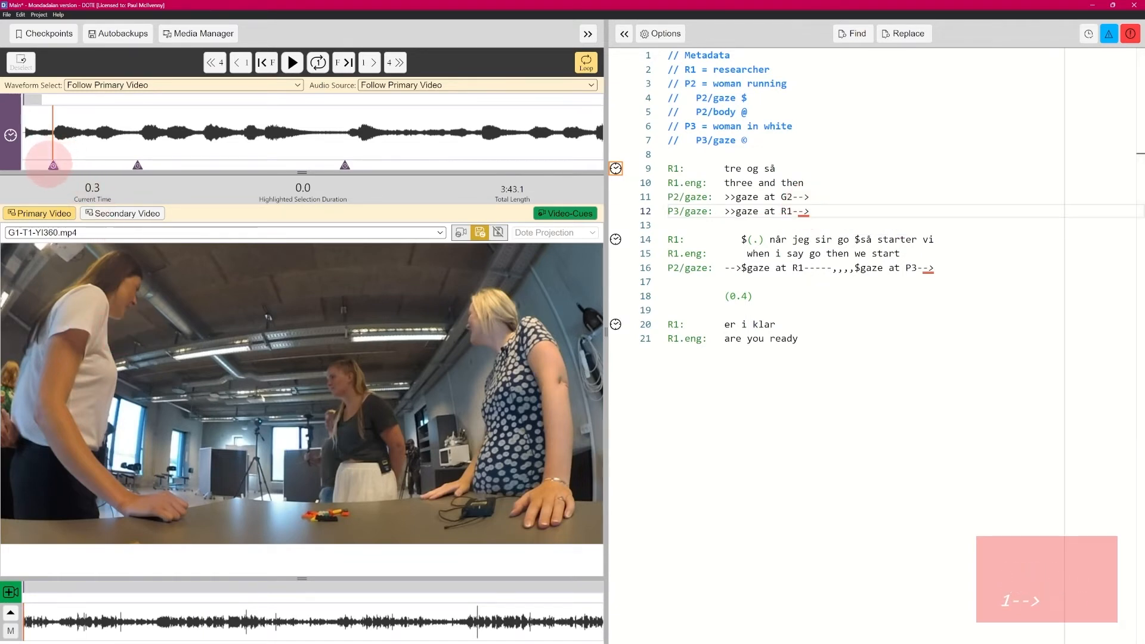
key("ctrl+space")
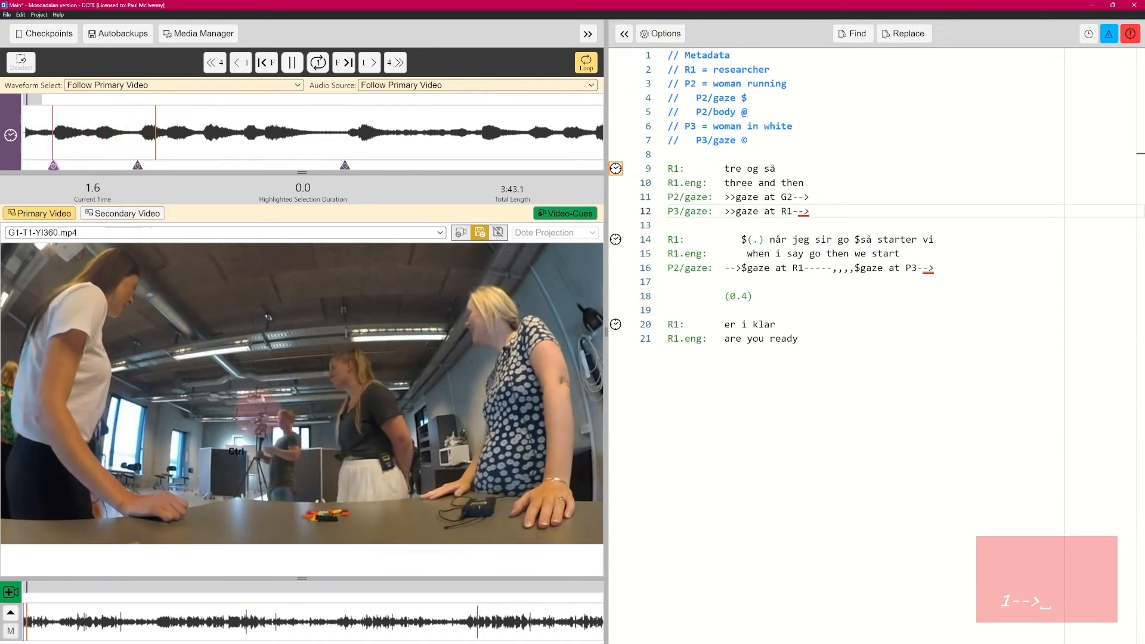
key("ctrl+space")
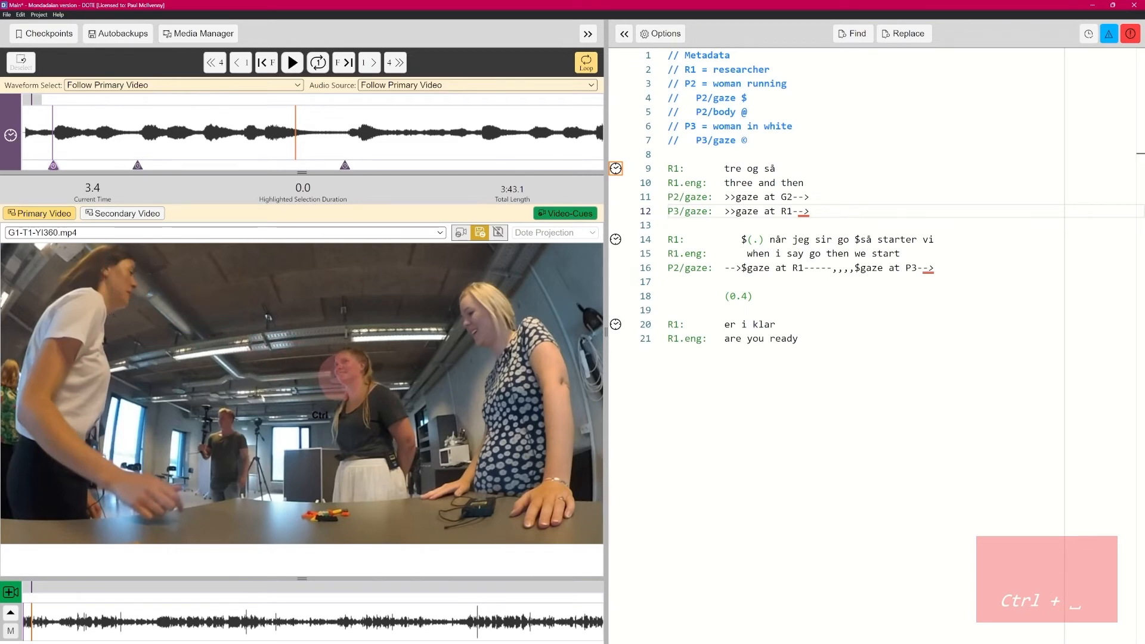
left_click(239, 134)
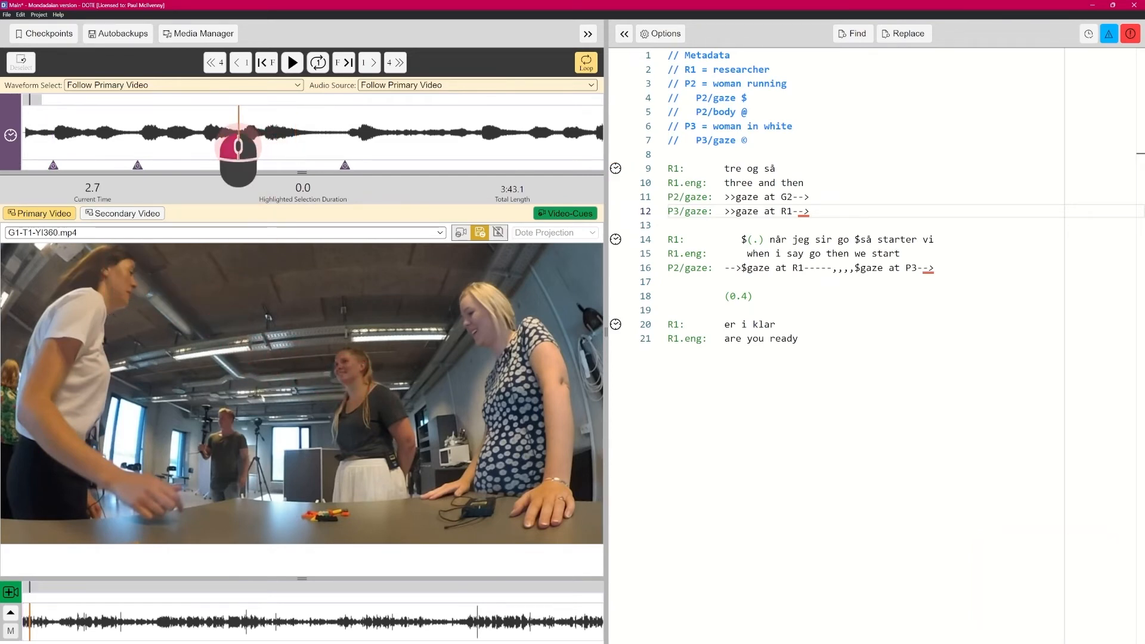
key("ctrl+shift+Return")
key("ctrl+shift+Return")
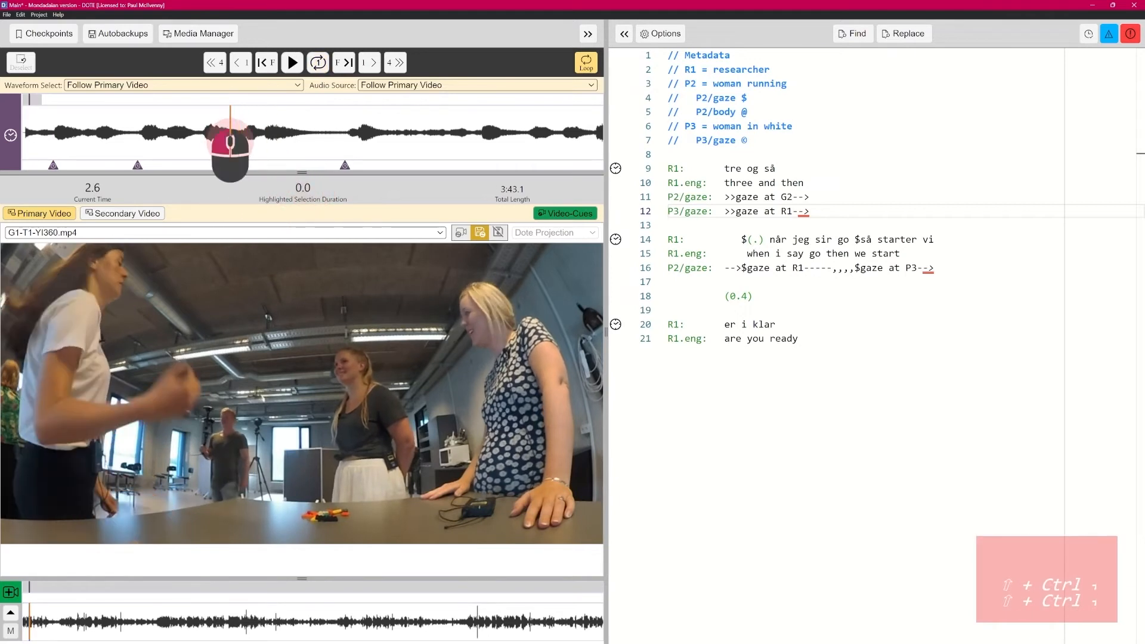
left_click(211, 138)
key("ctrl+shift+Return")
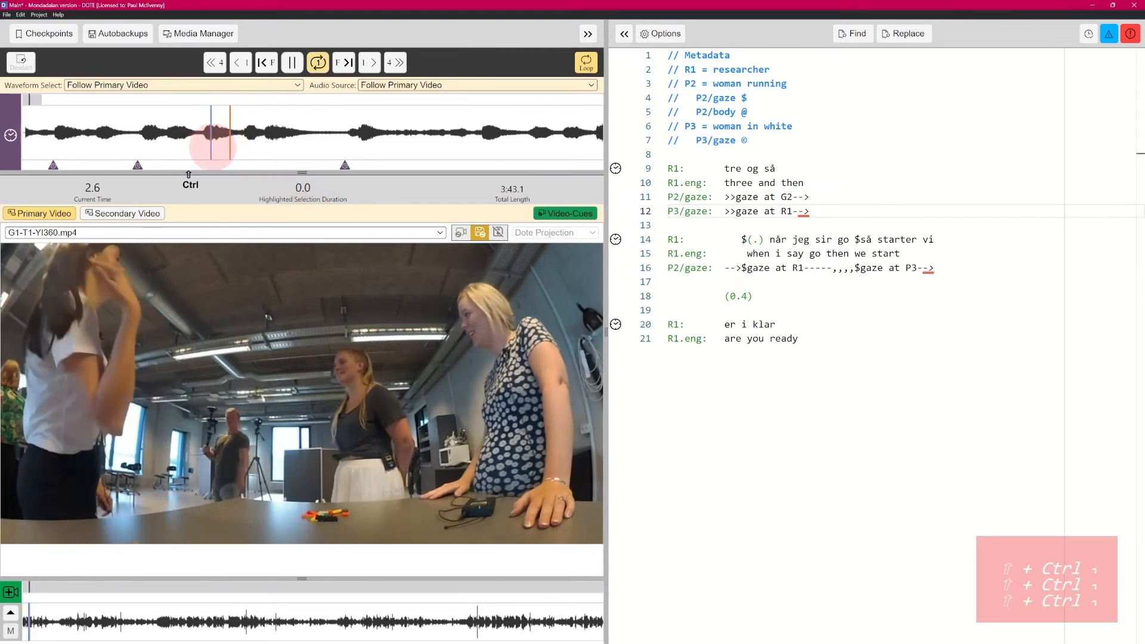
left_click(232, 143)
left_click_drag(232, 143, 228, 143)
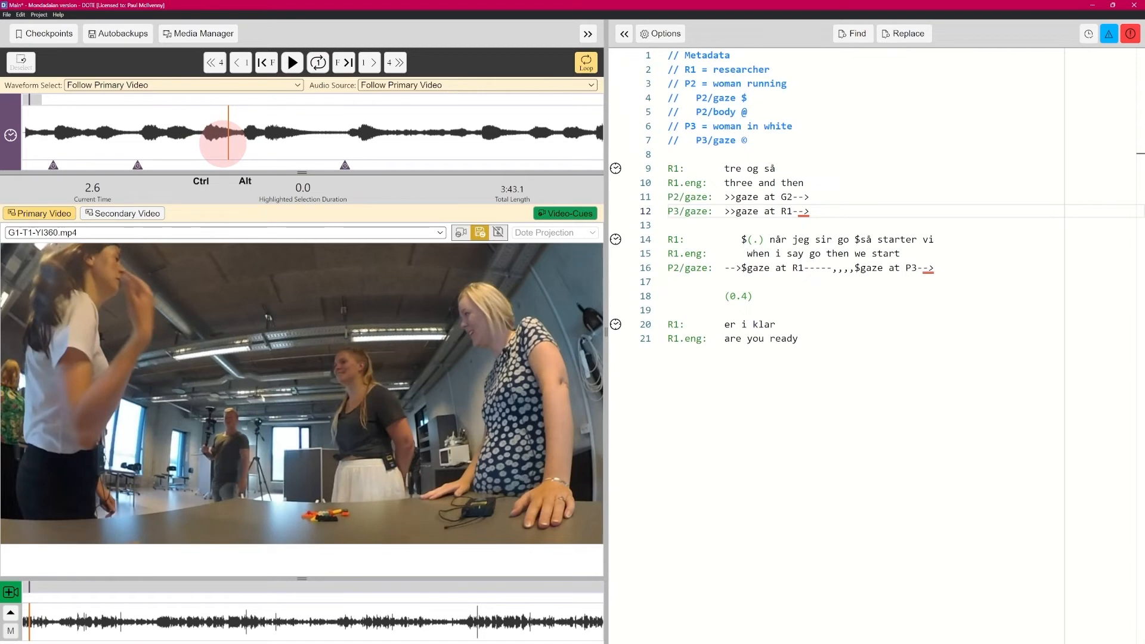
Scrub finely between about 2.5 and 3.1 s to examine P3's gaze shift, and replay the passage from 2.8 s
scroll(222, 143, "down", 3)
scroll(222, 143, "up", 3)
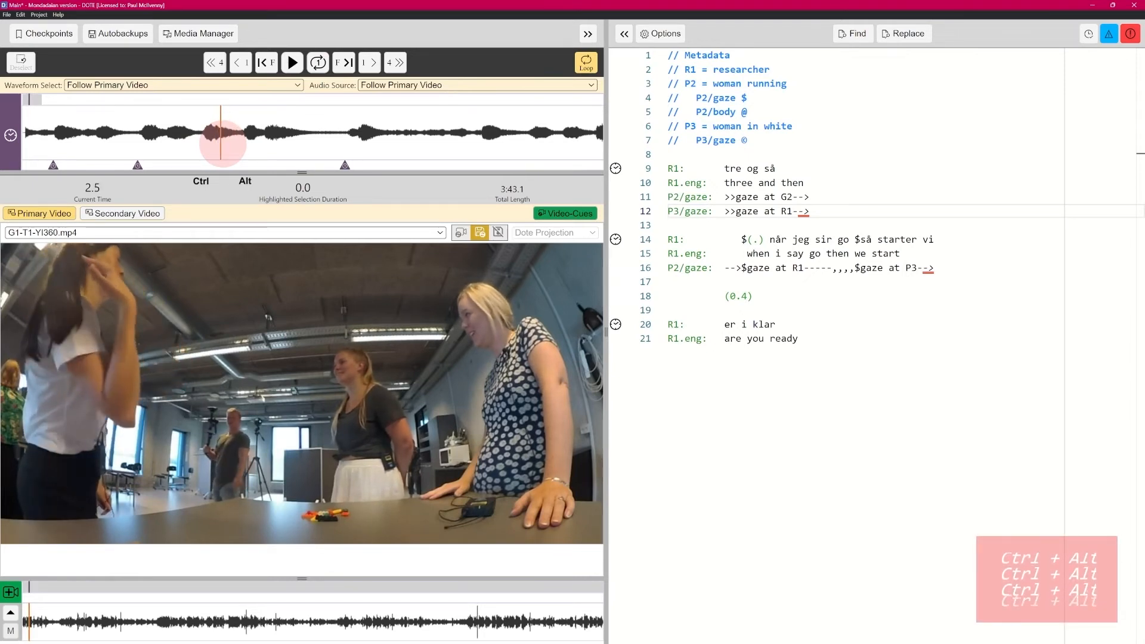
scroll(222, 144, "down", 2)
scroll(223, 143, "down", 3)
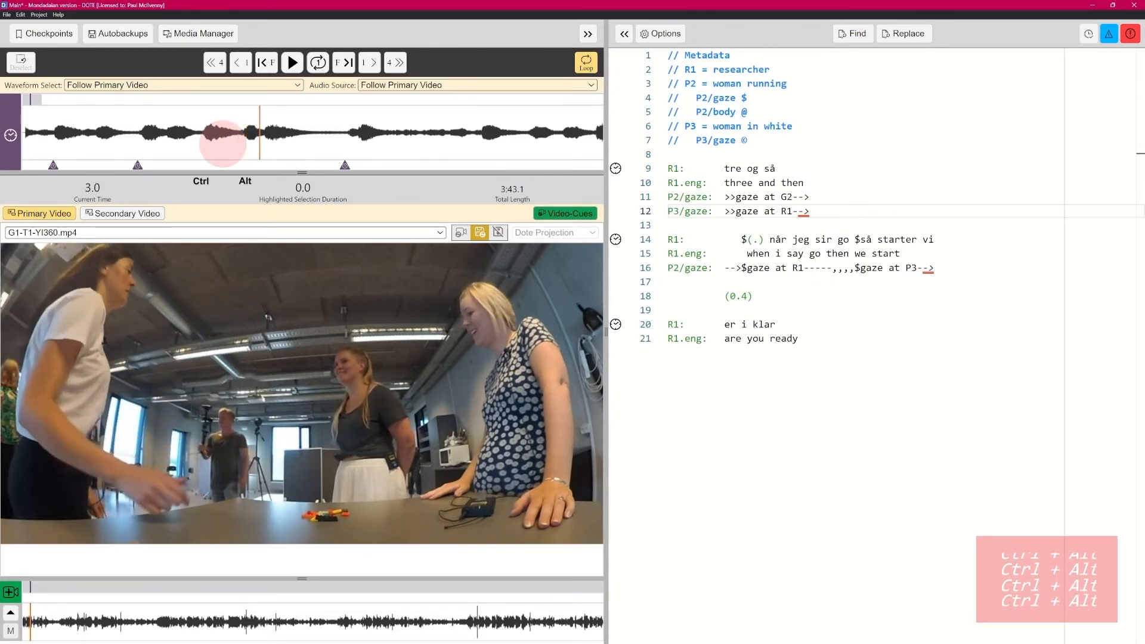
scroll(223, 144, "down", 2)
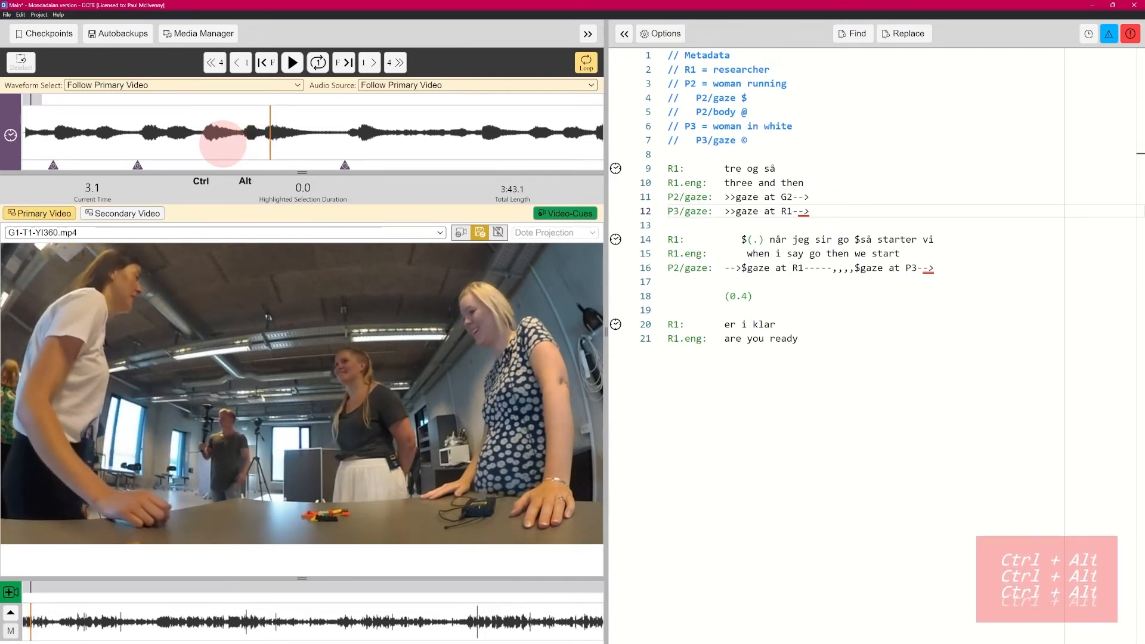
scroll(223, 143, "up", 3)
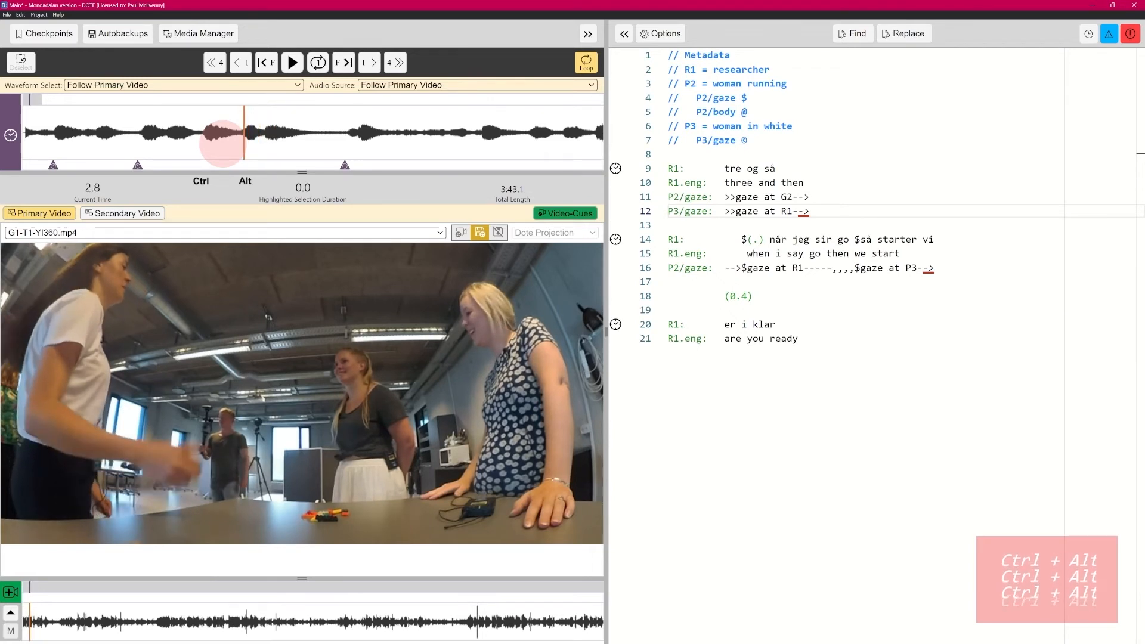
key("ctrl+shift+space")
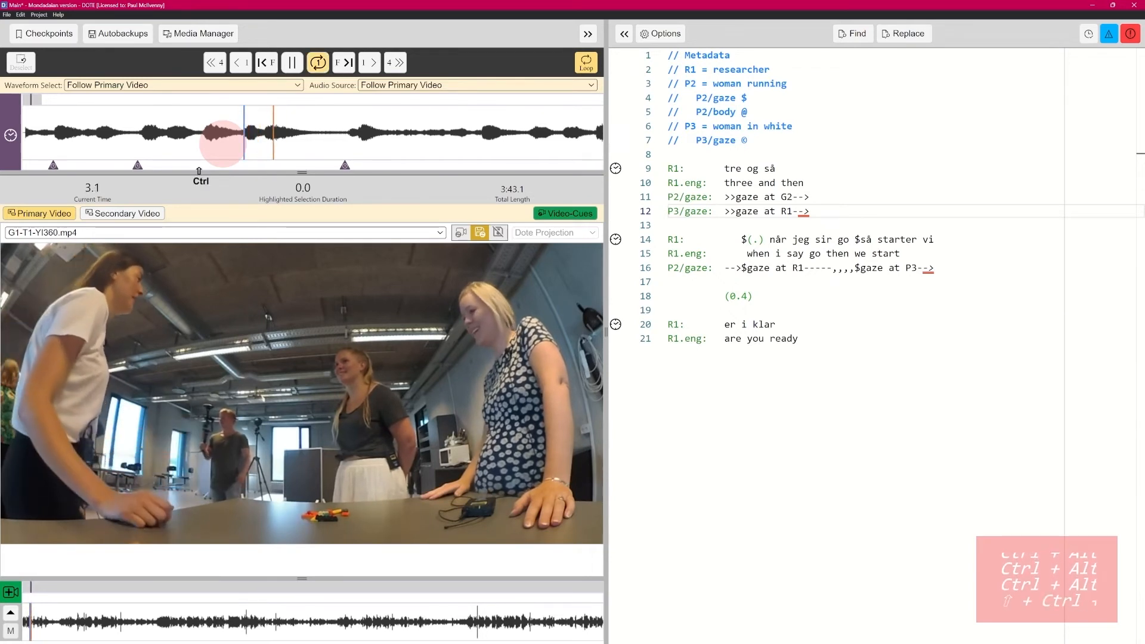
key("ctrl+shift+space")
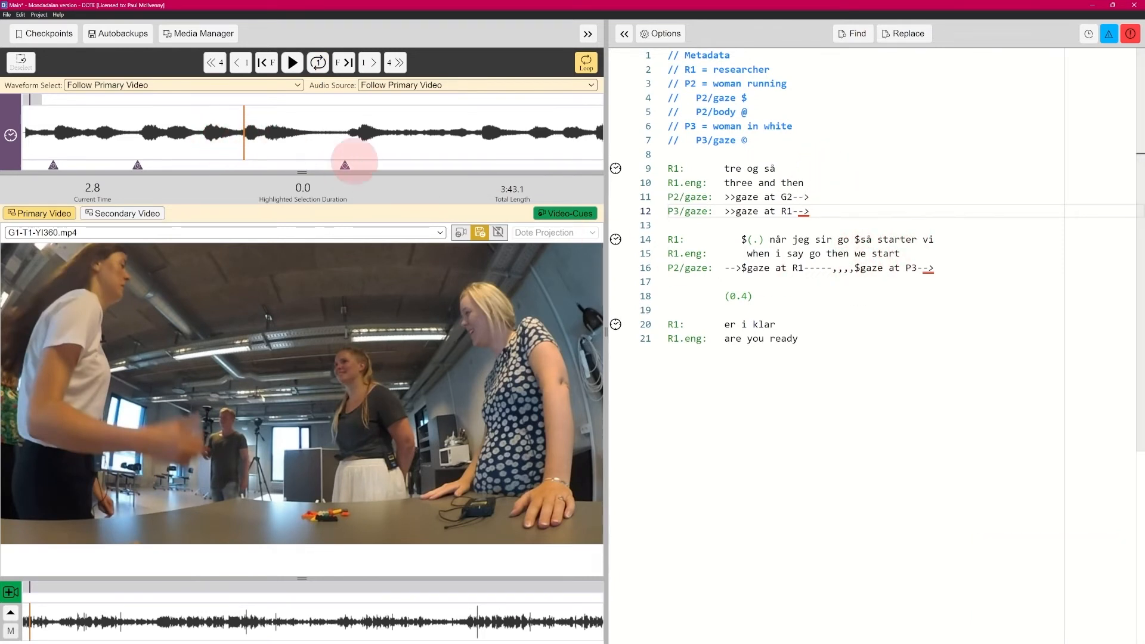
Insert a P3/gaze line directly under the second P2/gaze line
left_click(955, 268)
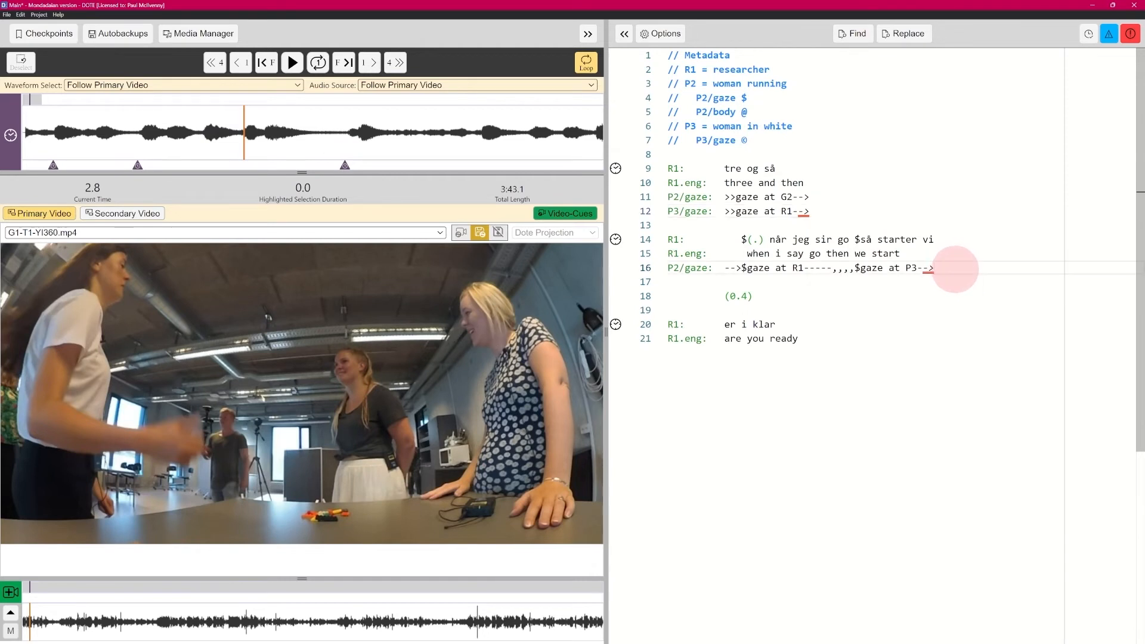
key("Return")
type("P")
key("Down")
key("Down")
key("Down")
key("Down")
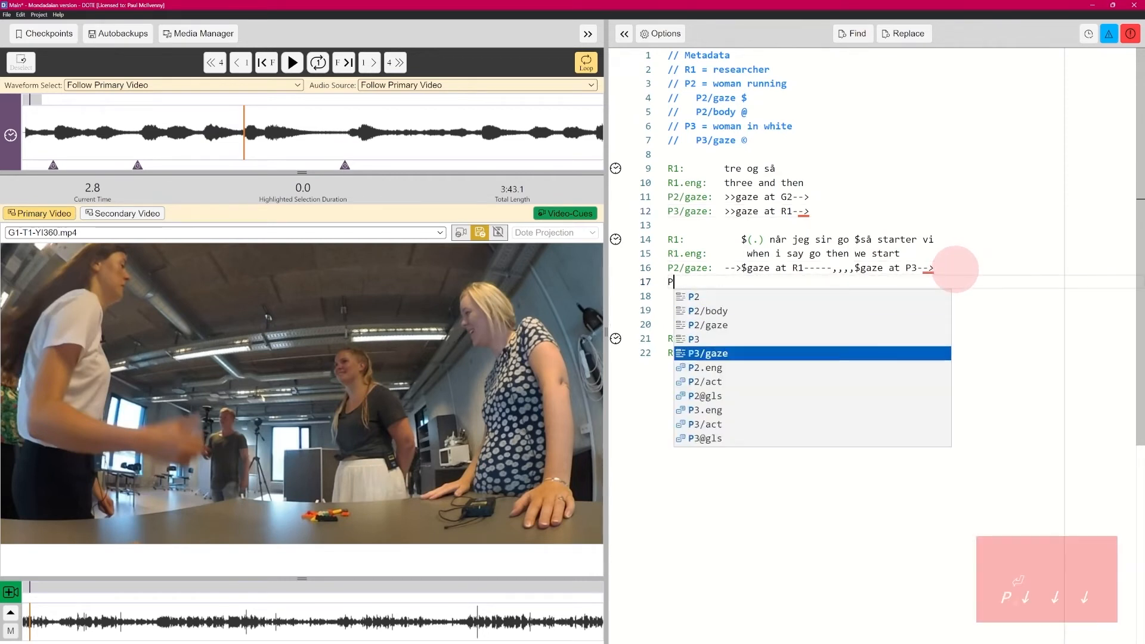
key("Return")
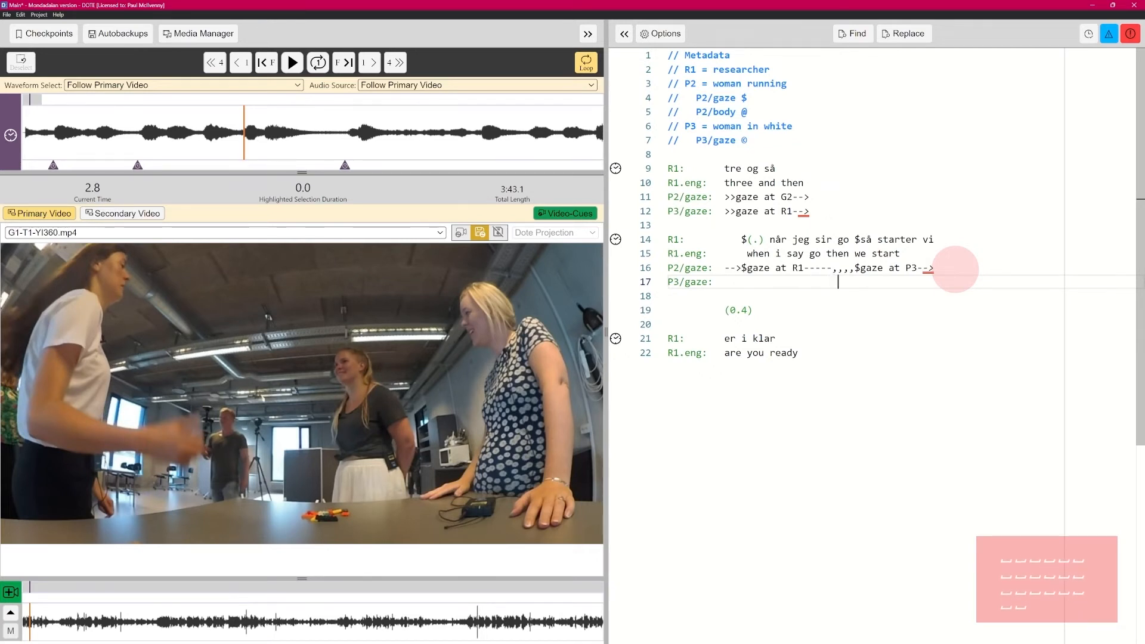
Enter "-->©" in the new P3/gaze line, spaced to sit under the start of "så" in R1's line
type("..")
key("BackSpace")
key("BackSpace")
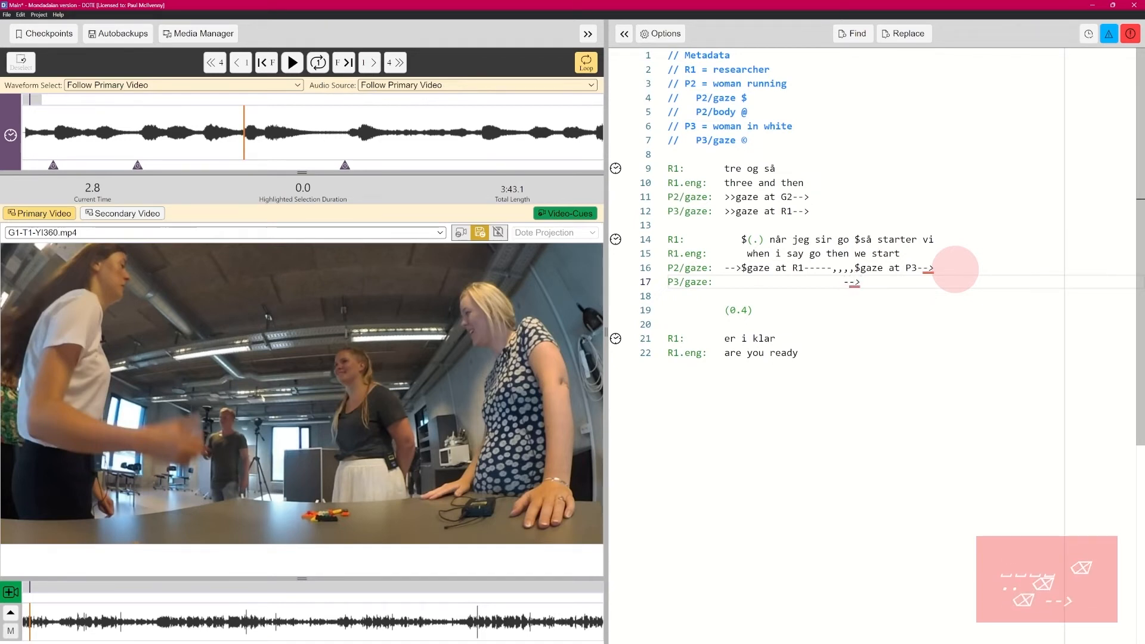
key("ctrl+space")
key("Return")
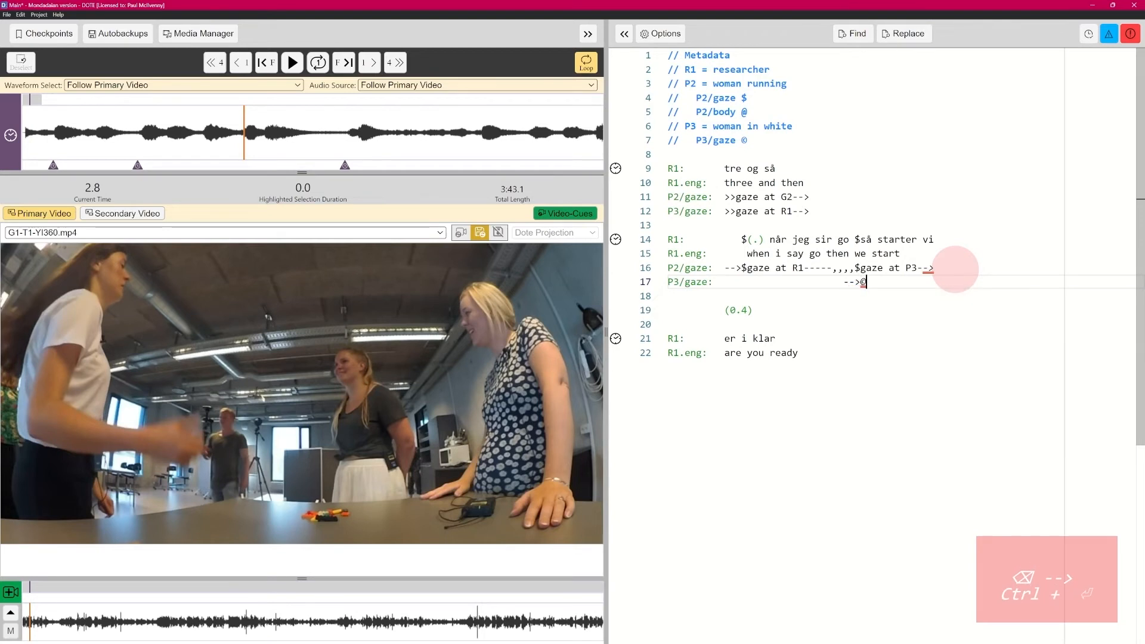
key("Up")
key("Up")
key("Up")
key("ctrl+space")
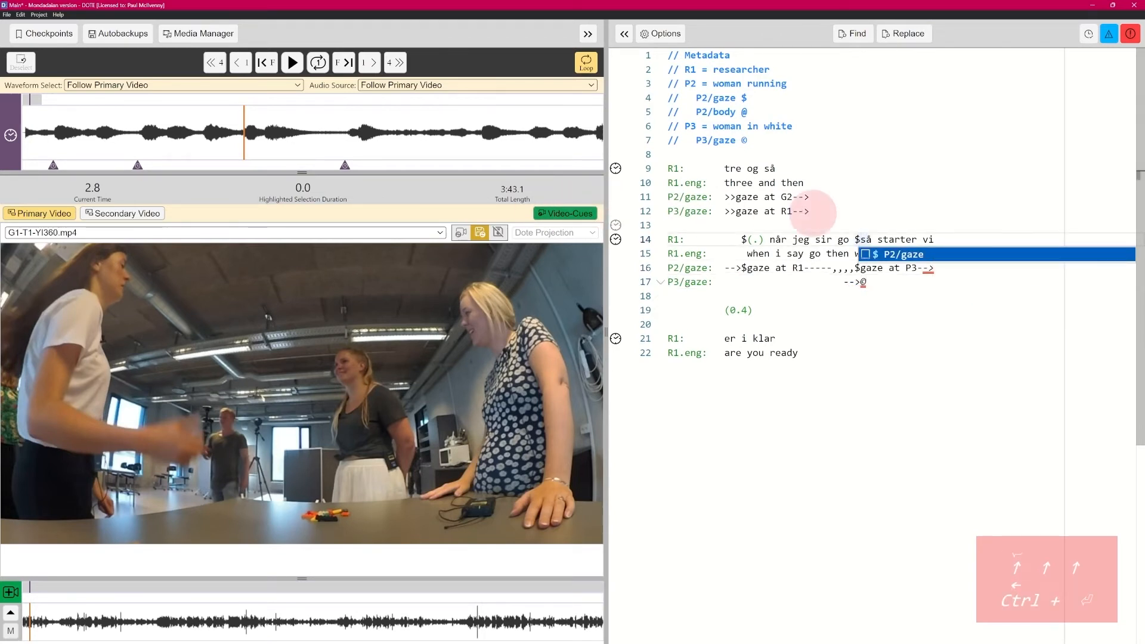
left_click(868, 294)
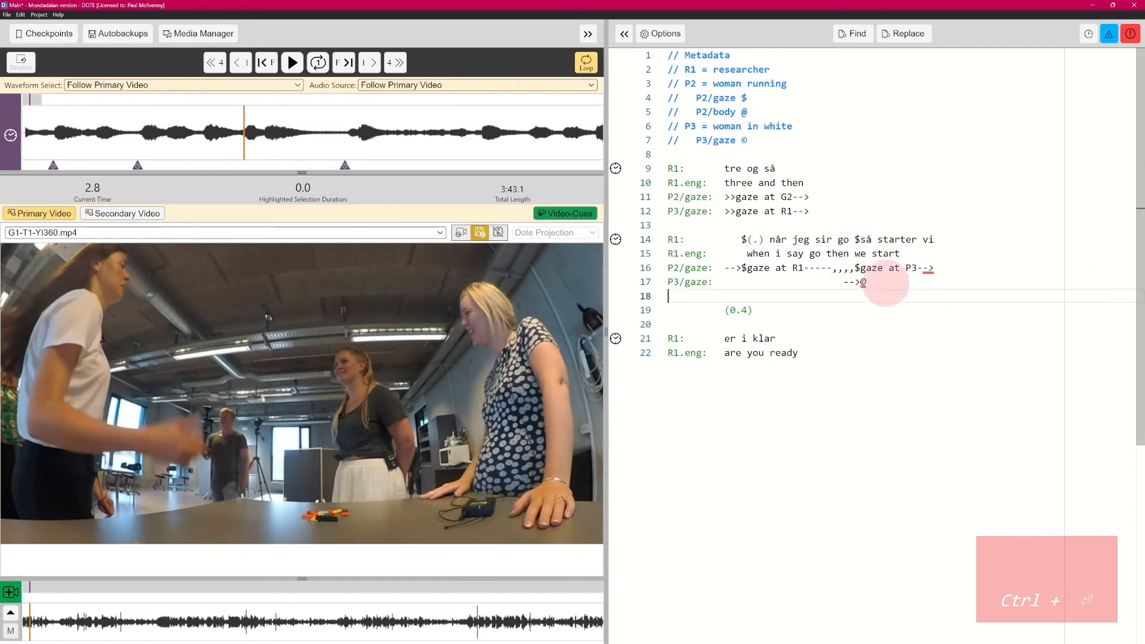
Insert a space after the second $ in R1's second line and add the P3/gaze symbol © directly before "så"
left_click(860, 238)
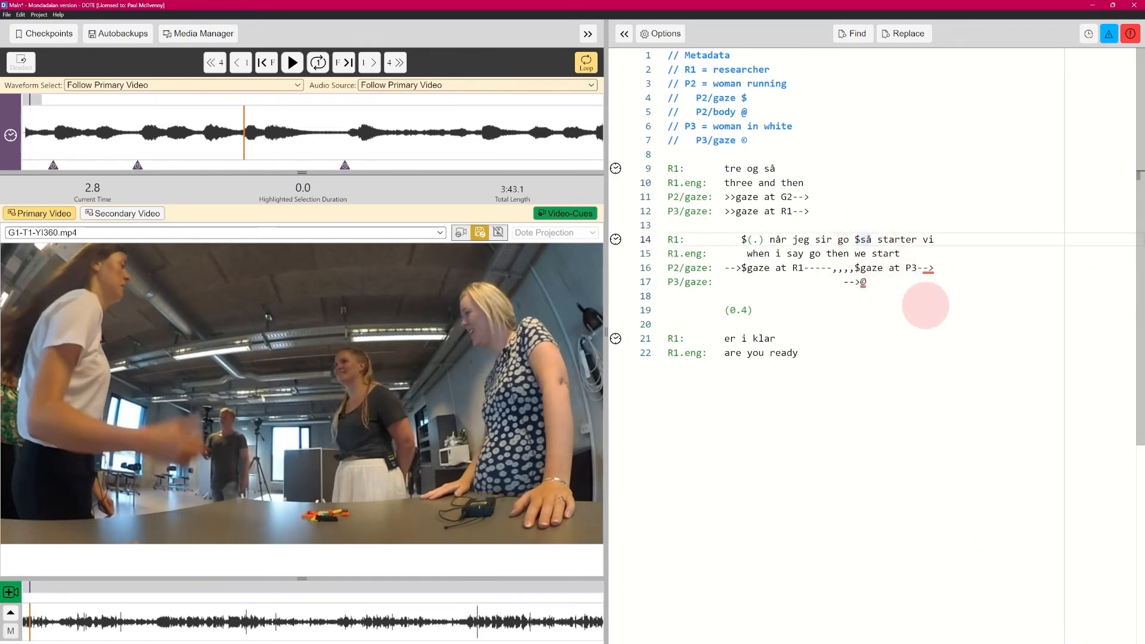
key("Left")
key("ctrl+space")
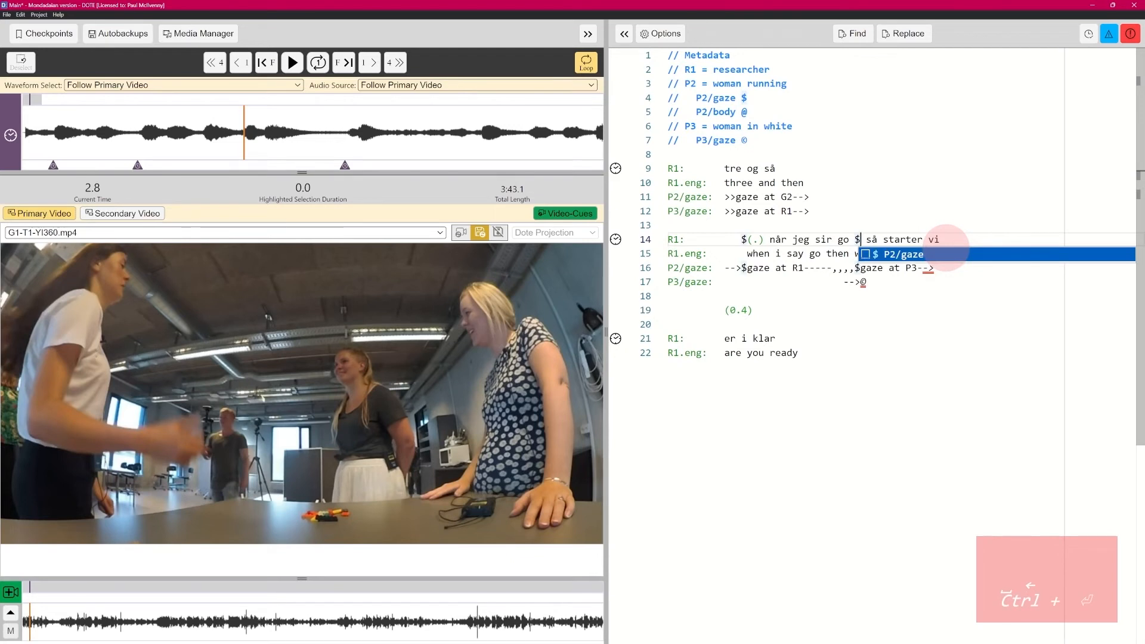
key("ctrl+space")
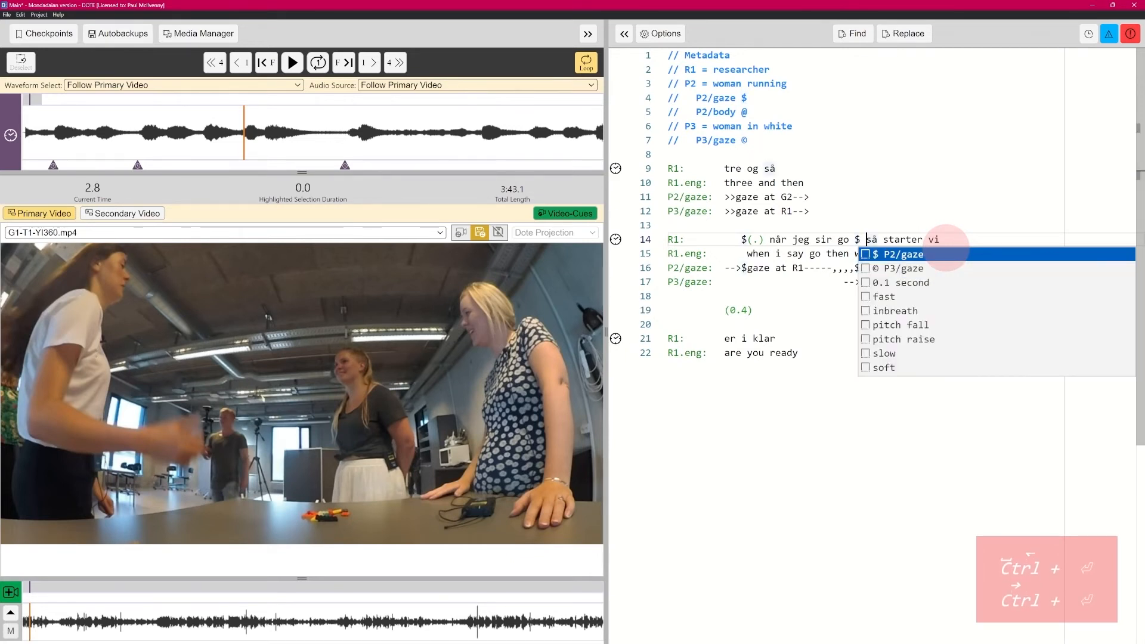
key("Down")
key("Return")
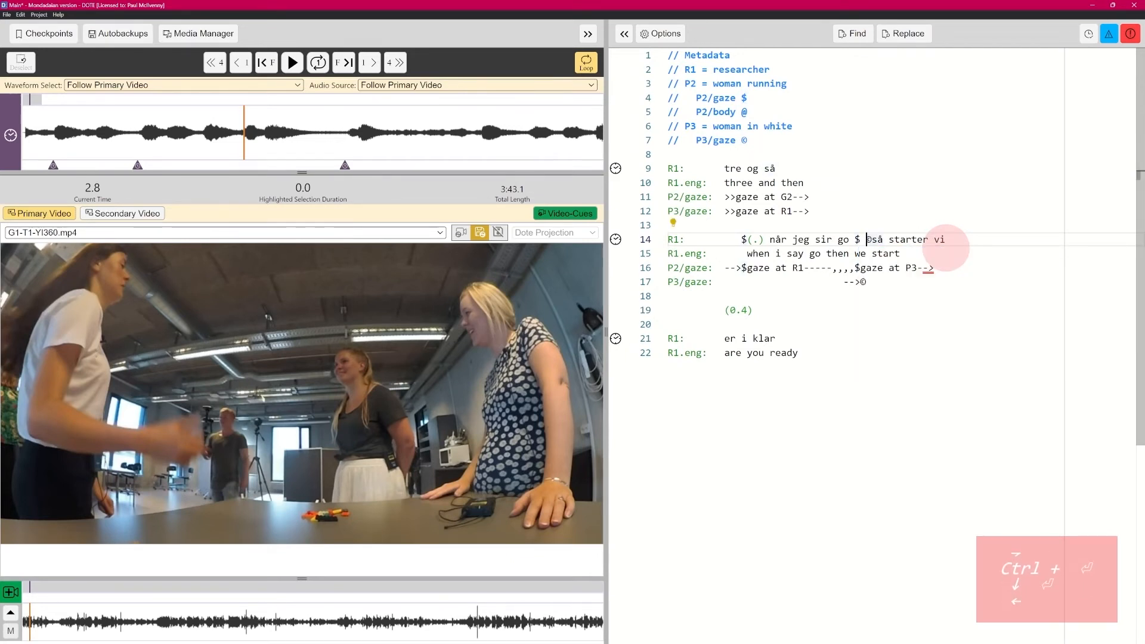
Complete the new P3/gaze line with "gaze at P2-->" and fix the line's misaligned components
left_click(887, 282)
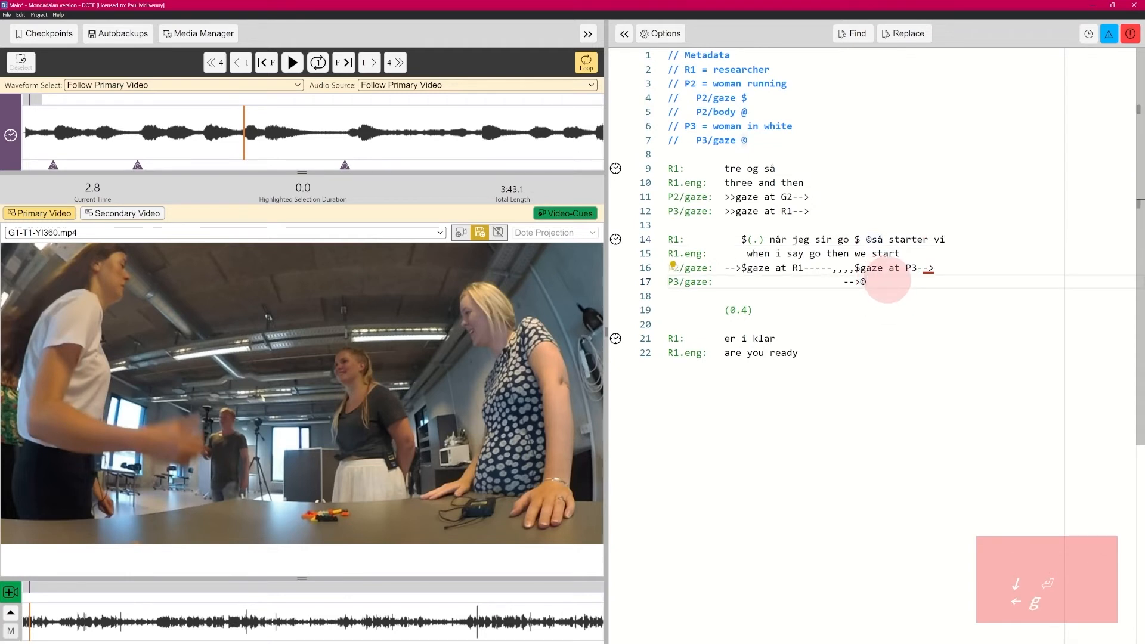
type("gaze at p2--")
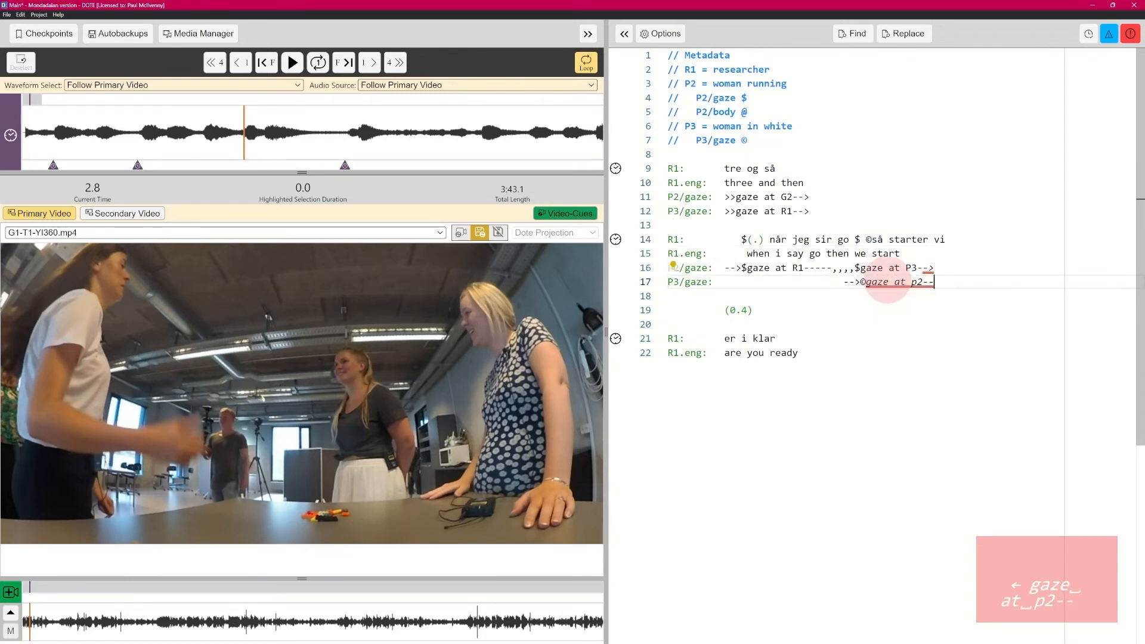
key("Left")
key("Left")
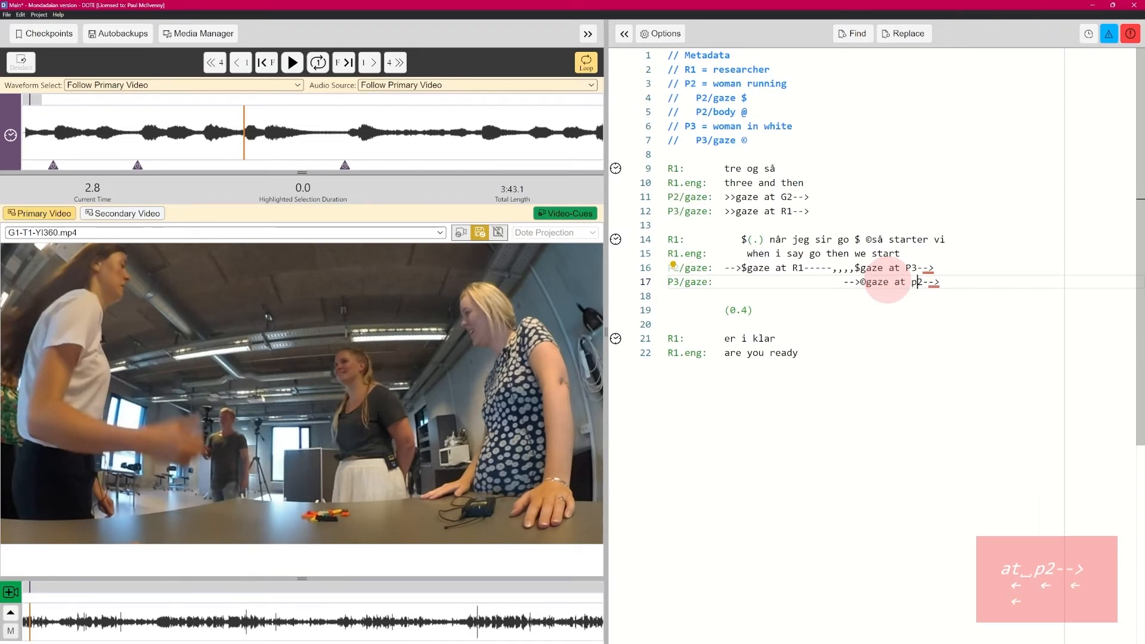
key("BackSpace")
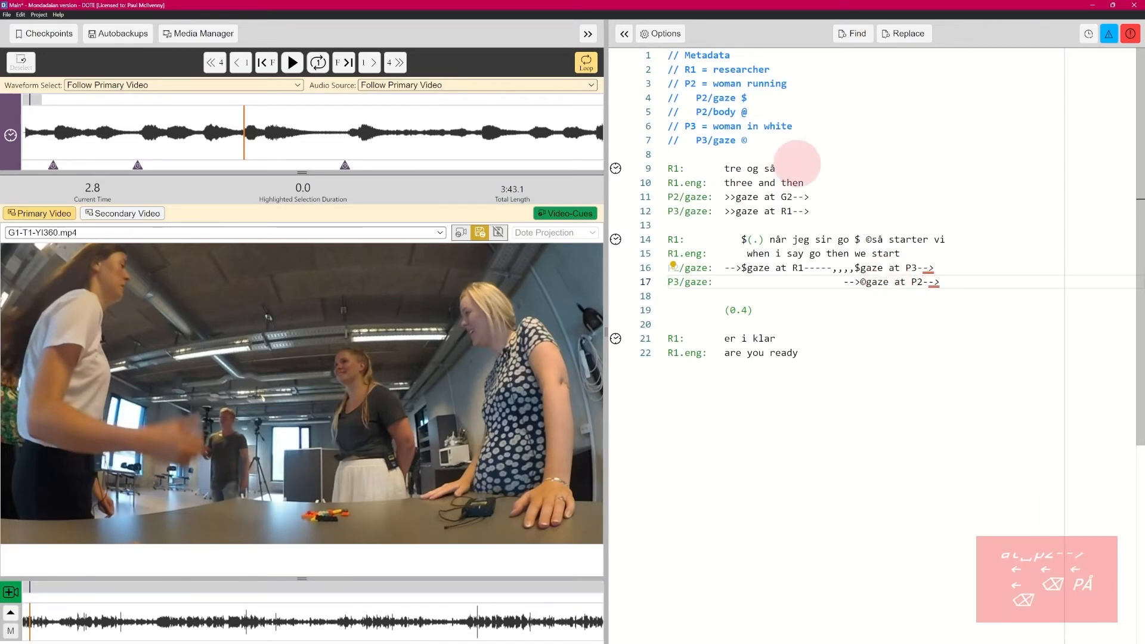
left_click(673, 265)
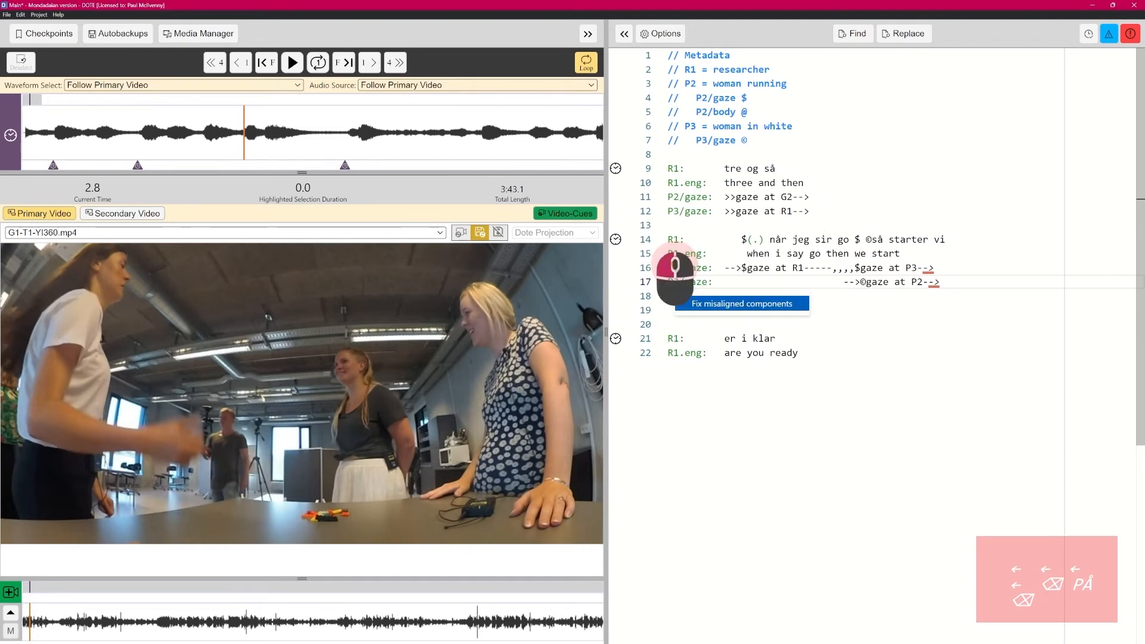
left_click(734, 302)
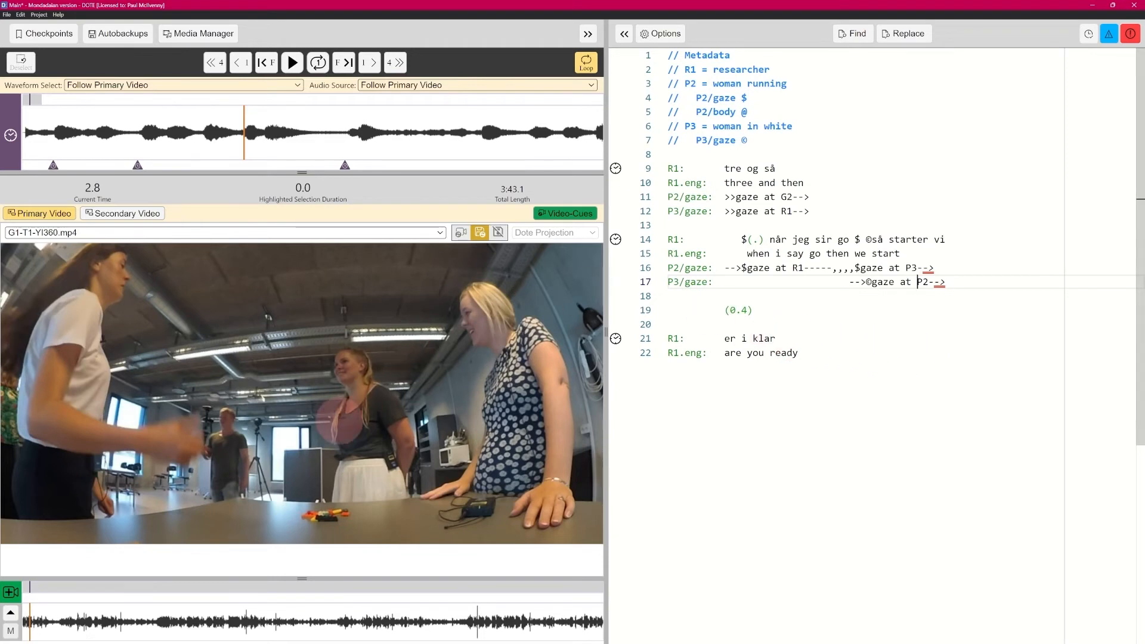
Play the recording through the end of R1's second line to examine P3's gaze around the pause
key("ctrl+space")
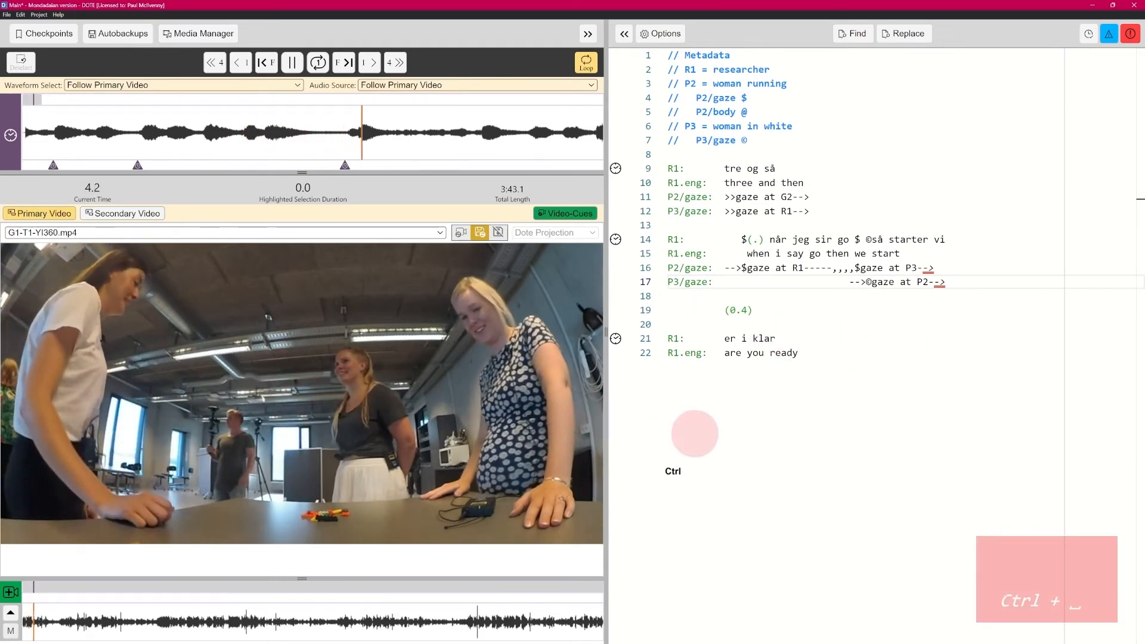
key("ctrl+space")
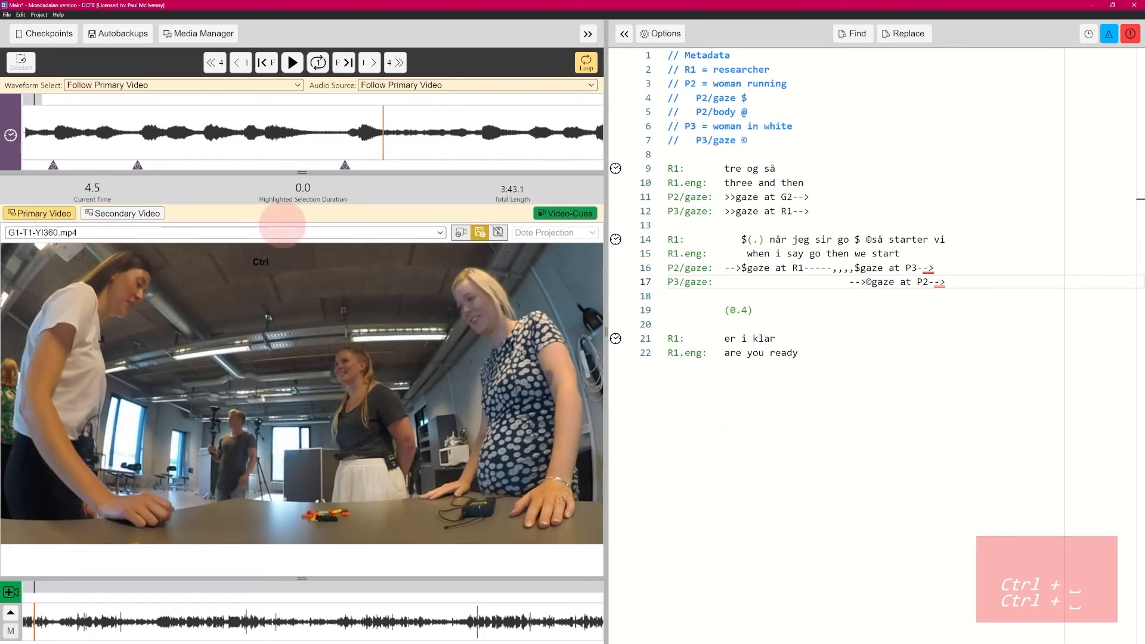
key("ctrl+space")
key("ctrl+space")
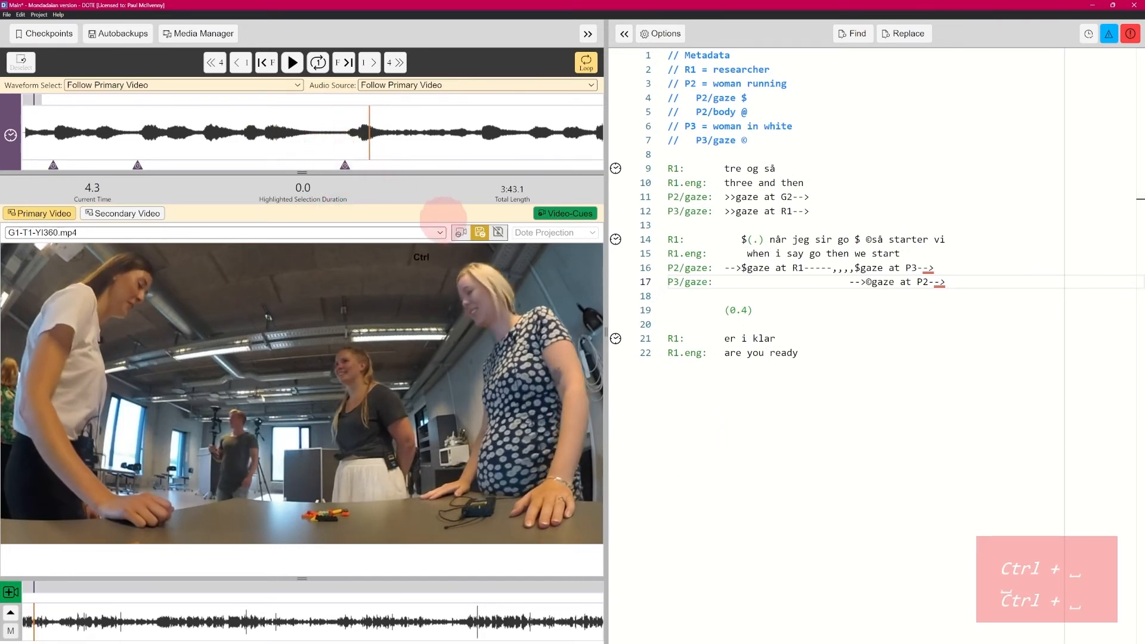
left_click(294, 136)
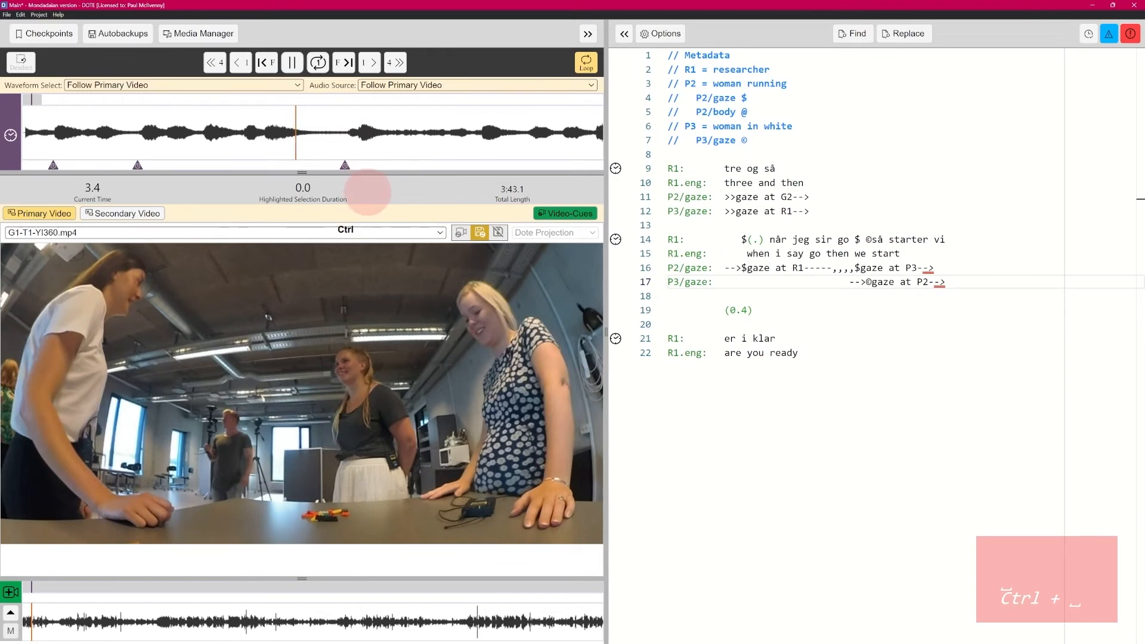
key("ctrl+space")
key("ctrl+space")
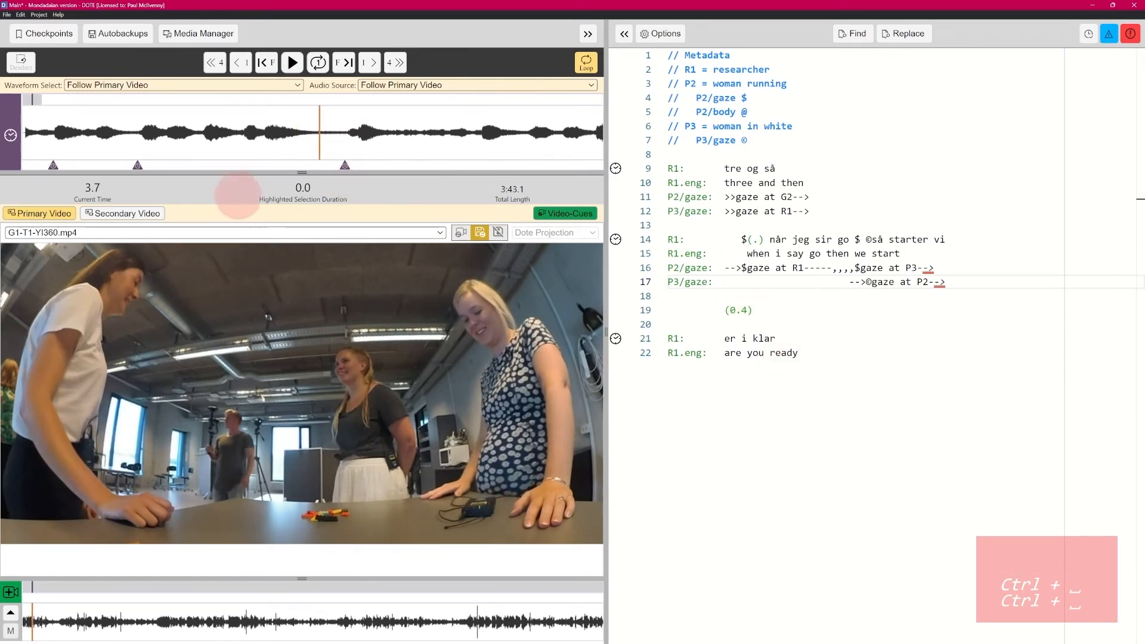
Replay the passage from 3.2 s and scrub to 3.7 s to locate the moment P3's gaze shifts
left_click(282, 152, "ctrl")
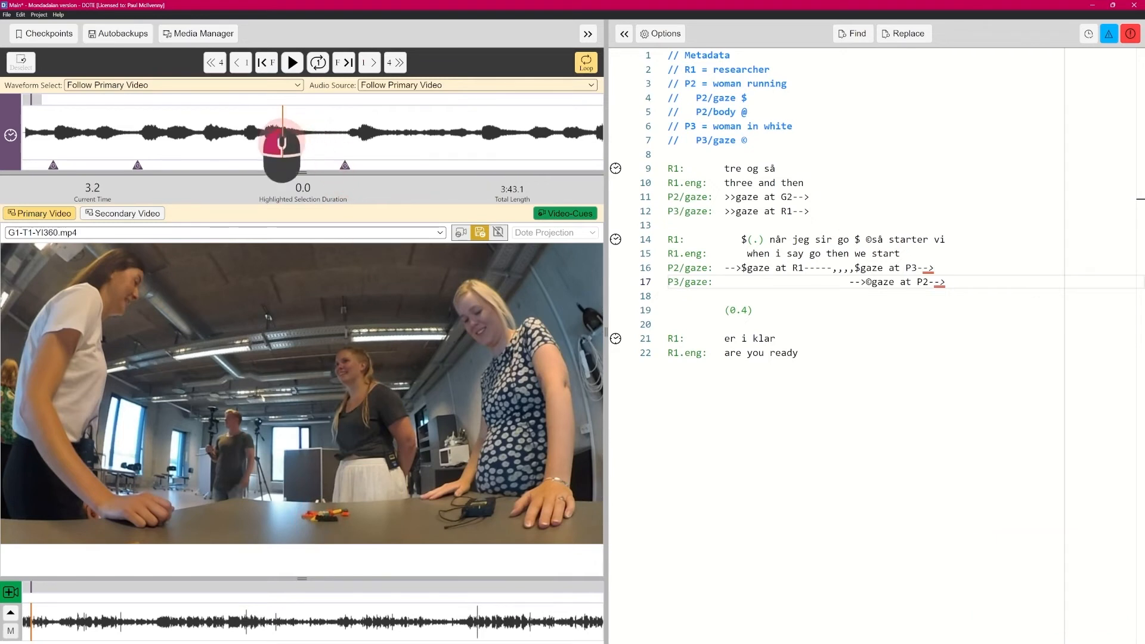
key("ctrl+space")
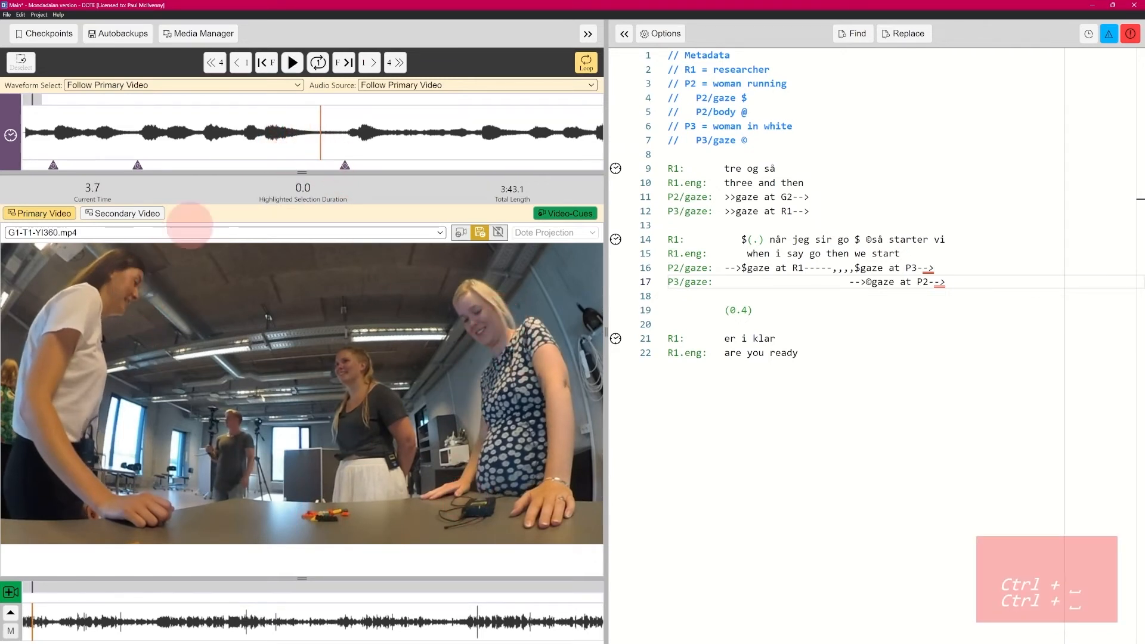
left_click(282, 131, "ctrl")
key("ctrl+space")
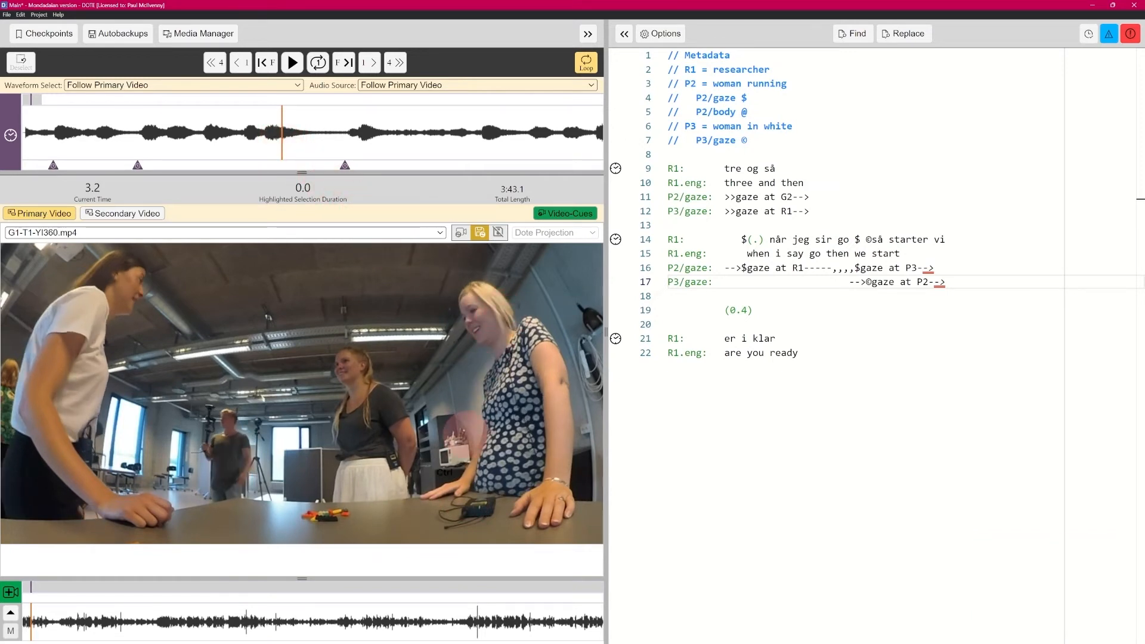
key("ctrl+space")
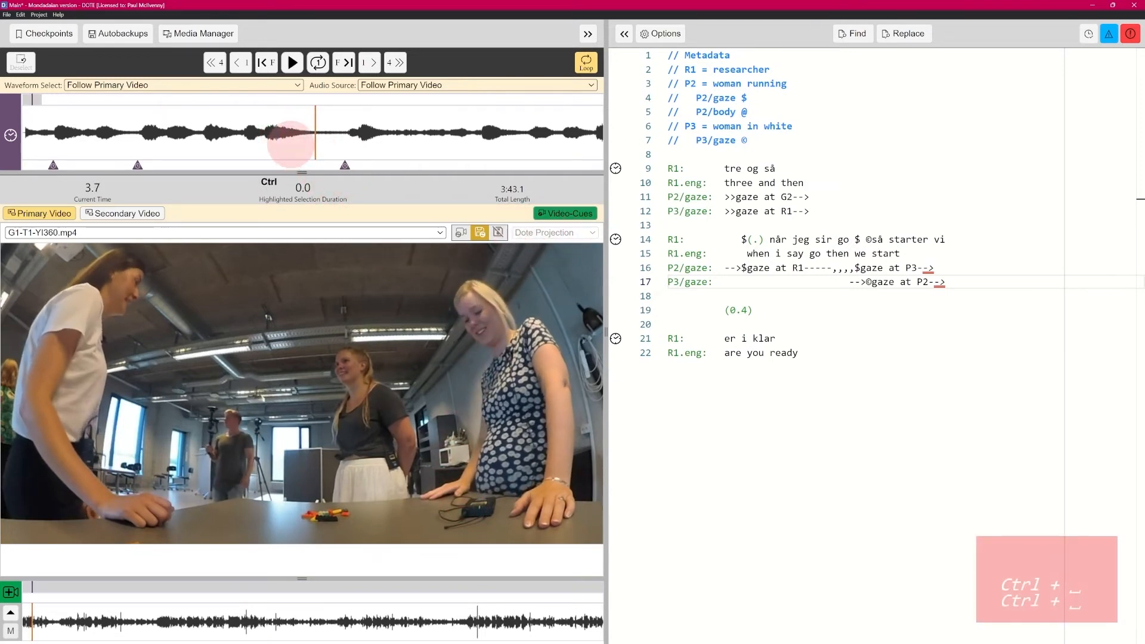
key("ctrl+space")
key("ctrl+space")
left_click(305, 152)
left_click(305, 152)
left_click_drag(307, 152, 317, 150)
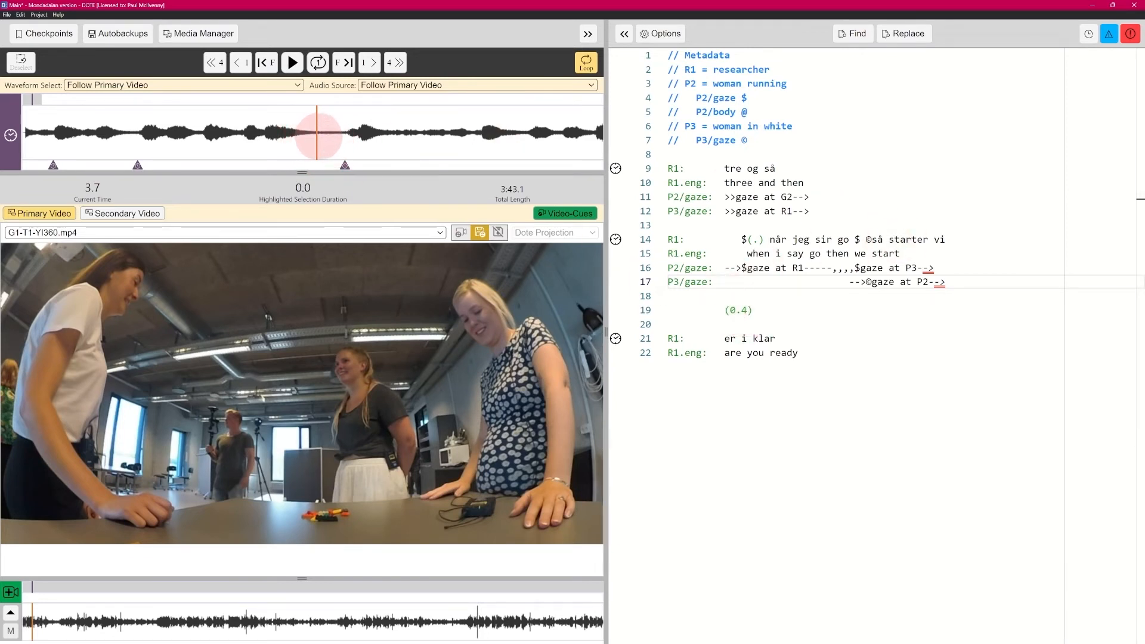
Split the pause before R1's "er i klar" into two consecutive pauses, (0.1)(0.3)
left_click(749, 309)
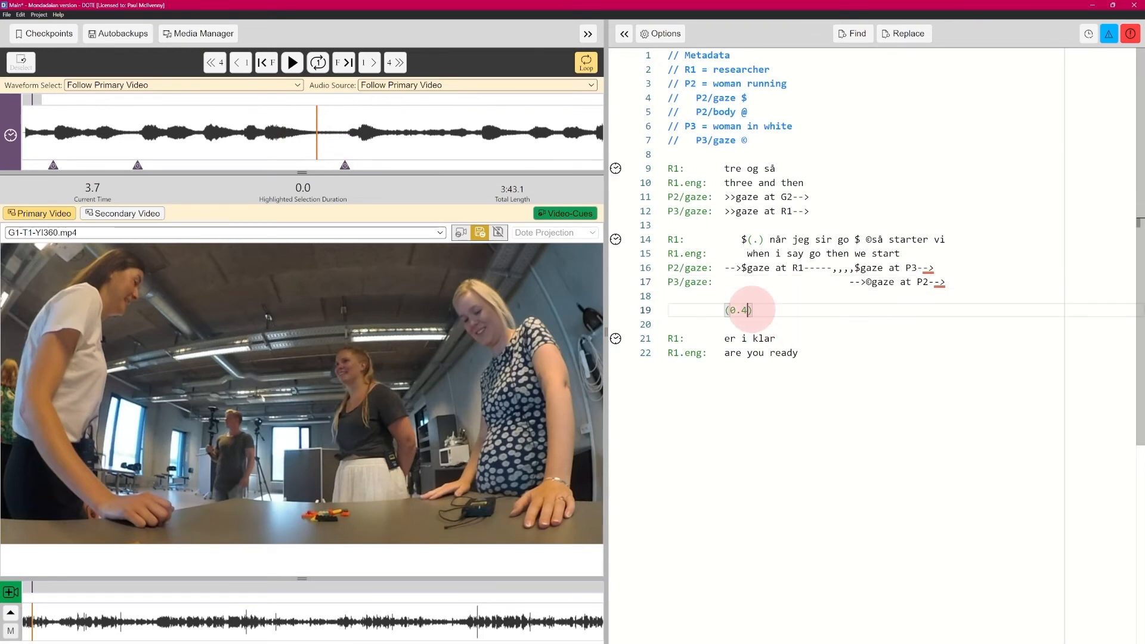
key("BackSpace")
type("1)")
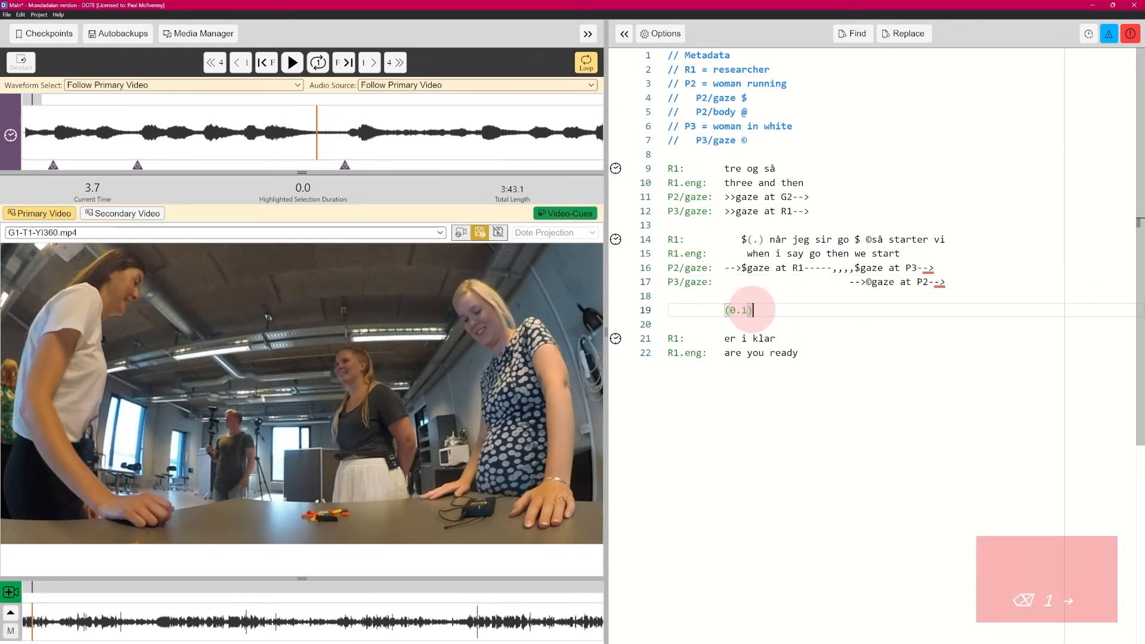
type("(+")
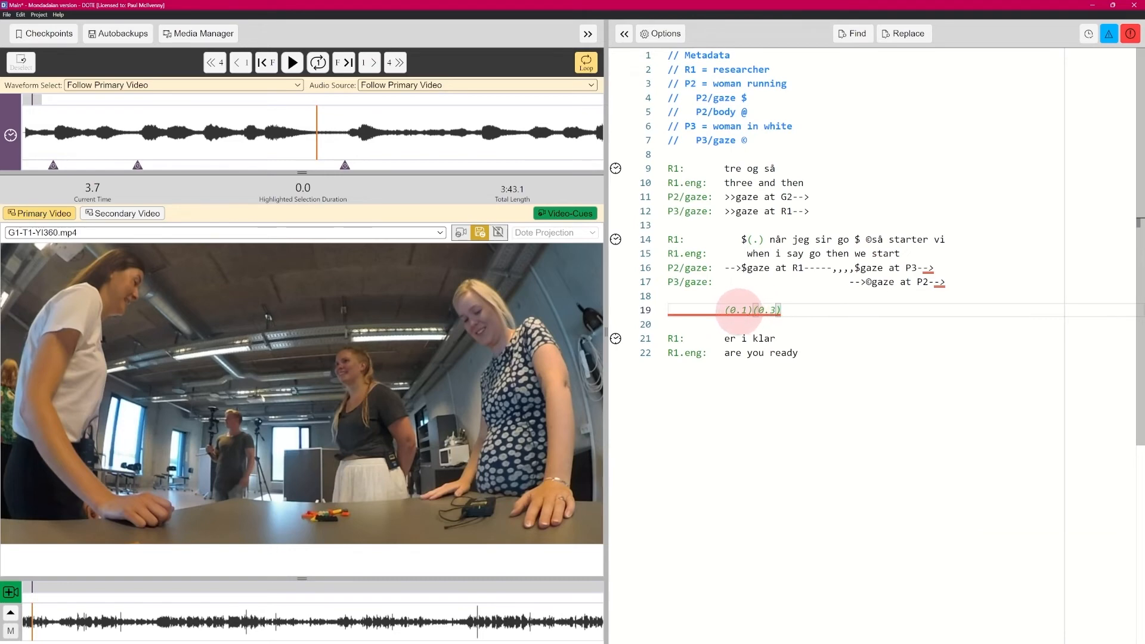
Insert a P3/gaze line directly under the (0.1)(0.3) pause line
mouse_move(686, 313)
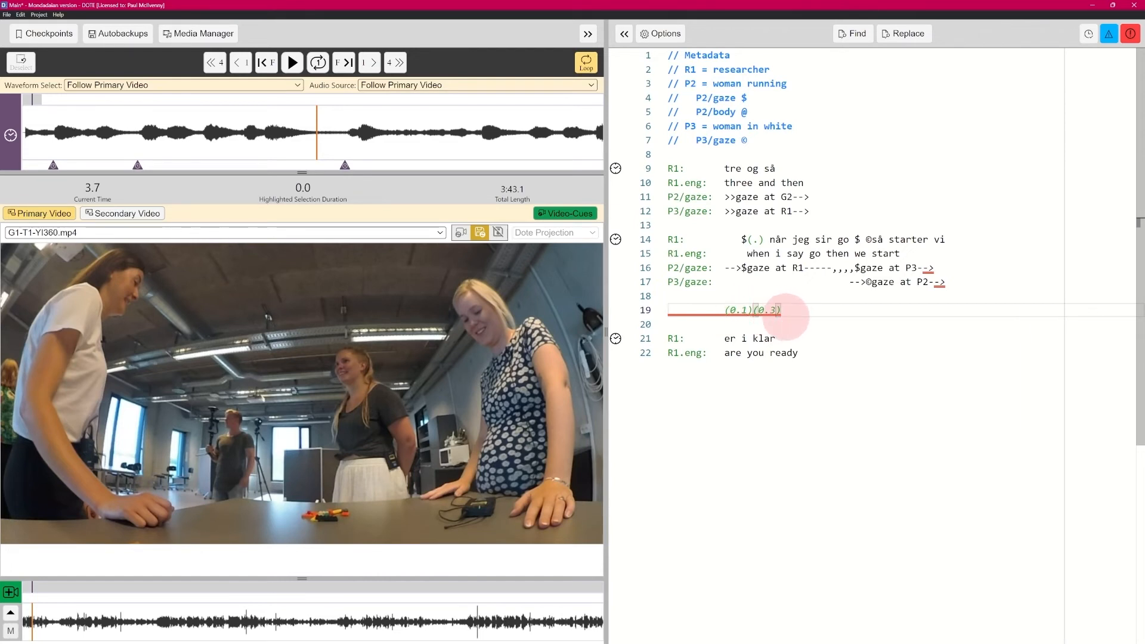
key("Return")
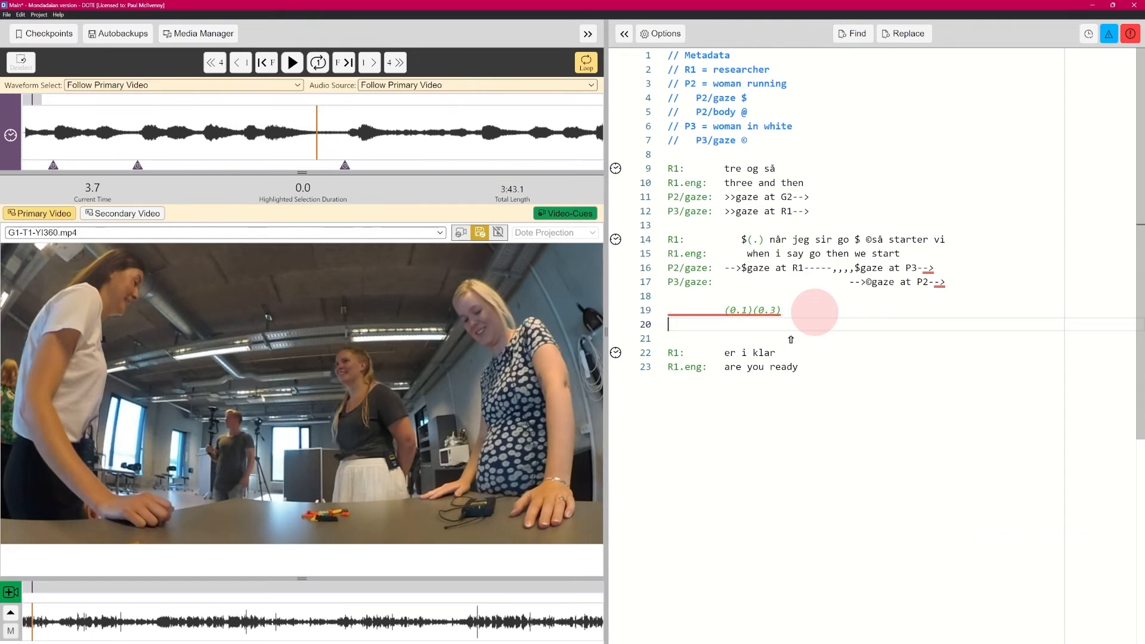
type("P")
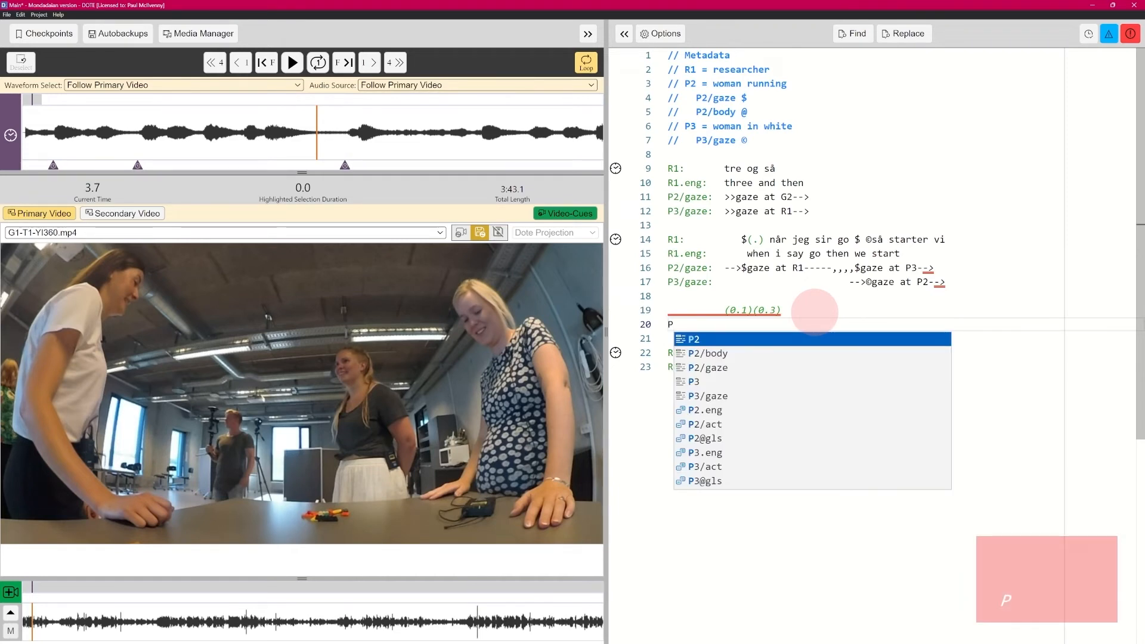
type("g")
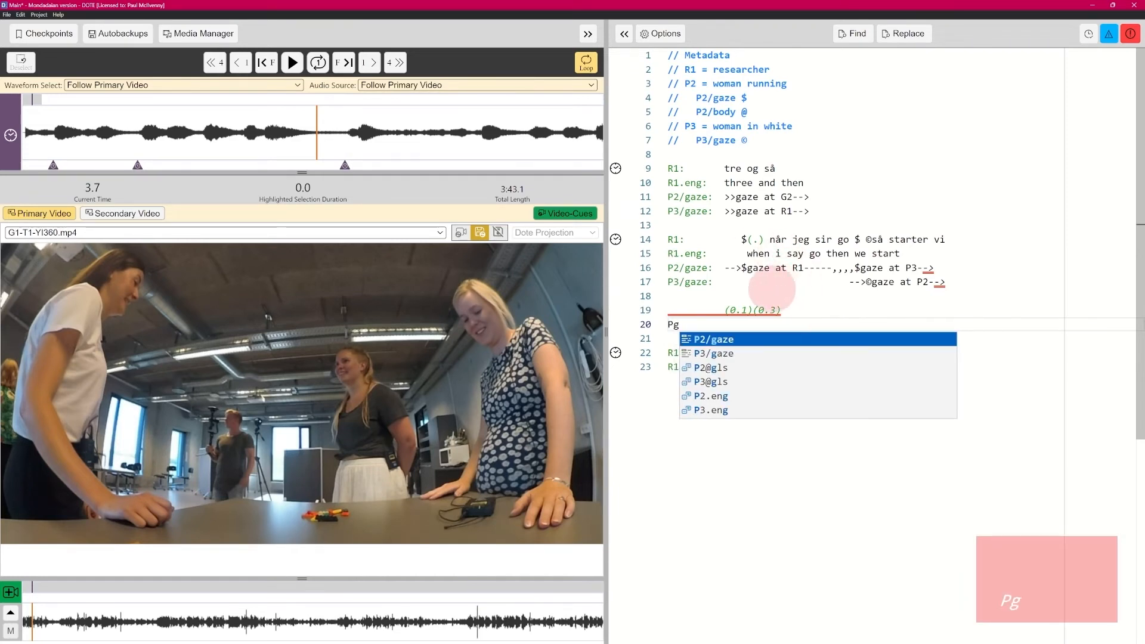
left_click(719, 353)
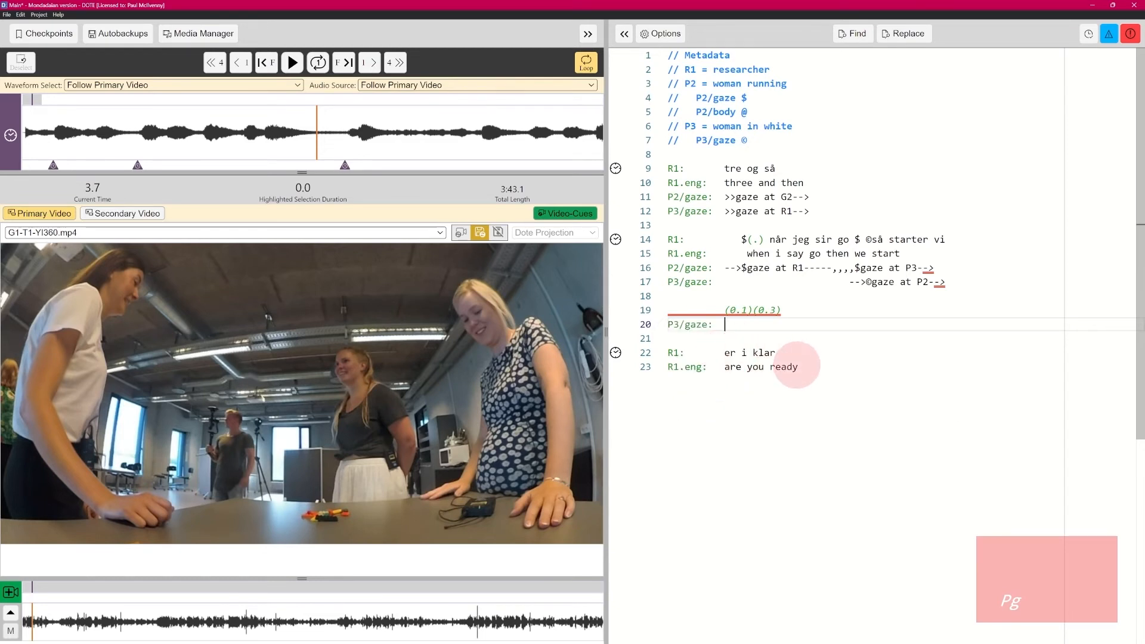
Insert the P3/gaze symbol © in the new P3/gaze line and between the (0.1) and (0.3) pauses
key("ctrl+Return")
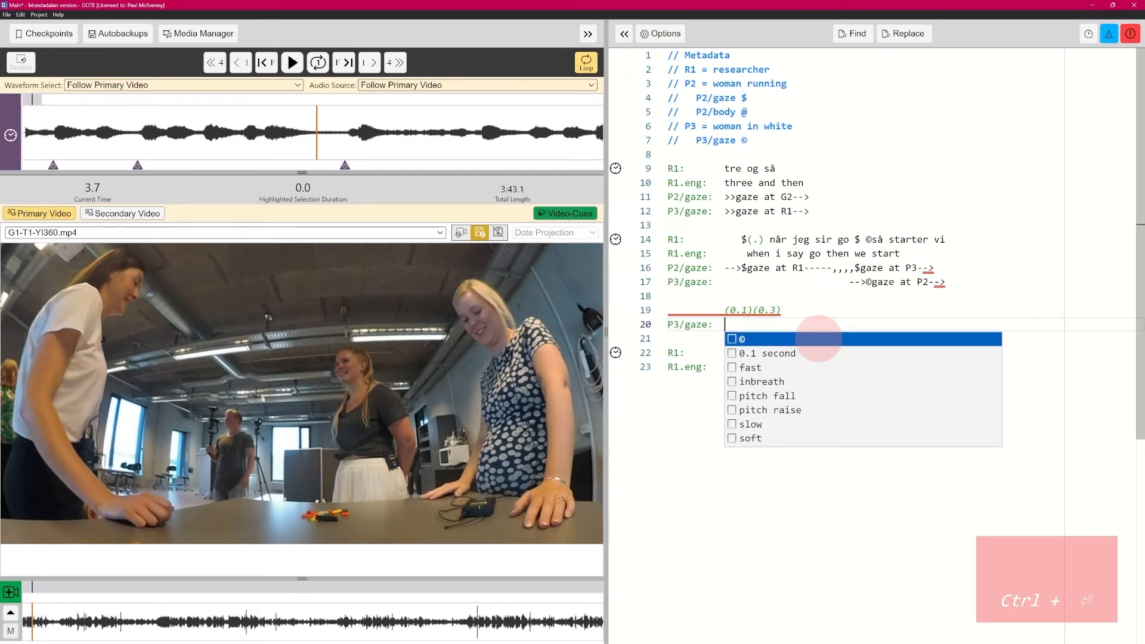
key("Return")
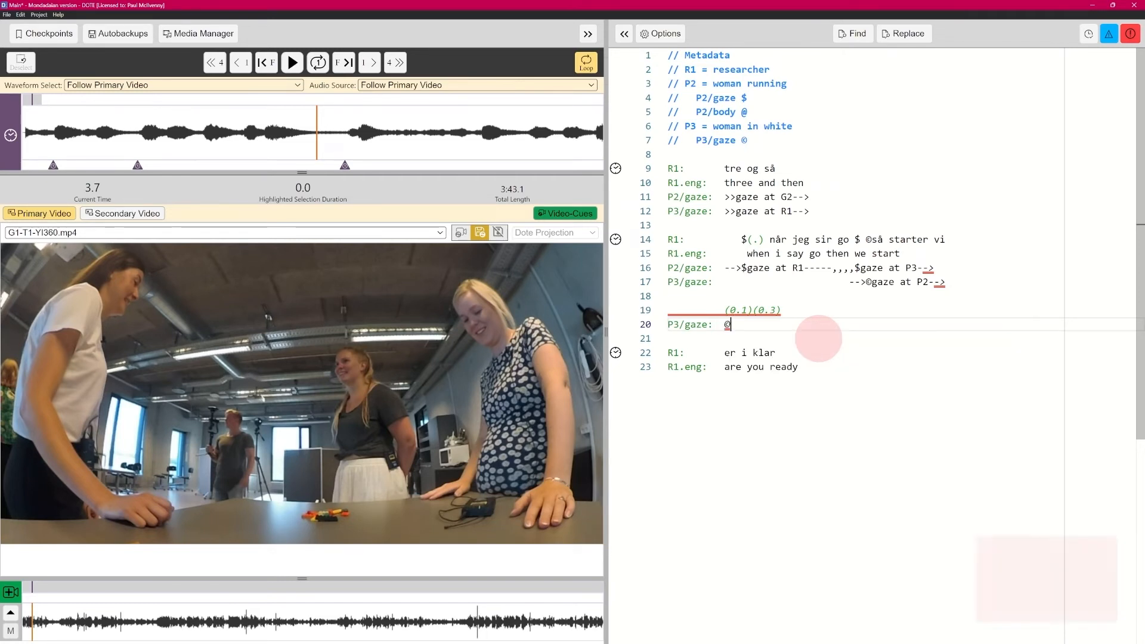
key("Up")
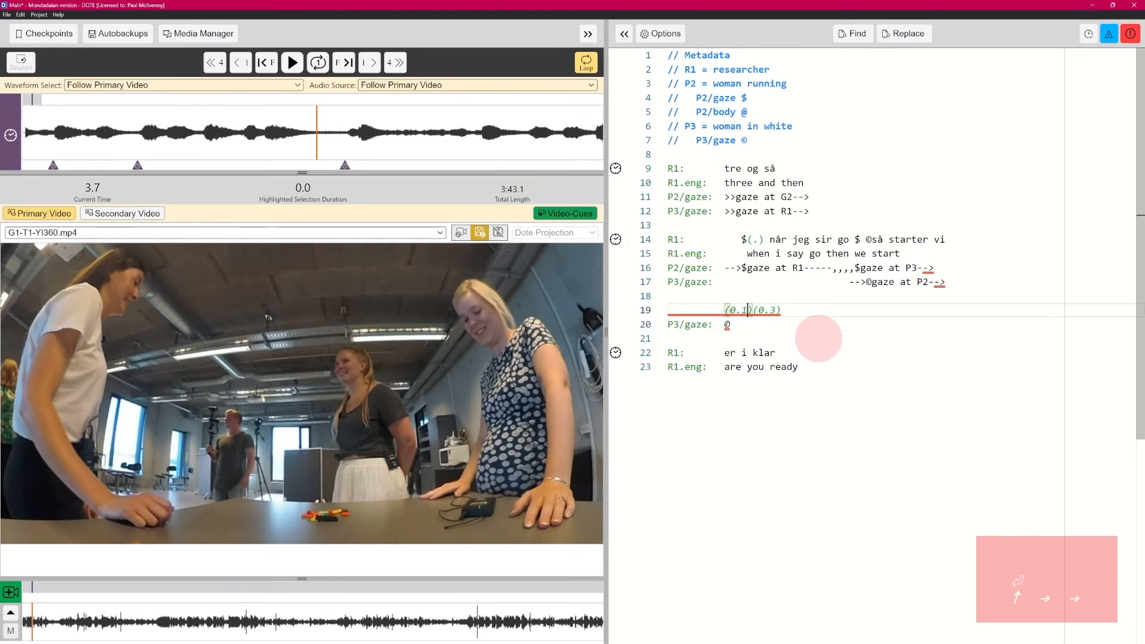
key("ctrl+Return")
key("Return")
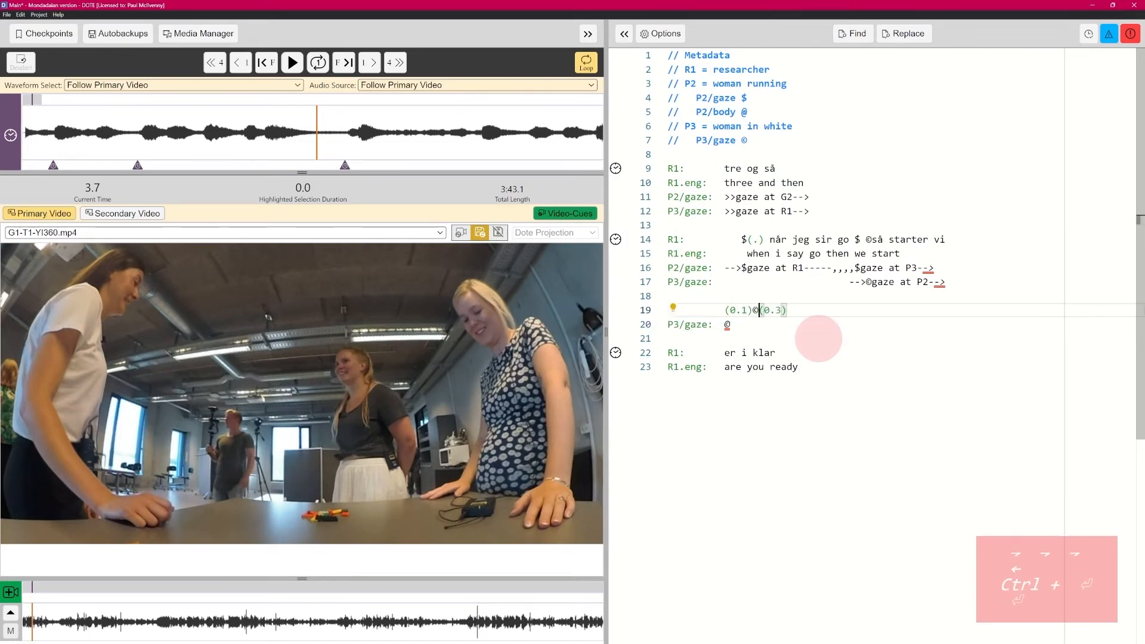
Complete the new P3/gaze line as "-->©looks down-->" and fix its misaligned components
key("Down")
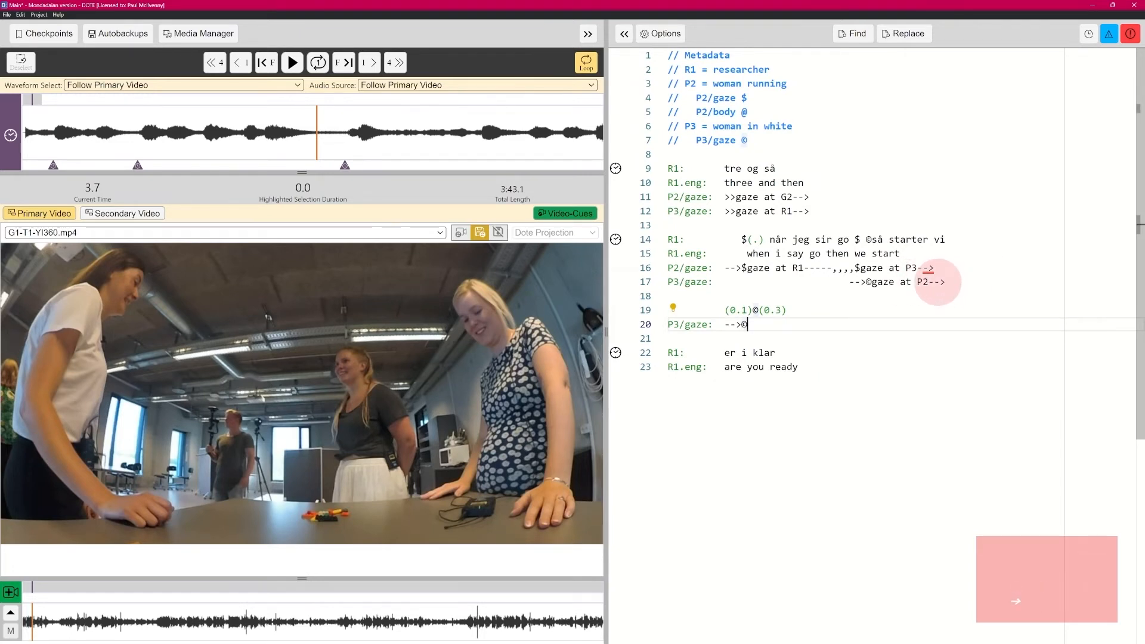
type("Looks down-->")
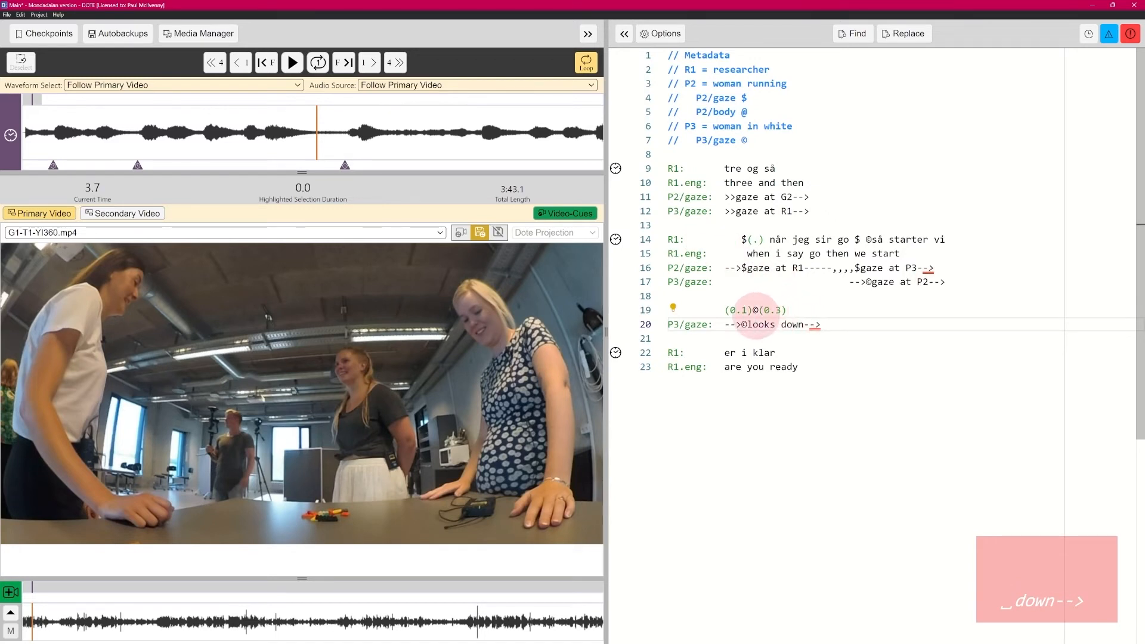
left_click(673, 307)
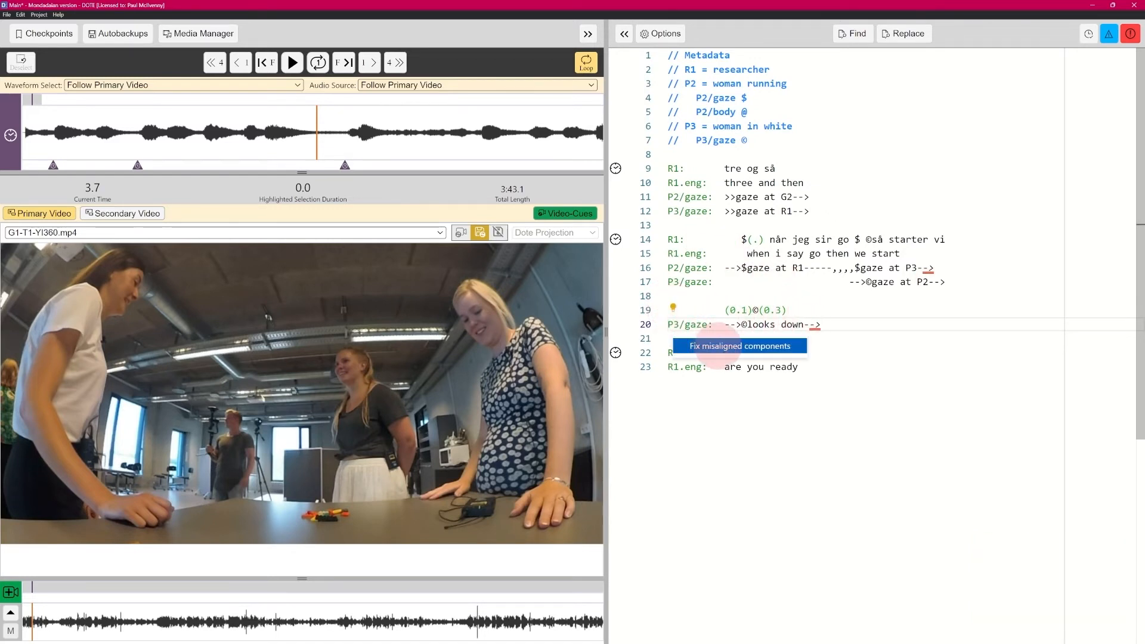
left_click(717, 348)
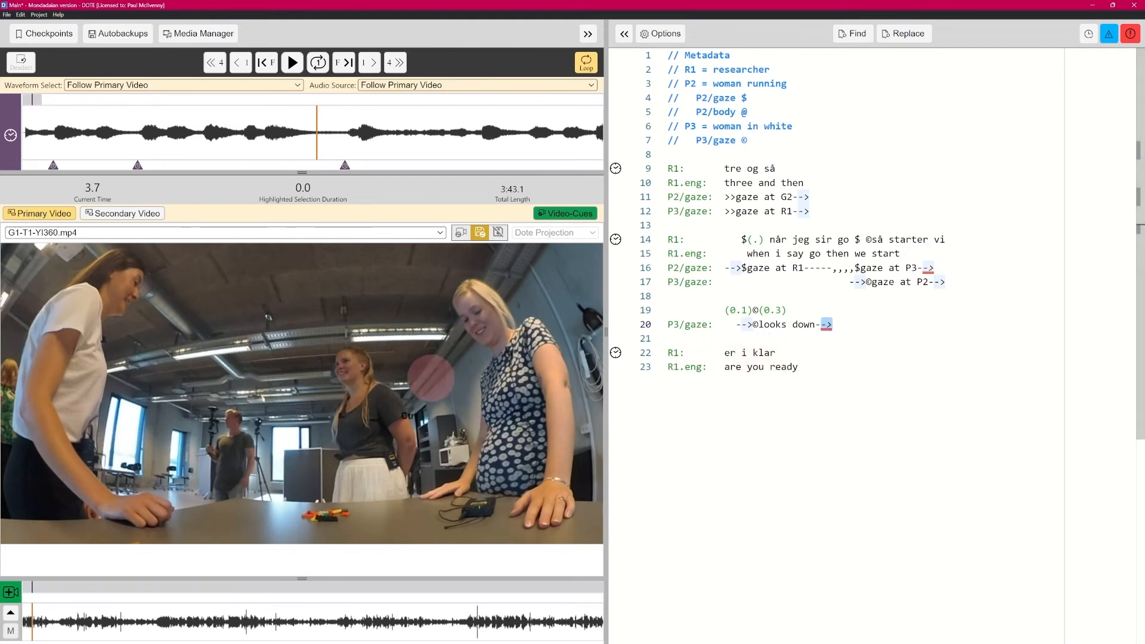
Play the recording's next passage and add a P2 speaker block after R1's "are you ready" line, separated by a blank line
key("ctrl+space")
key("ctrl+space")
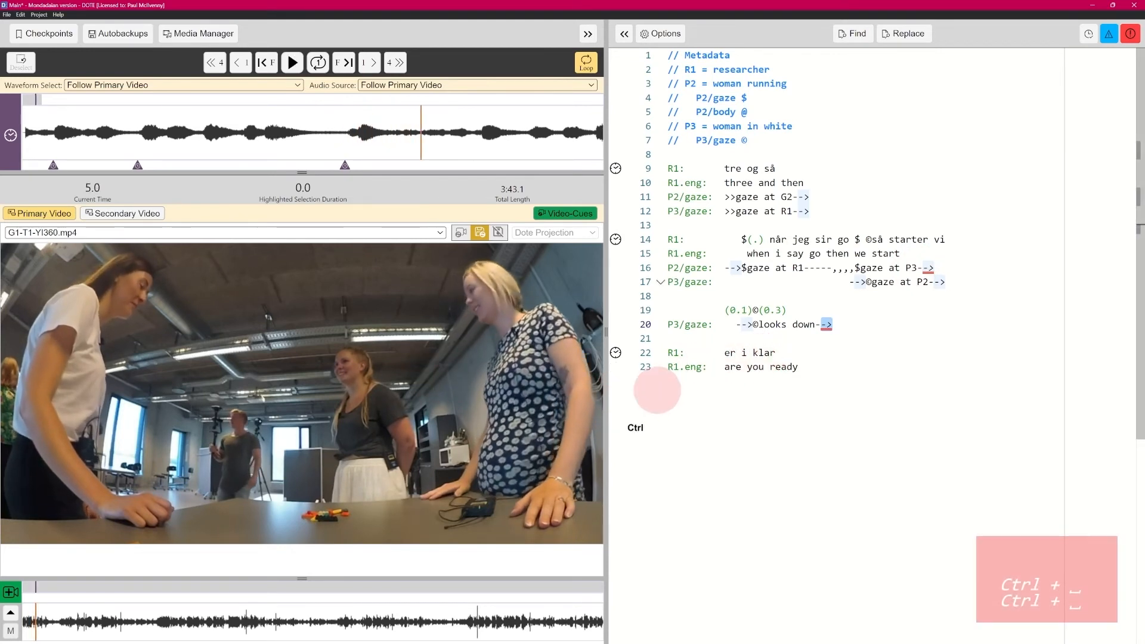
key("ctrl+space")
key("ctrl+space")
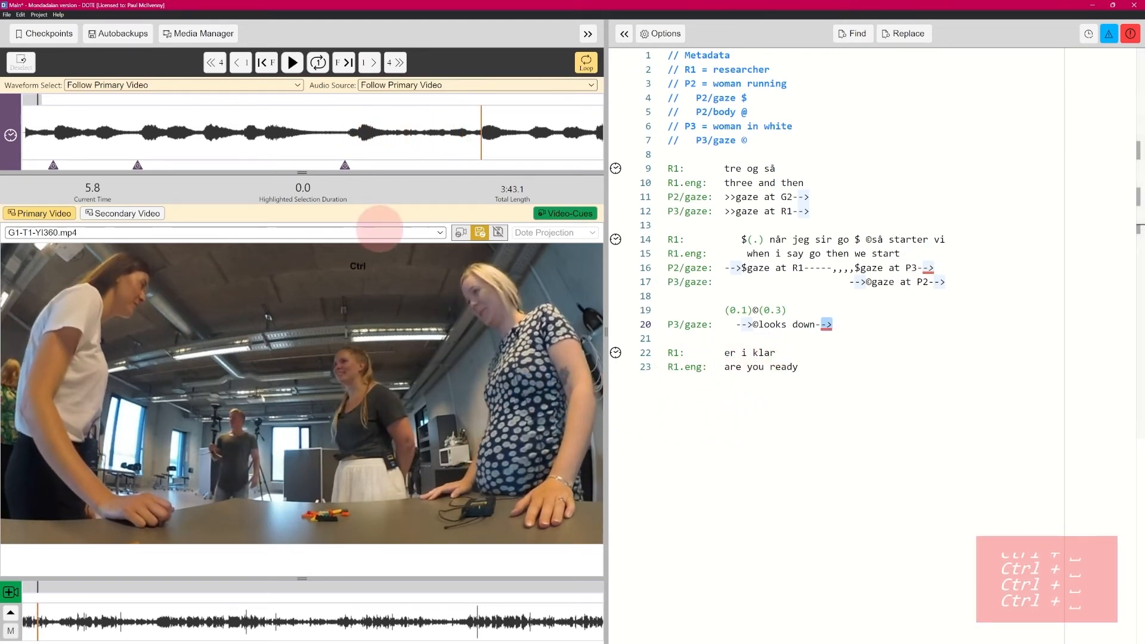
key("ctrl+space")
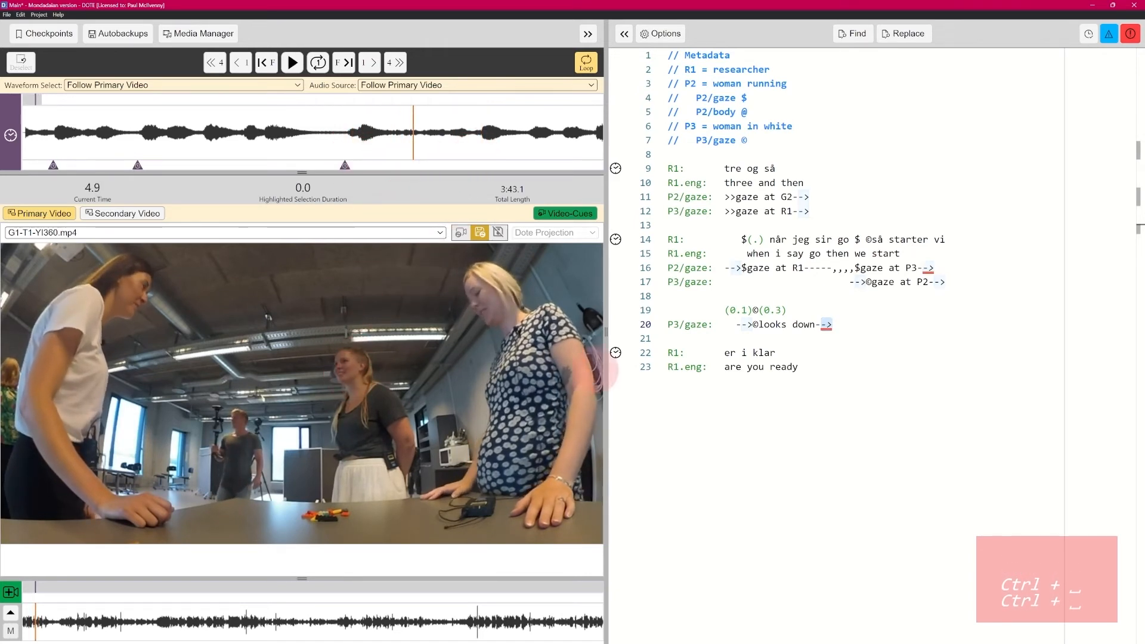
left_click(820, 367)
key("Return")
key("Return")
type("P")
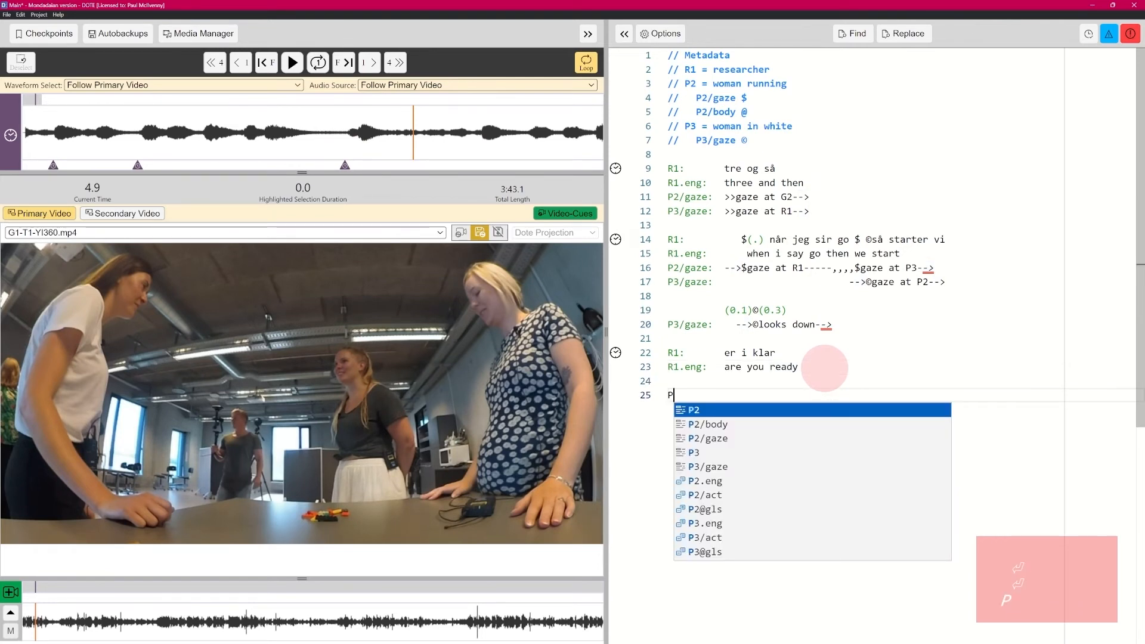
key("Return")
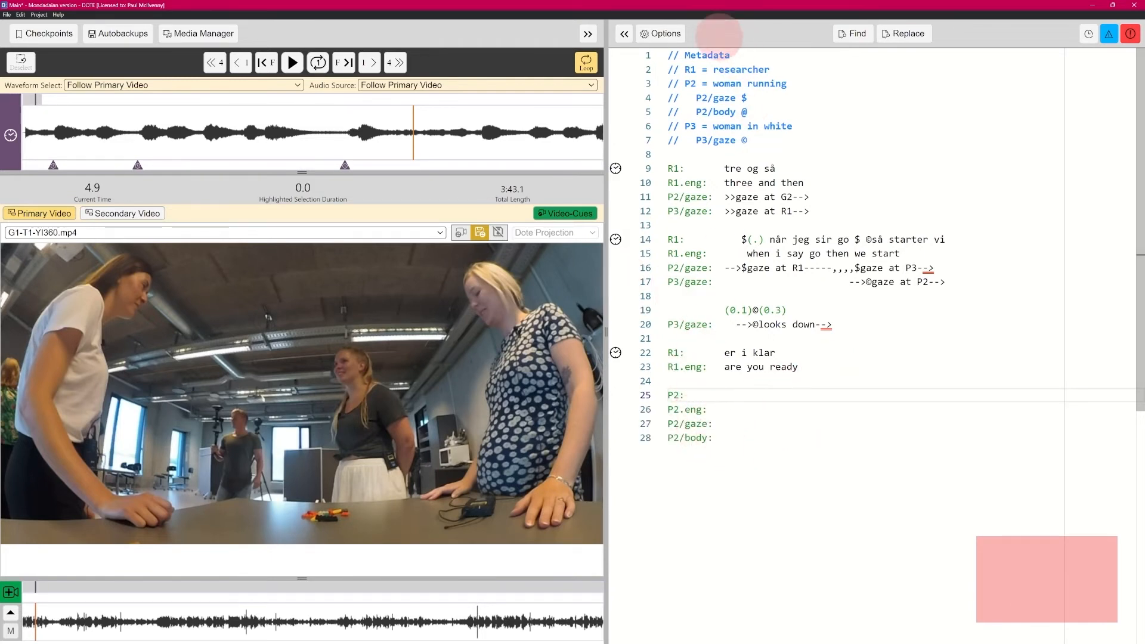
Check the sub-tier autocomplete settings in the transcript options and delete the empty P2/gaze and P2/body lines from the new P2 block
left_click(664, 34)
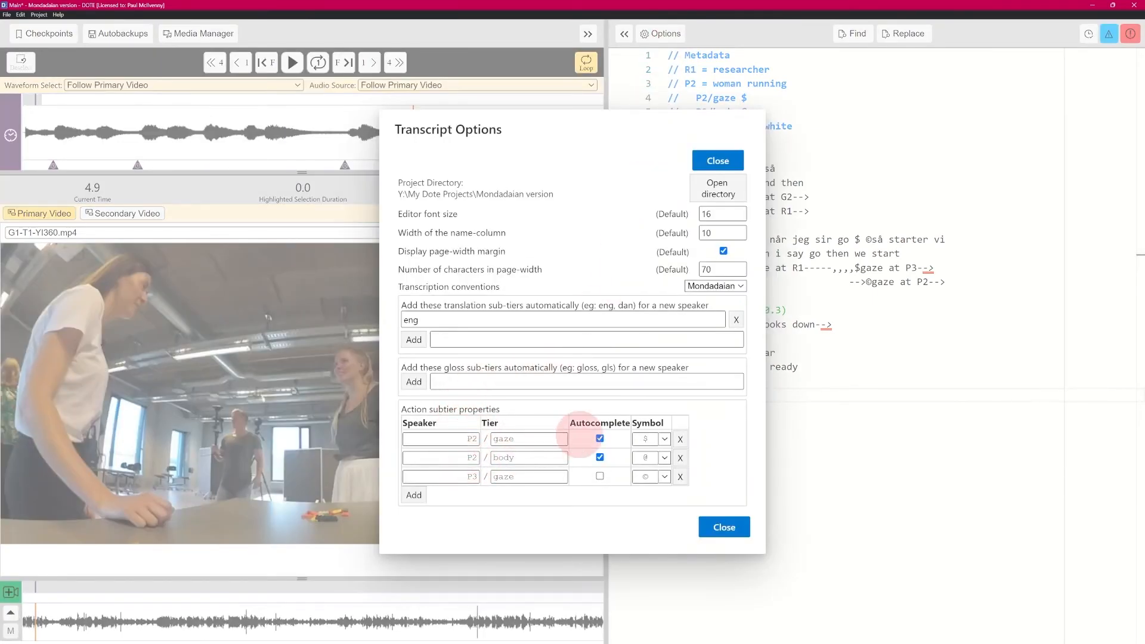
left_click(724, 527)
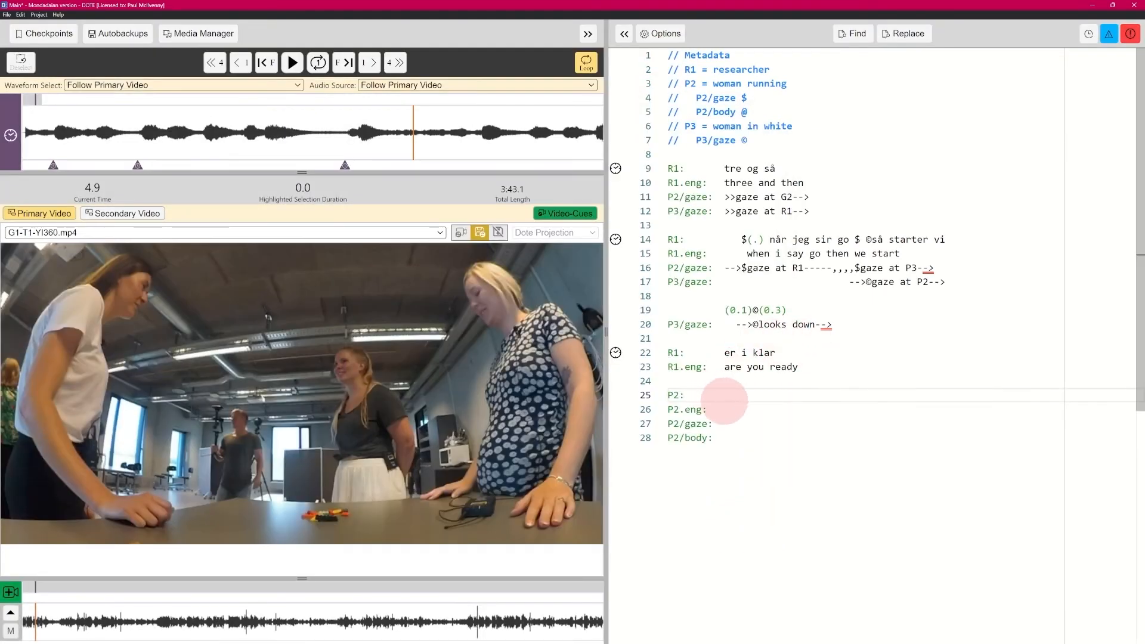
left_click_drag(727, 437, 642, 424)
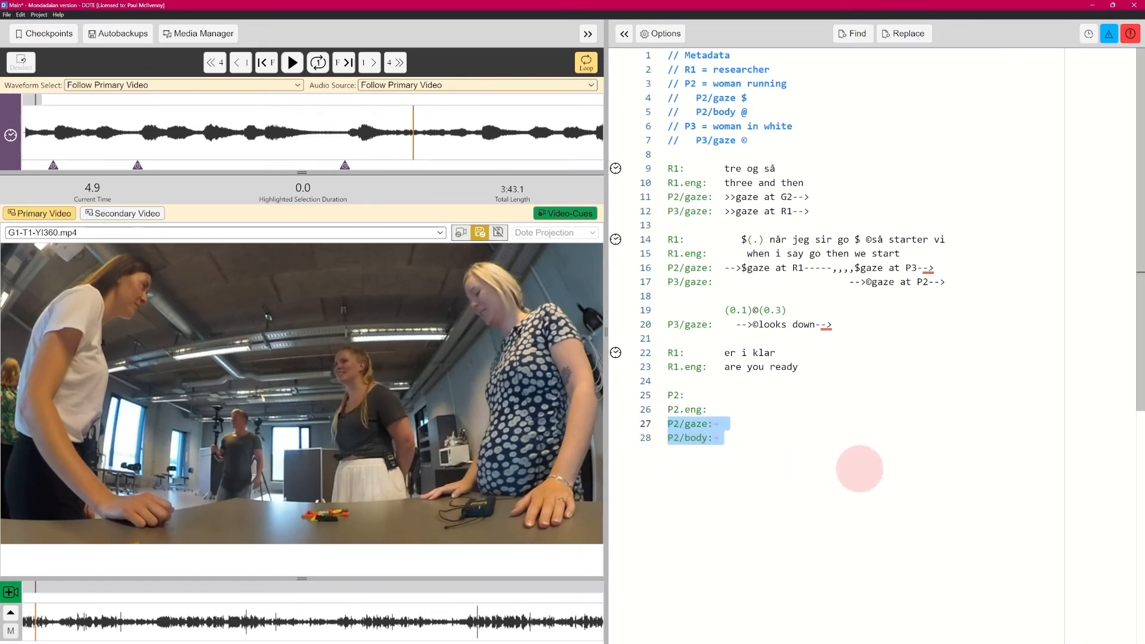
key("BackSpace")
key("BackSpace")
key("Up")
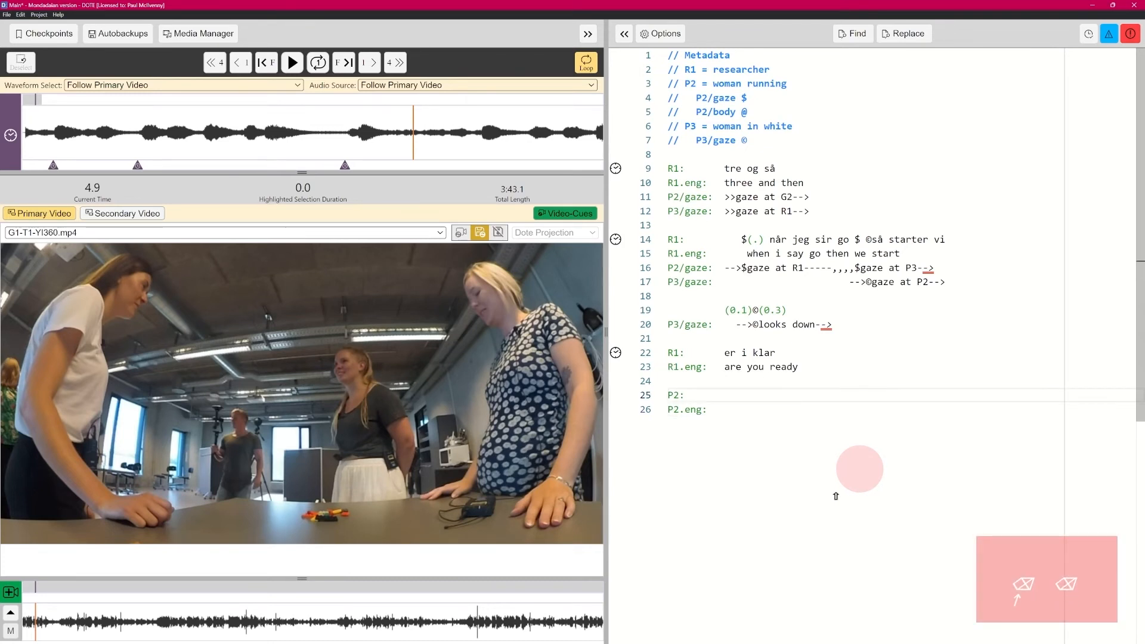
Fill the P2 and P2.eng lines with equally wide empty parentheses, marking P2's reply as unintelligible
type("(")
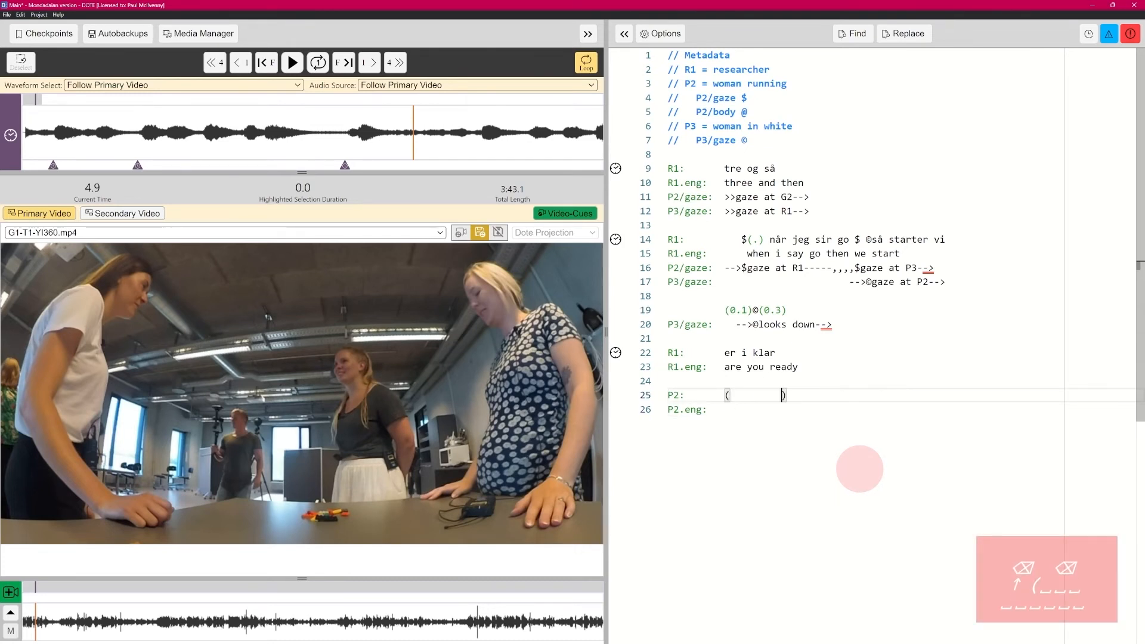
key("Down")
type("(")
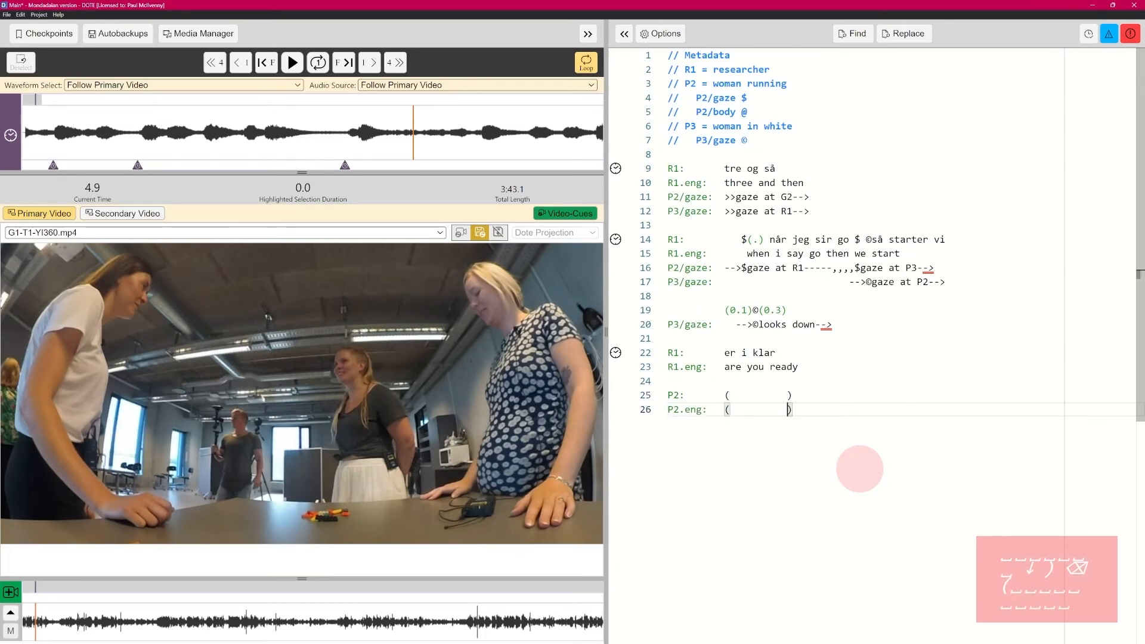
left_click(818, 411)
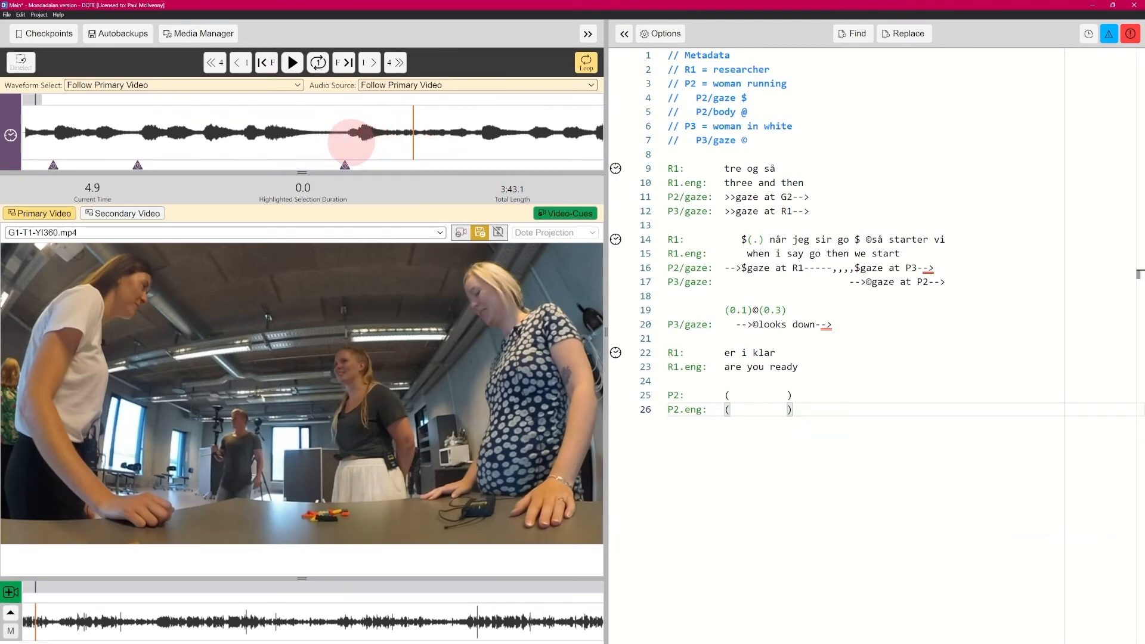
Replay the passage with P2's reply and place the playhead at 4.7 s
key("ctrl+space")
key("ctrl+space")
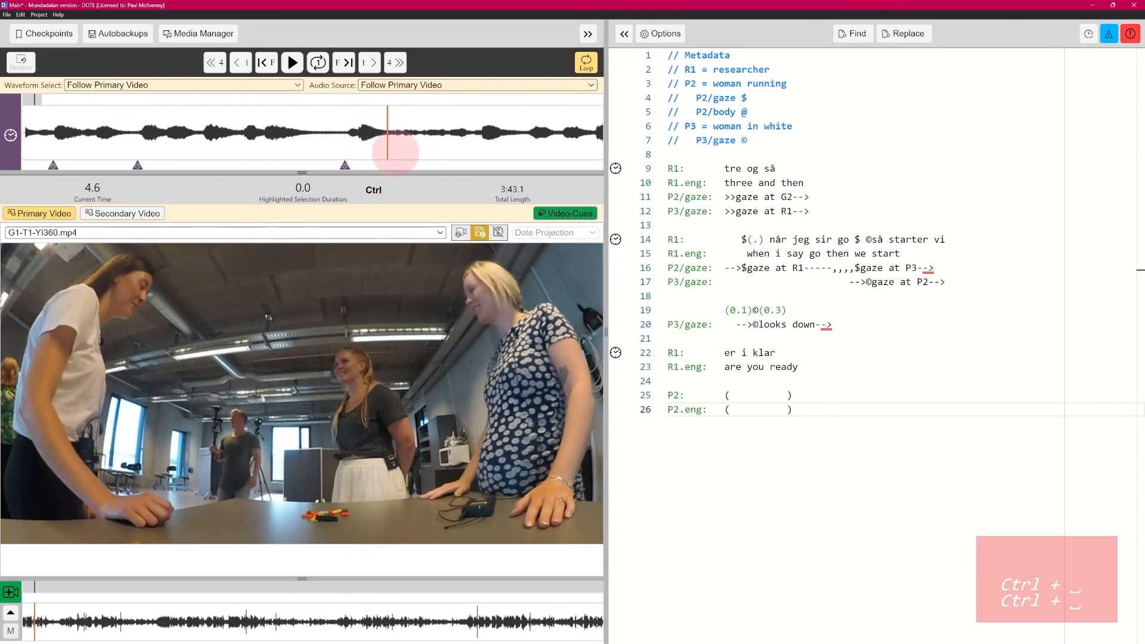
key("ctrl+space")
left_click(394, 134)
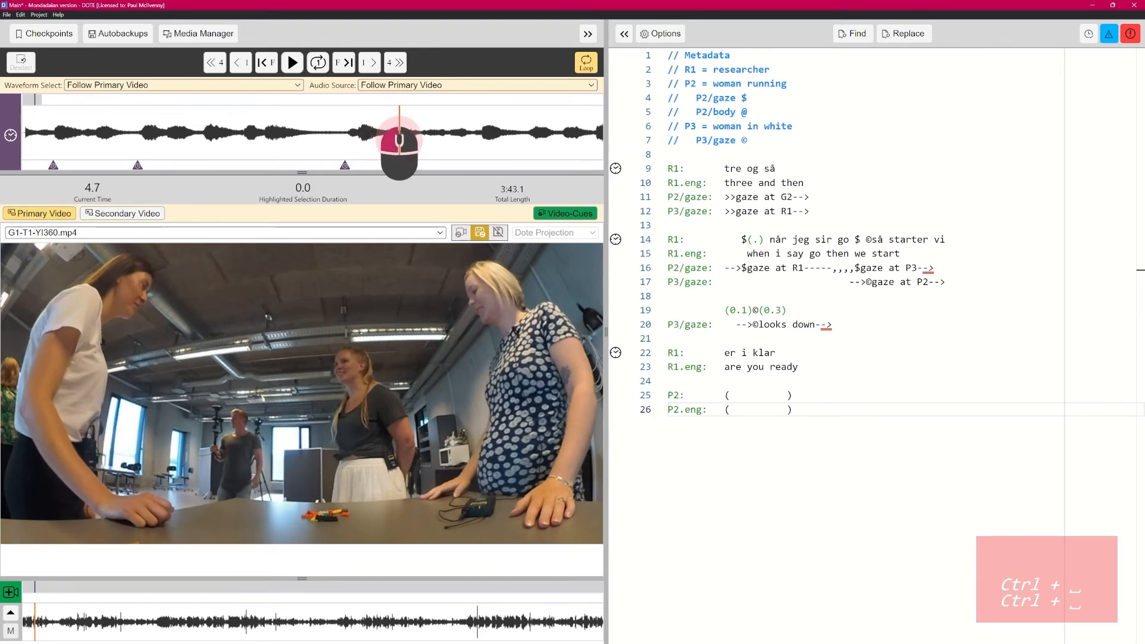
left_click(400, 136)
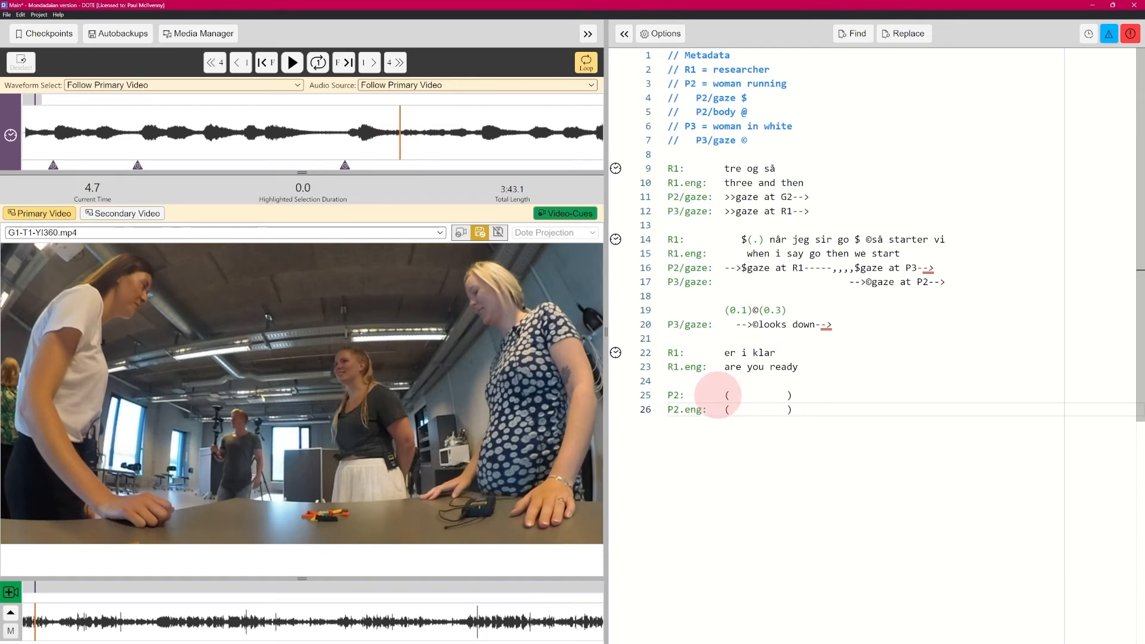
Add blank lines after the P2.eng line and insert a P3/gaze sub-tier directly below it
left_click(723, 422)
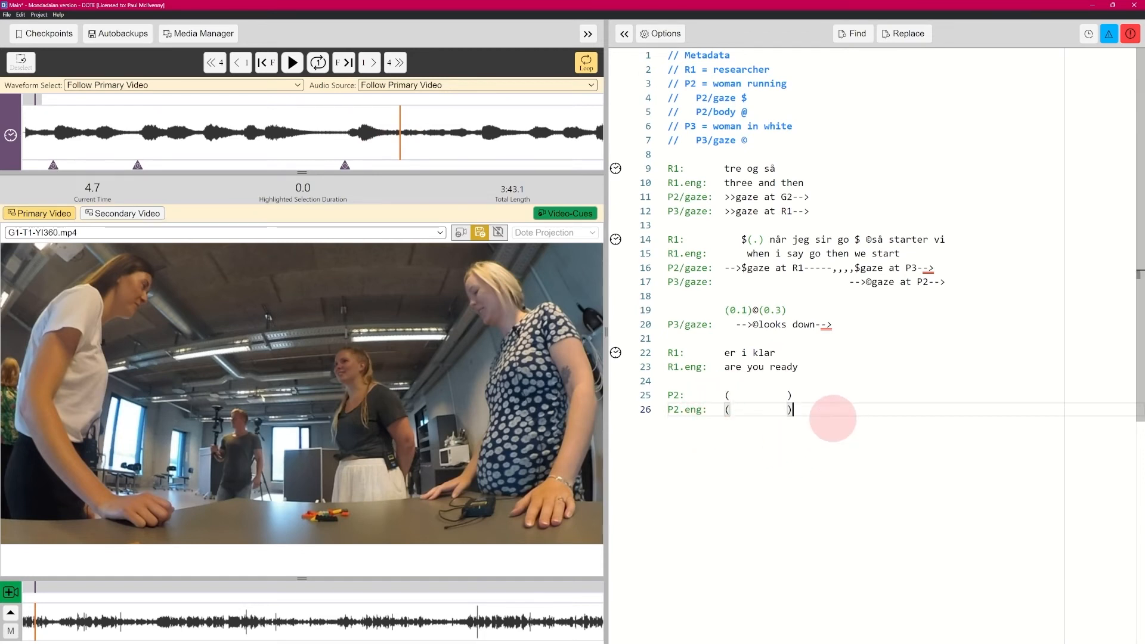
key("Return")
key("Return")
key("Return")
key("Up")
key("Up")
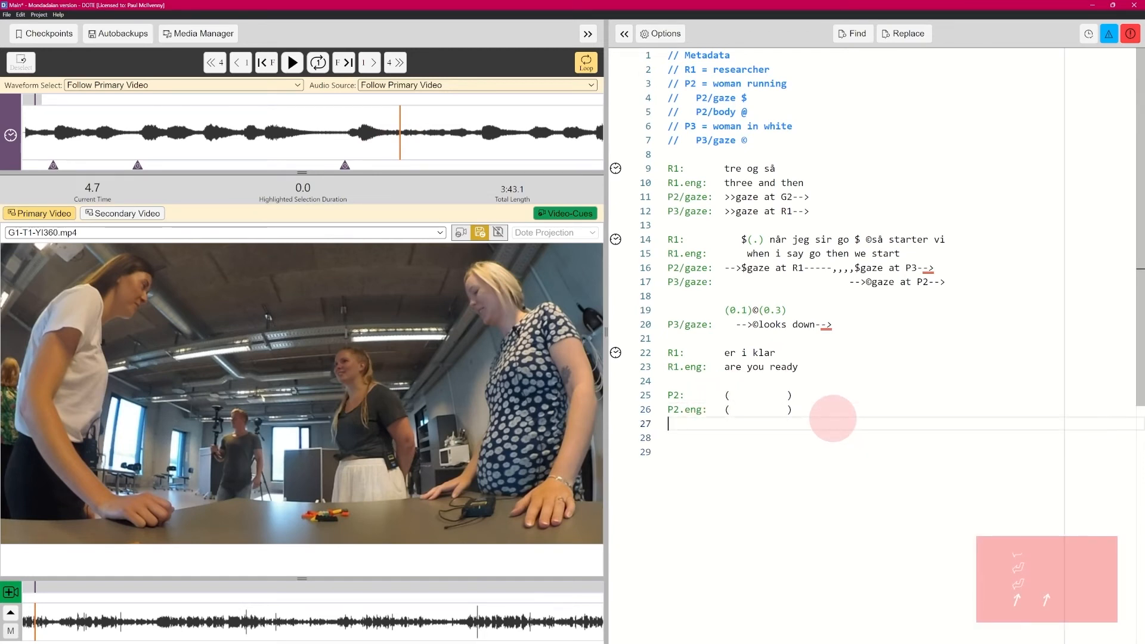
type("P")
key("Down")
key("Down")
key("Down")
key("Down")
key("Down")
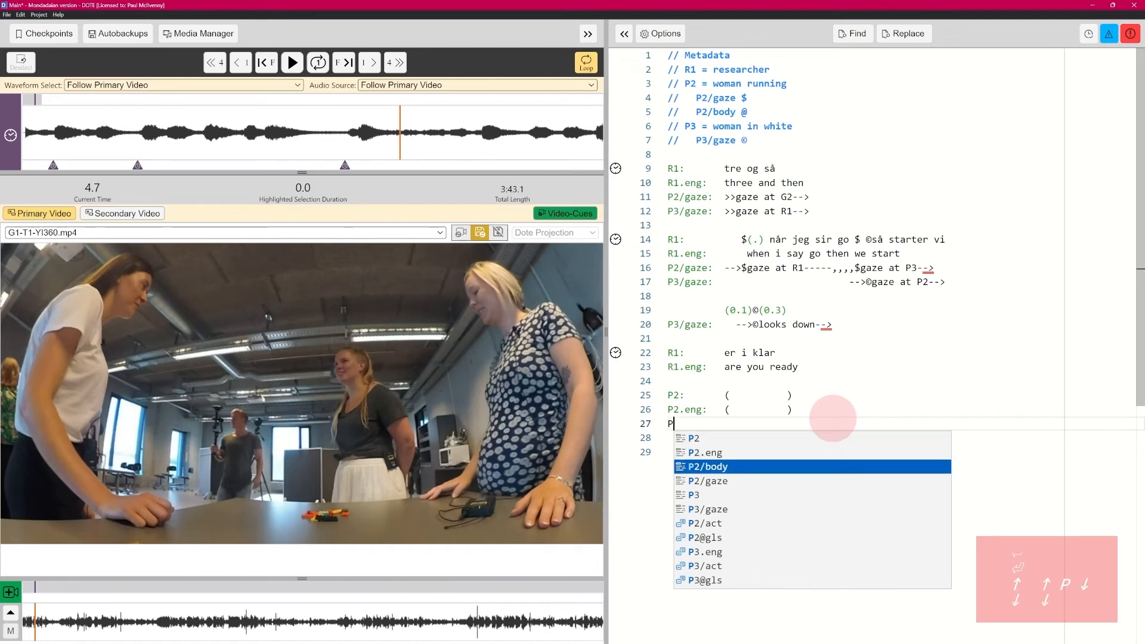
key("Return")
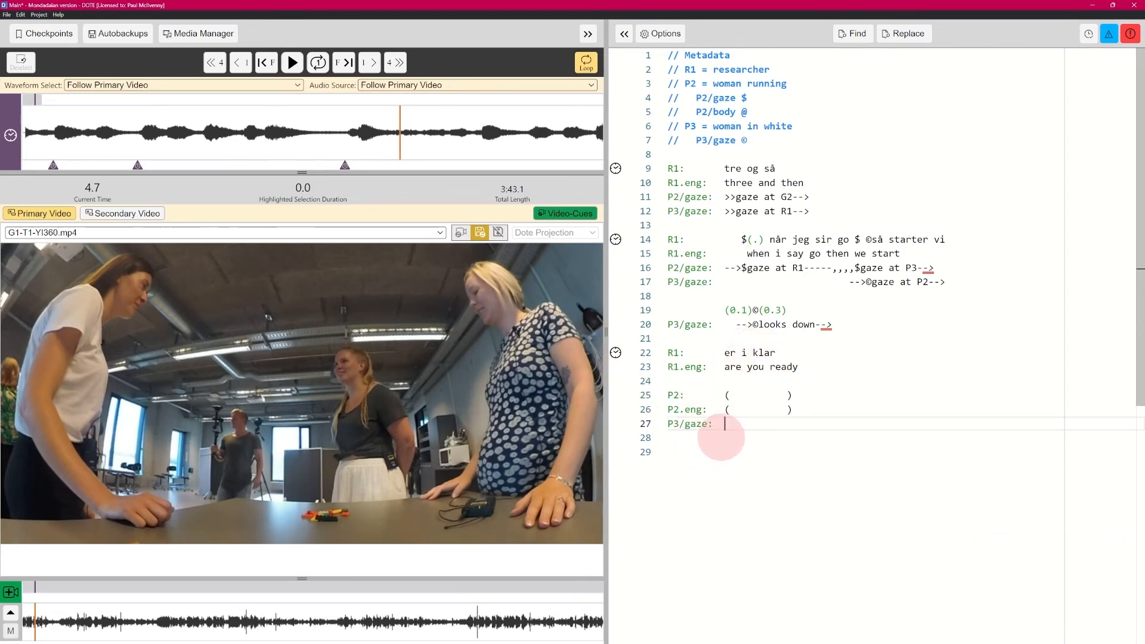
Insert the P3/gaze symbol © in the new sub-tier and before P2's opening parenthesis, with "-->" preceding it in the sub-tier
key("ctrl+Return")
key("Return")
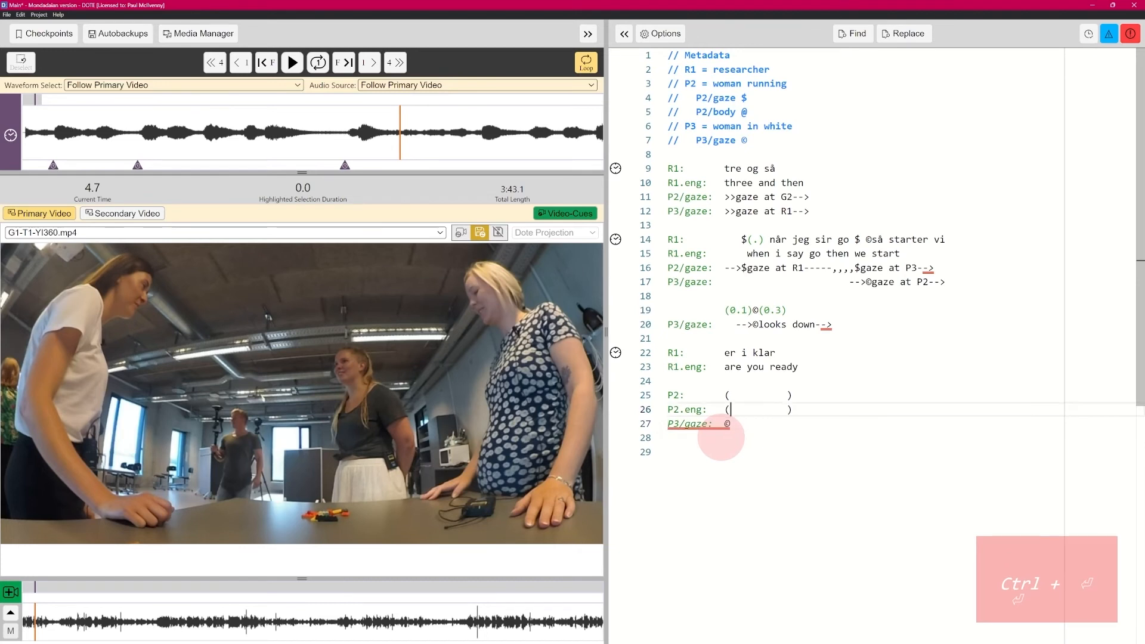
key("Up")
key("Up")
key("Left")
key("ctrl+Return")
key("Return")
key("Down")
key("Down")
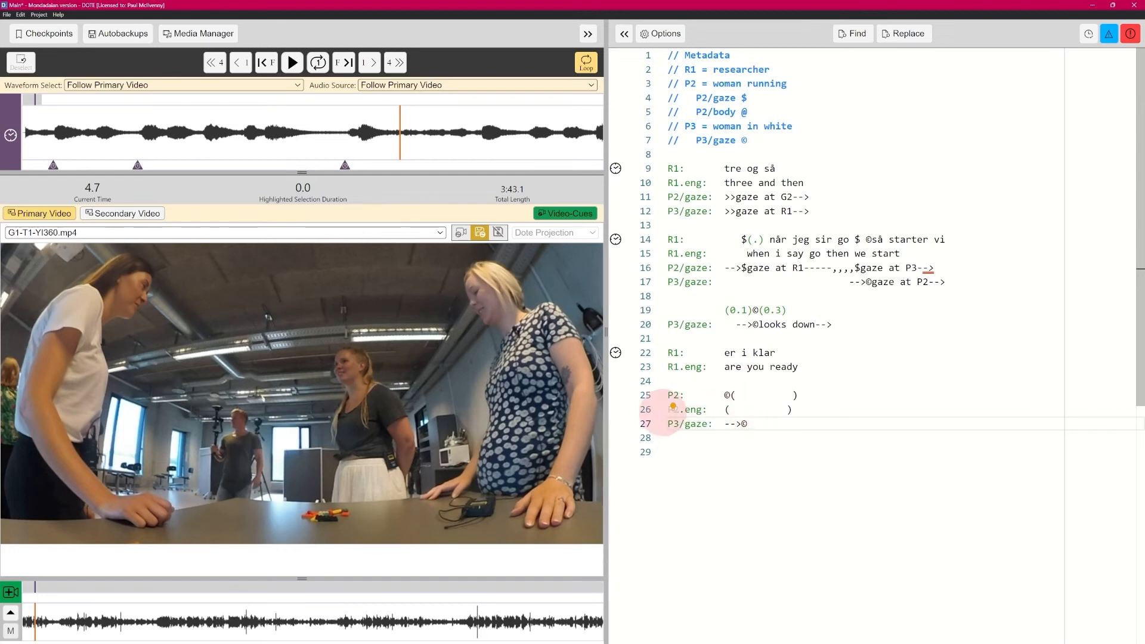
Align P2's © with the © in the P3/gaze line and indent the P2.eng parentheses to match
left_click(728, 453)
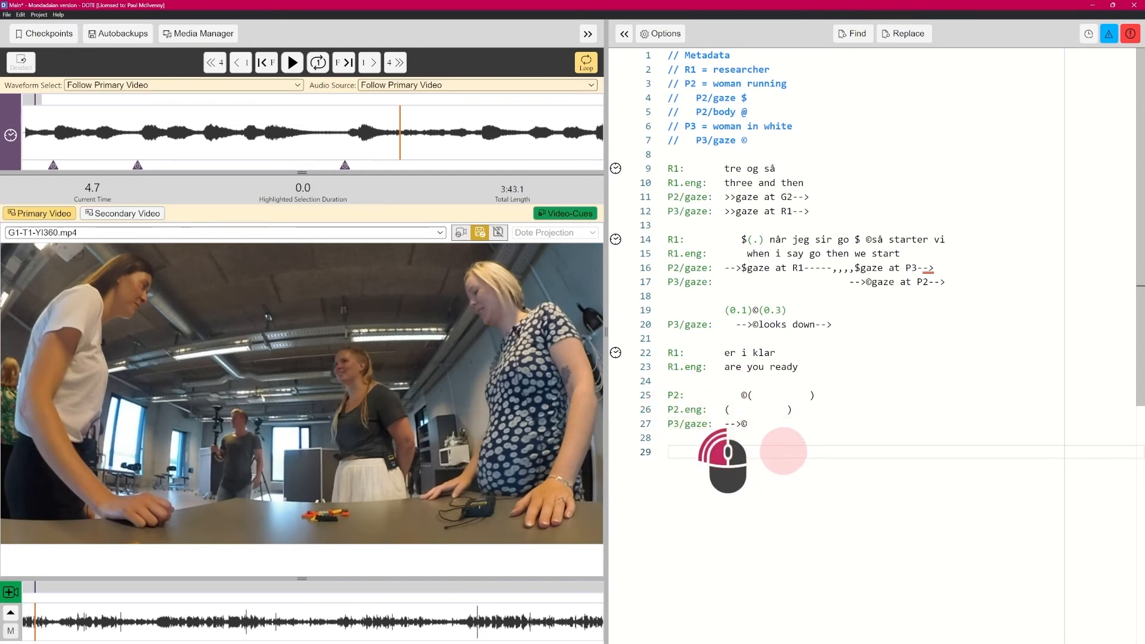
left_click(728, 410)
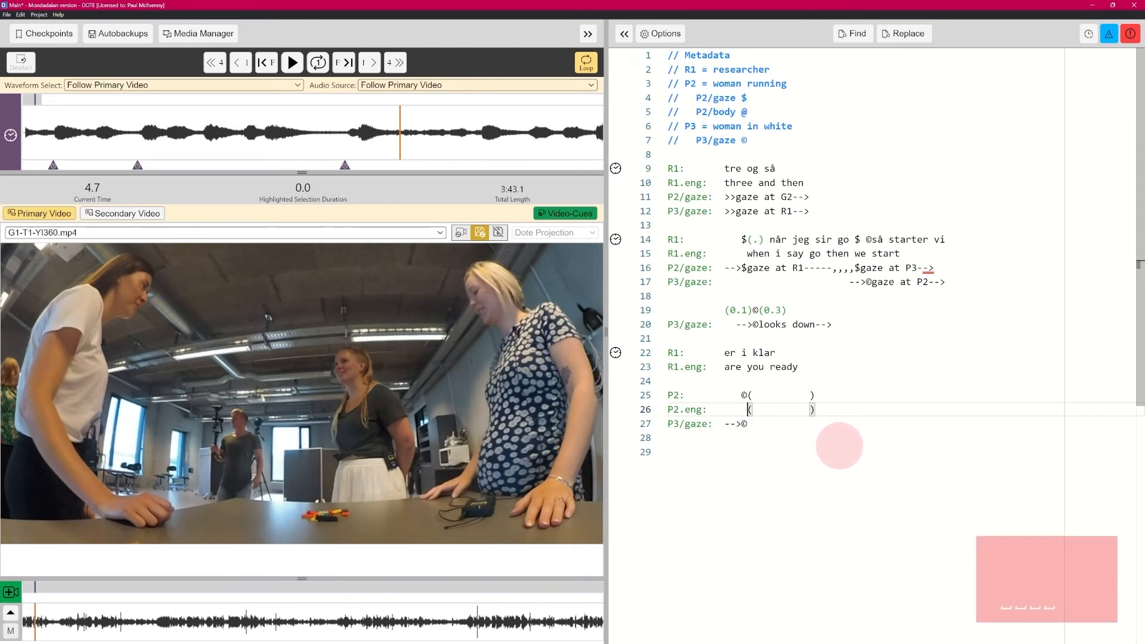
left_click(811, 475)
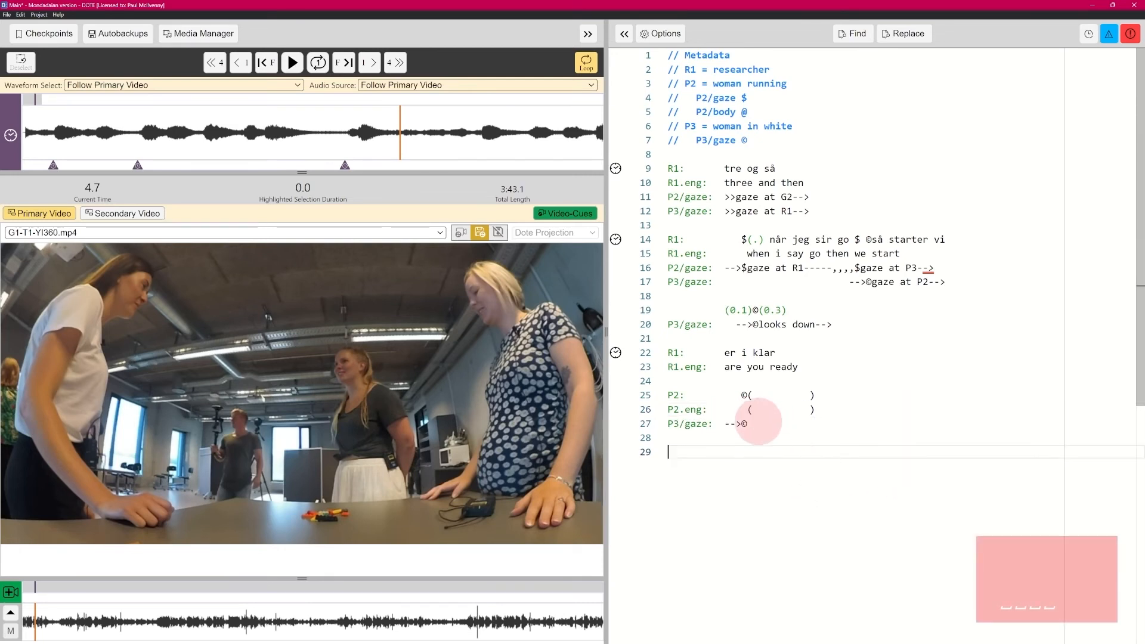
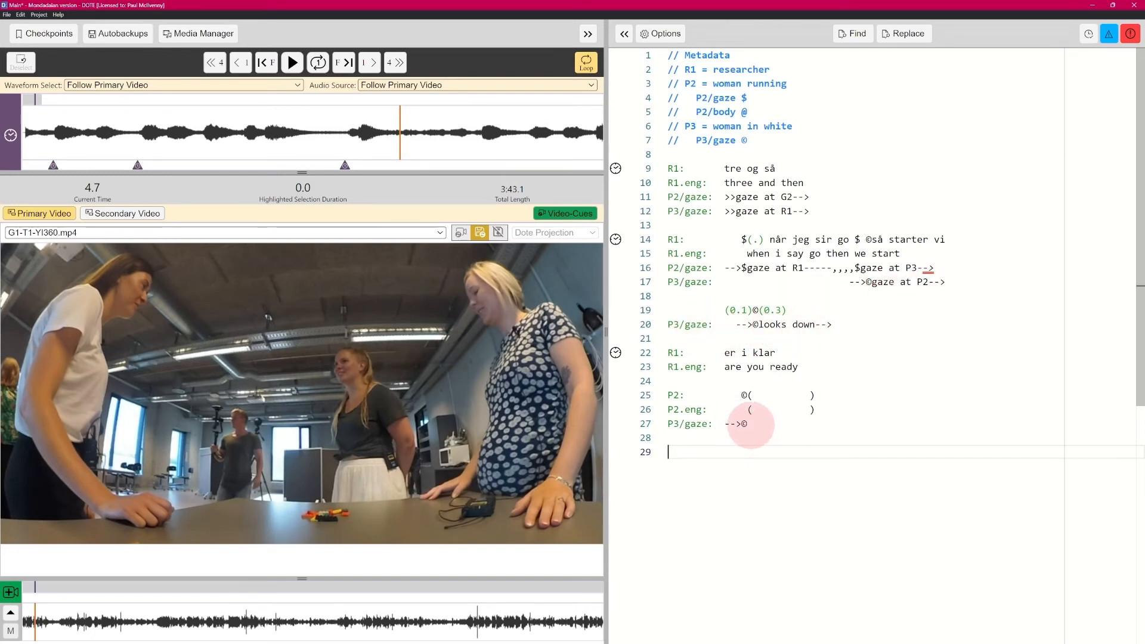
Complete the P3/gaze line under P2's reply as "-->©gaze at P2-->" and check its closing arrow
left_click(769, 424)
type("gaze ")
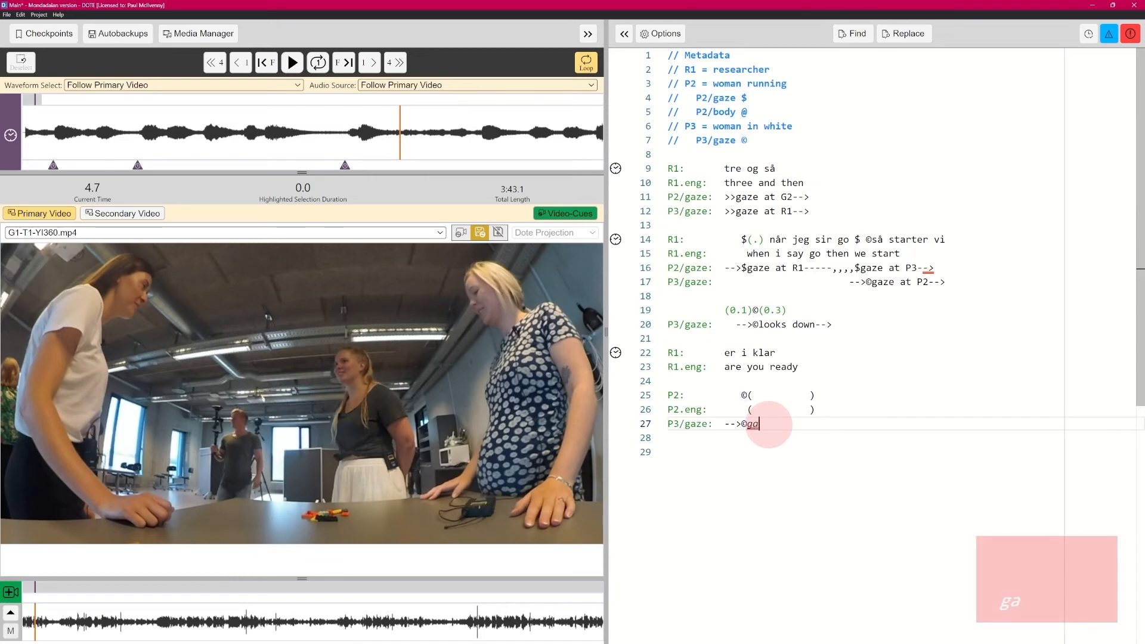
type("at P2-->")
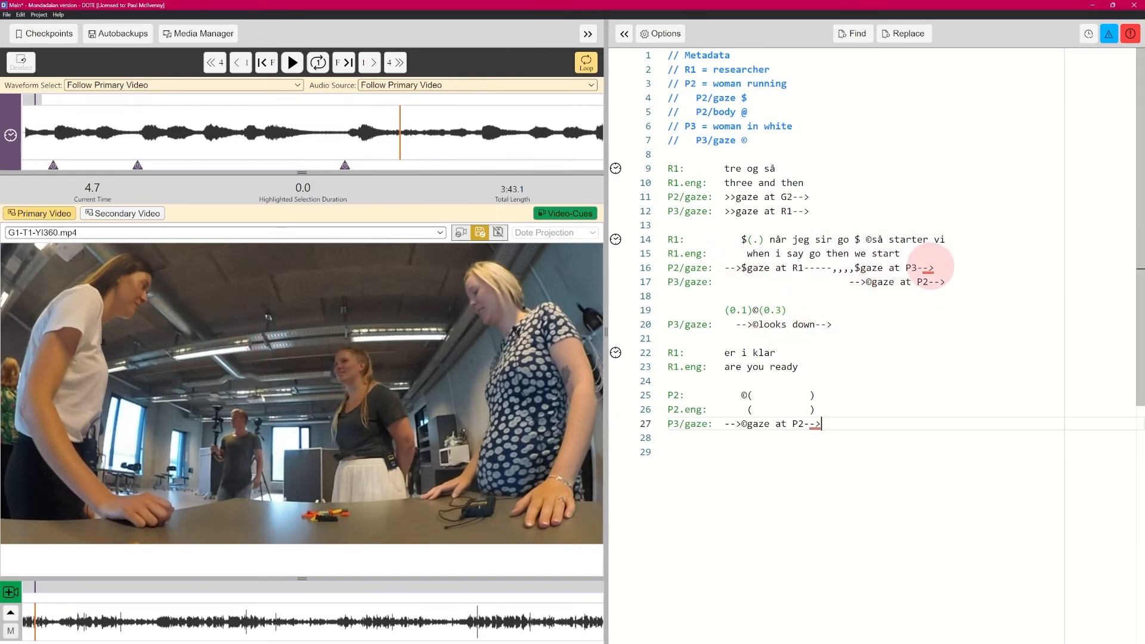
mouse_move(931, 268)
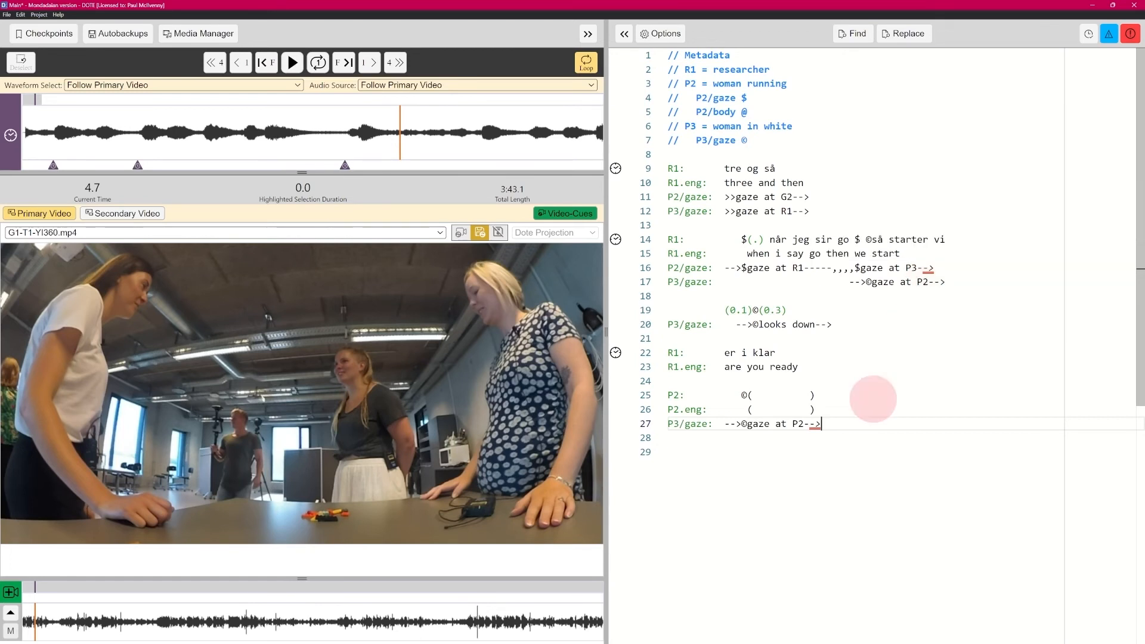
mouse_move(820, 427)
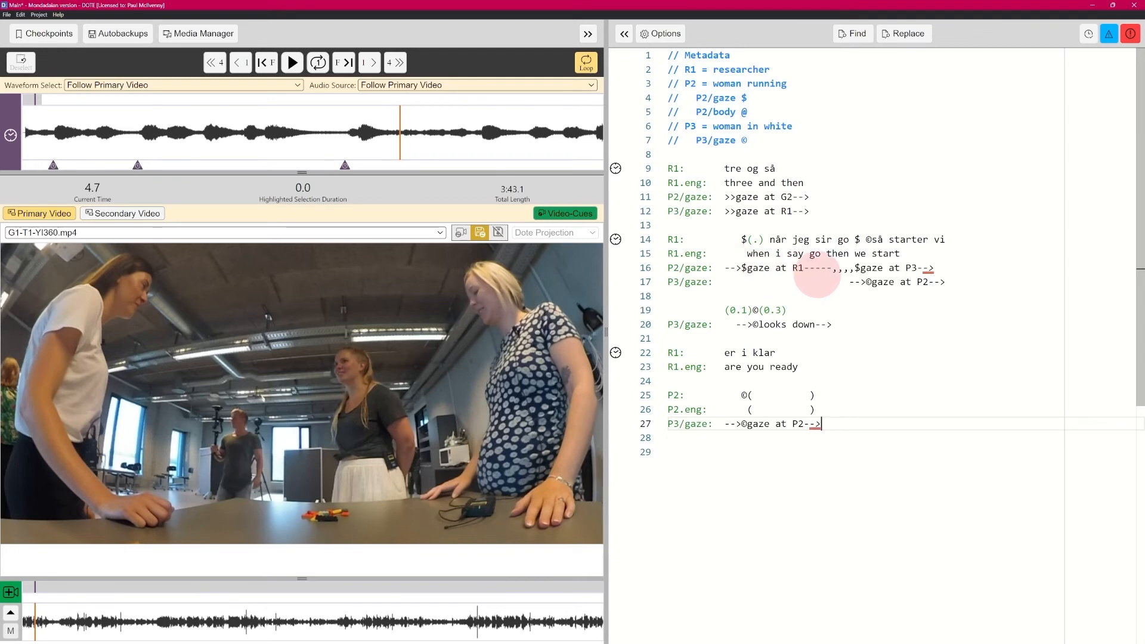
Try deleting the second $ symbol from R1's "når jeg sir go" line, and undo the deletion
left_click(863, 240)
key("BackSpace")
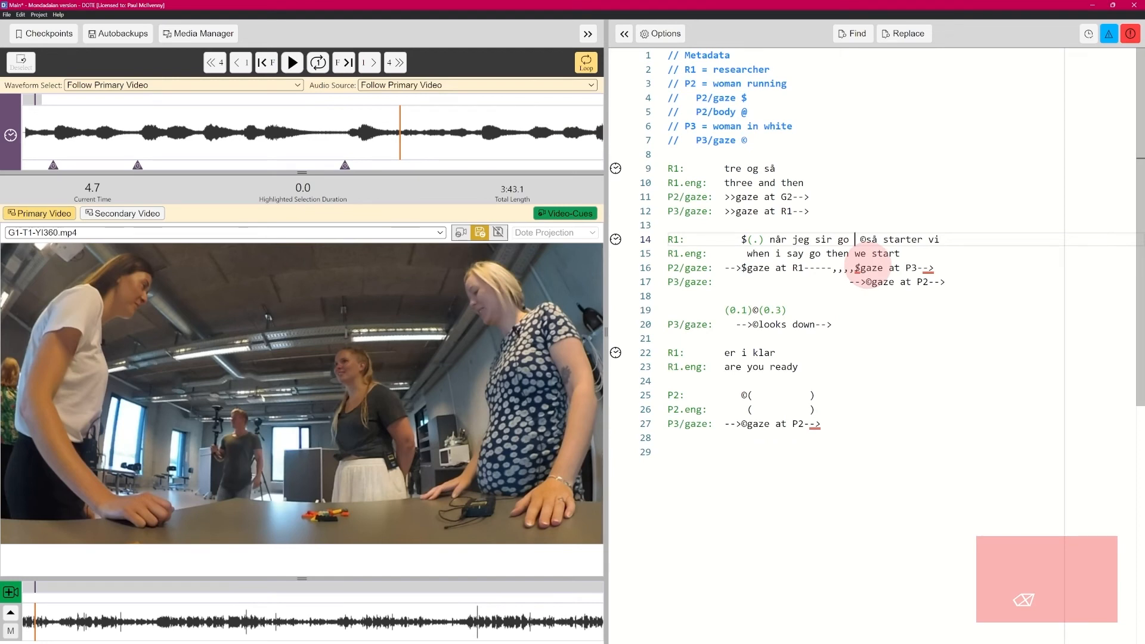
key("ctrl+z")
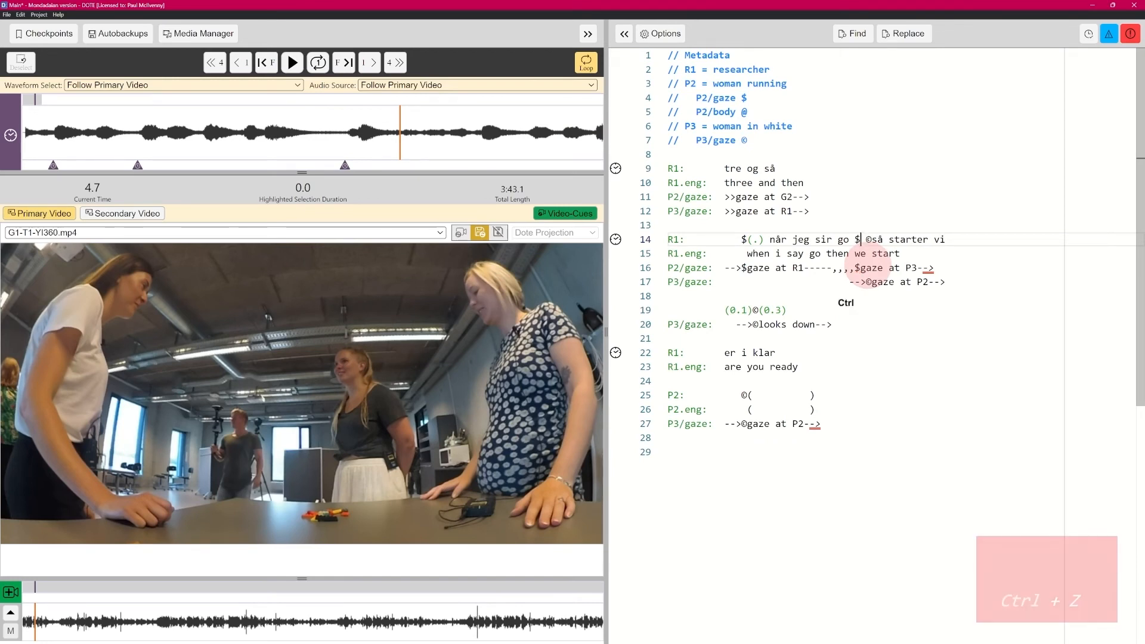
left_click(830, 421)
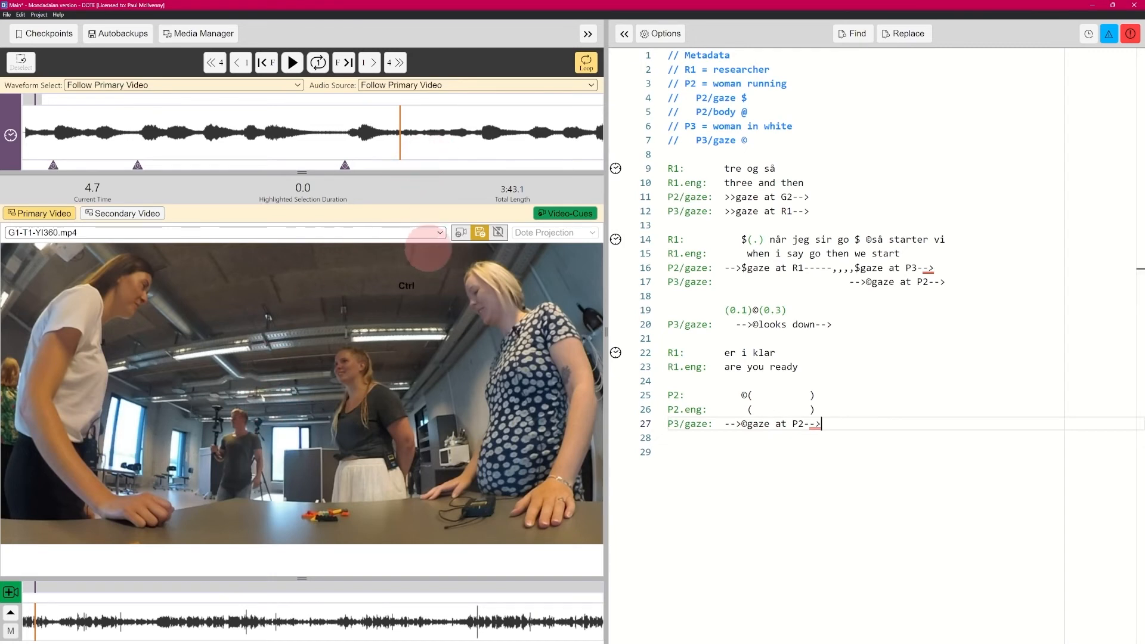
Play the recording on from 4.7 s and review the action sub-tier properties in the transcript options
key("ctrl+space")
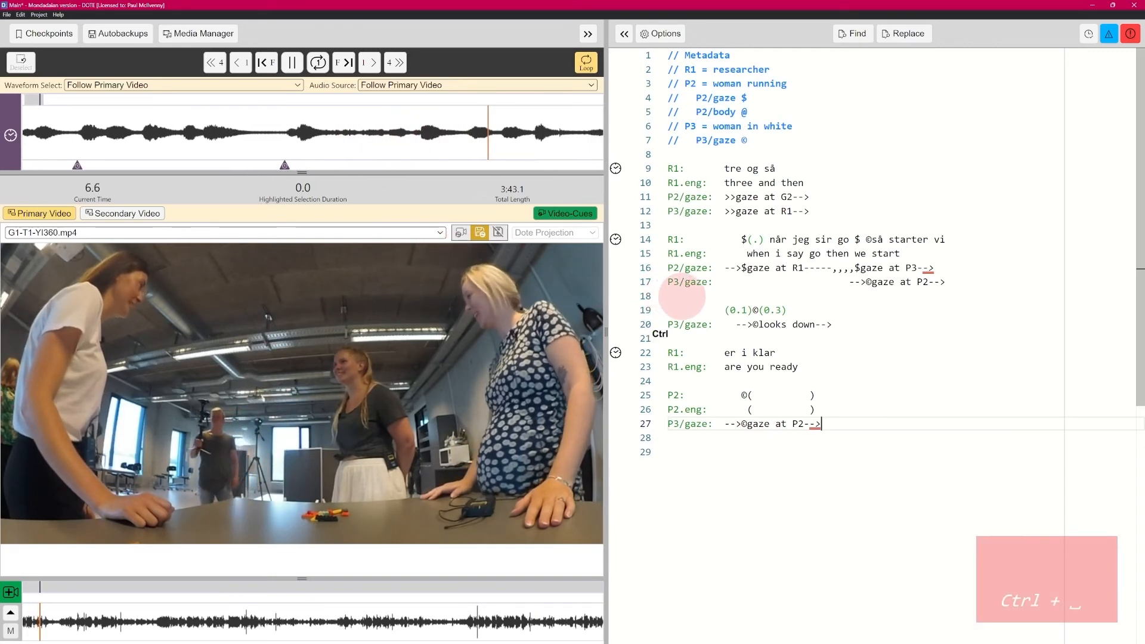
key("ctrl+space")
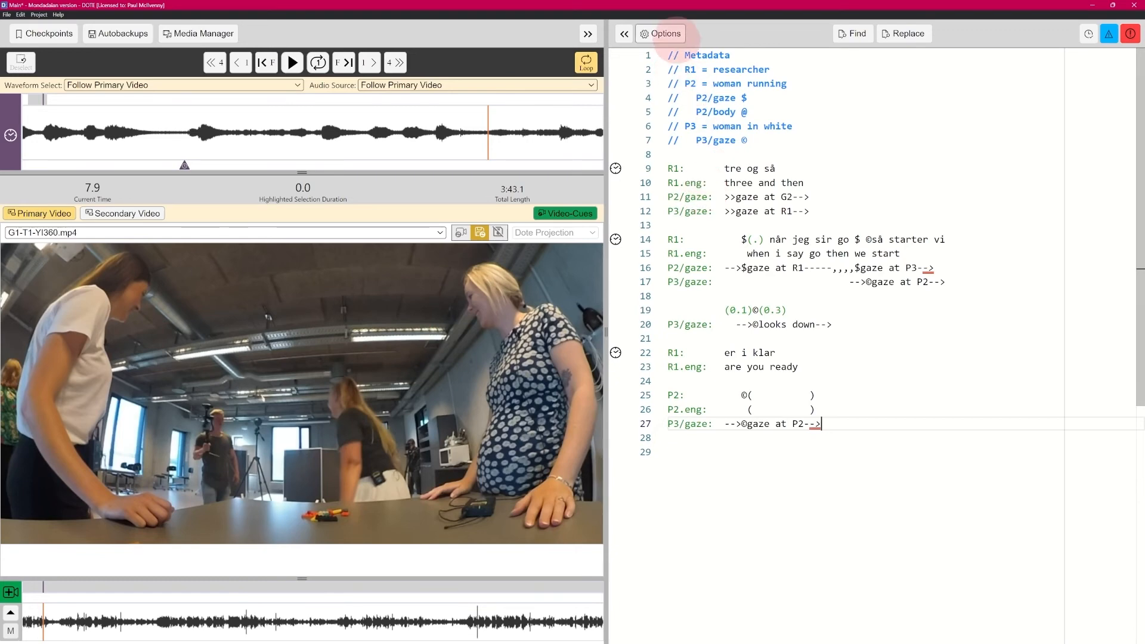
left_click(660, 33)
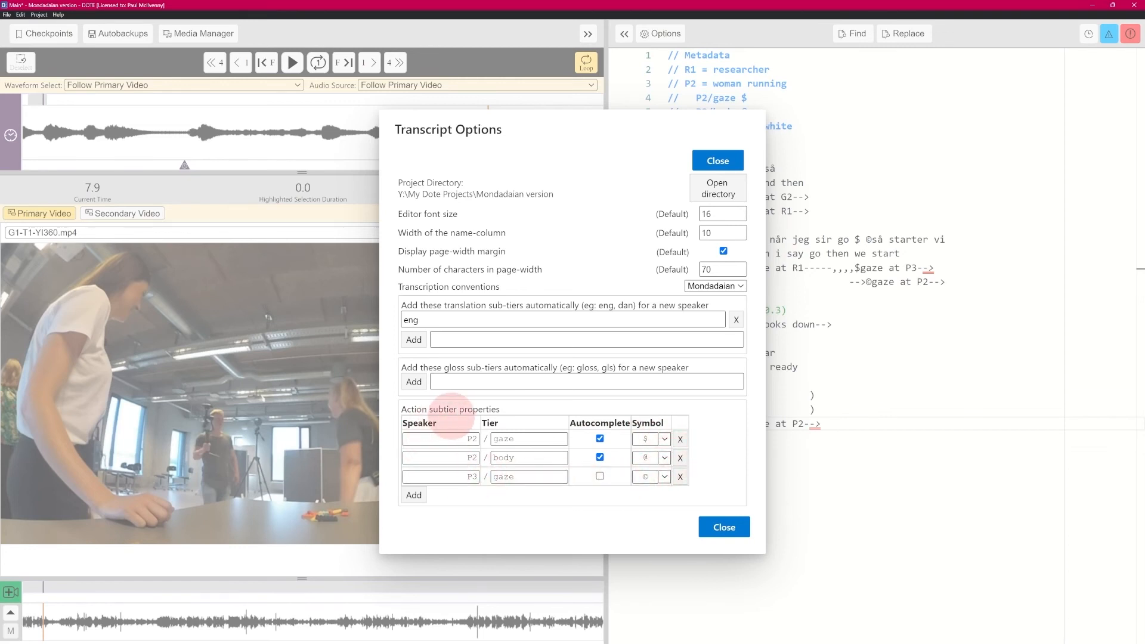
left_click(724, 527)
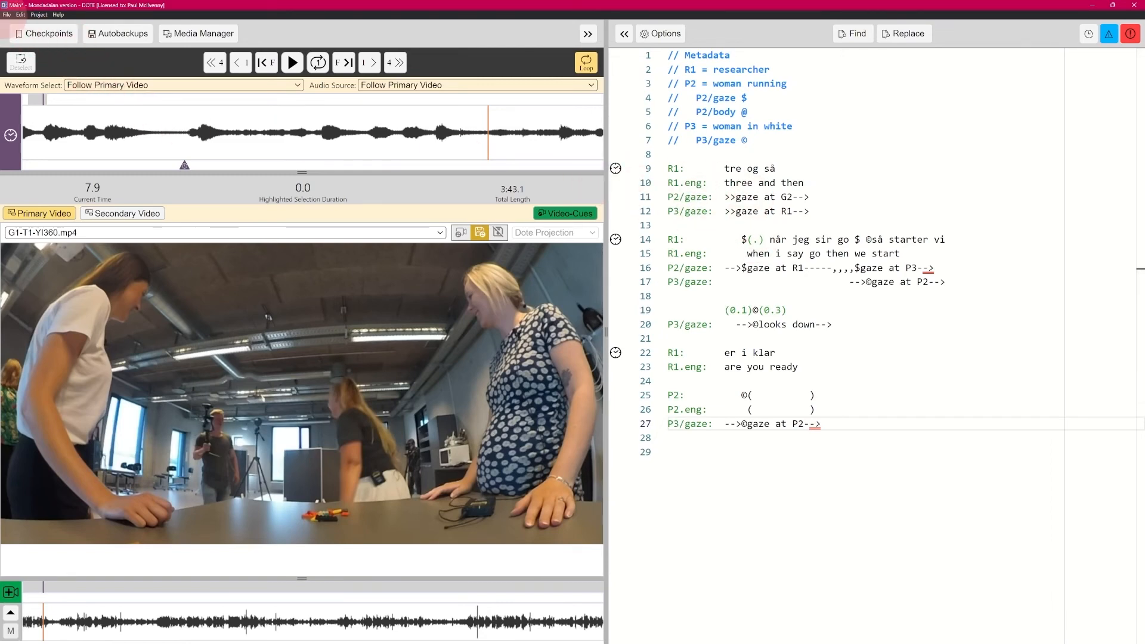
Open the RTF export to check the transcript for errors, and close it without exporting
left_click(6, 14)
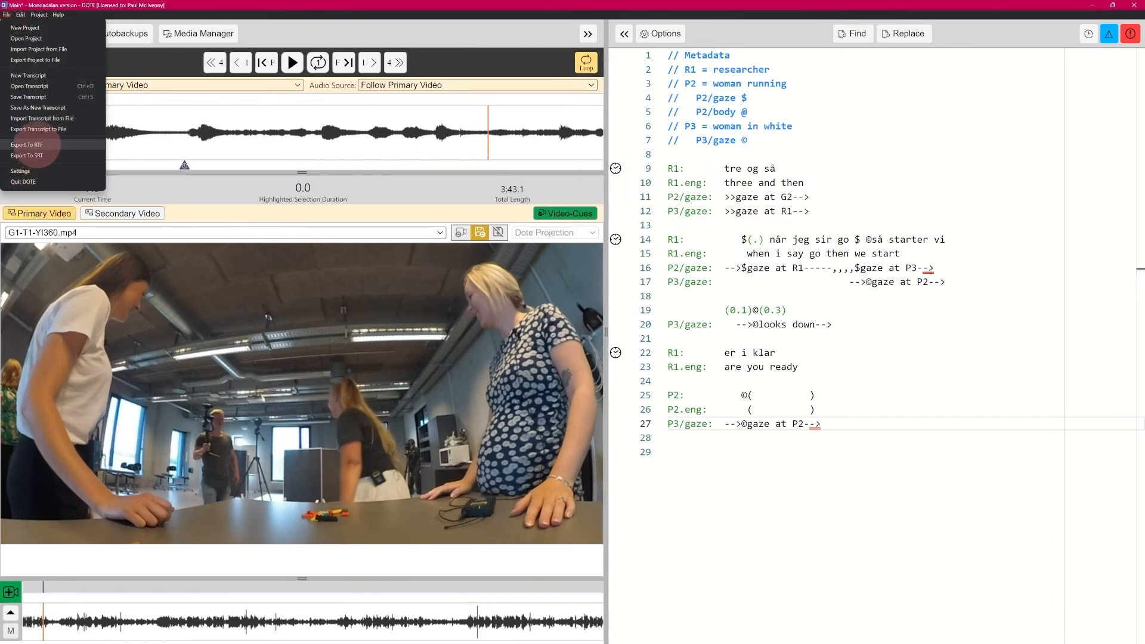
left_click(43, 145)
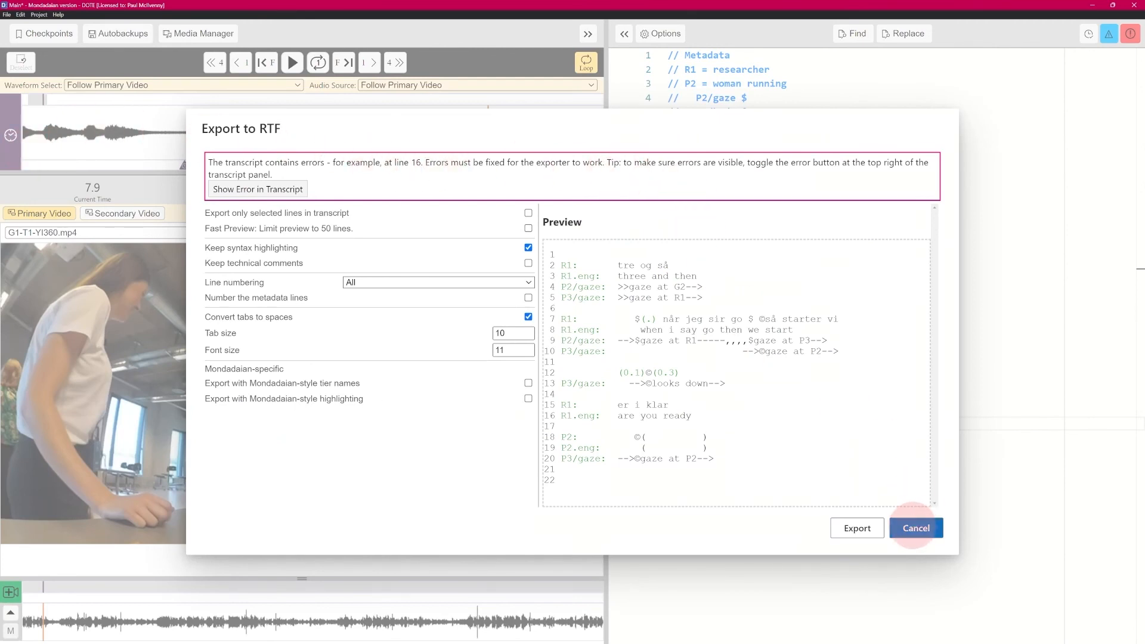
left_click(912, 526)
Extend the closing arrows of the P2/gaze "gaze at P3" line and the last P3/gaze line to "-->>"
left_click(947, 268)
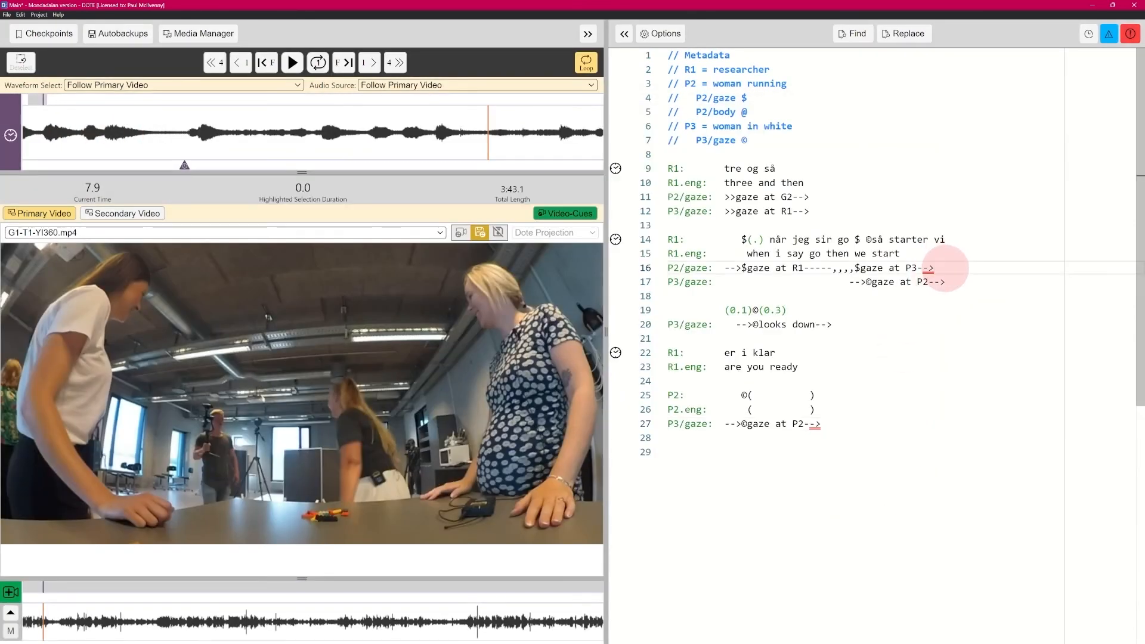
type(">")
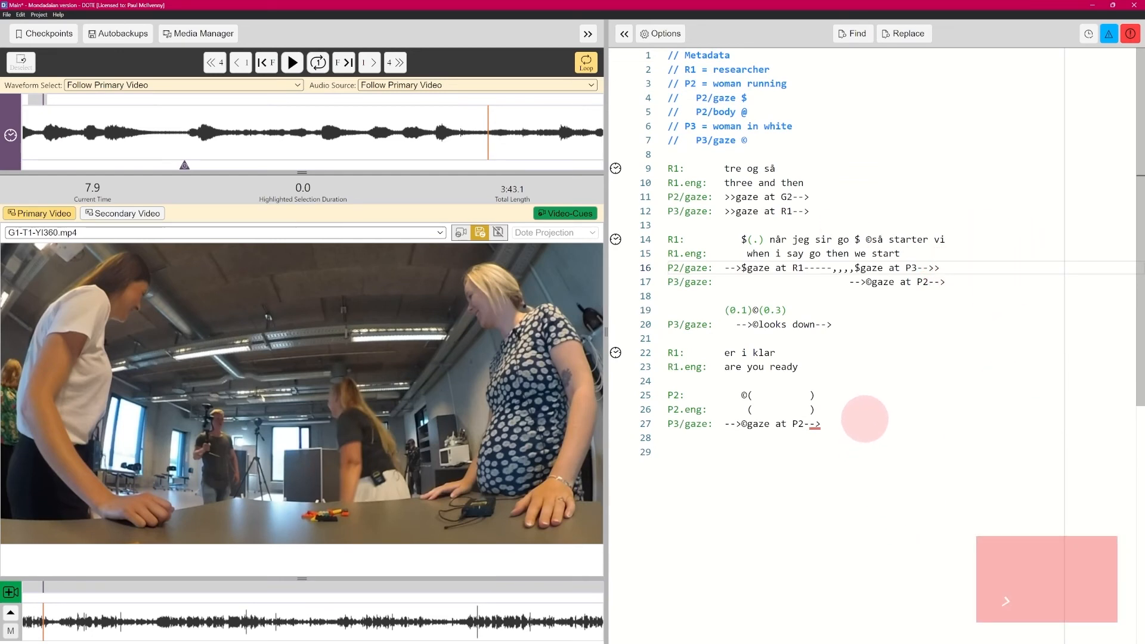
left_click(850, 420)
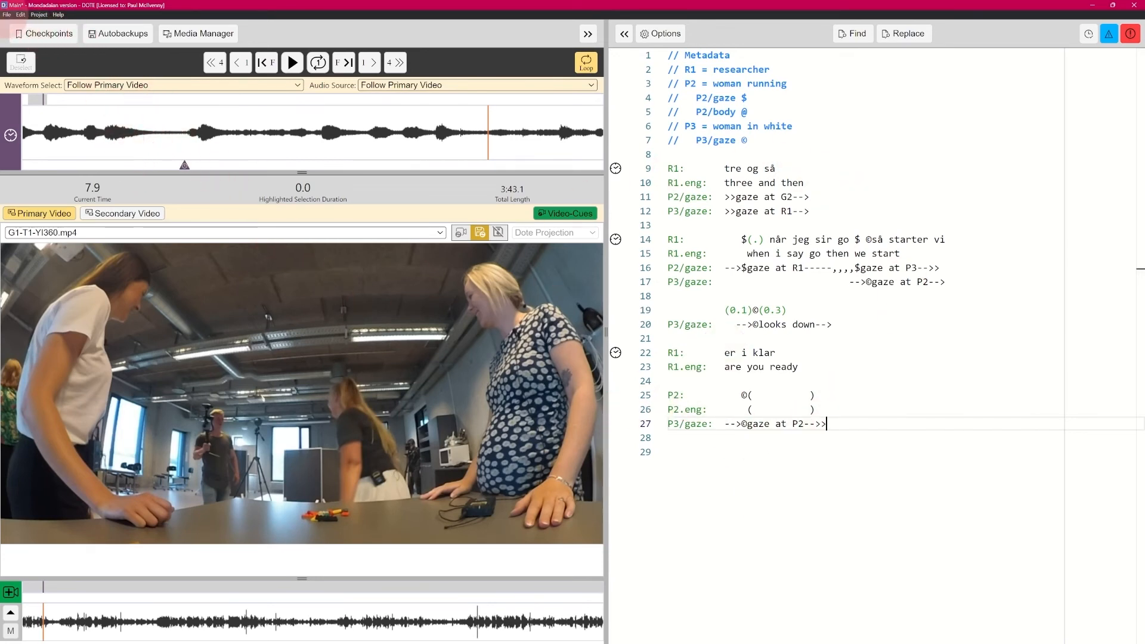
Open the RTF export and set its tab size to 11
left_click(7, 14)
left_click(59, 144)
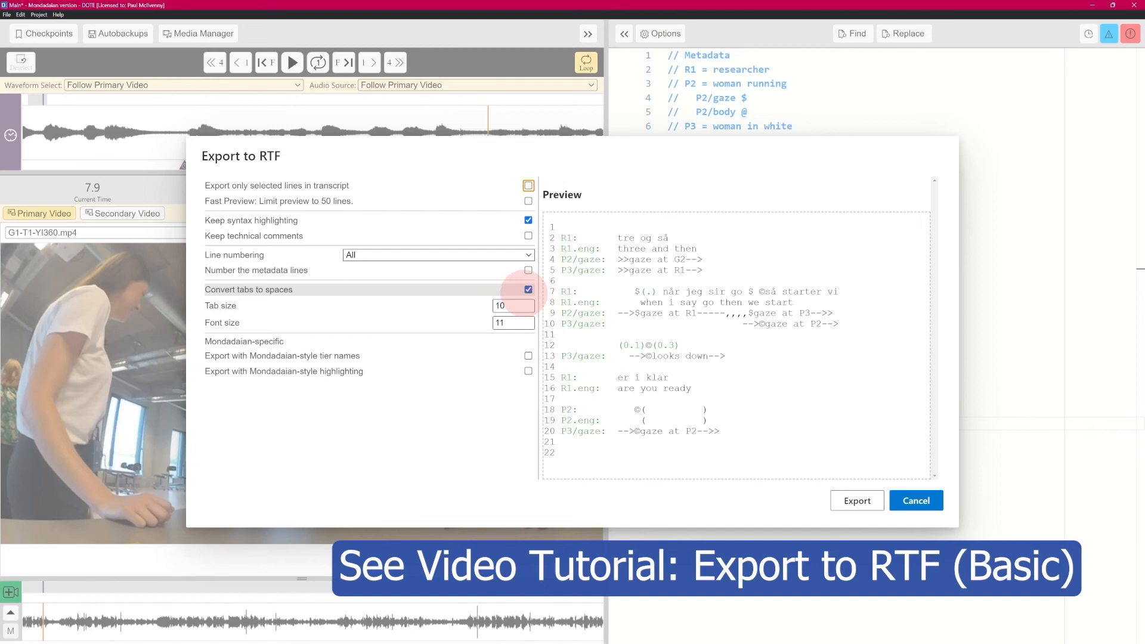
left_click(527, 309)
left_click(527, 308)
left_click(527, 308)
left_click(528, 303)
left_click(527, 303)
left_click(528, 303)
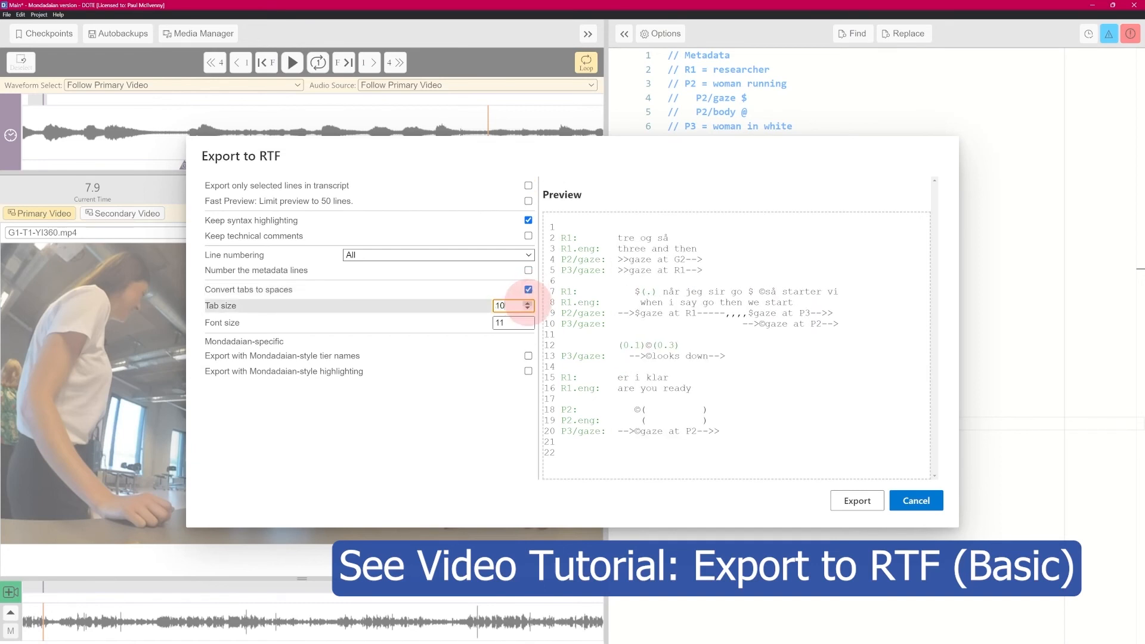
left_click(528, 303)
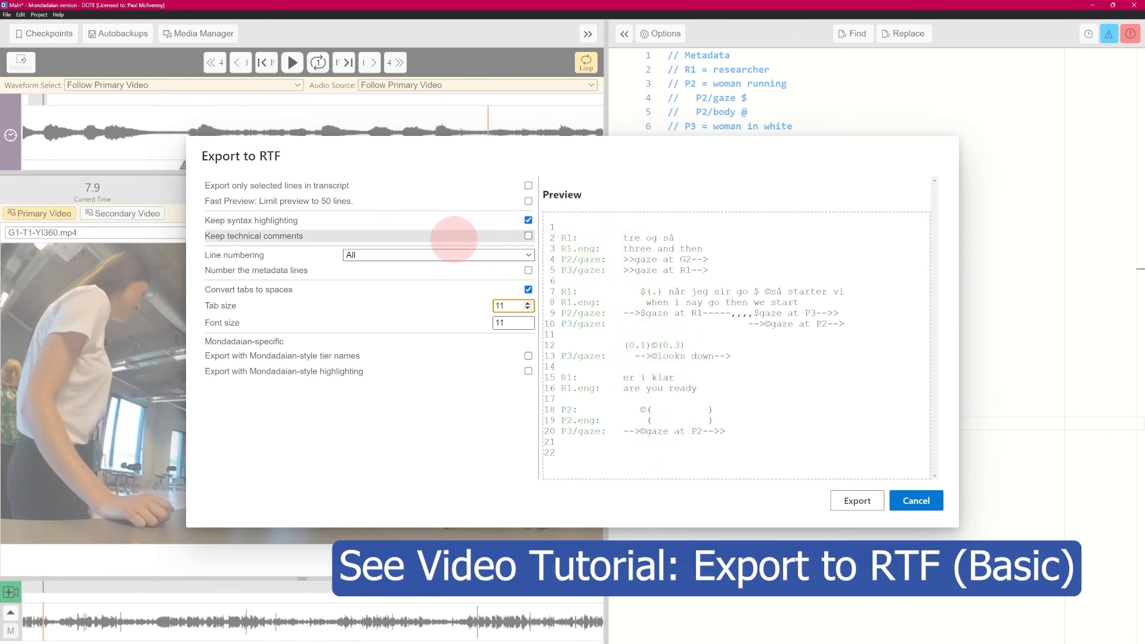
Set the RTF export's line numbering to "Only first instance of consecutive primary lines"
left_click(528, 220)
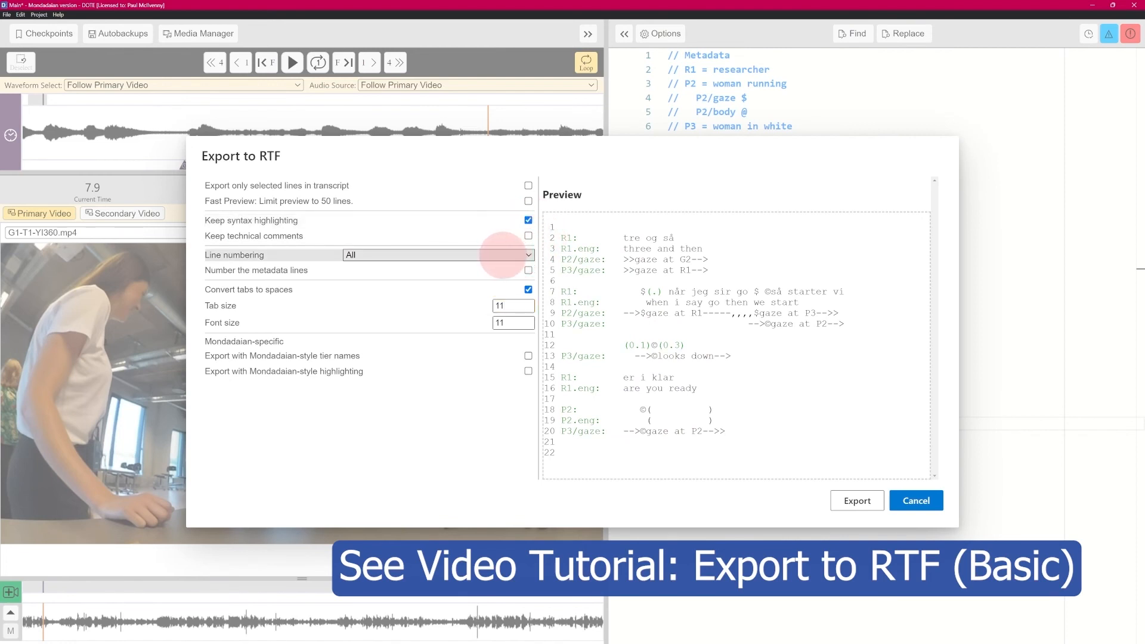
left_click(504, 255)
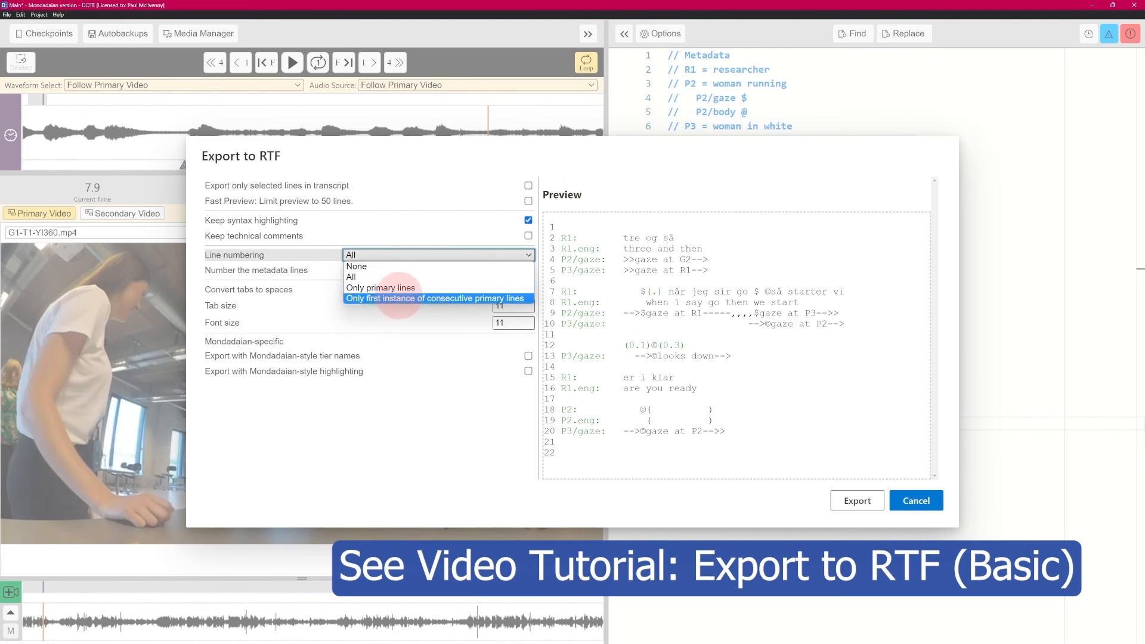
left_click(399, 299)
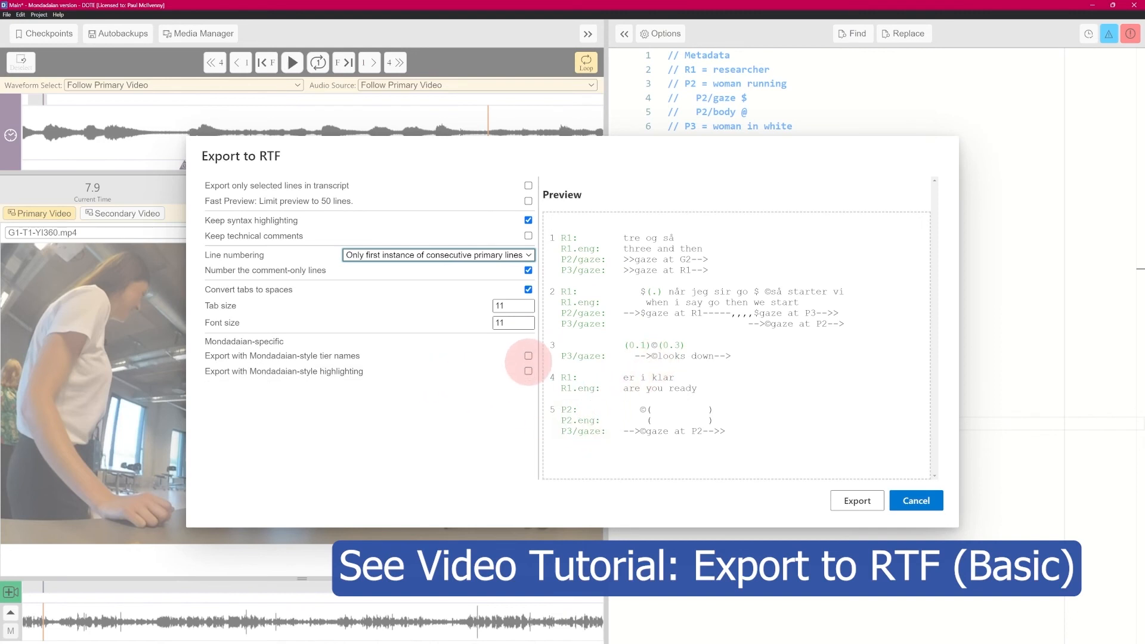
Enable Mondadaian-style tier names and Mondadaian-style highlighting for the RTF export
left_click(527, 356)
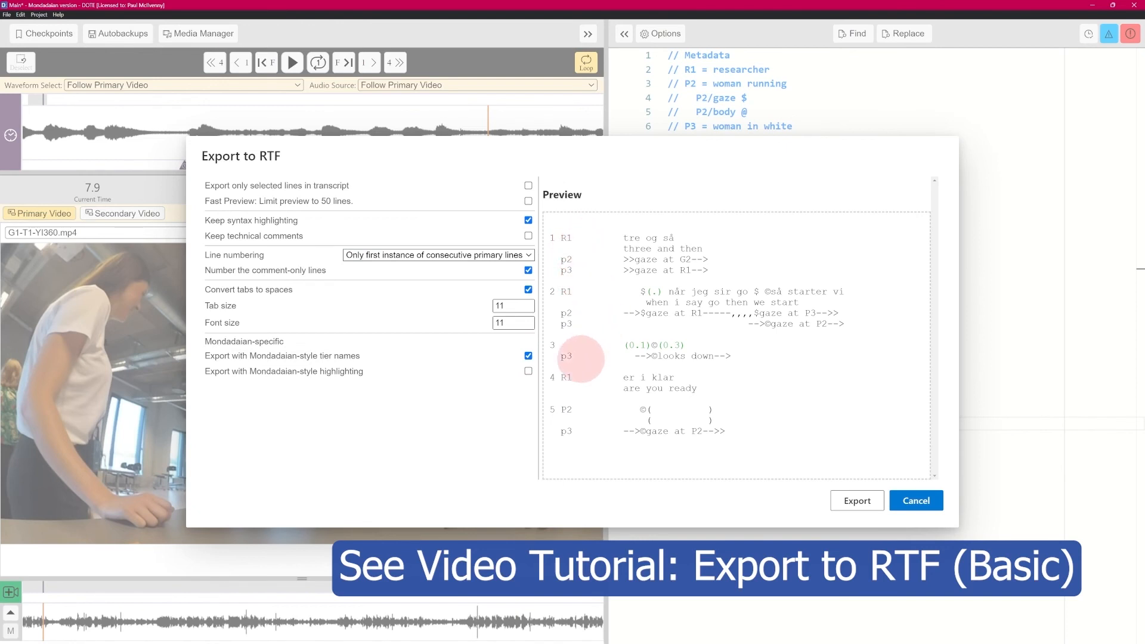
left_click(528, 371)
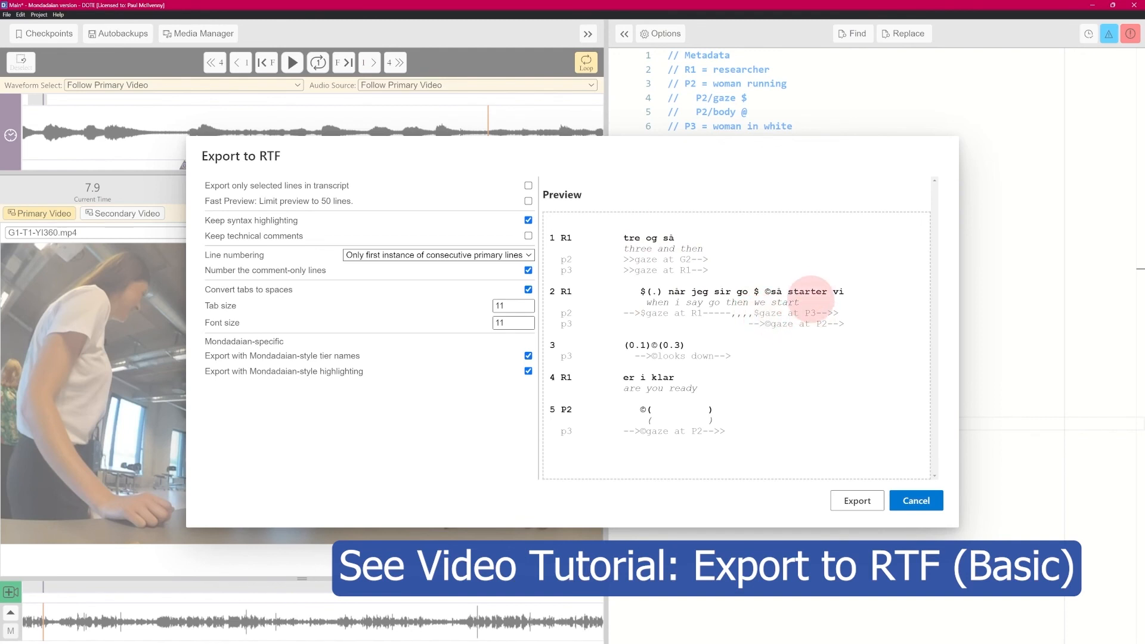
double_click(712, 448)
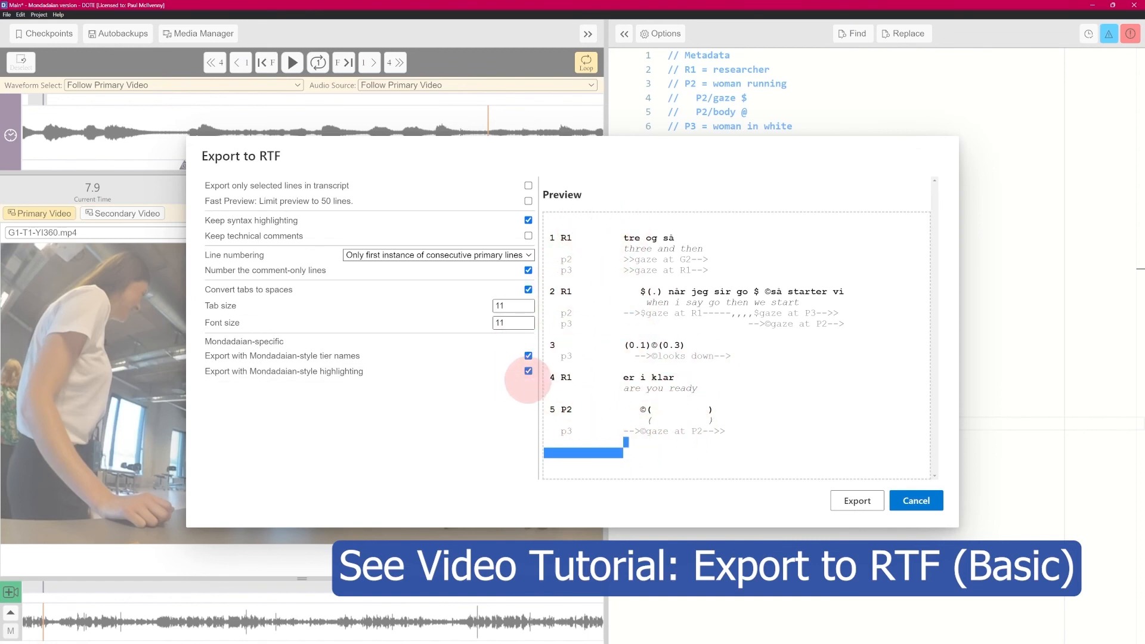
Compare the export preview with and without Mondadaian-style tier names, and close it without exporting
left_click(529, 356)
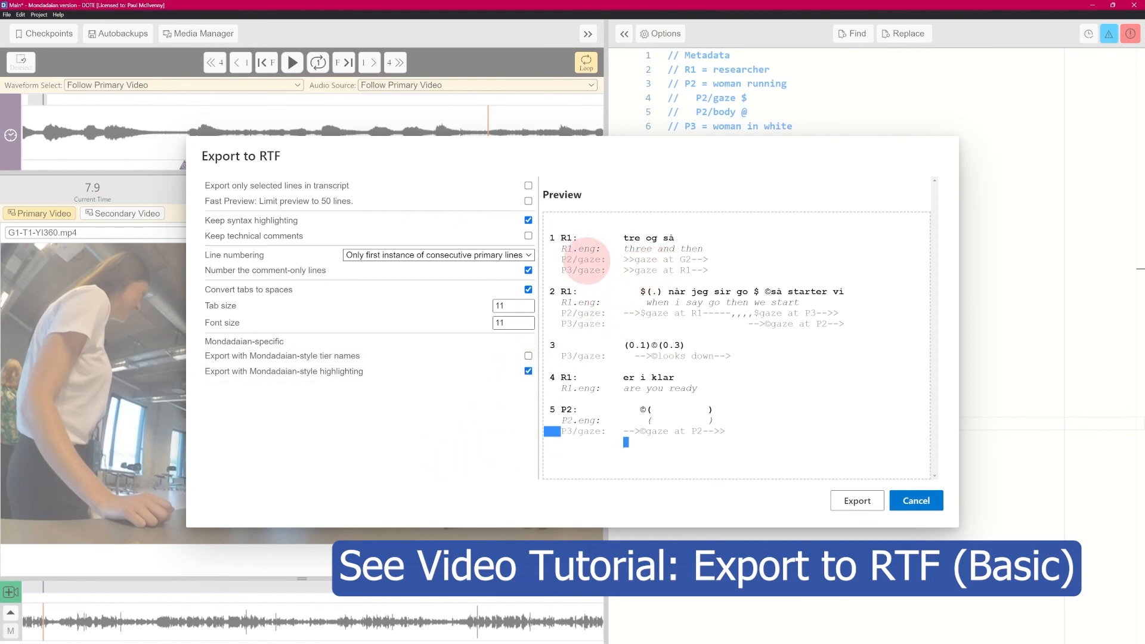
left_click(528, 356)
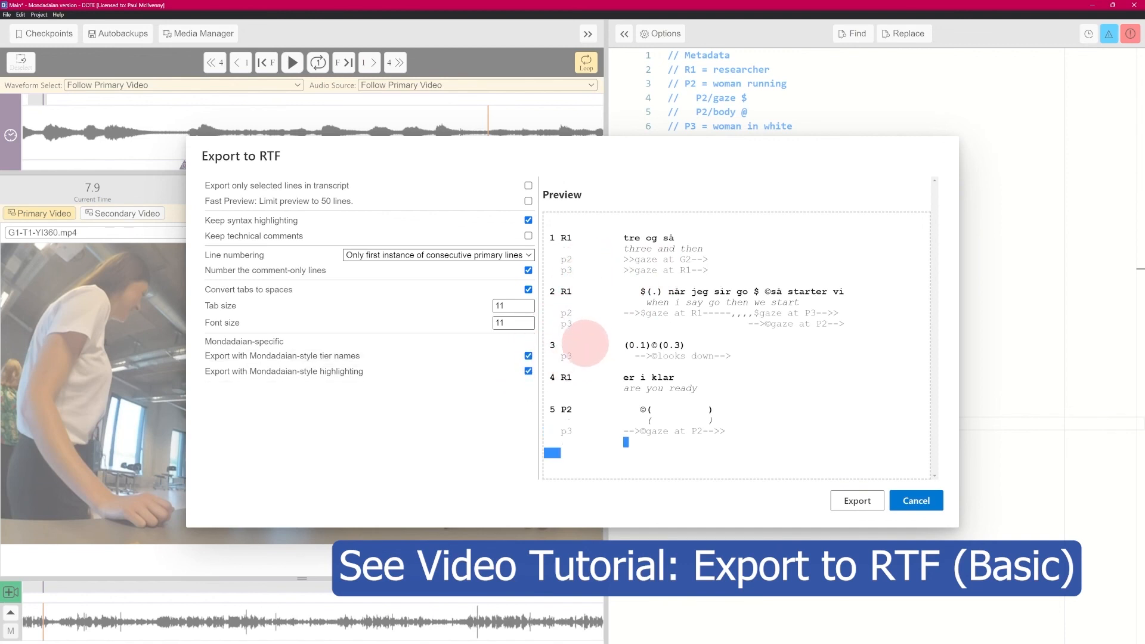
left_click(529, 356)
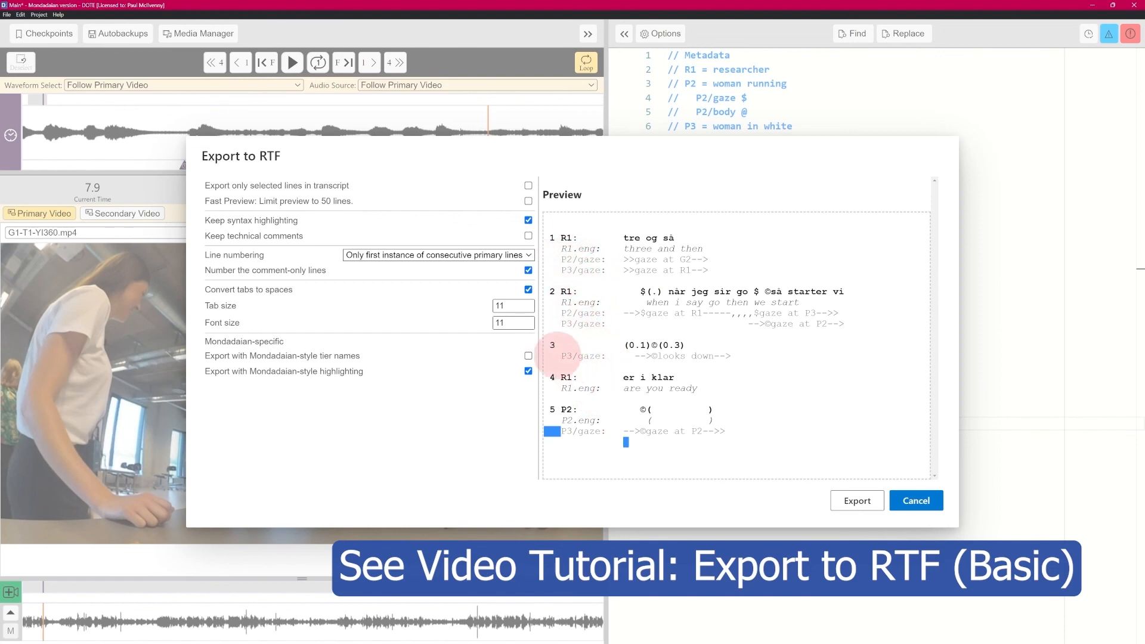
left_click(528, 356)
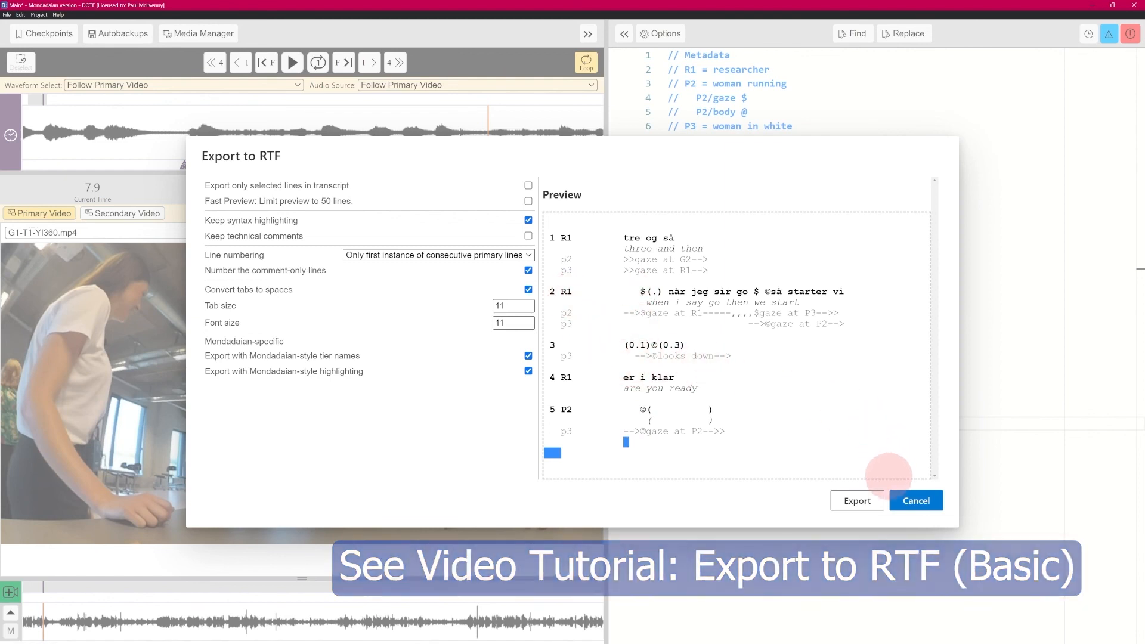
left_click(916, 501)
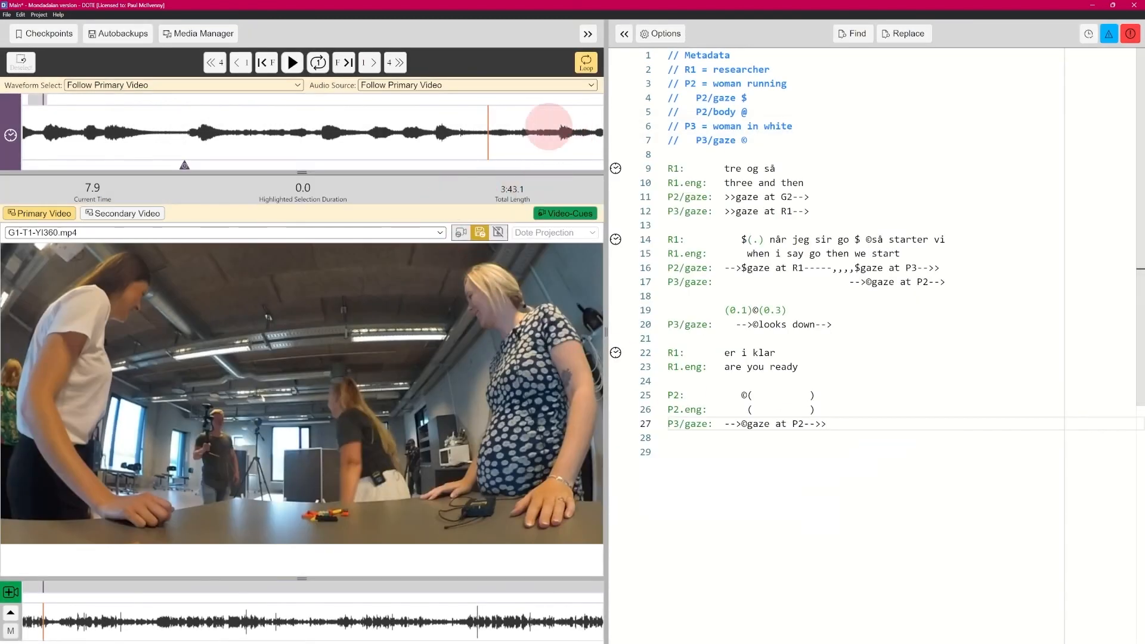
Save the transcript and review its changes since the last checkpoint
key("ctrl+s")
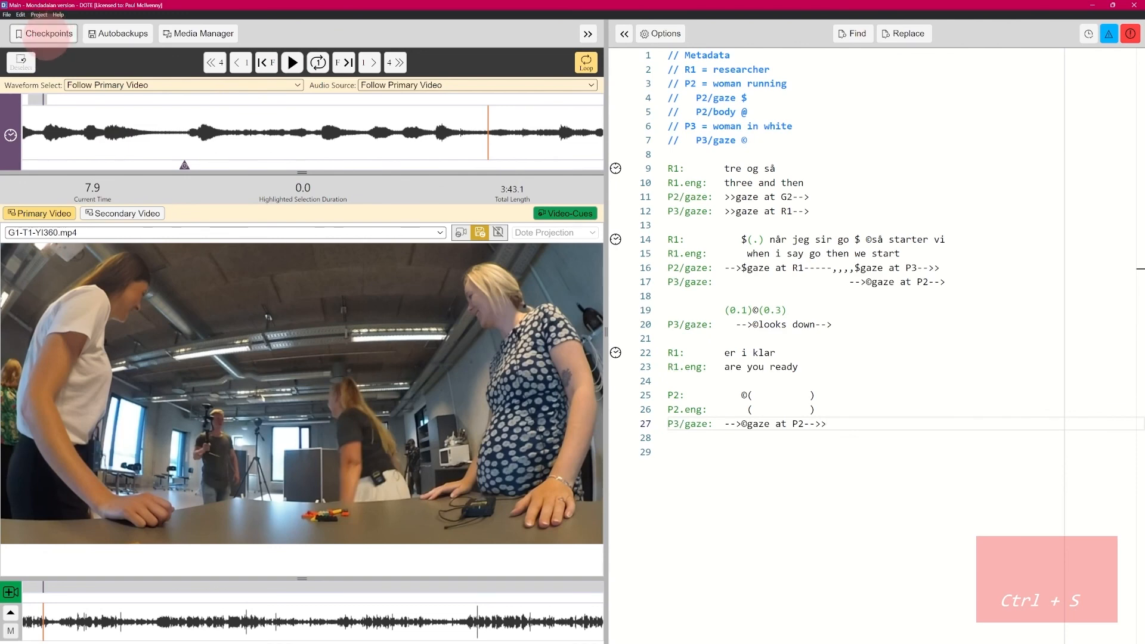
left_click(44, 35)
left_click(156, 156)
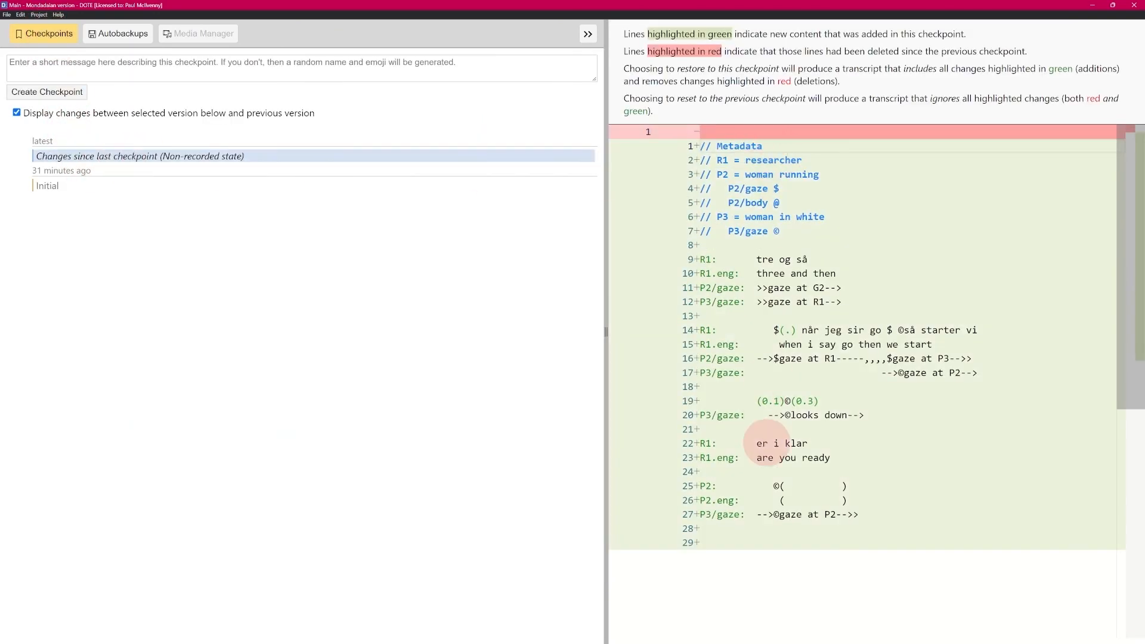
left_click(44, 35)
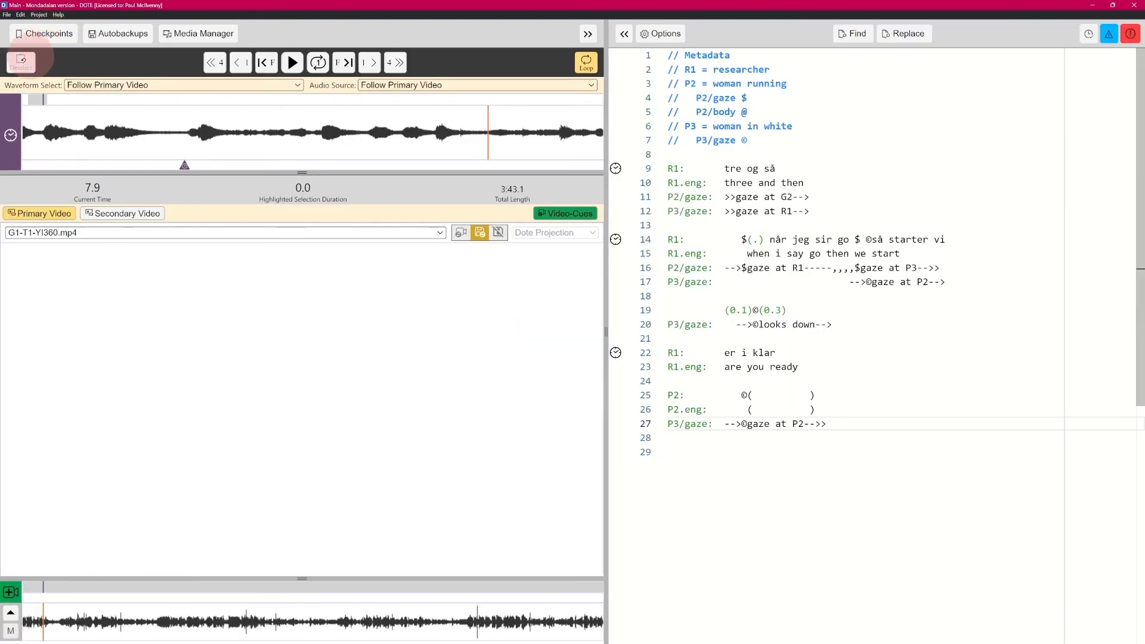
Open the "Lego Transcript - Mondadaian (free demo)" transcript from the DOTE Lego Project and go to its first spoken lines
left_click(7, 15)
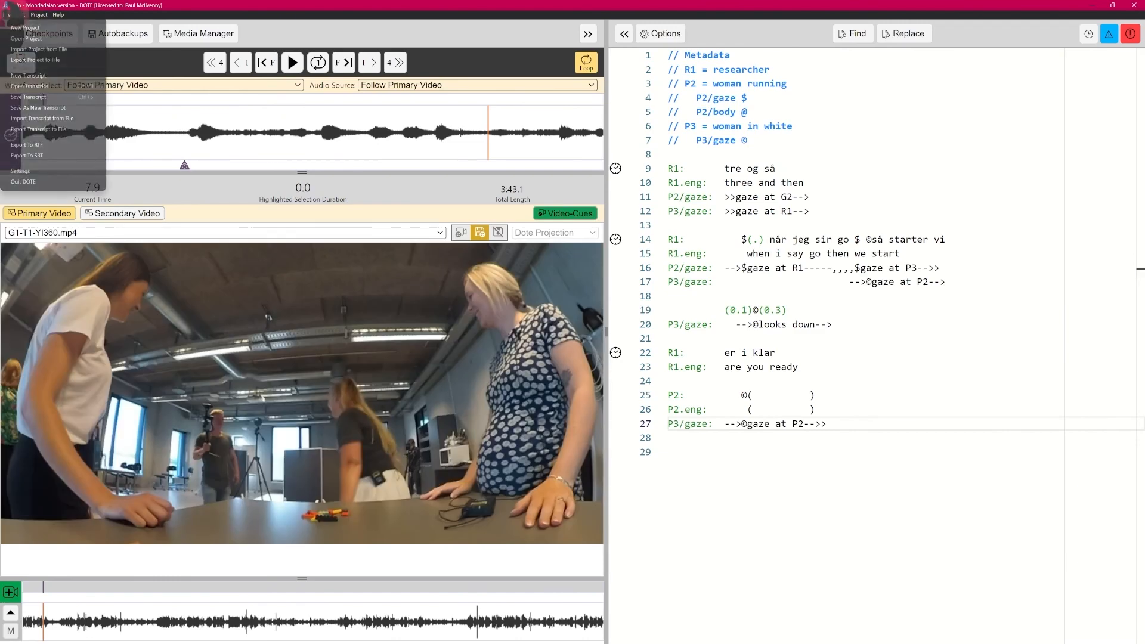
left_click(55, 39)
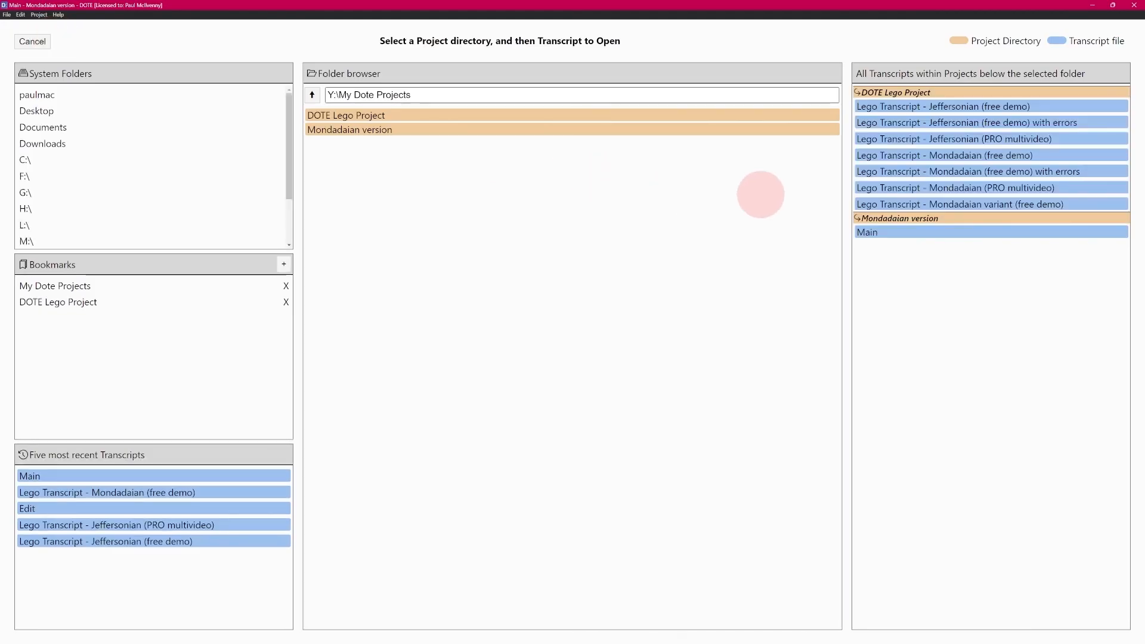
left_click(988, 156)
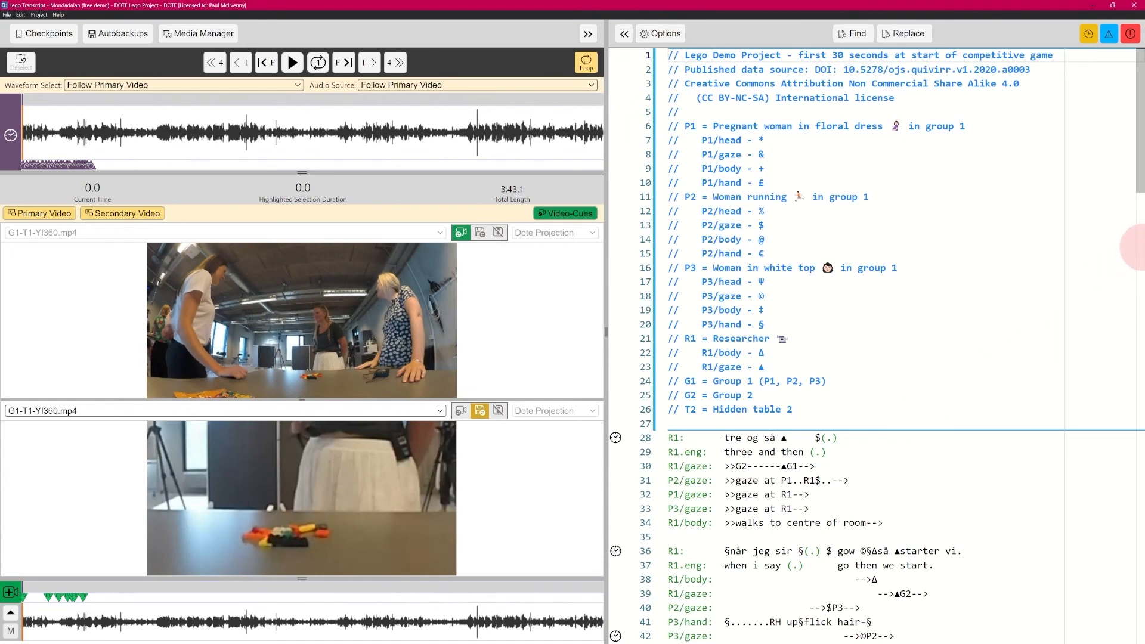
left_click_drag(1140, 189, 1141, 237)
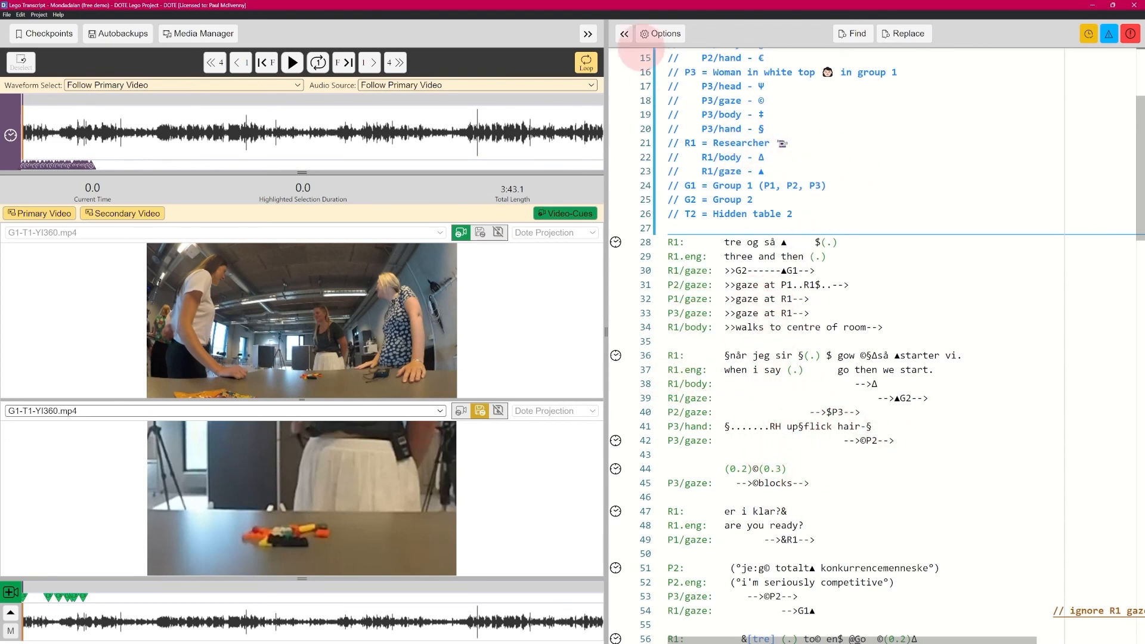
Review the demo transcript's action sub-tier properties and symbols in the transcript options
left_click(661, 34)
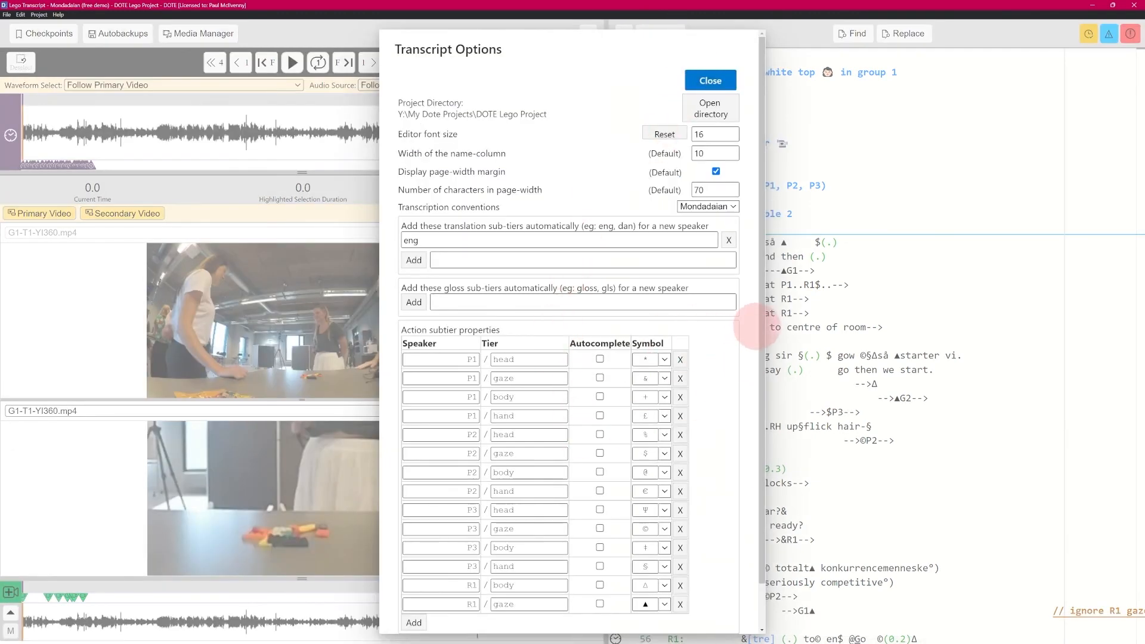
scroll(753, 357, "down", 2)
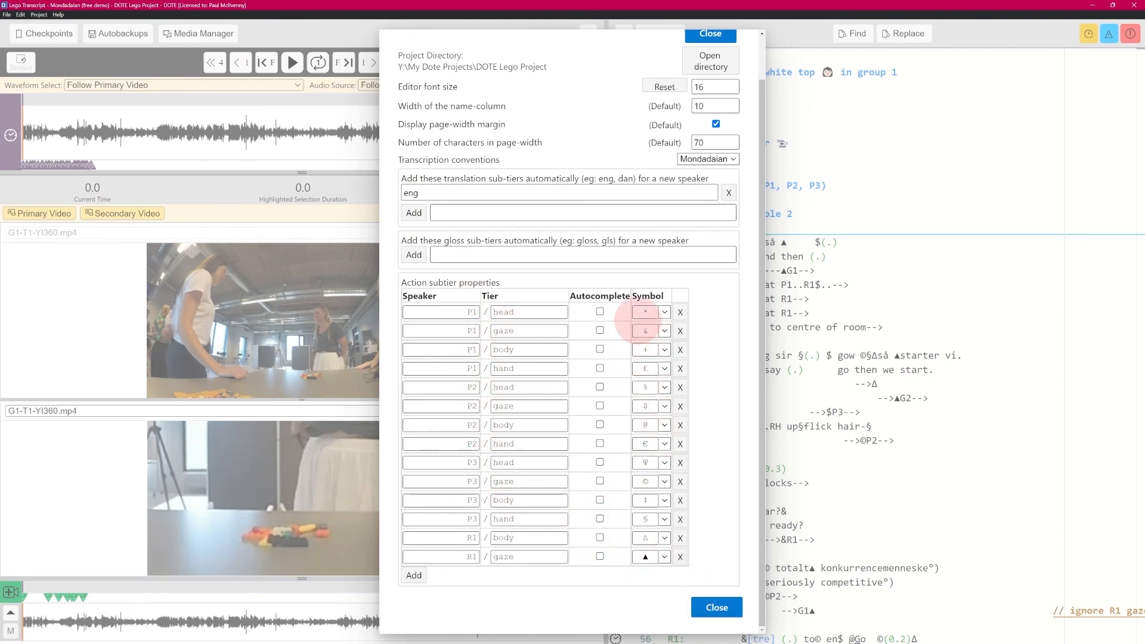
left_click(717, 606)
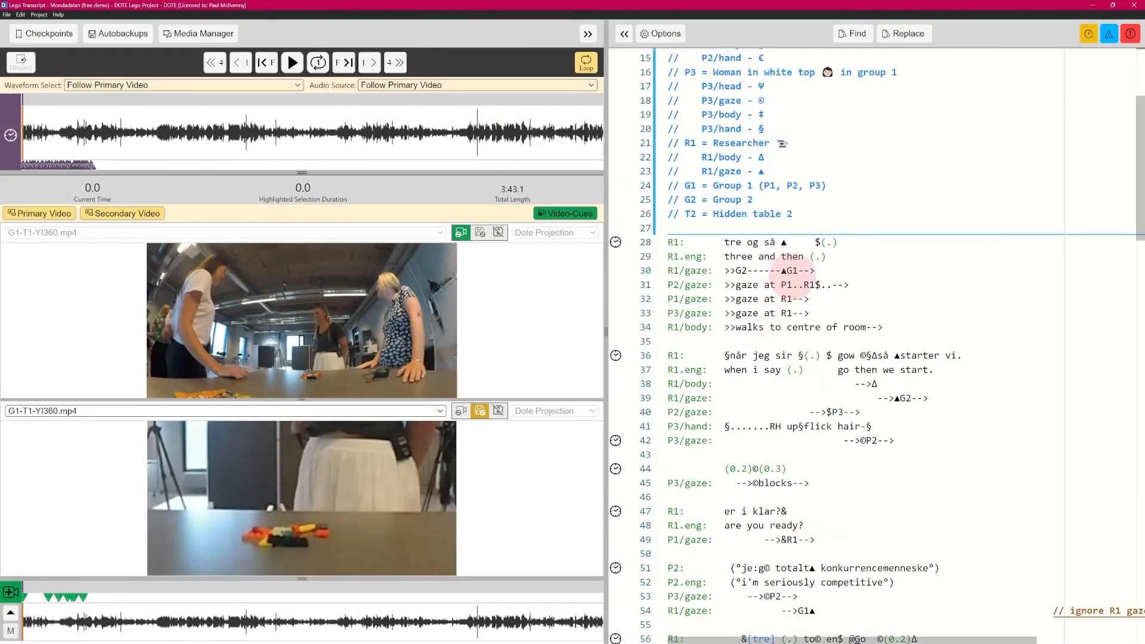
Examine the demo transcript's P3/gaze lines, highlighting the "-->©blocks-->" annotation below the (0.2)©(0.3) pause
left_click(815, 598)
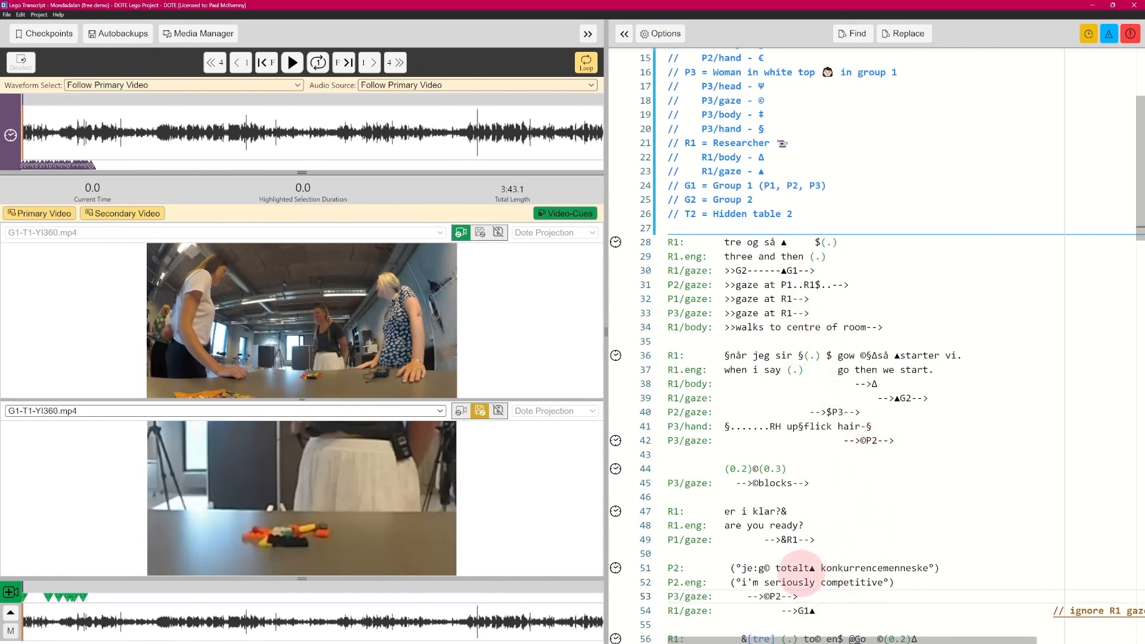
left_click_drag(814, 484, 725, 483)
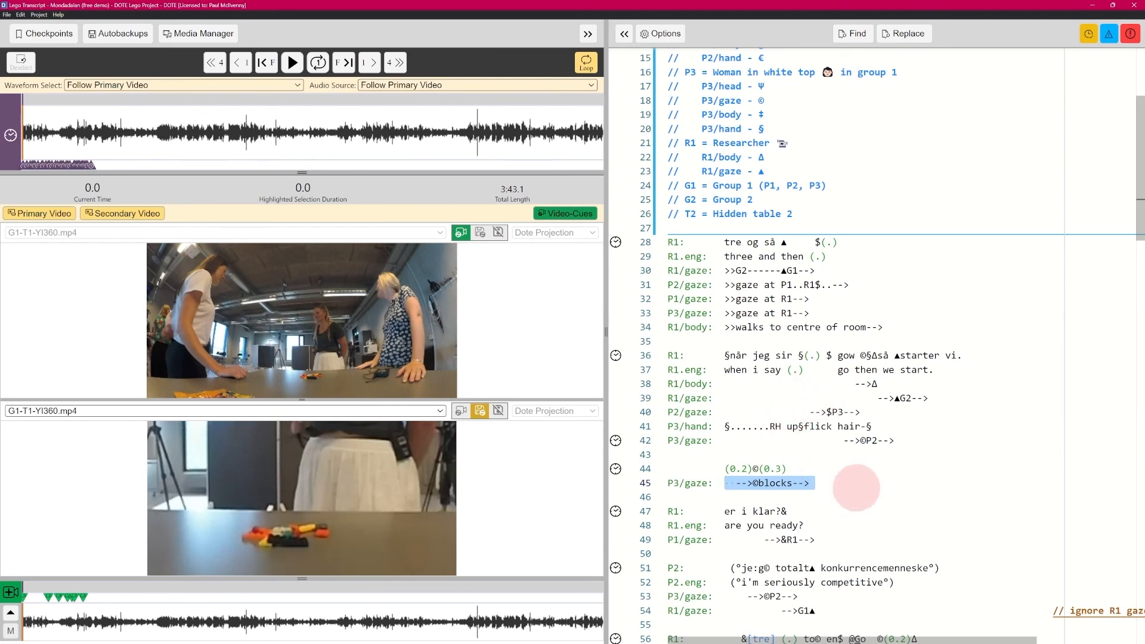
left_click(856, 487)
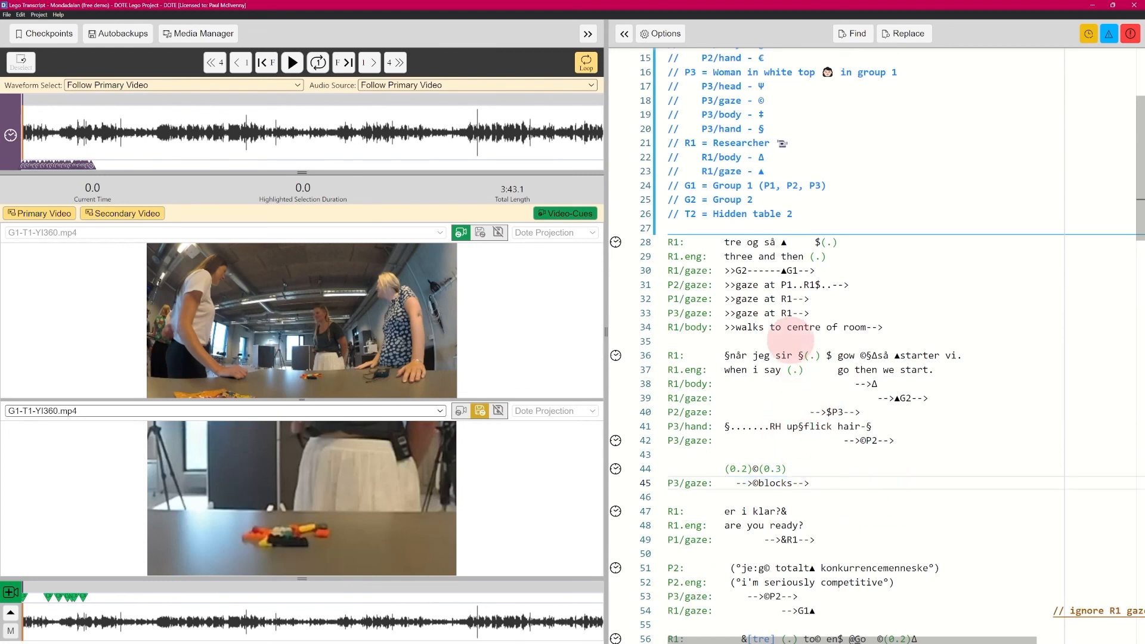